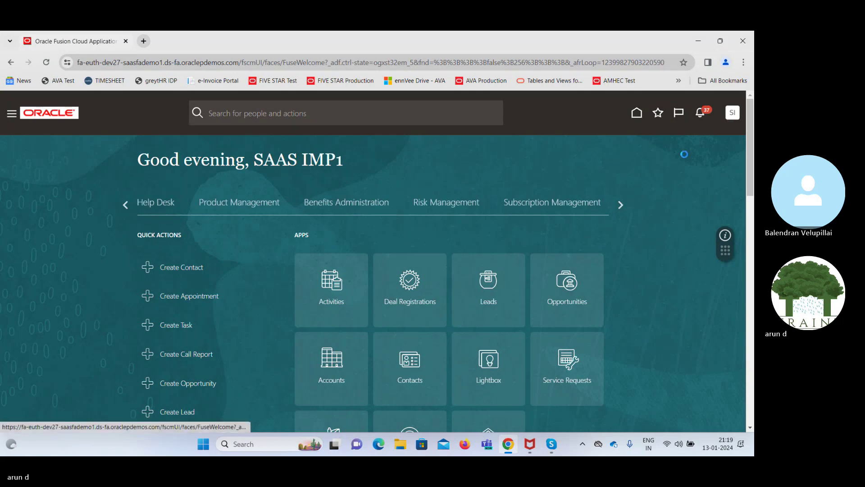
# Check the settings and actions list, then bring the Sales work areas into view
pyautogui.click(731, 118)
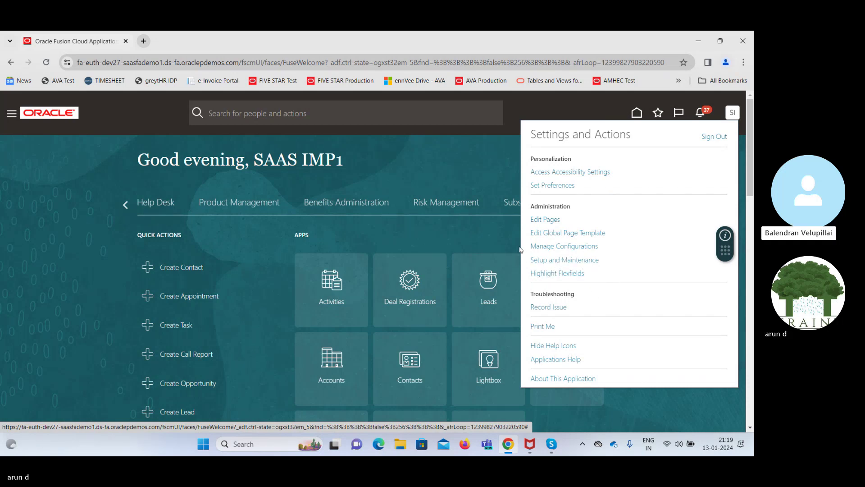
pyautogui.click(460, 177)
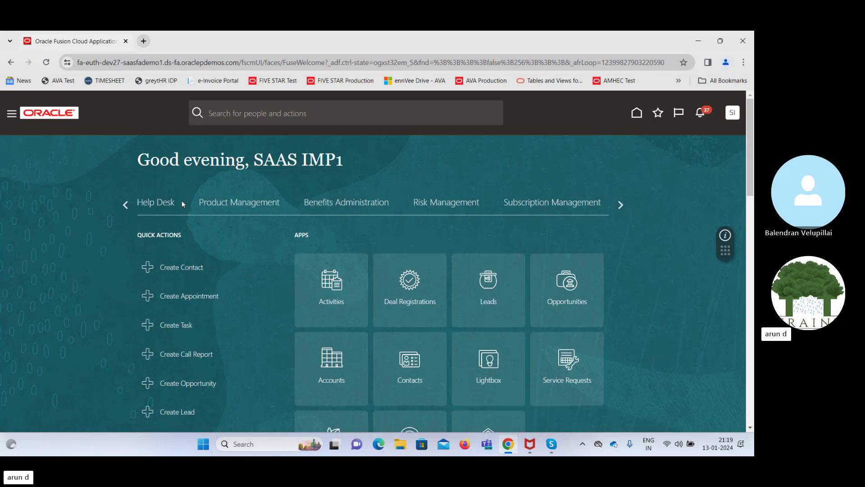
pyautogui.click(126, 205)
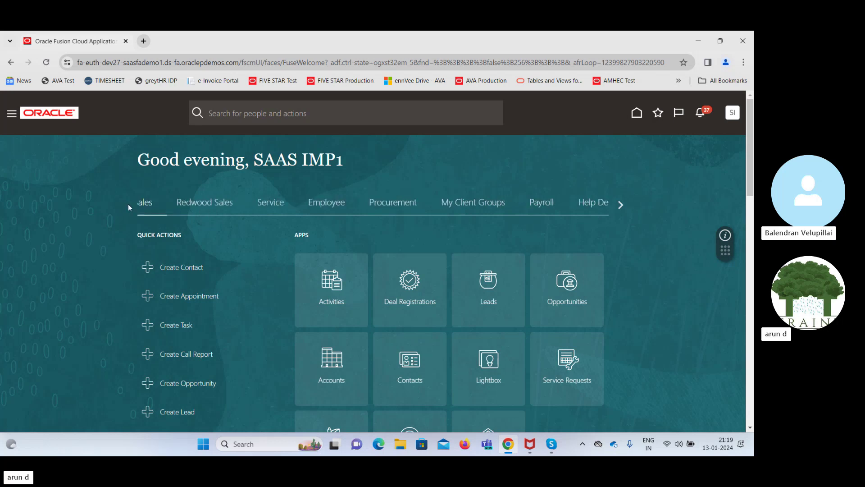
# Open Procurement Requisitions, dismiss the POR-2011004 missing-person error, and show Settings and Actions
pyautogui.click(400, 203)
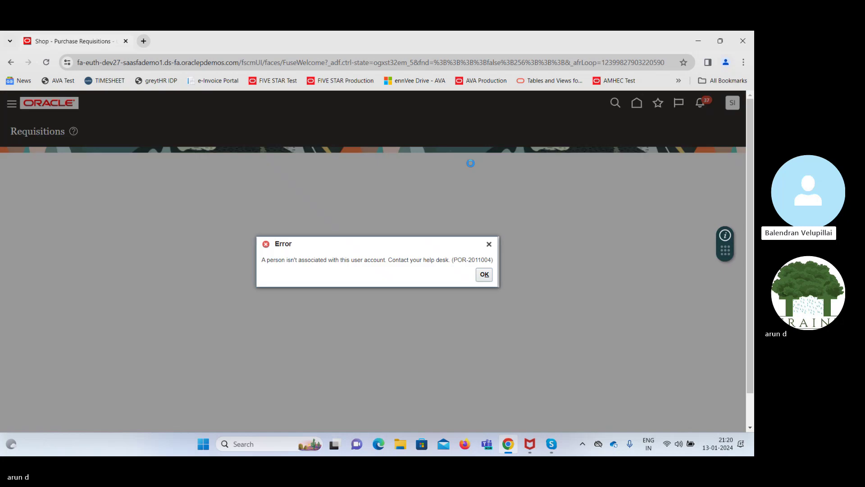
pyautogui.click(482, 276)
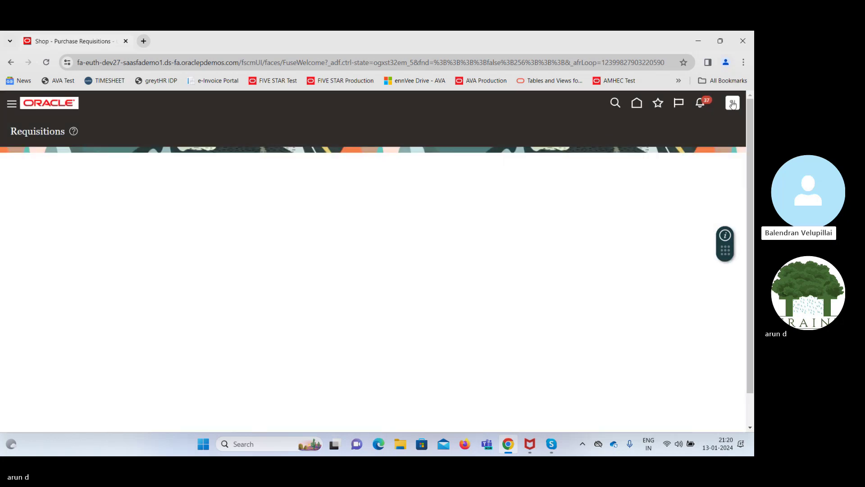
pyautogui.click(732, 104)
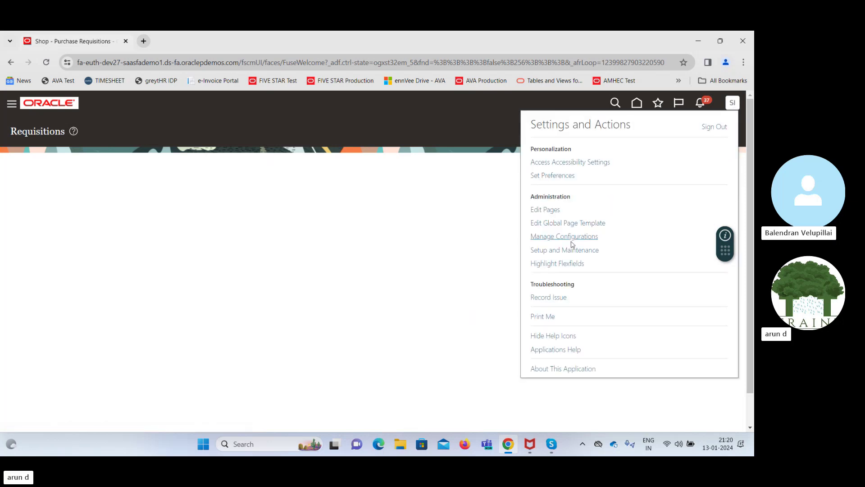
# Go to Setup and Maintenance for Financials and open the Organization Structures functional area
pyautogui.click(559, 249)
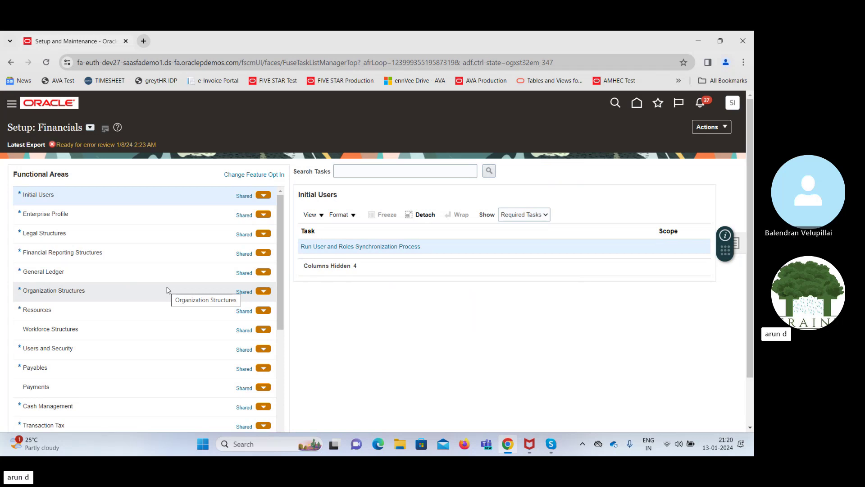
pyautogui.click(167, 290)
# Switch setup to the Procurement offering and start Manage Receiving Parameters under Receiving
pyautogui.click(90, 128)
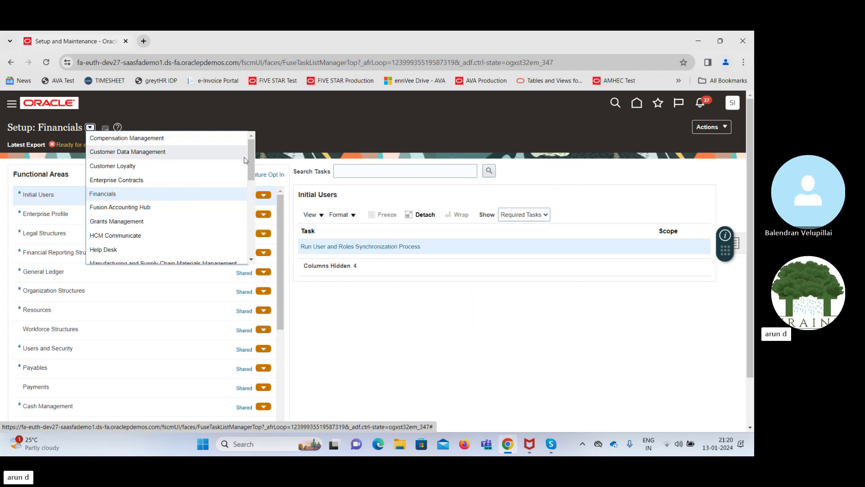
pyautogui.moveTo(251, 161); pyautogui.dragTo(254, 200)
pyautogui.click(142, 197)
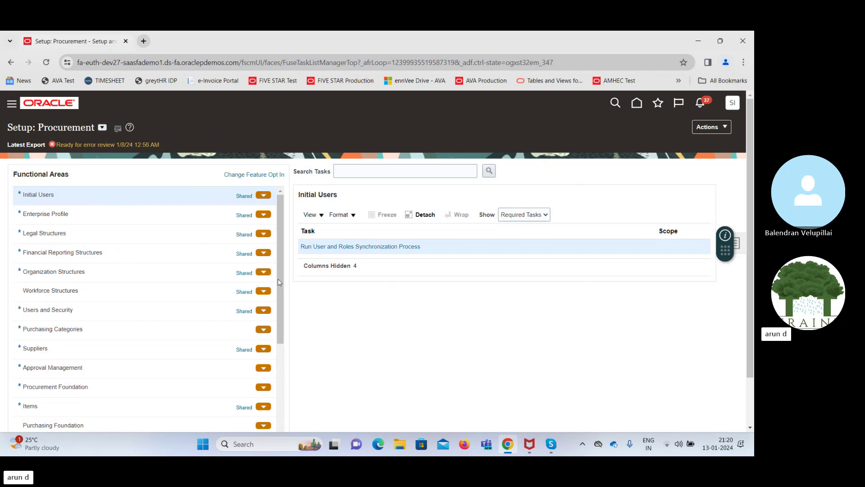
pyautogui.moveTo(278, 280); pyautogui.dragTo(285, 366)
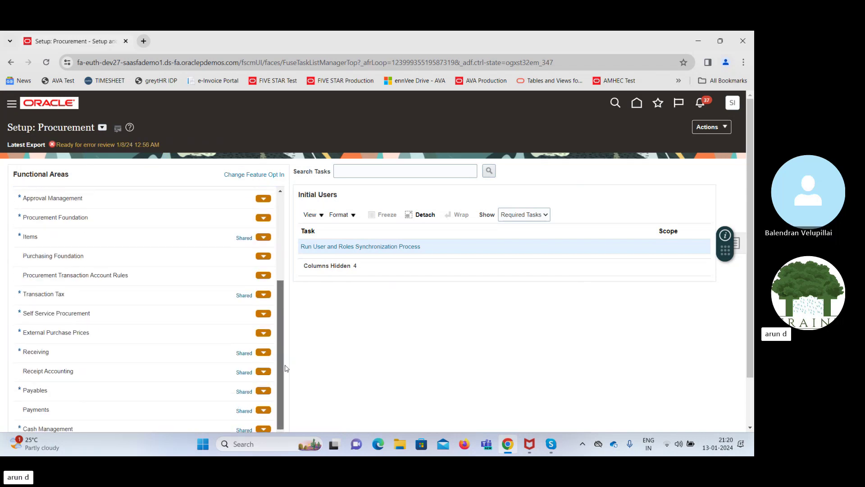
pyautogui.click(83, 354)
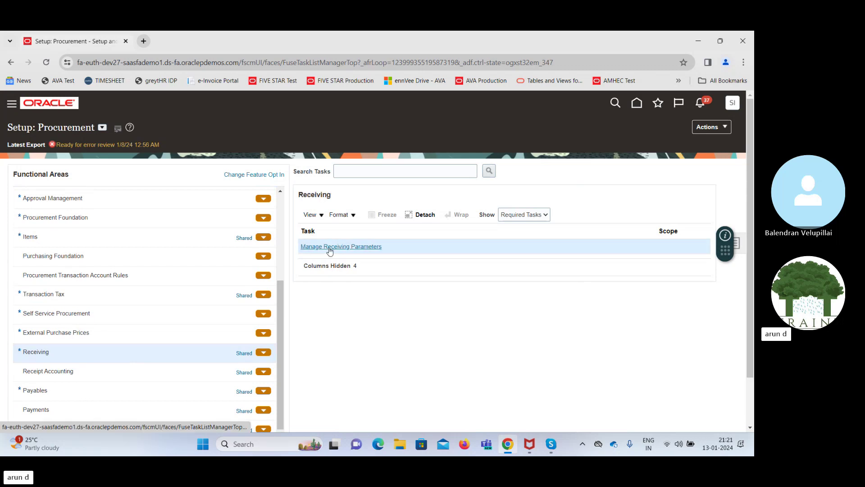
pyautogui.click(329, 251)
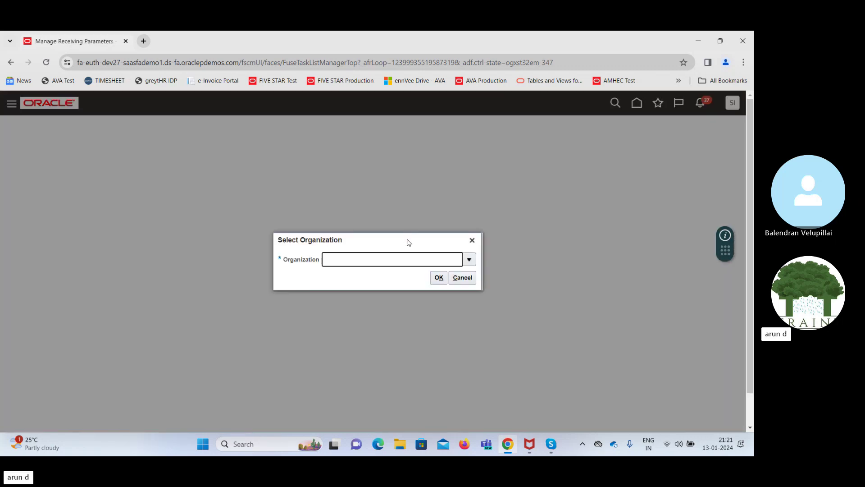
# Select inventory organization 410 PLNT B for the receiving parameters
pyautogui.click(469, 259)
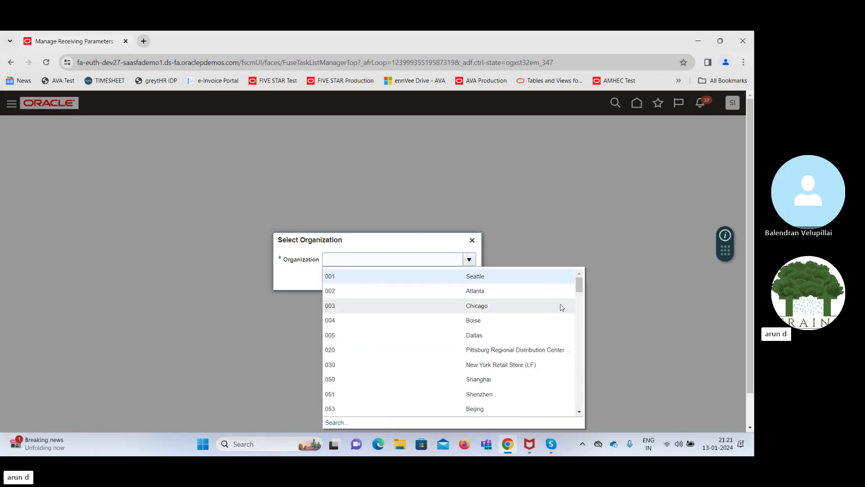
pyautogui.moveTo(579, 285); pyautogui.dragTo(582, 350)
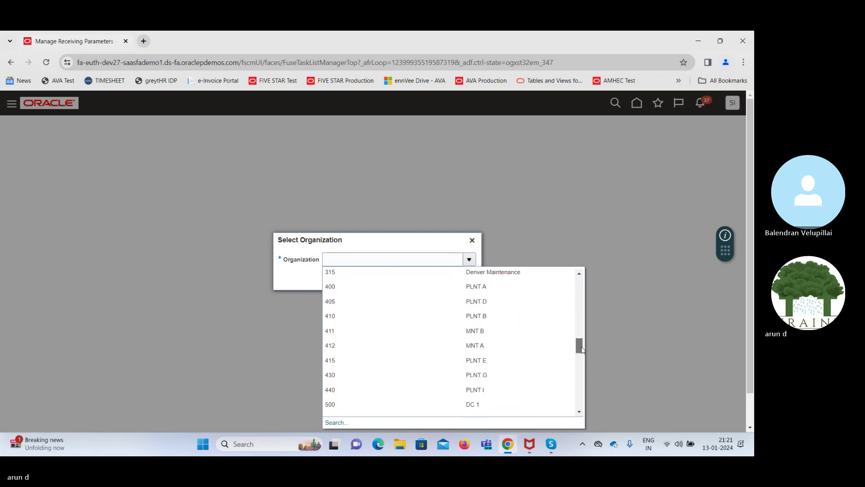
pyautogui.click(470, 315)
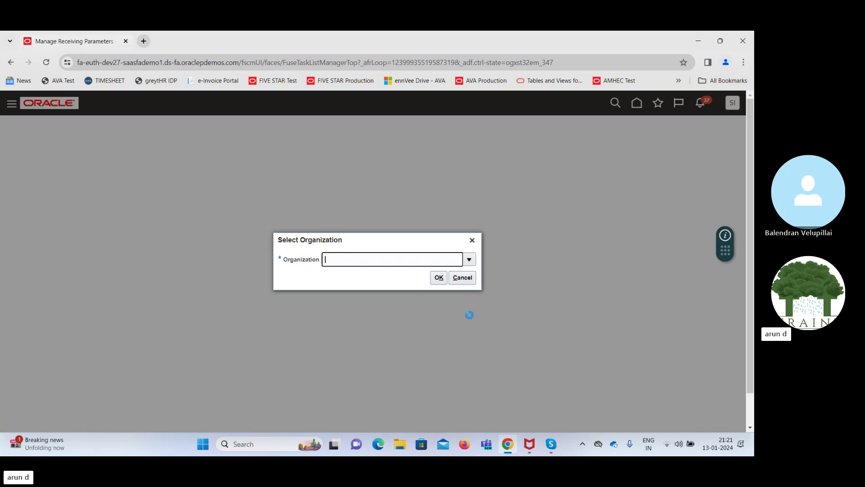
pyautogui.click(438, 277)
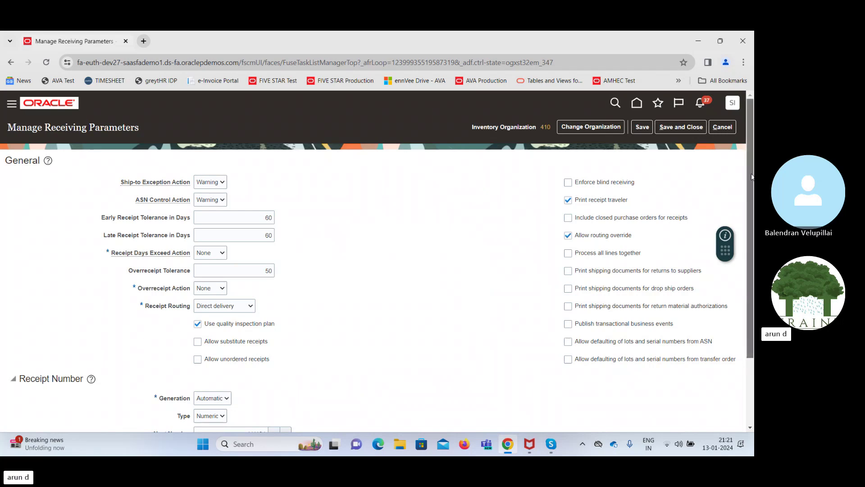
# Change organization 410's RMA Receipt Routing to Standard receipt and return to the page top
pyautogui.moveTo(751, 180); pyautogui.dragTo(753, 246)
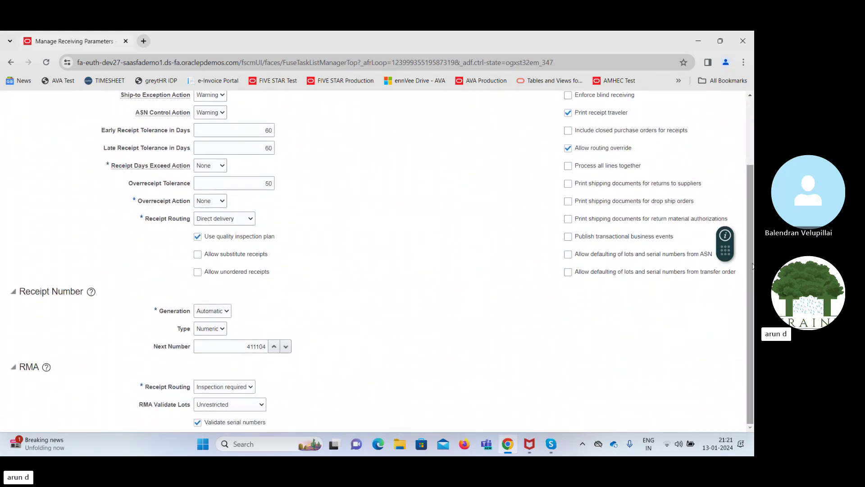
pyautogui.click(246, 390)
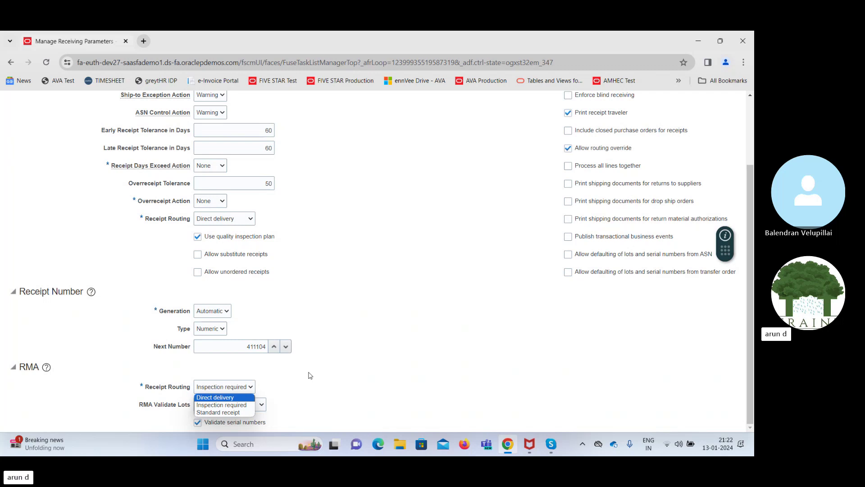
pyautogui.click(234, 413)
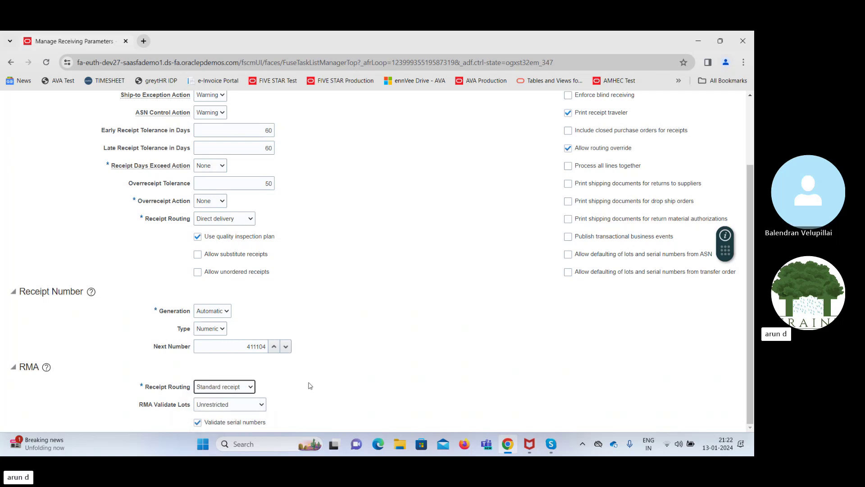
pyautogui.click(269, 377)
pyautogui.scroll(3, 752, 304)
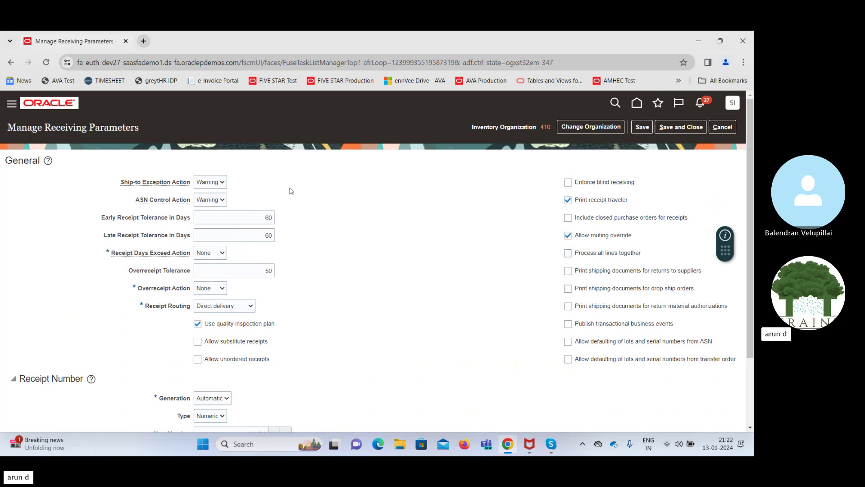
pyautogui.click(215, 183)
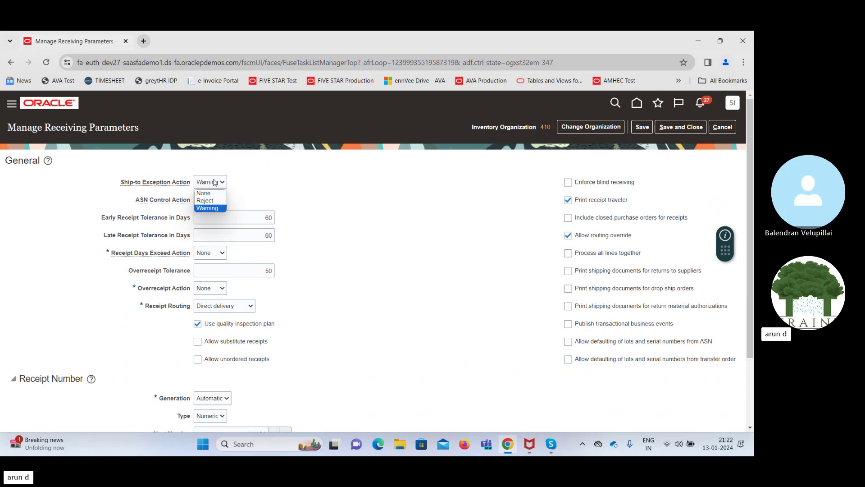
pyautogui.click(299, 195)
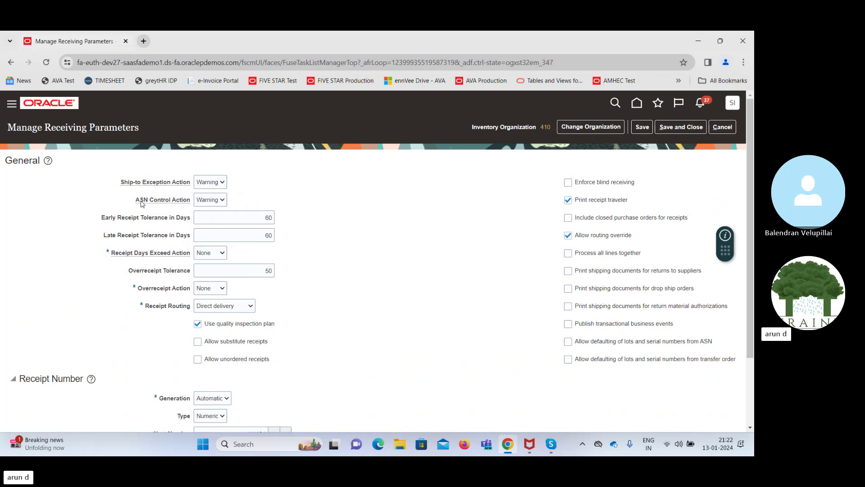
pyautogui.moveTo(141, 204)
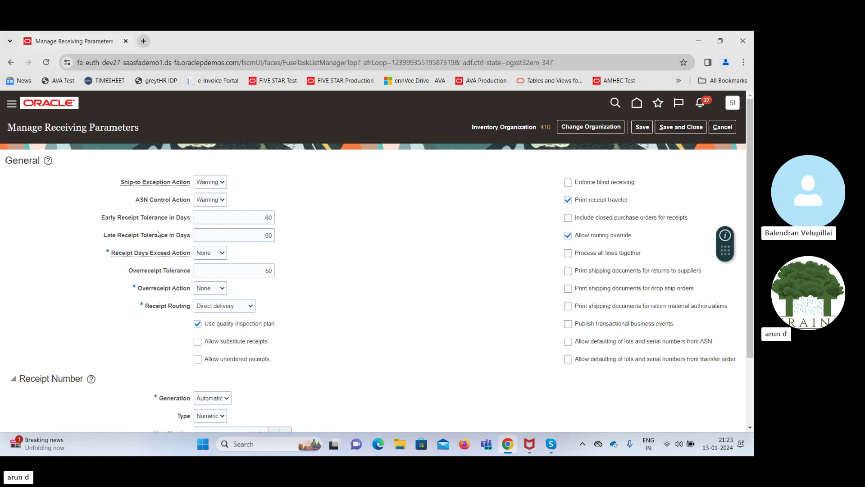
pyautogui.moveTo(105, 220); pyautogui.dragTo(165, 224)
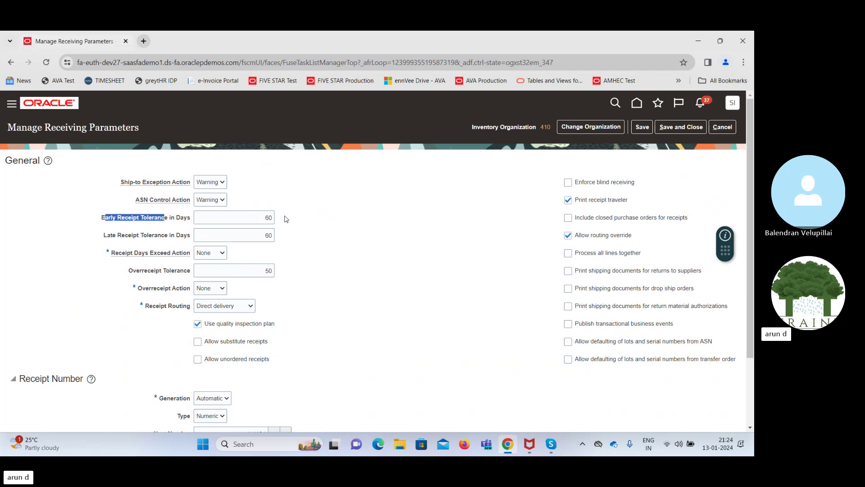
pyautogui.moveTo(108, 236); pyautogui.dragTo(170, 238)
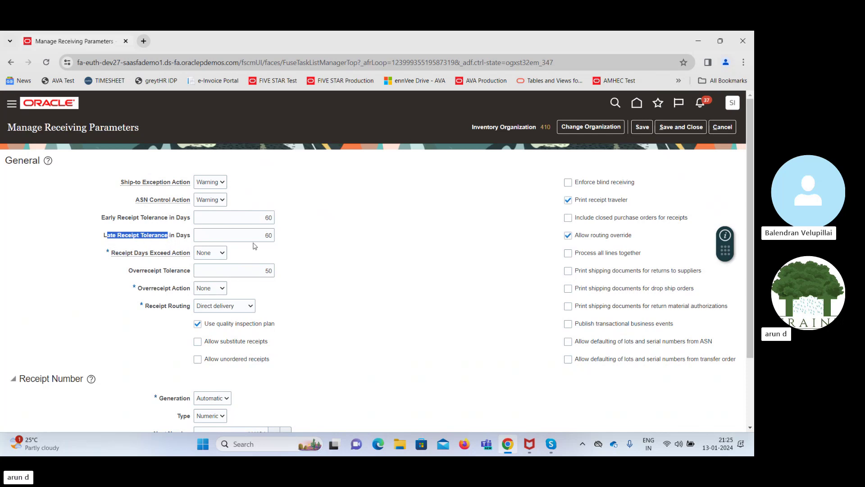
pyautogui.click(117, 255)
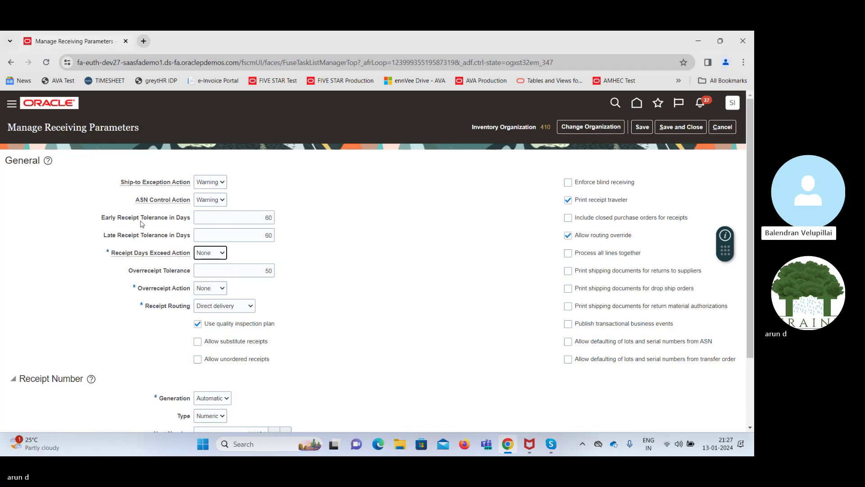
pyautogui.click(388, 270)
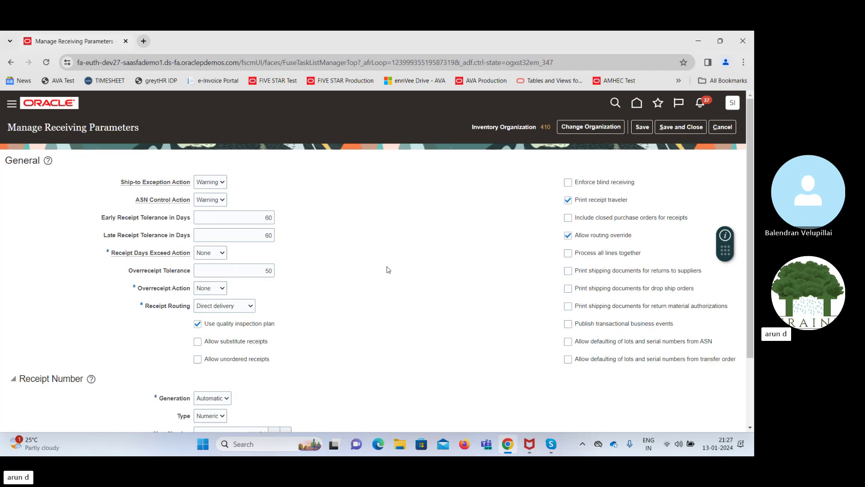
pyautogui.click(211, 253)
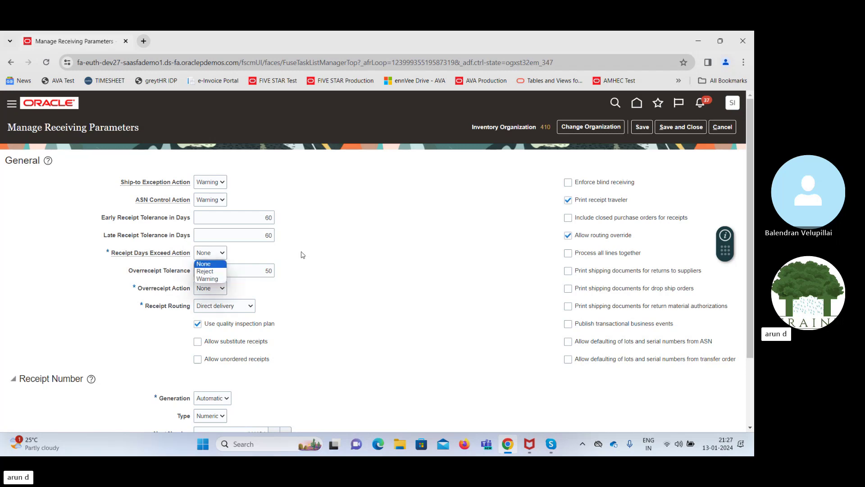
pyautogui.click(358, 259)
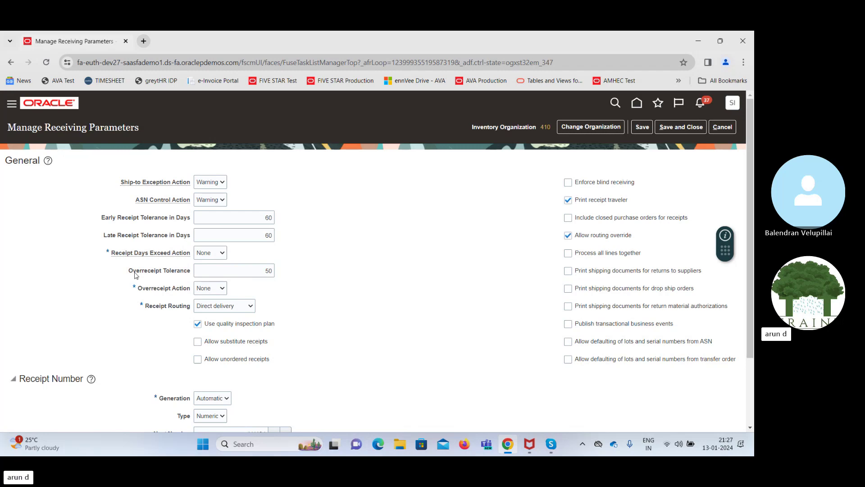
pyautogui.moveTo(134, 275); pyautogui.dragTo(191, 275)
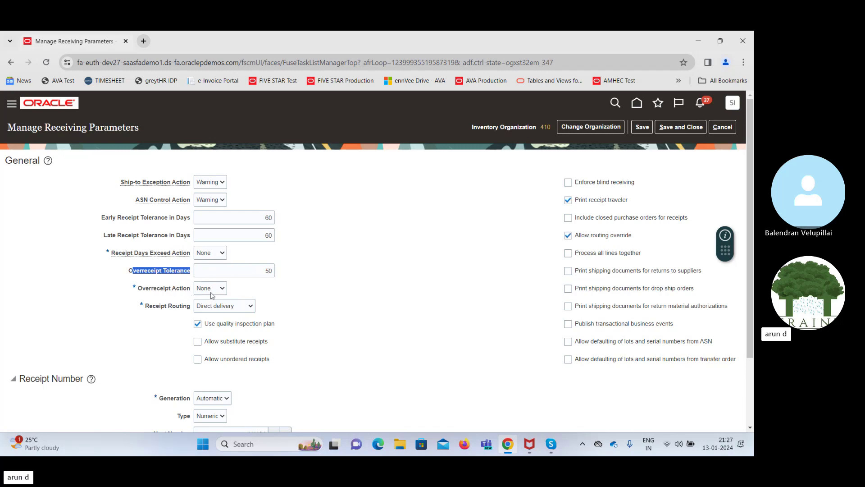
pyautogui.moveTo(212, 295)
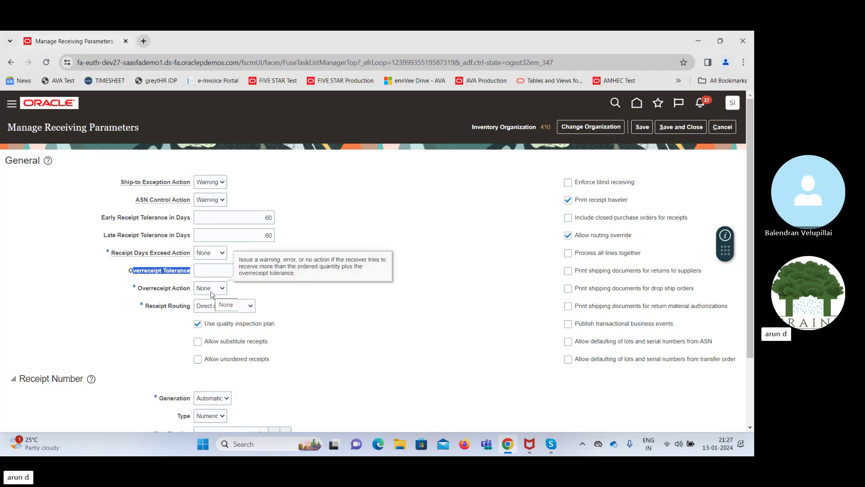
pyautogui.click(309, 305)
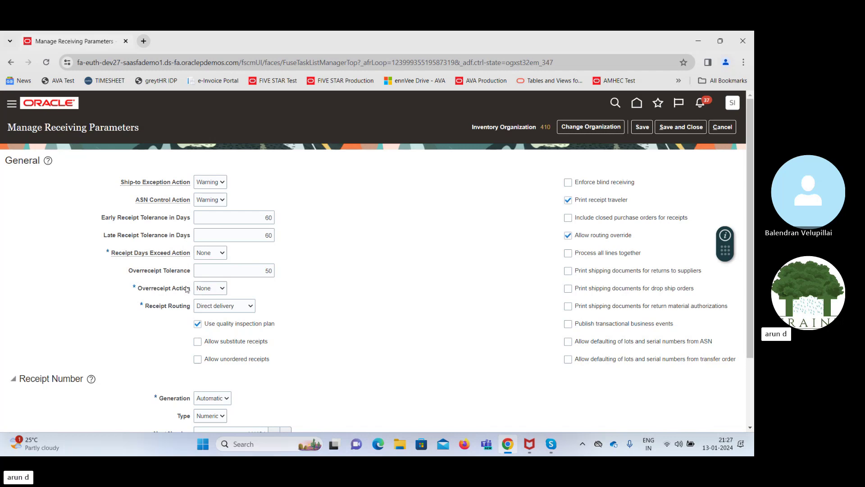
pyautogui.click(219, 305)
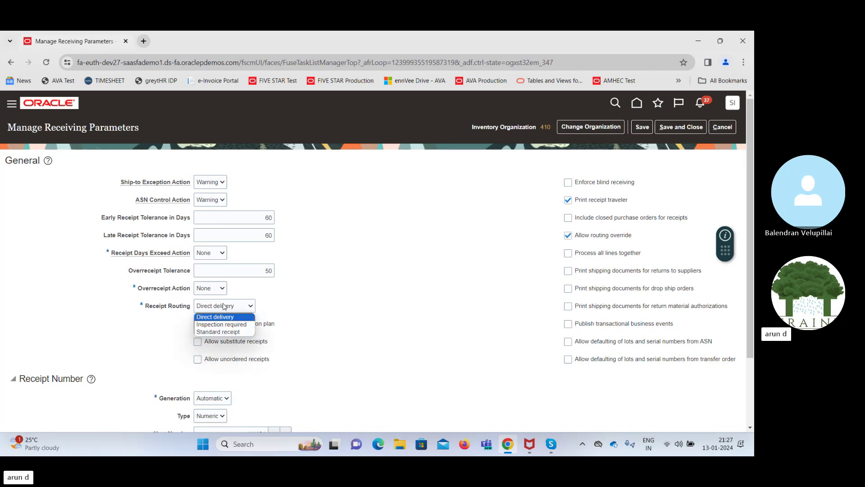
pyautogui.click(331, 282)
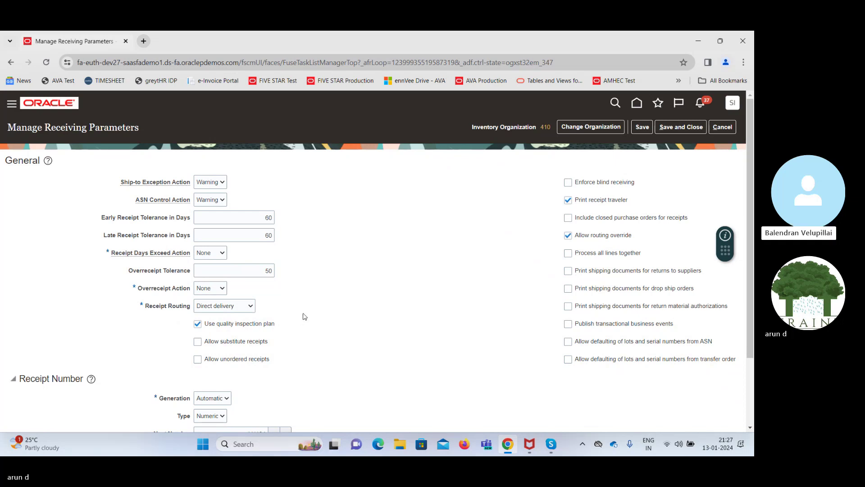
pyautogui.click(252, 273)
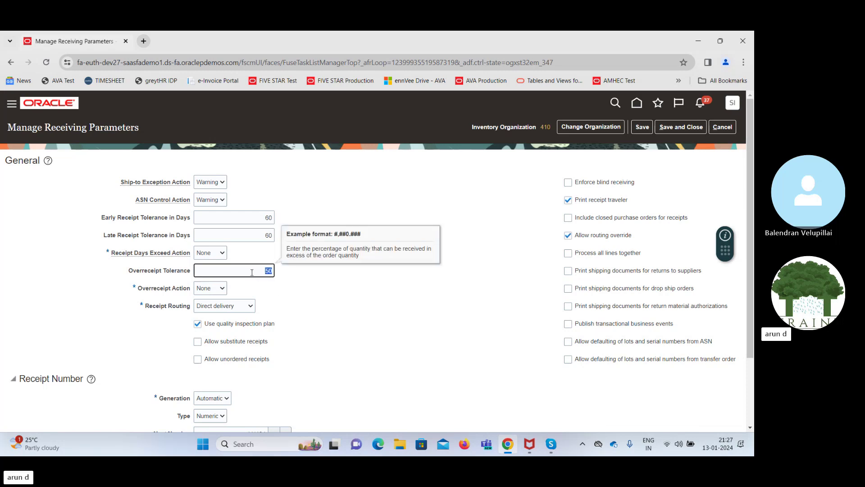
pyautogui.click(278, 281)
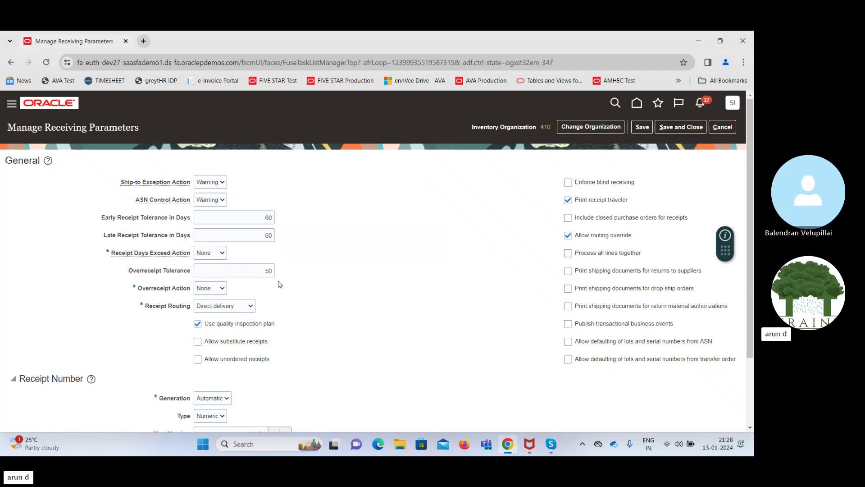
pyautogui.click(207, 307)
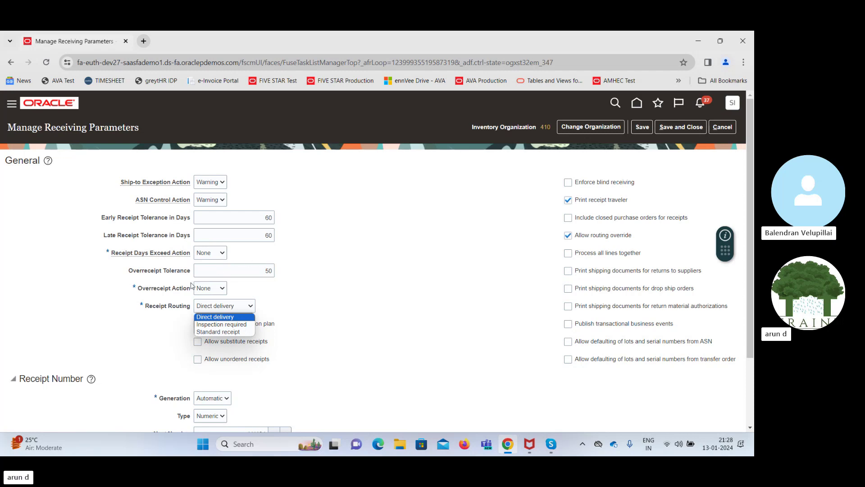
pyautogui.click(240, 272)
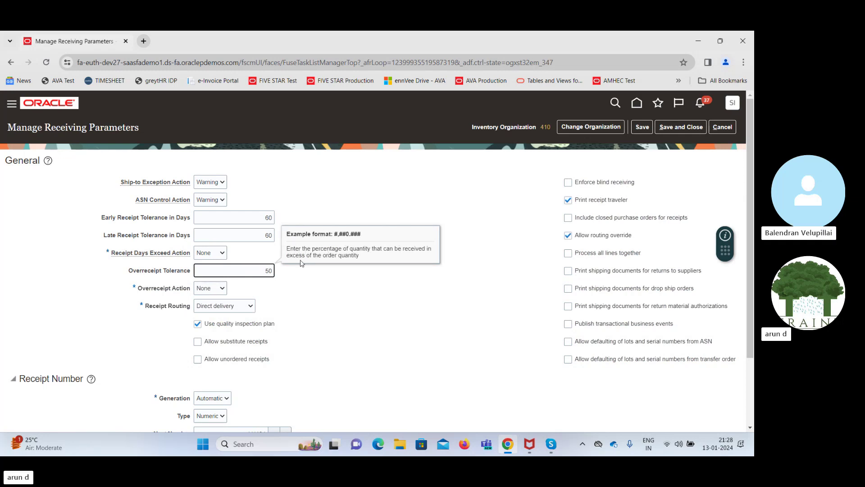
pyautogui.click(364, 293)
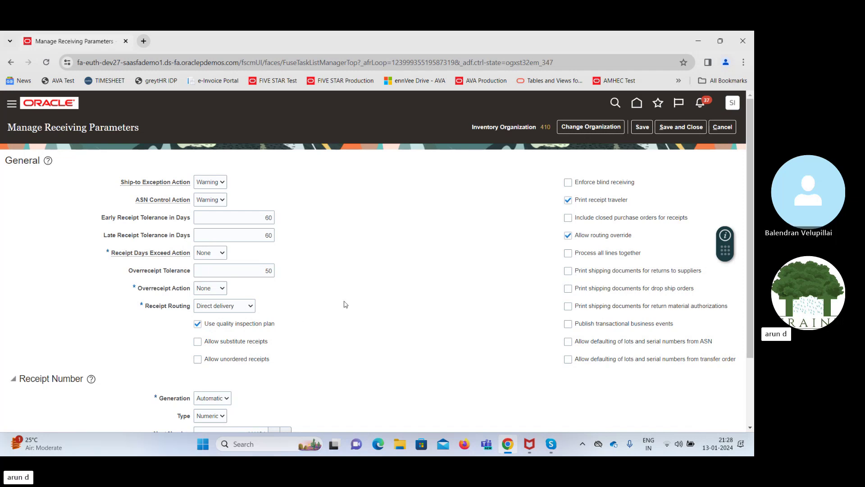
pyautogui.click(242, 309)
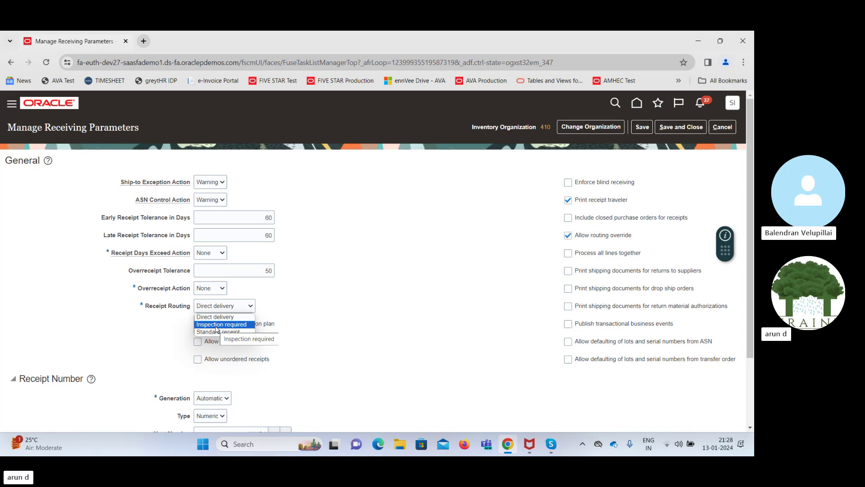
pyautogui.click(317, 292)
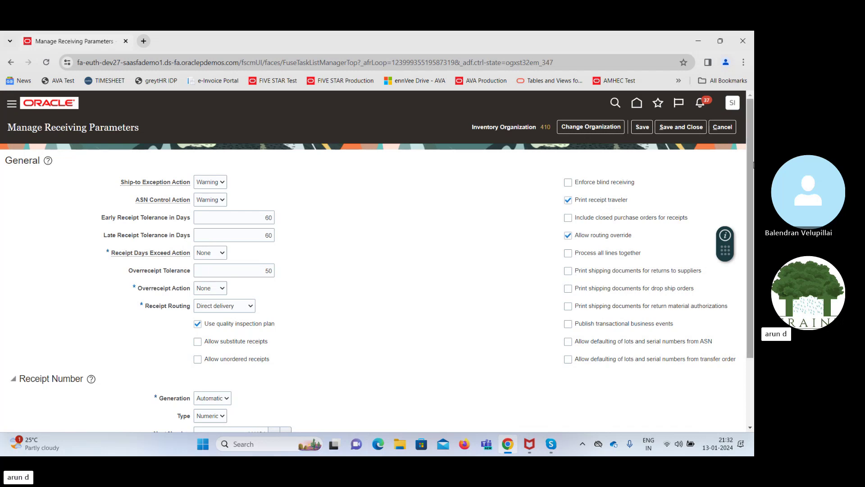
# Scroll the General section to review Direct delivery routing and the quality inspection plan setting
pyautogui.moveTo(754, 166); pyautogui.dragTo(754, 201)
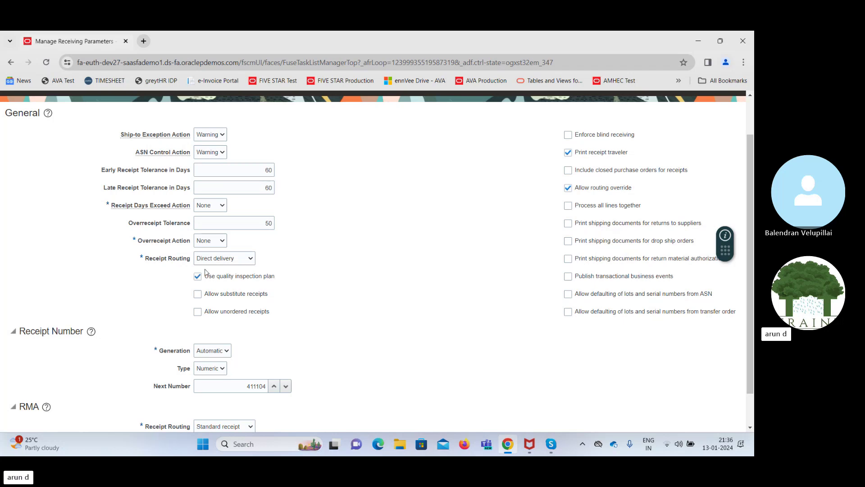
# Review the receipt routing choices and keep Direct delivery as the routing
pyautogui.click(235, 260)
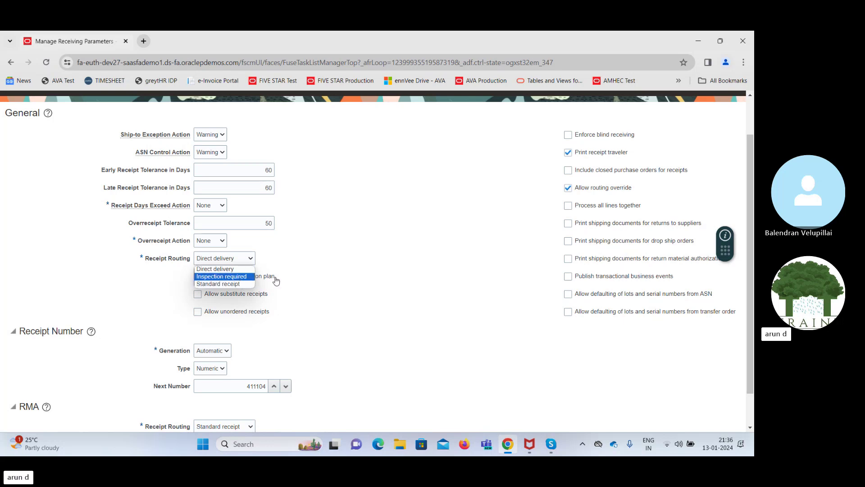
pyautogui.click(373, 242)
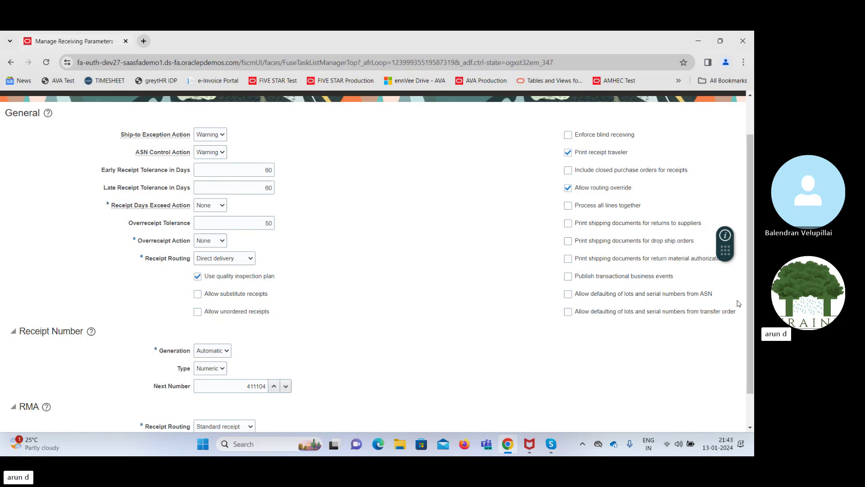
pyautogui.moveTo(750, 286); pyautogui.dragTo(753, 340)
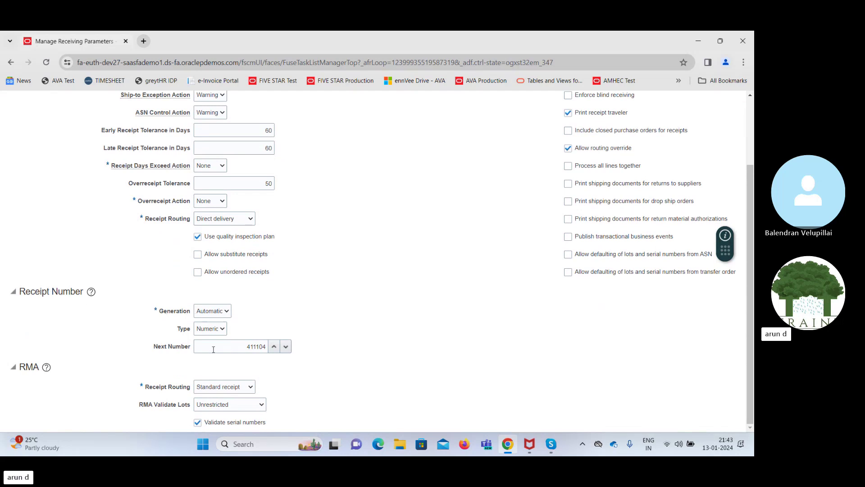
pyautogui.click(203, 314)
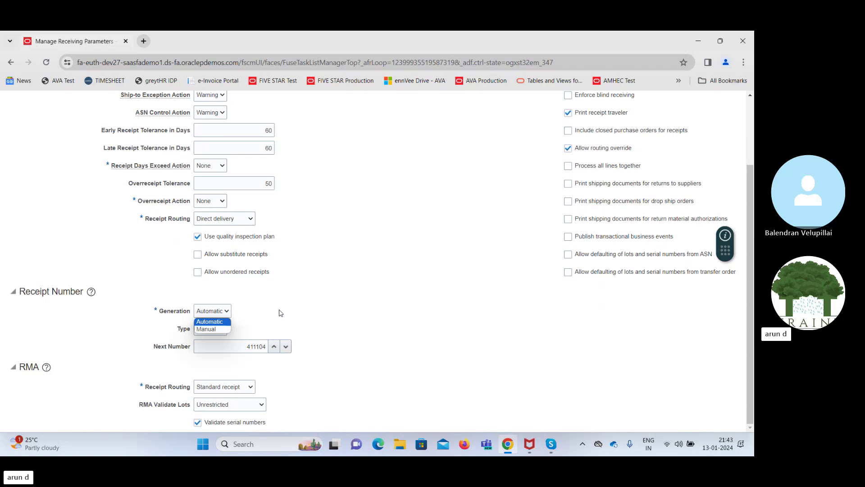
pyautogui.click(257, 318)
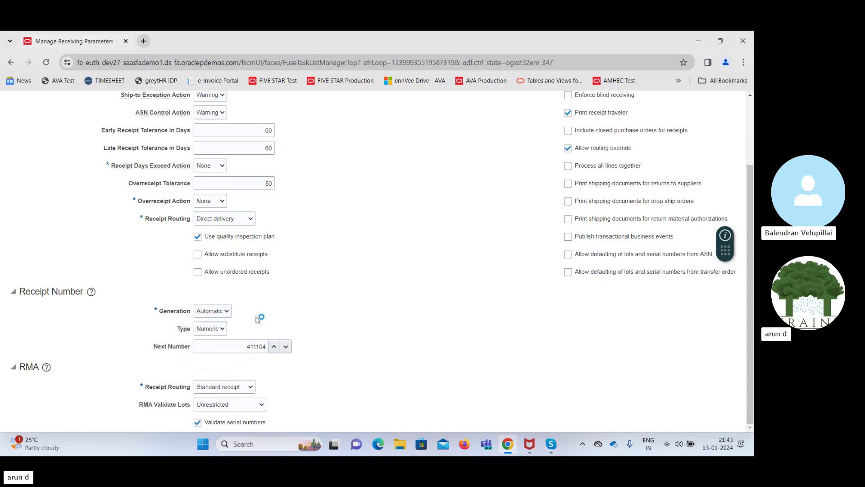
pyautogui.click(208, 330)
pyautogui.click(208, 339)
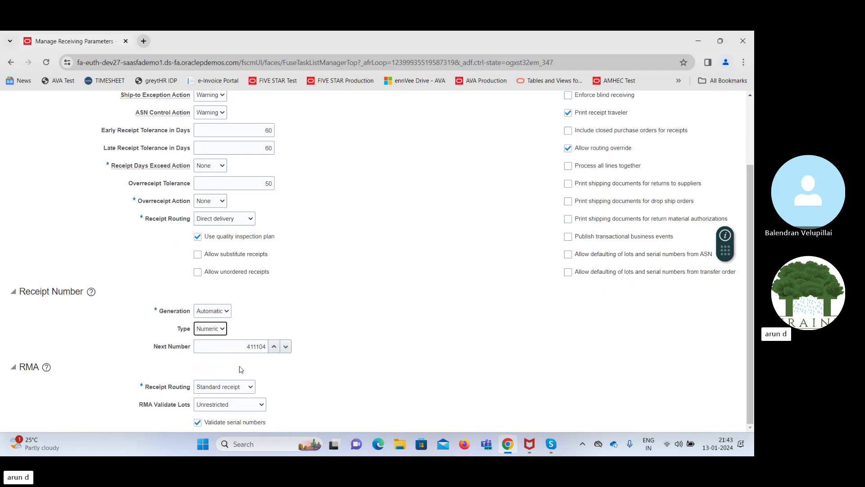
pyautogui.click(213, 333)
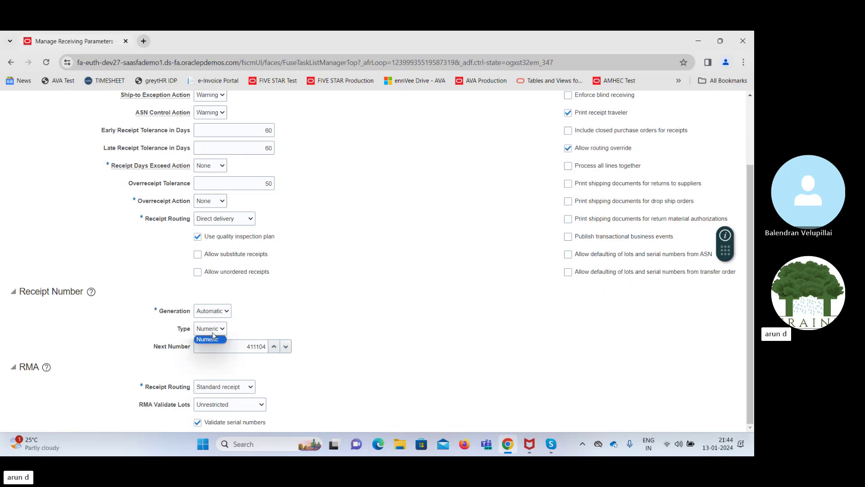
pyautogui.click(346, 311)
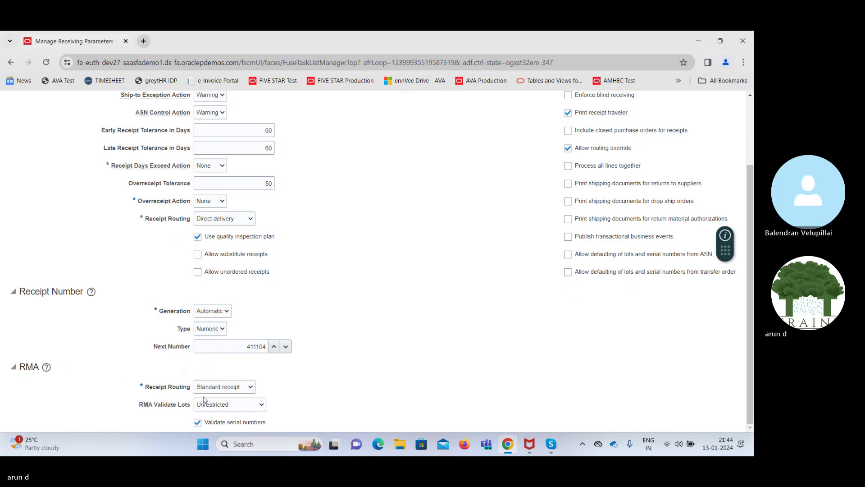
pyautogui.click(242, 393)
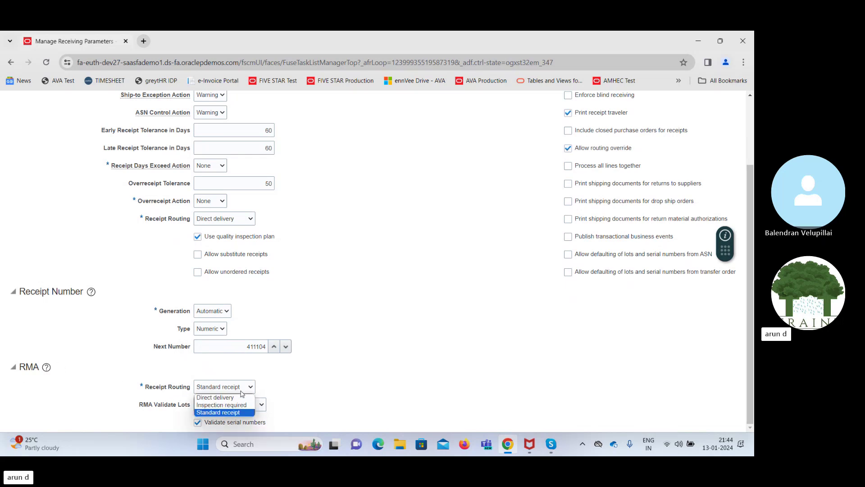
pyautogui.click(340, 382)
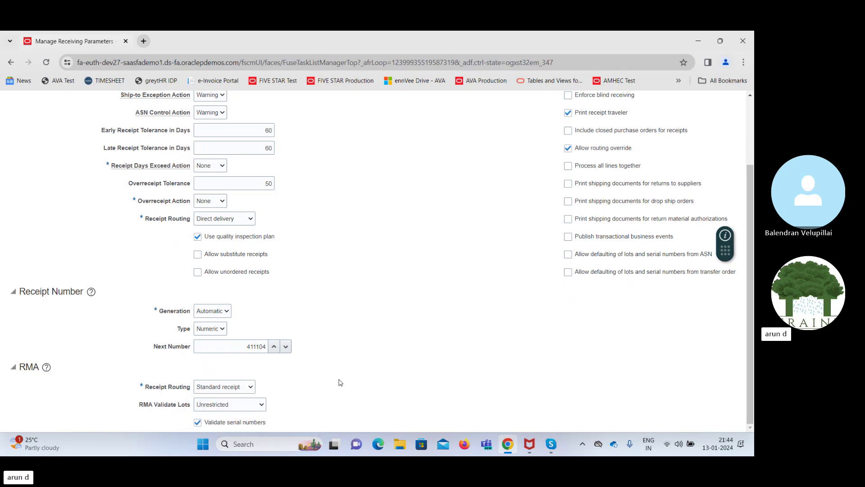
pyautogui.click(232, 409)
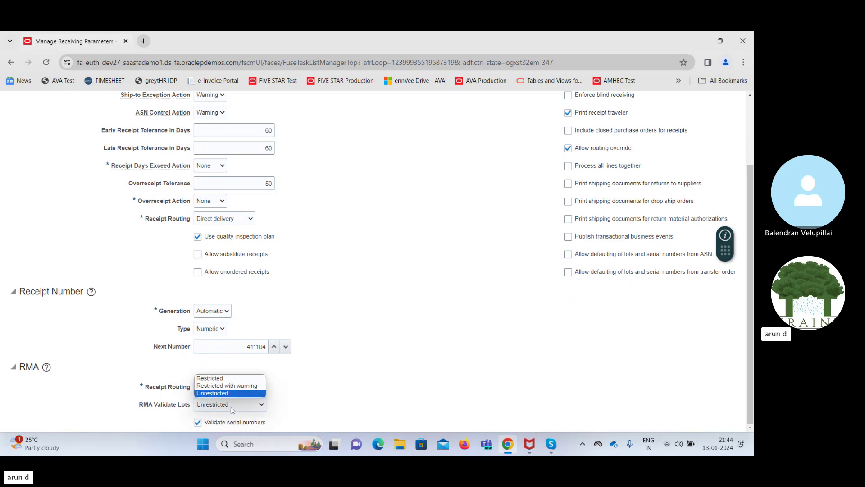
pyautogui.click(359, 404)
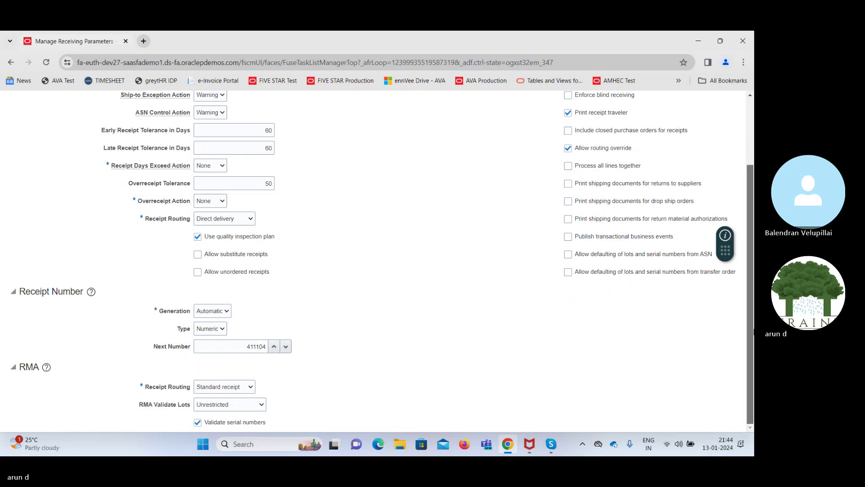
# Save and close organization 410's receiving parameters
pyautogui.scroll(2, 750, 332)
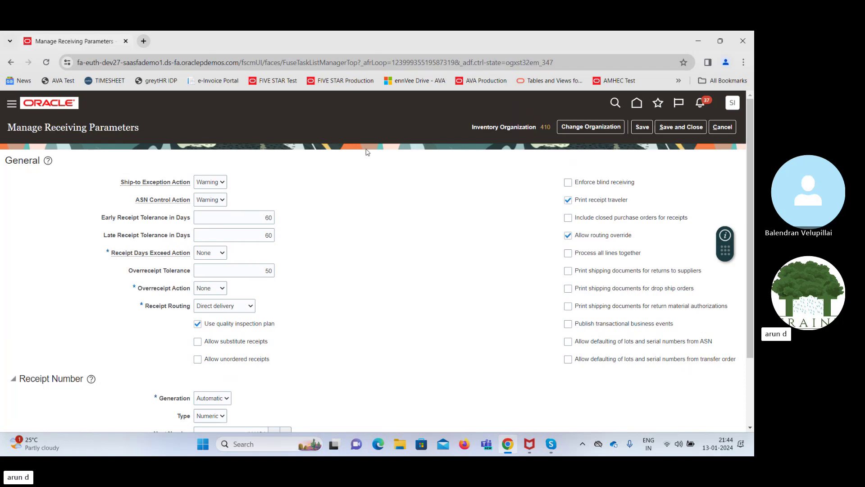
pyautogui.click(683, 128)
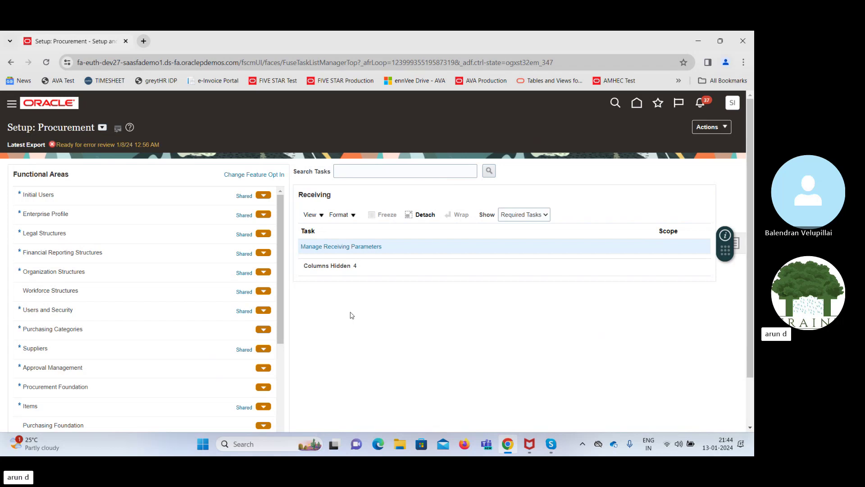
# Return to the home page with the Procurement apps
pyautogui.click(639, 104)
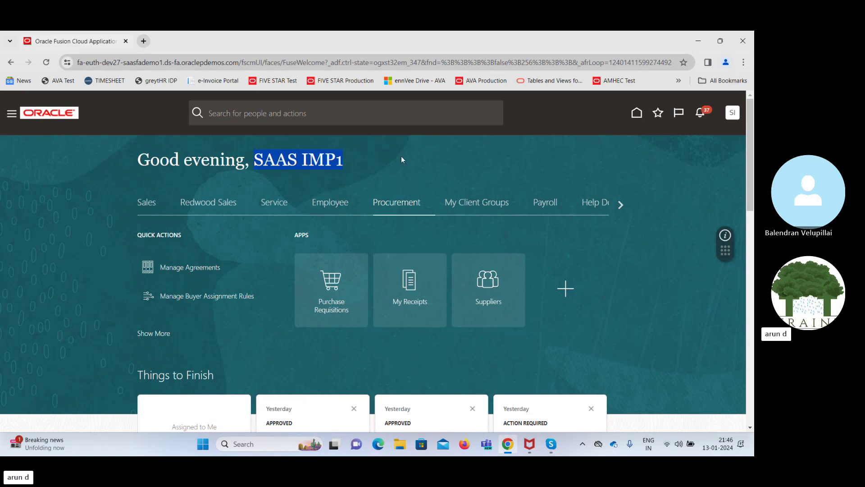
# Open Purchase Requisitions, clear the missing-person error, and return to Setup: Procurement
pyautogui.click(336, 288)
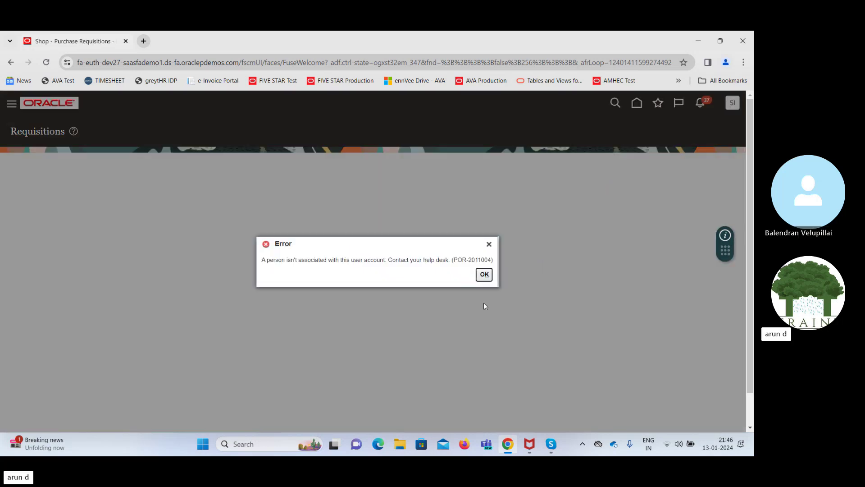
pyautogui.click(483, 274)
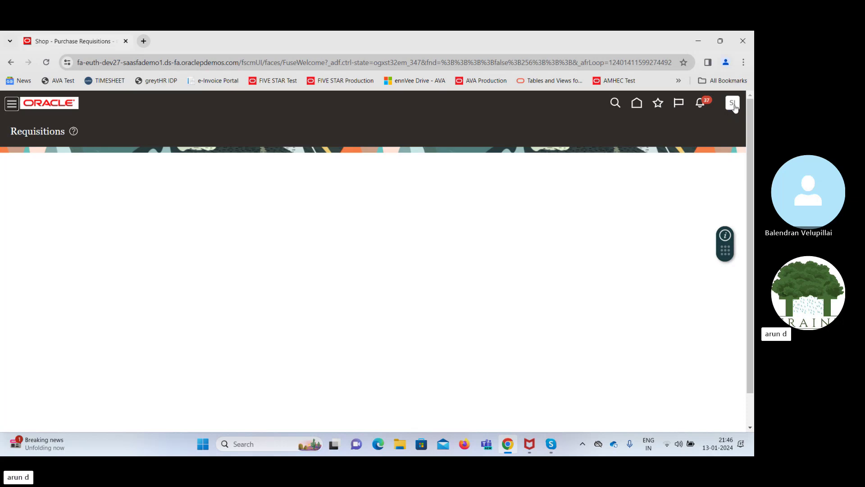
pyautogui.click(734, 106)
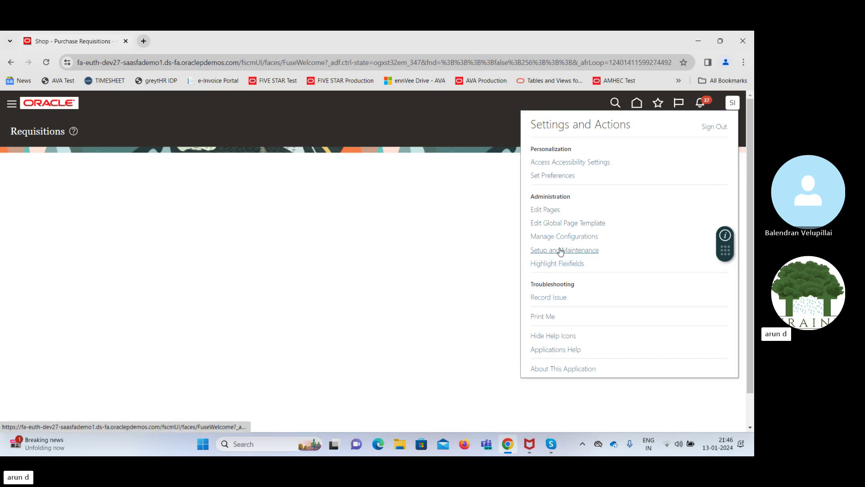
pyautogui.click(561, 251)
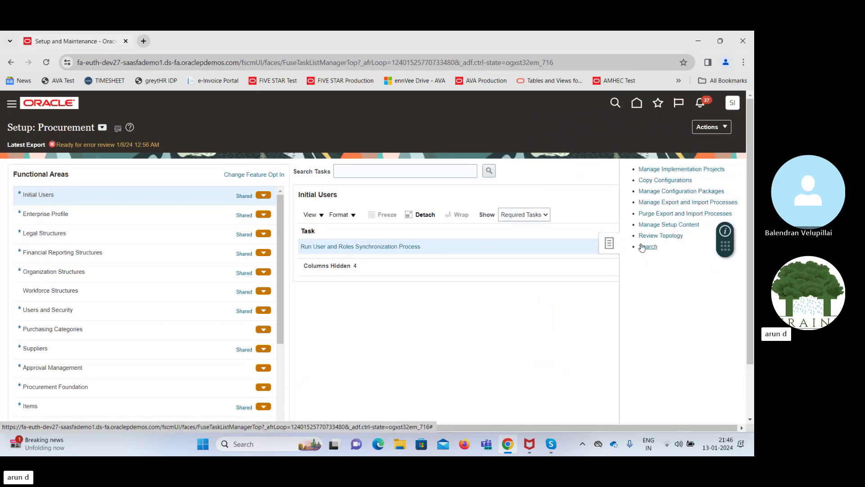
# Search the setup tasks for 'Manage user' and open the Manage Users task
pyautogui.click(648, 247)
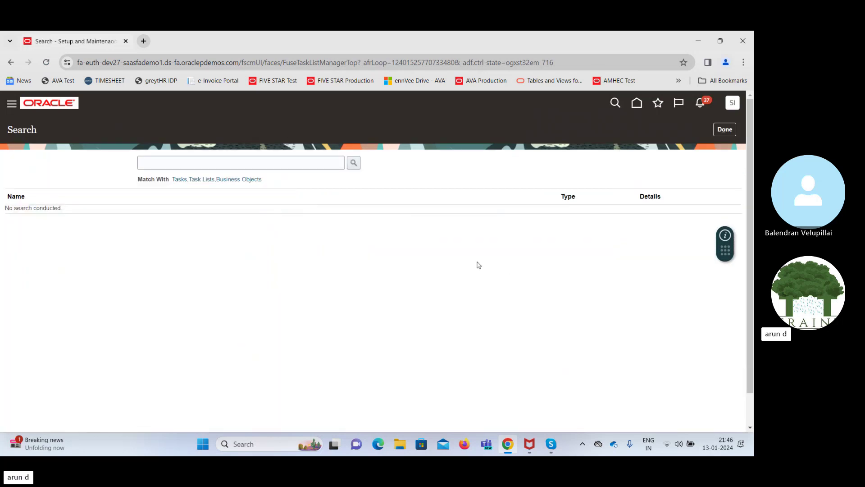
pyautogui.click(277, 167)
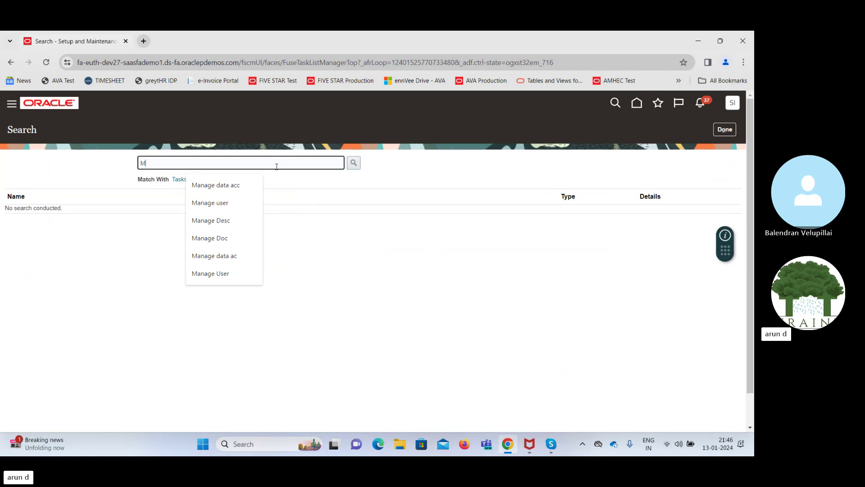
pyautogui.write('Manage user')
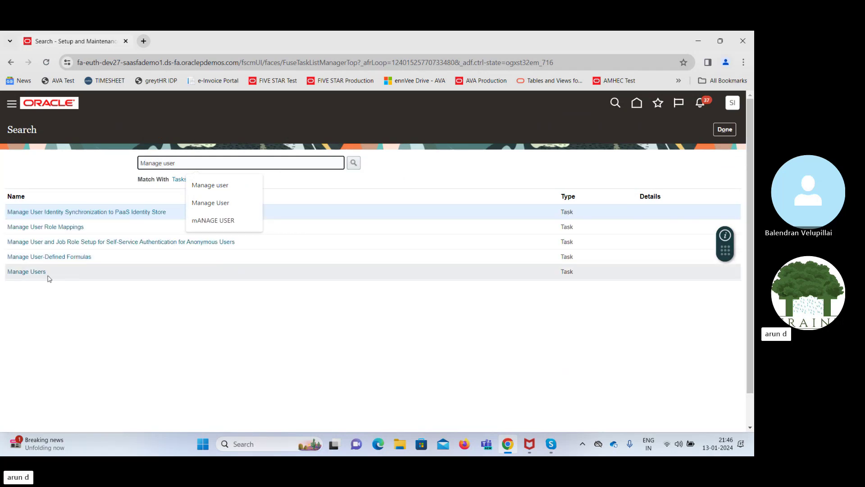
pyautogui.click(31, 272)
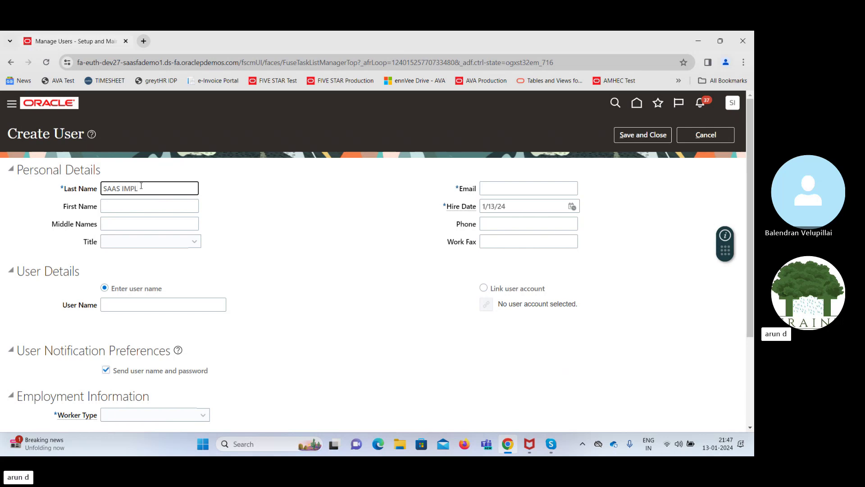
# Enter the user's e-mail address, change the hire date to 1/13/20, and choose Link user account
pyautogui.press('Tab')
pyautogui.click(511, 187)
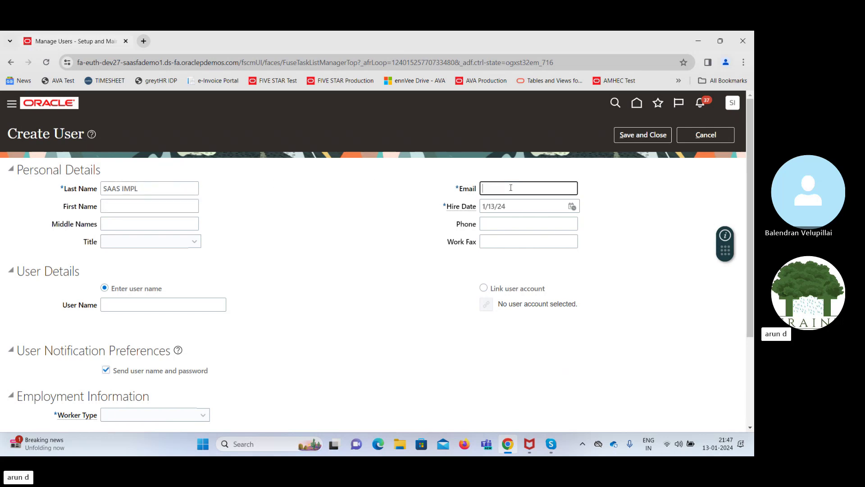
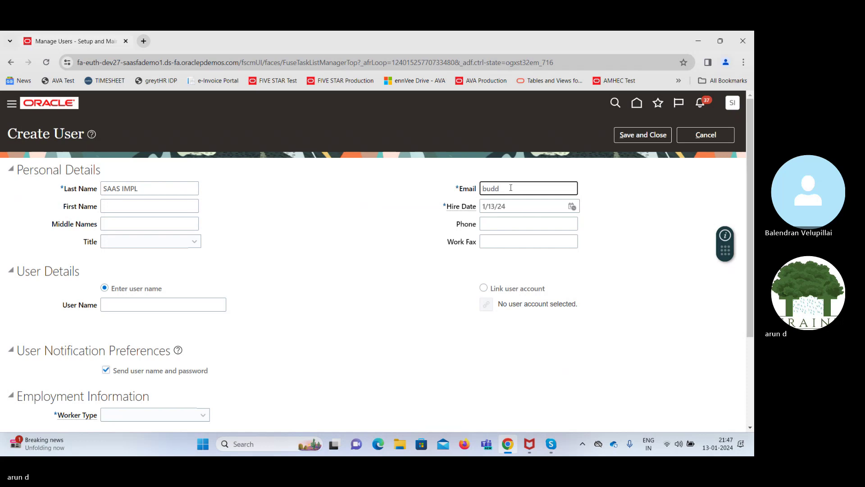
pyautogui.press('Tab')
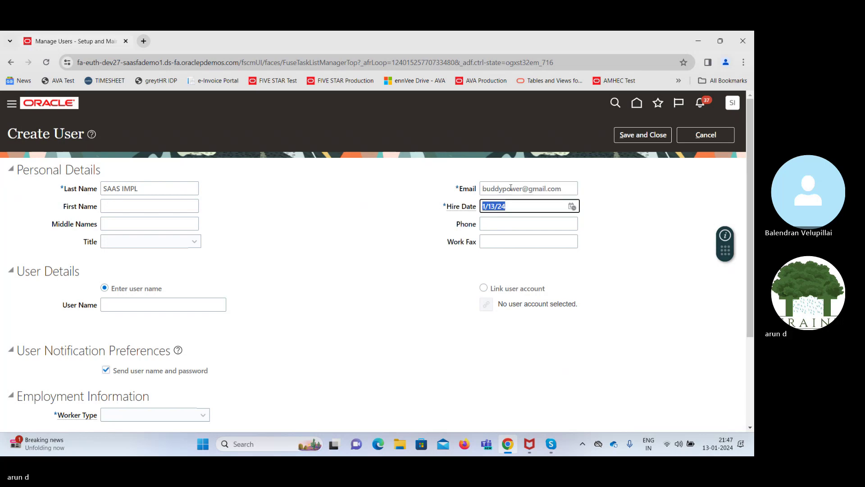
pyautogui.press('Right')
pyautogui.press('BackSpace')
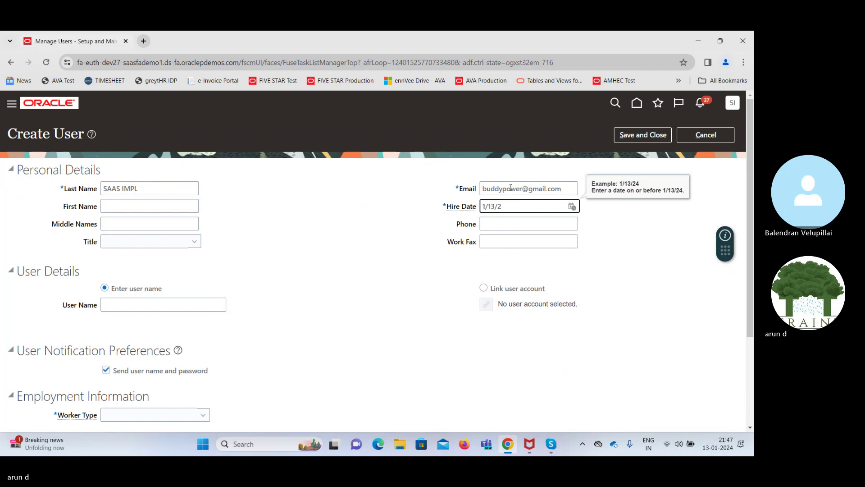
pyautogui.write('0')
pyautogui.press('Tab')
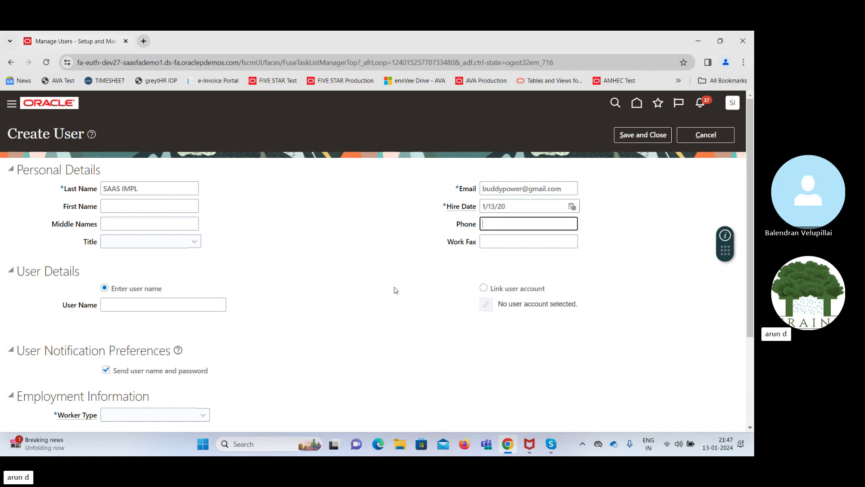
pyautogui.click(484, 288)
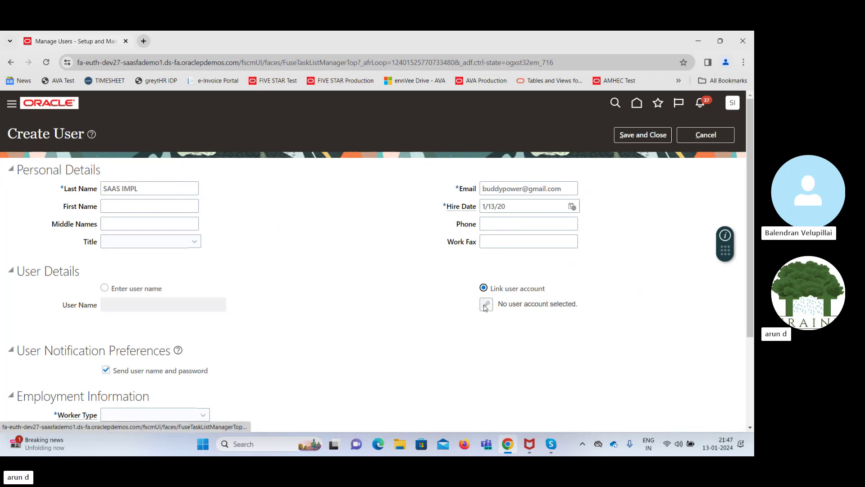
# Search user accounts for 'SAAS', widen the User Login column, and link the SAAS.IMP1 account
pyautogui.click(484, 306)
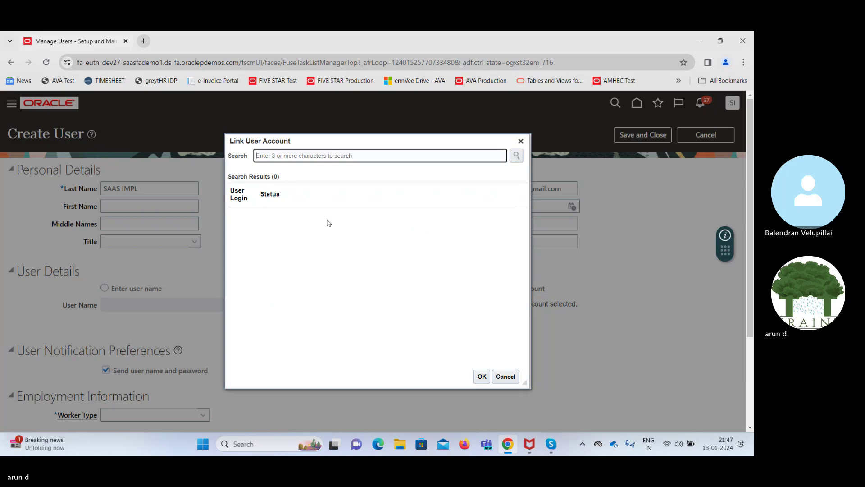
pyautogui.click(303, 161)
pyautogui.write('SAAS ')
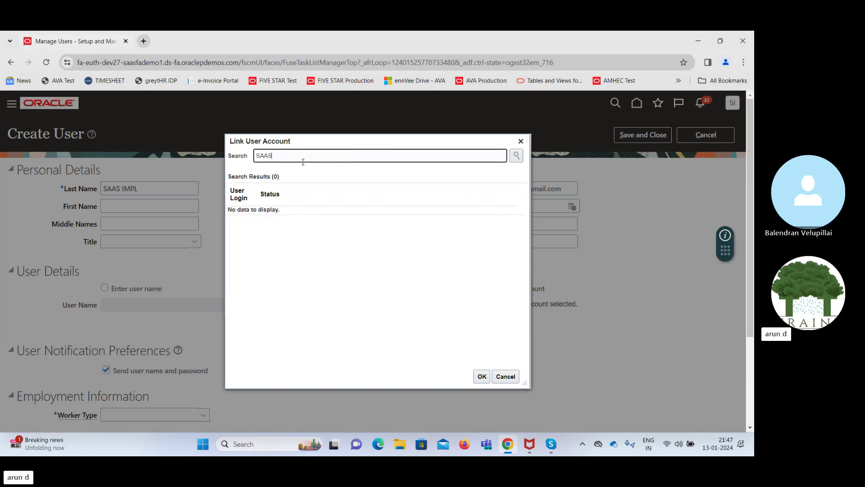
pyautogui.write('IMPL')
pyautogui.click(517, 156)
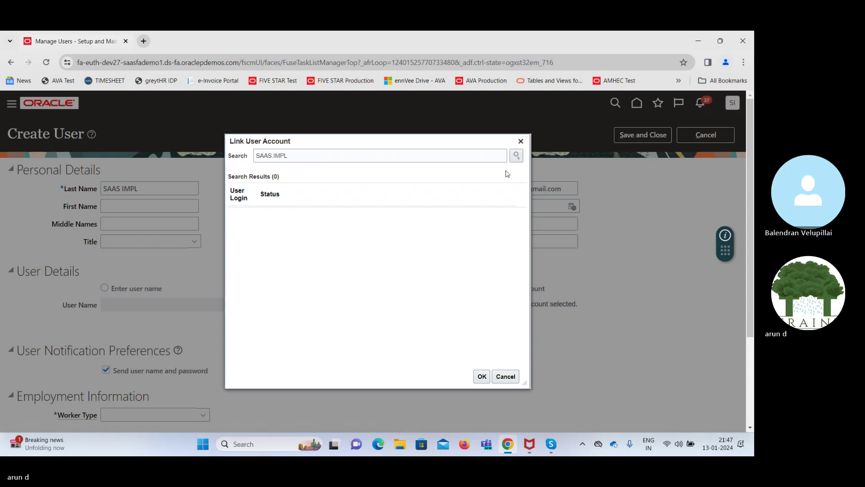
pyautogui.click(306, 157)
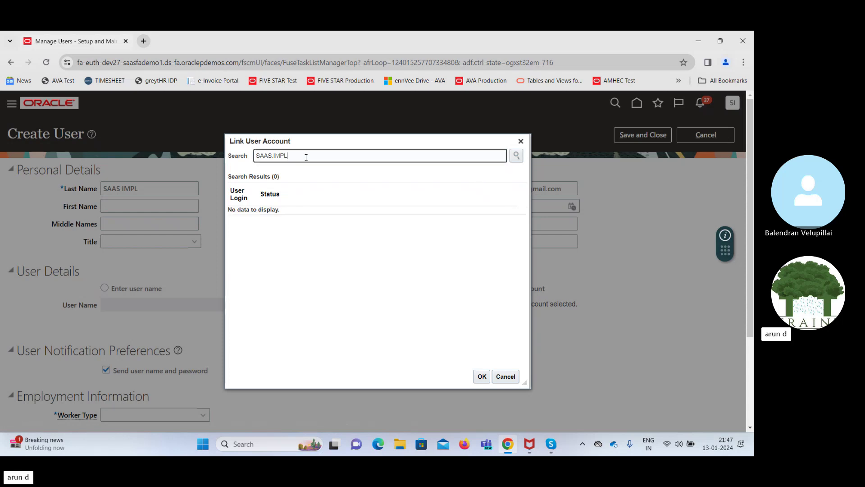
pyautogui.press('BackSpace')
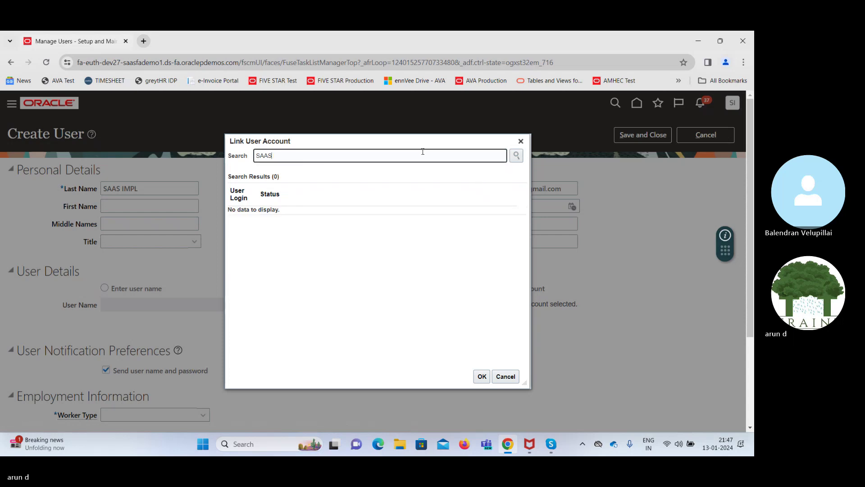
pyautogui.click(517, 157)
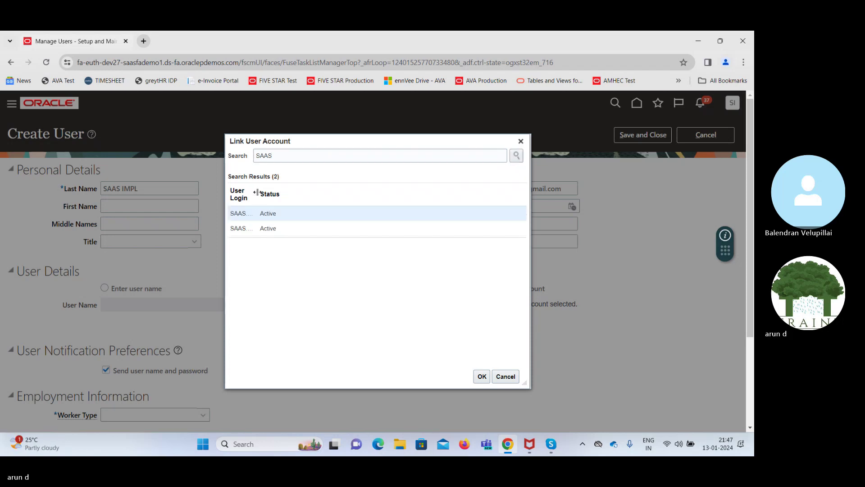
pyautogui.moveTo(257, 193); pyautogui.dragTo(301, 199)
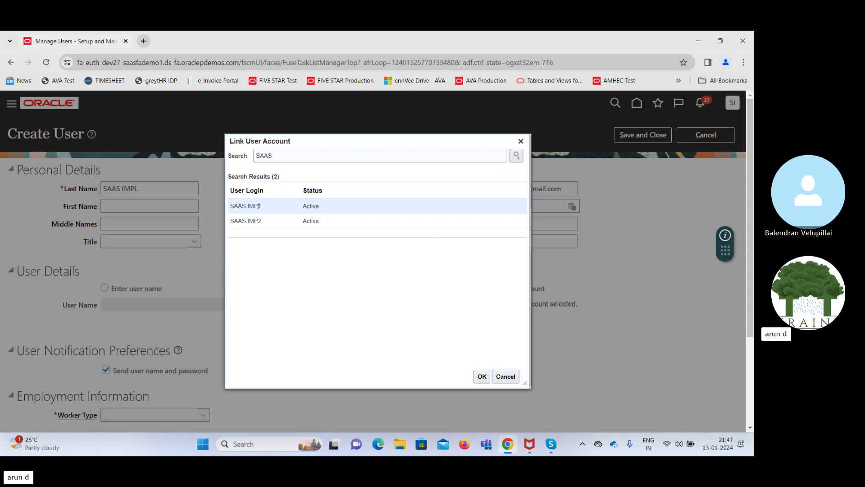
pyautogui.click(481, 377)
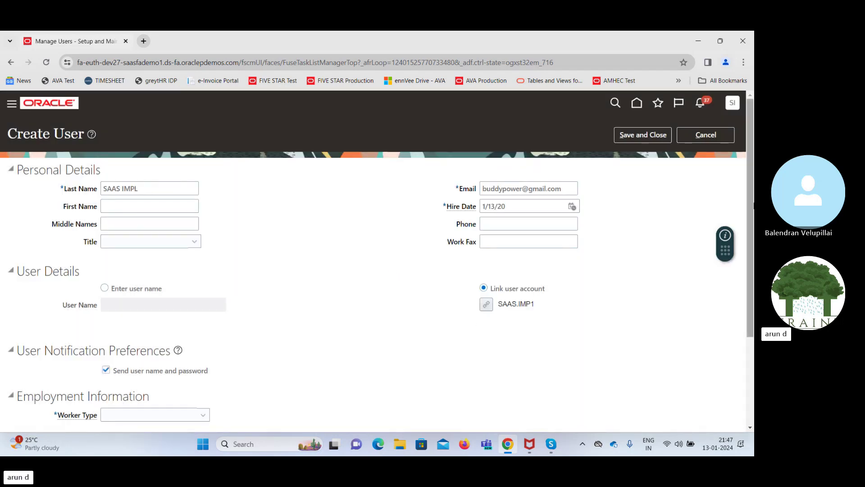
# Set the worker type to Employee and the legal employer to US1 Legal Entity
pyautogui.scroll(-3, 513, 384)
pyautogui.click(193, 291)
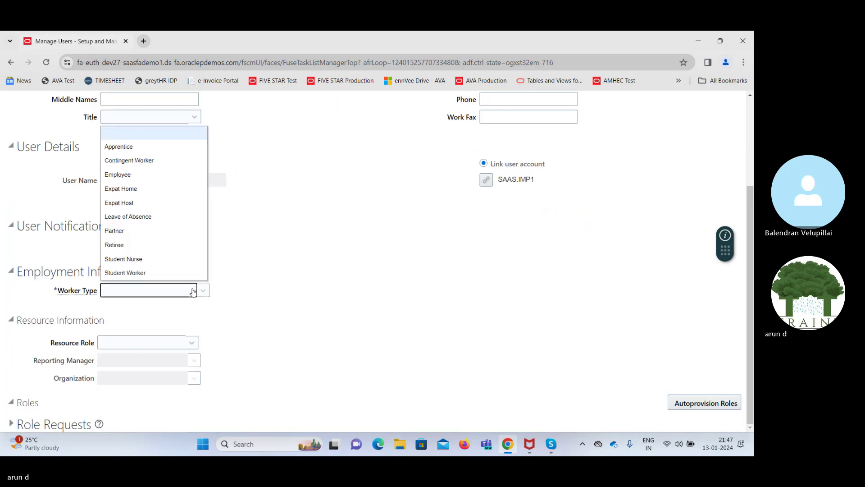
pyautogui.click(129, 177)
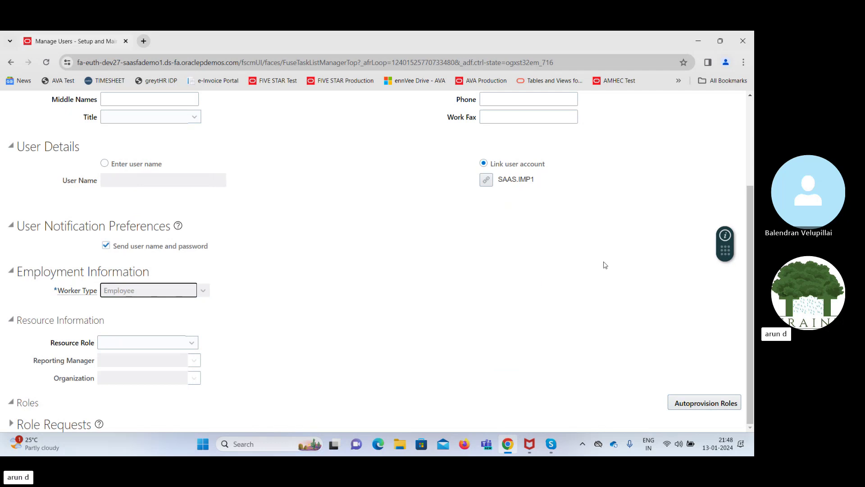
pyautogui.moveTo(751, 208); pyautogui.dragTo(752, 266)
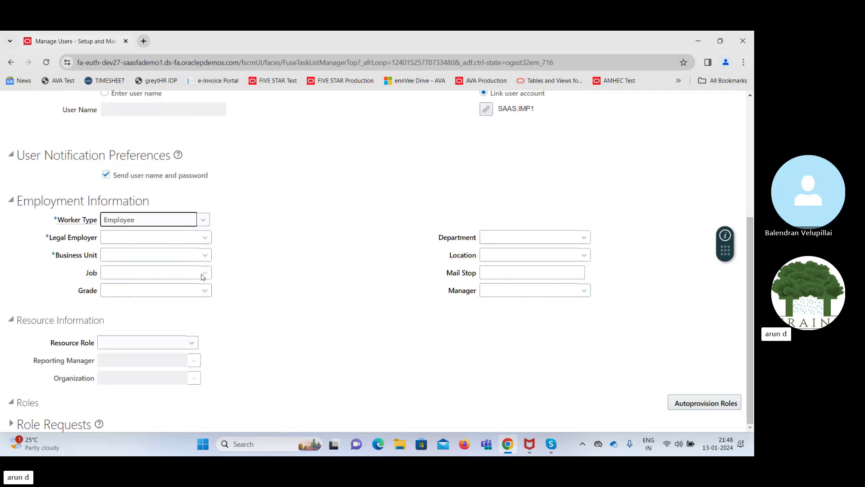
pyautogui.click(189, 238)
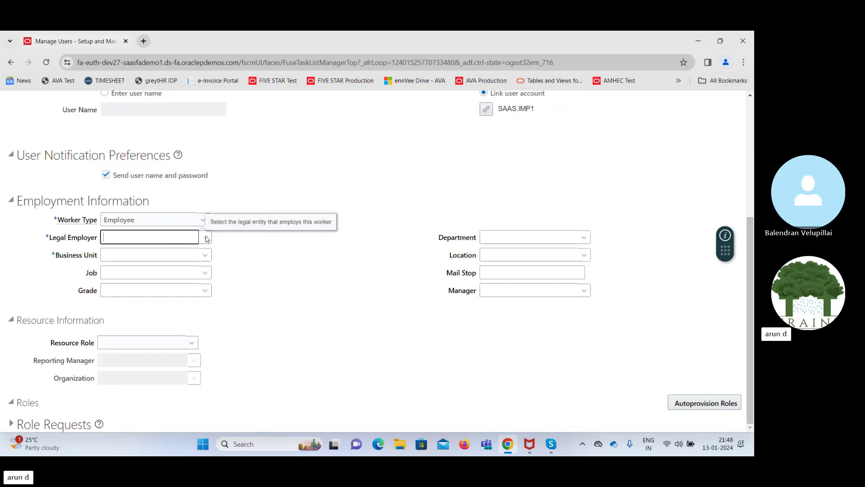
pyautogui.click(206, 239)
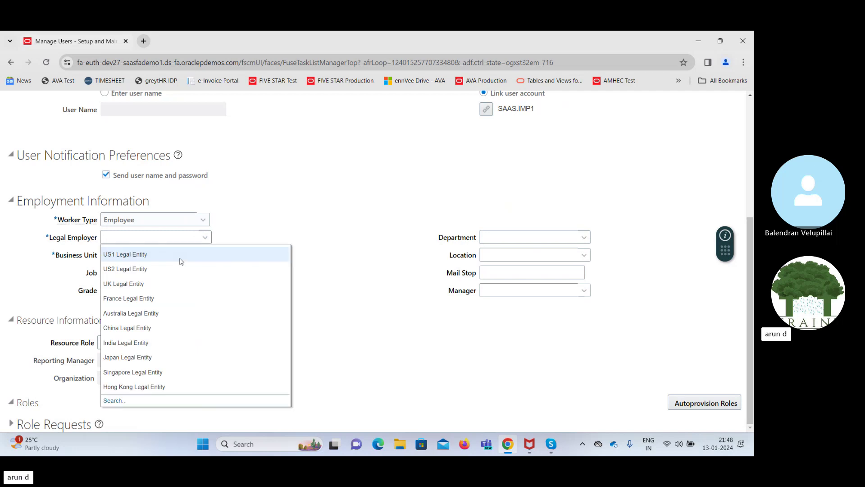
pyautogui.click(140, 254)
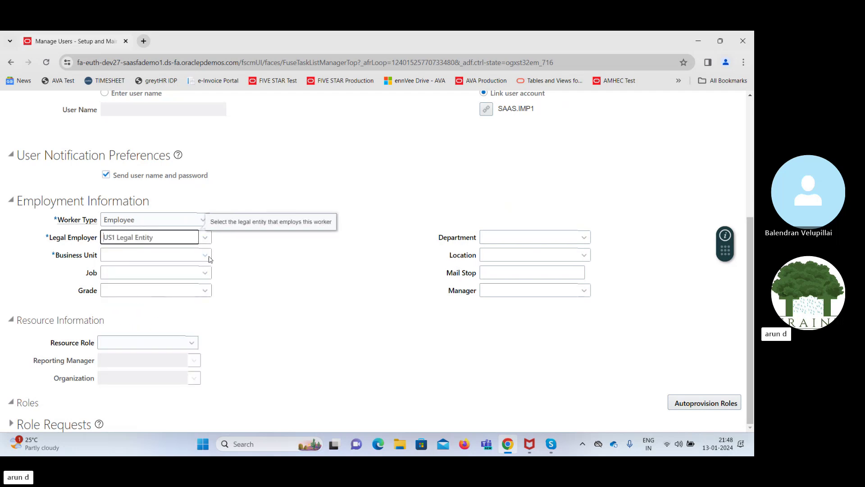
# Set the business unit to US1 Business Unit and save and close the new user
pyautogui.click(206, 255)
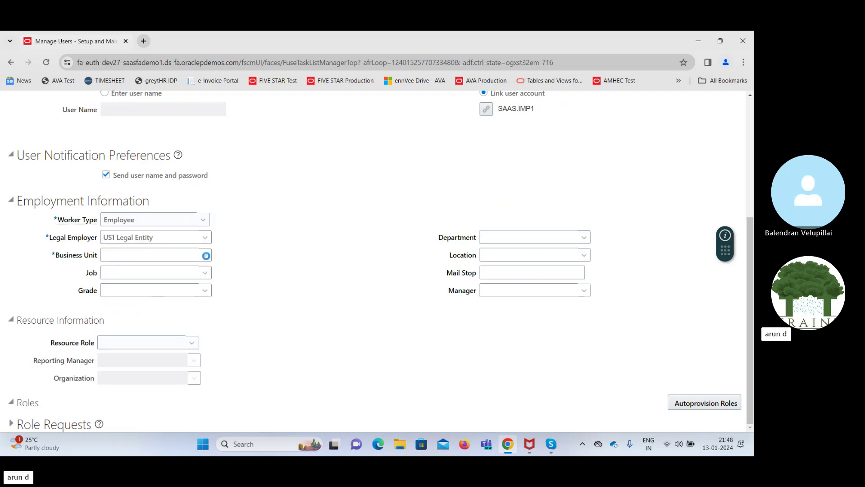
pyautogui.click(142, 253)
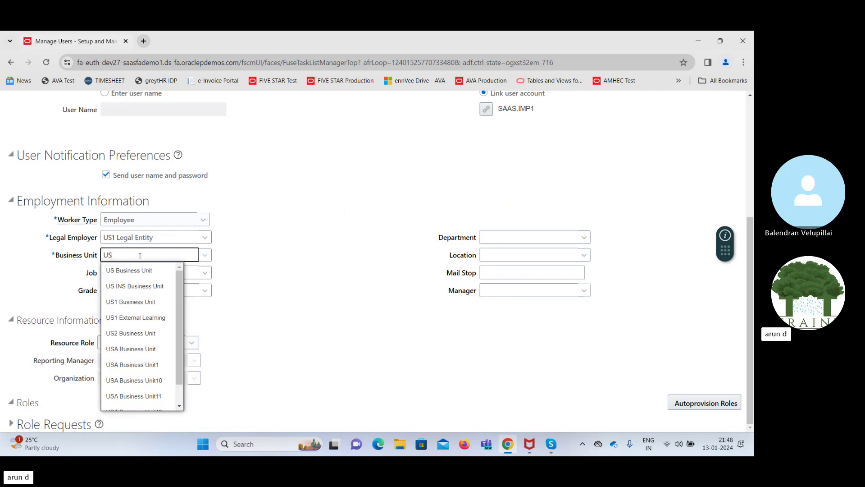
pyautogui.click(132, 301)
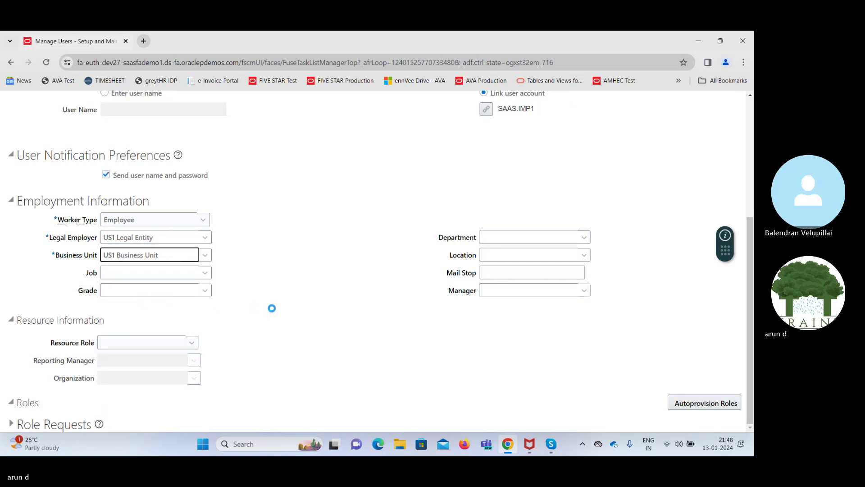
pyautogui.moveTo(750, 321); pyautogui.dragTo(750, 203)
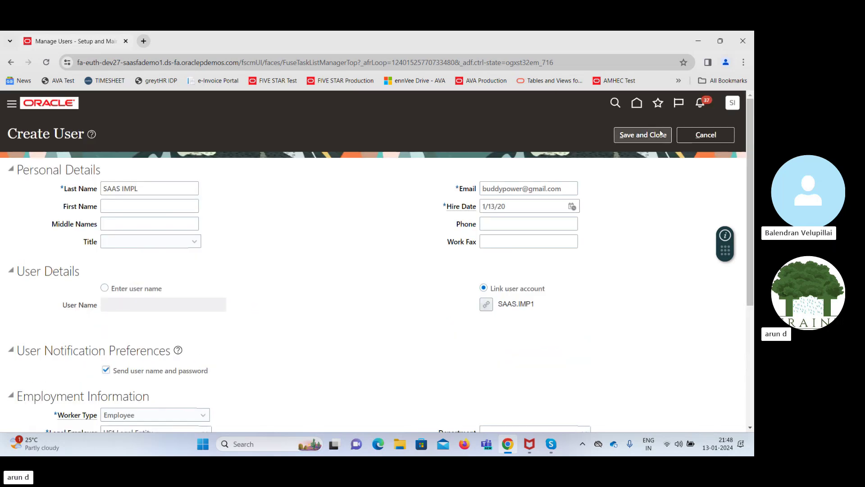
pyautogui.click(643, 136)
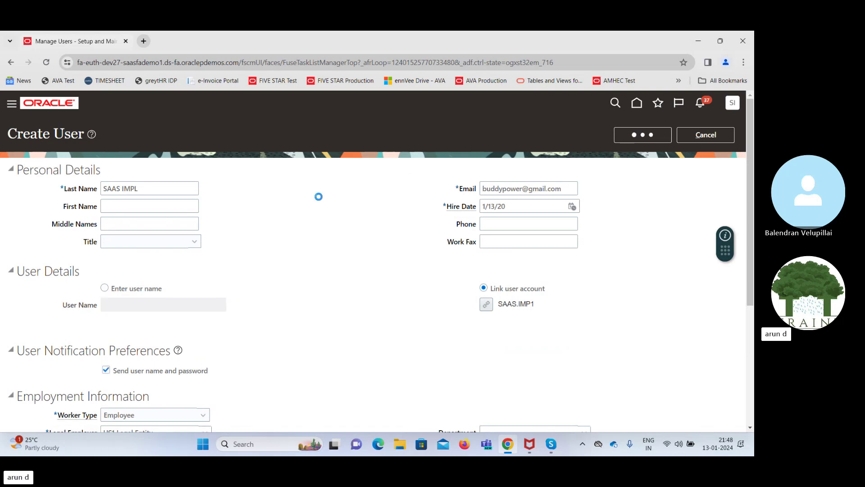
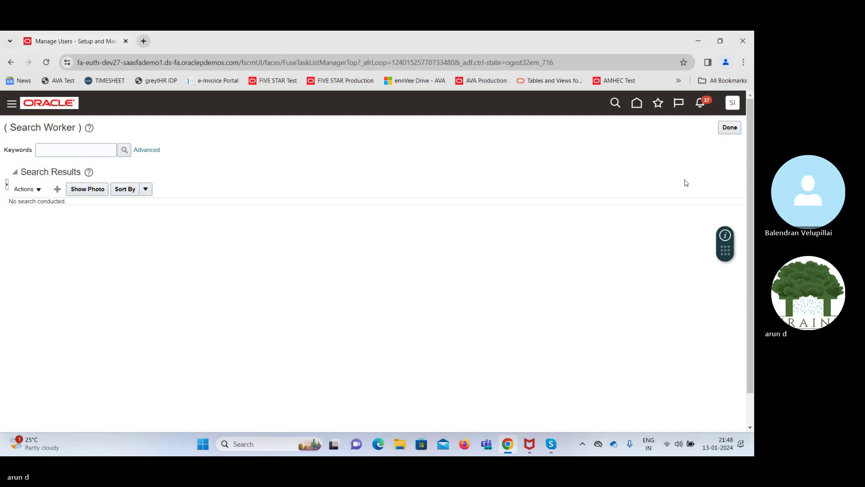
# Leave the worker search and open the Manage Procurement Agents task to create a new agent
pyautogui.click(729, 129)
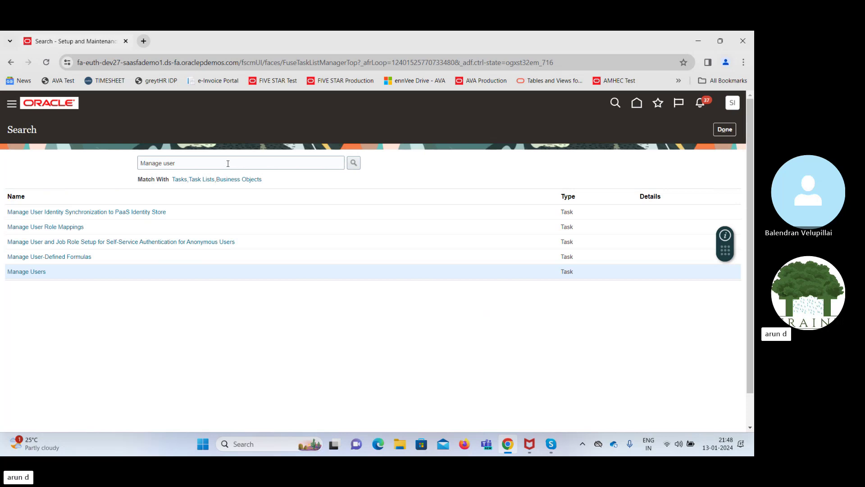
pyautogui.click(227, 163)
pyautogui.hotkey('ctrl', 'shift', 'Left')
pyautogui.write('Pro')
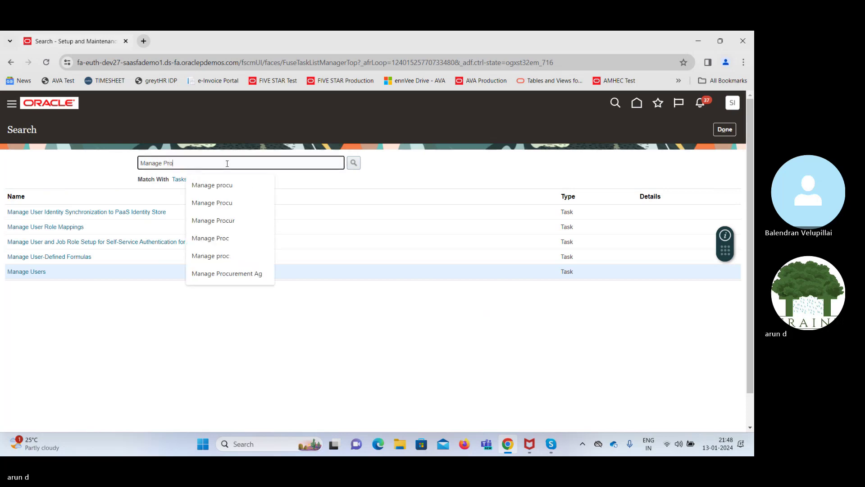
pyautogui.write('curement ')
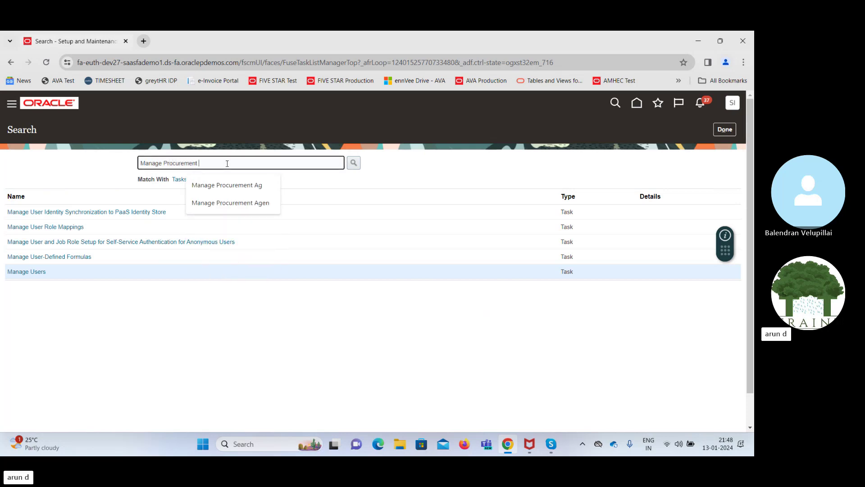
pyautogui.write('Ag')
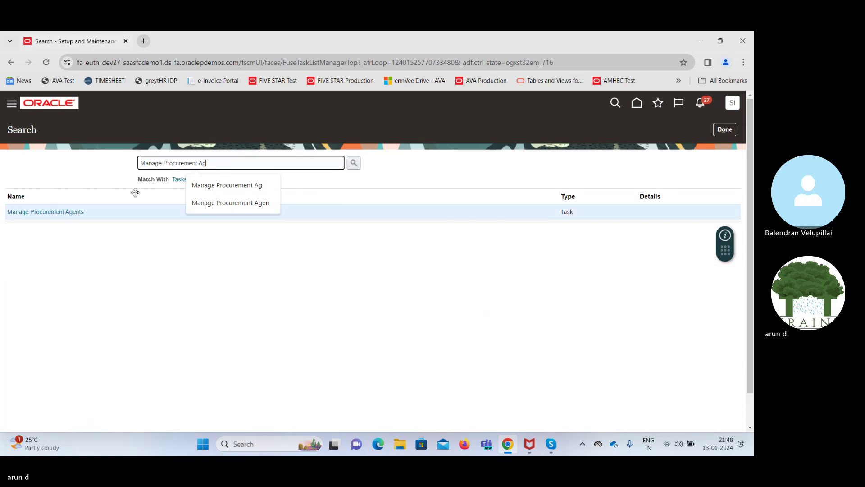
pyautogui.click(72, 212)
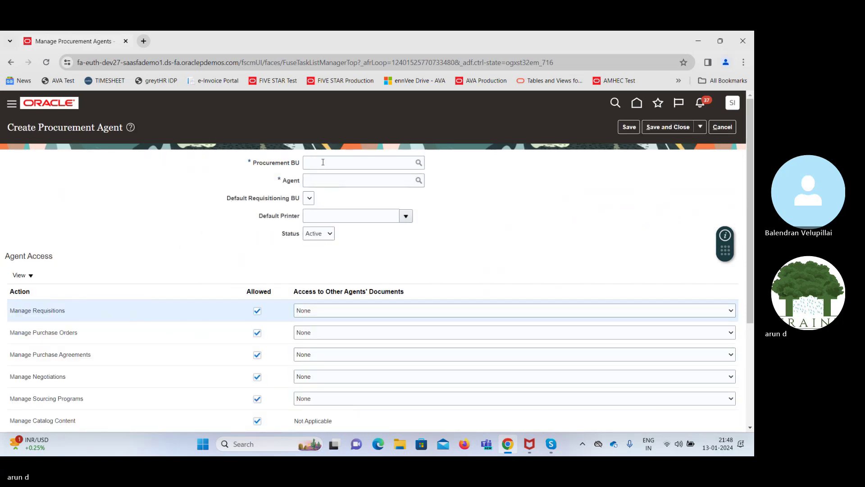
# Set both the procurement BU and the default requisitioning BU to US1 Business Unit
pyautogui.click(323, 162)
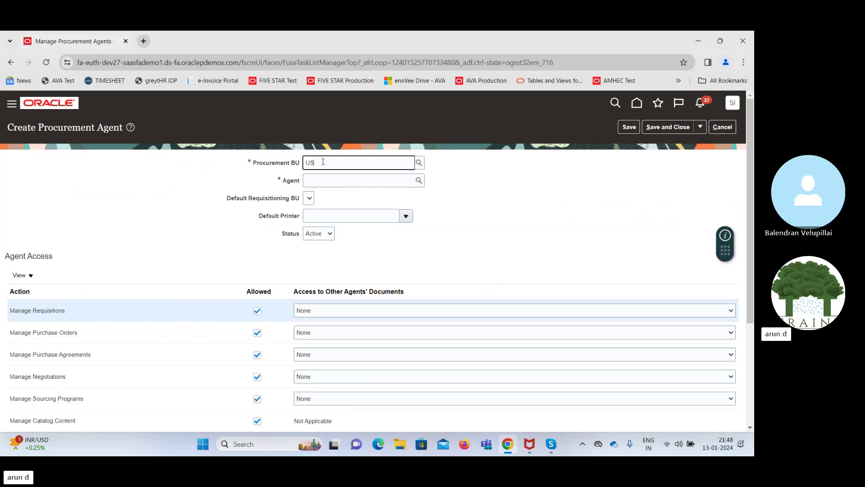
pyautogui.write('US 1')
pyautogui.press('BackSpace')
pyautogui.press('BackSpace')
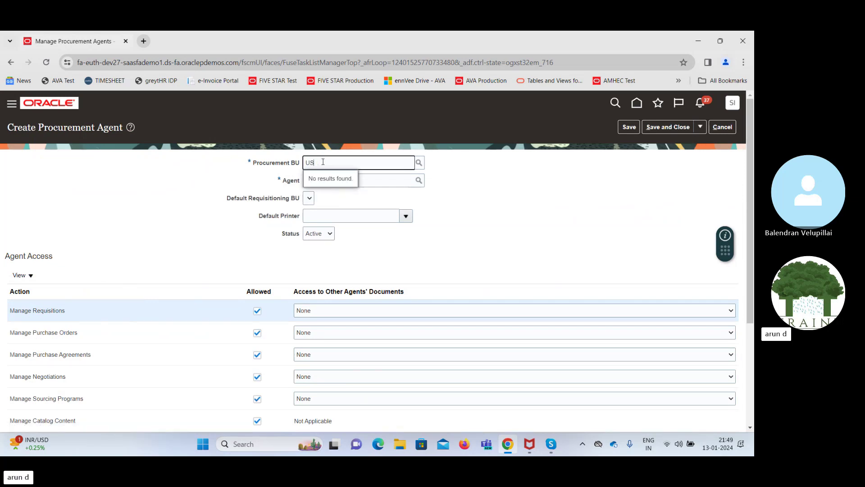
pyautogui.write('1')
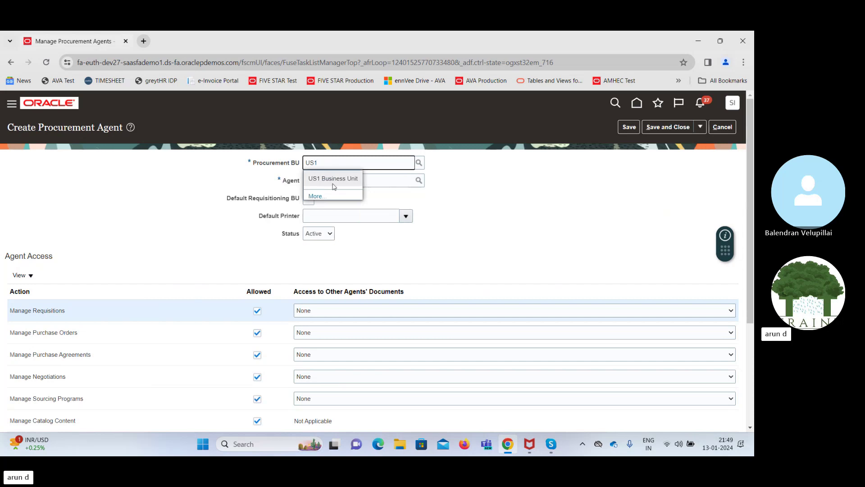
pyautogui.click(334, 180)
pyautogui.click(346, 181)
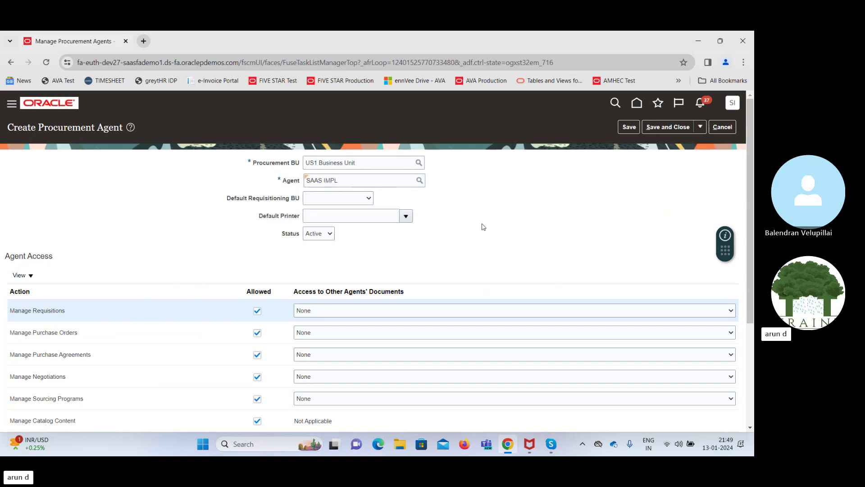
pyautogui.click(327, 202)
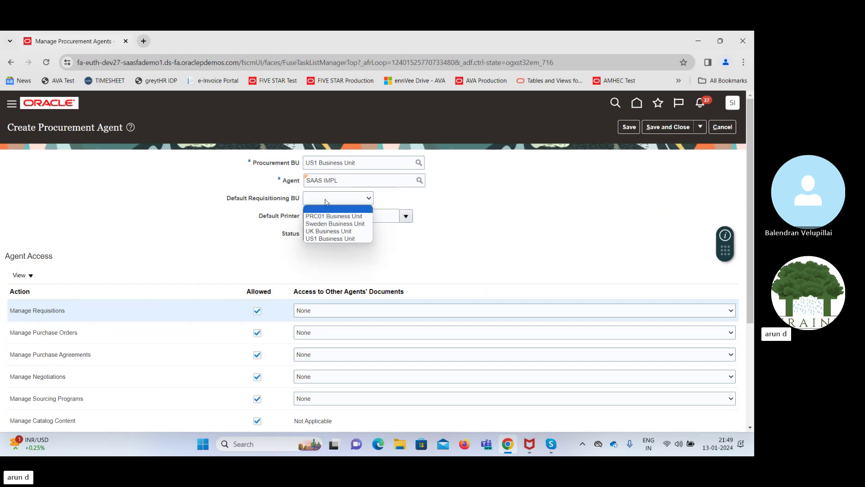
pyautogui.click(332, 239)
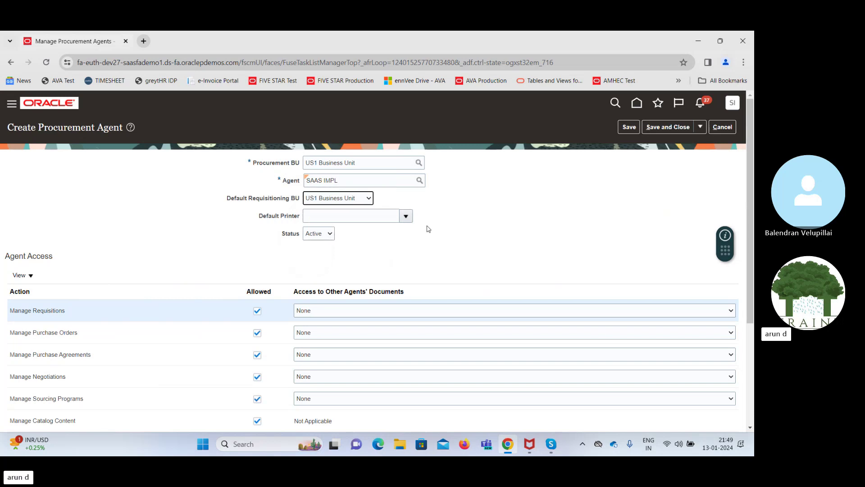
# Grant Full access for requisitions, purchase orders, purchase agreements, negotiations and sourcing programs
pyautogui.scroll(-3, 447, 229)
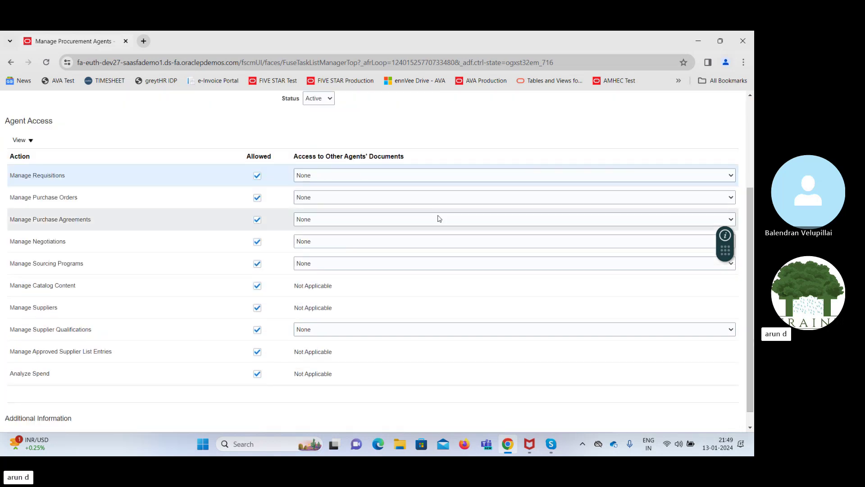
pyautogui.click(377, 175)
pyautogui.click(361, 199)
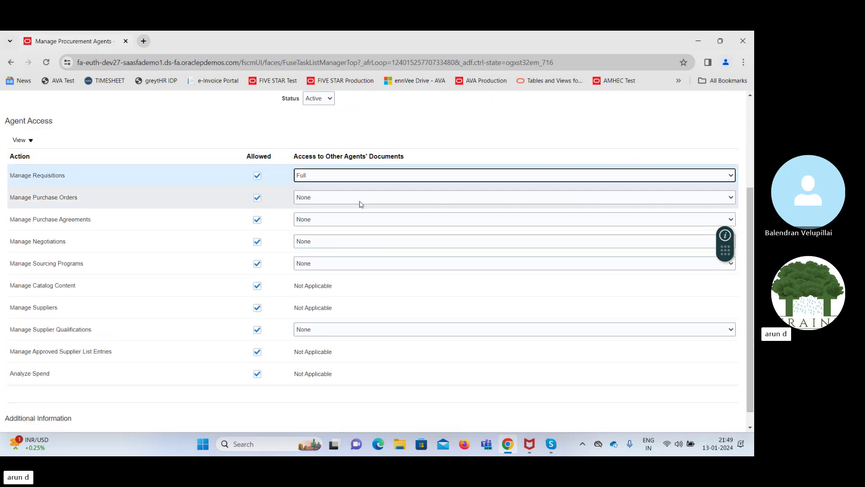
pyautogui.click(347, 201)
pyautogui.click(347, 231)
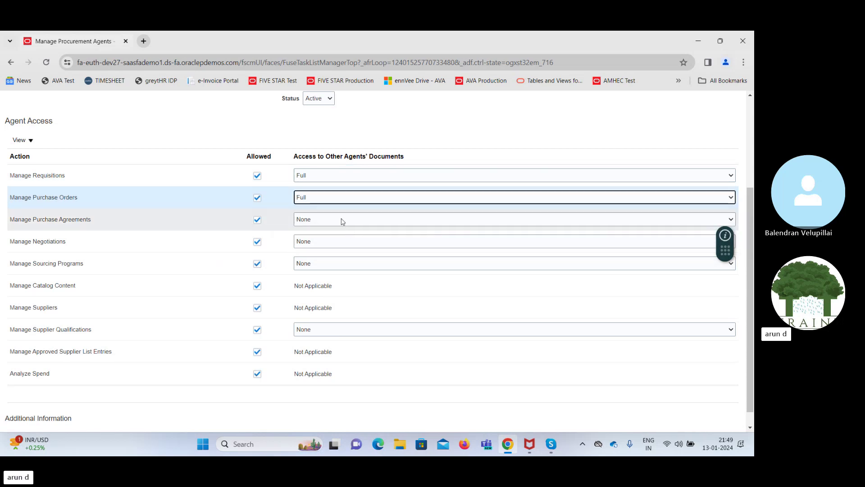
pyautogui.click(341, 220)
pyautogui.click(344, 252)
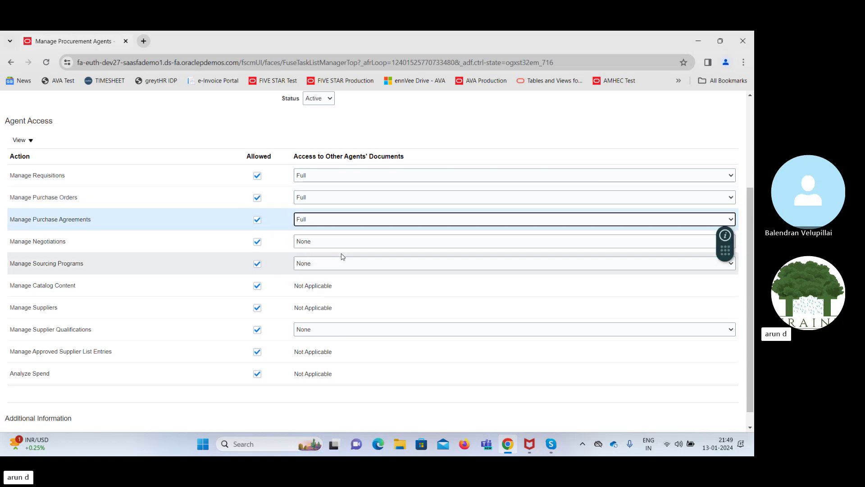
pyautogui.click(347, 247)
pyautogui.click(352, 266)
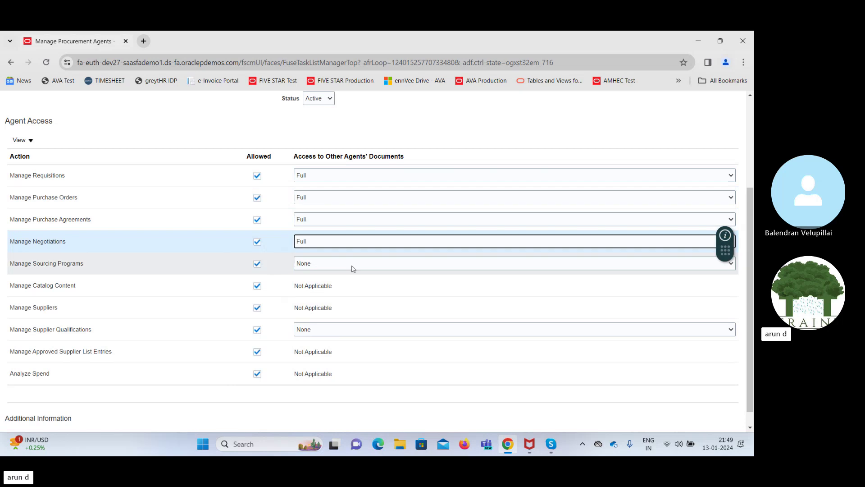
pyautogui.click(364, 268)
pyautogui.click(365, 289)
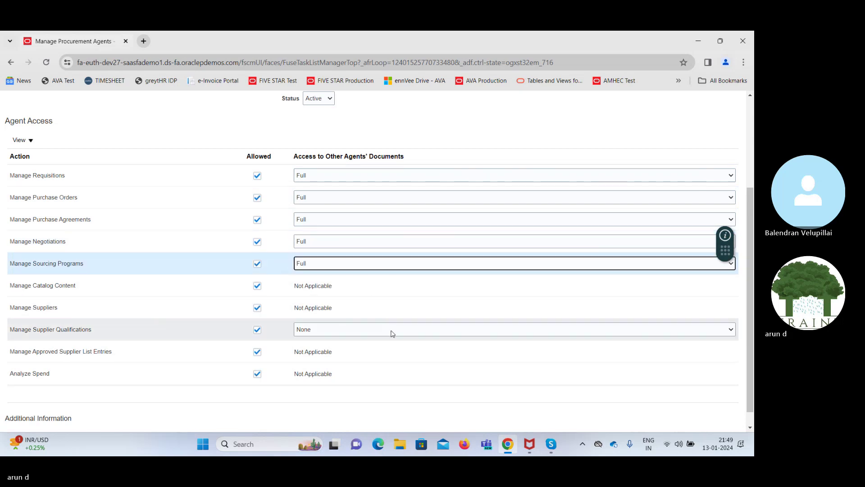
# Set supplier qualifications access to Full, then save the agent and confirm
pyautogui.click(391, 332)
pyautogui.click(396, 349)
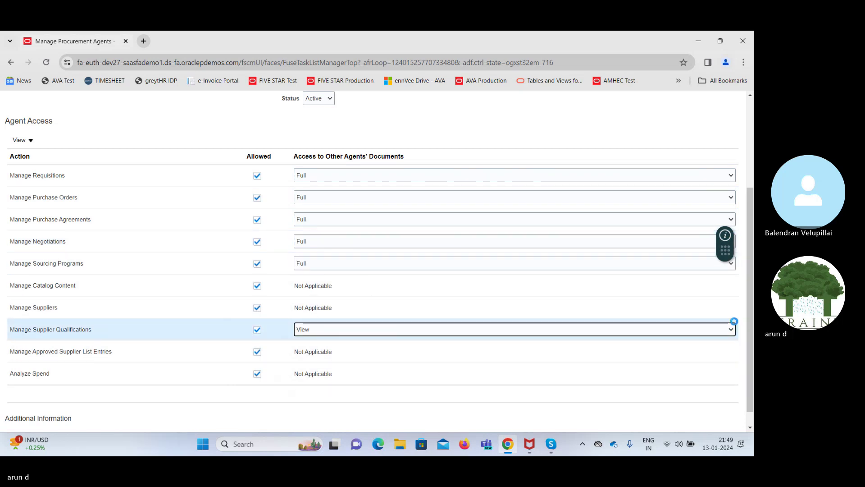
pyautogui.click(535, 329)
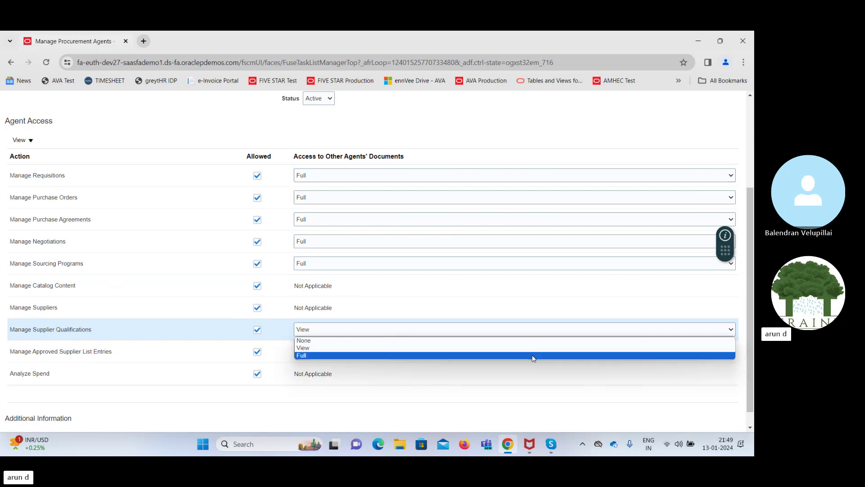
pyautogui.click(534, 354)
pyautogui.scroll(3, 651, 315)
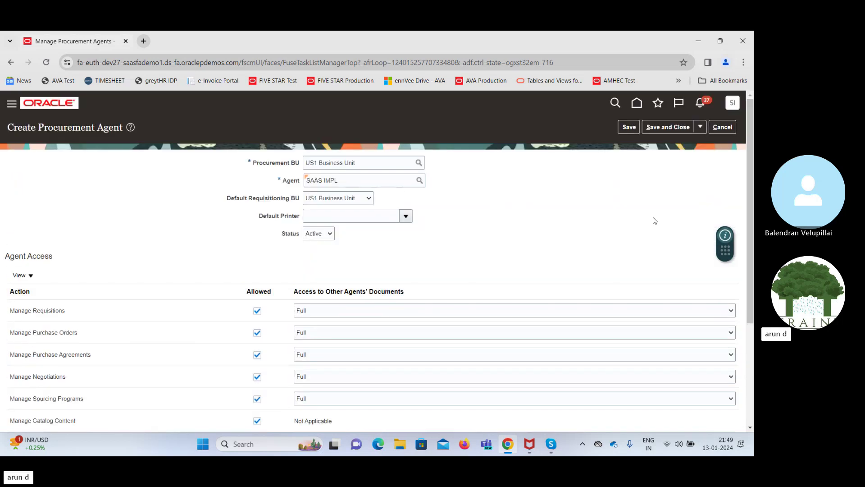
pyautogui.click(666, 128)
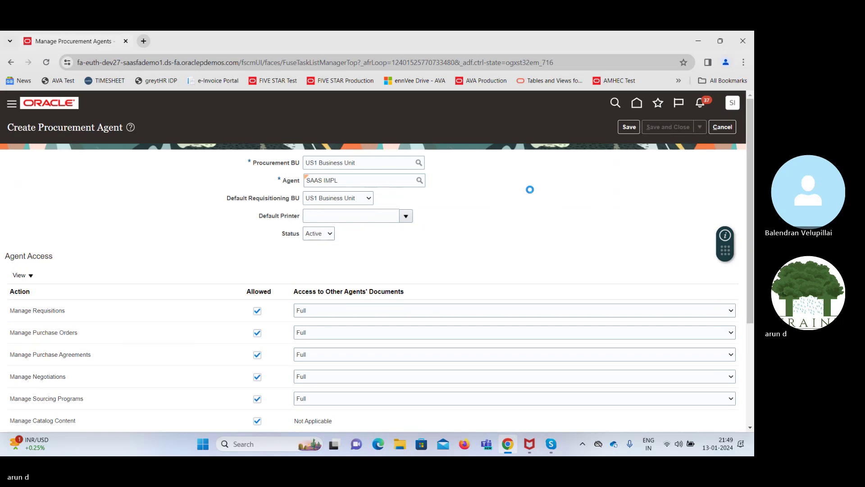
pyautogui.click(403, 193)
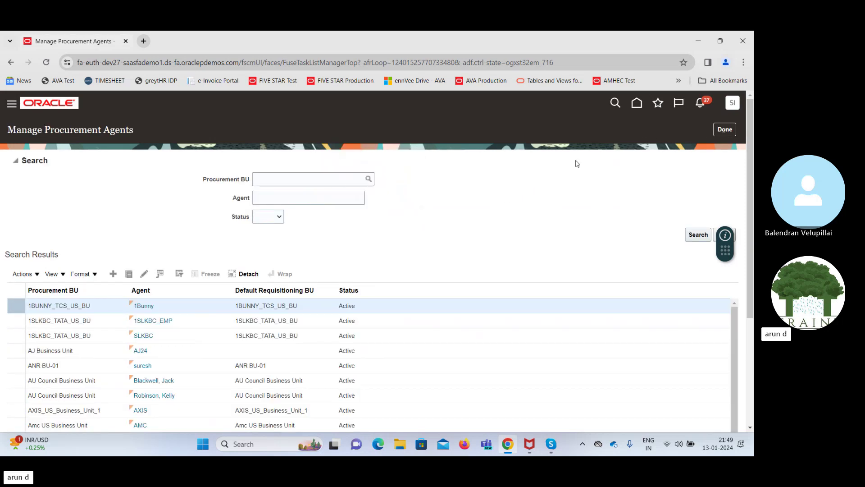
# Open the Security Console from the Navigator's Tools group and dismiss its import warning
pyautogui.click(725, 130)
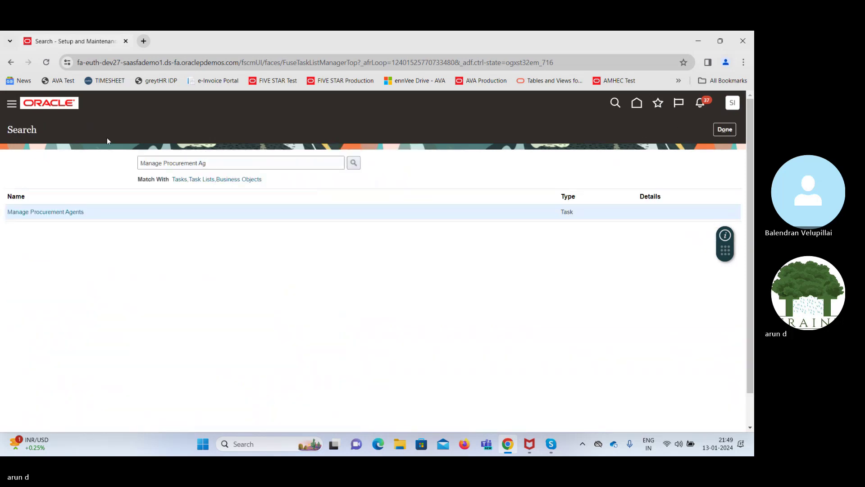
pyautogui.click(15, 105)
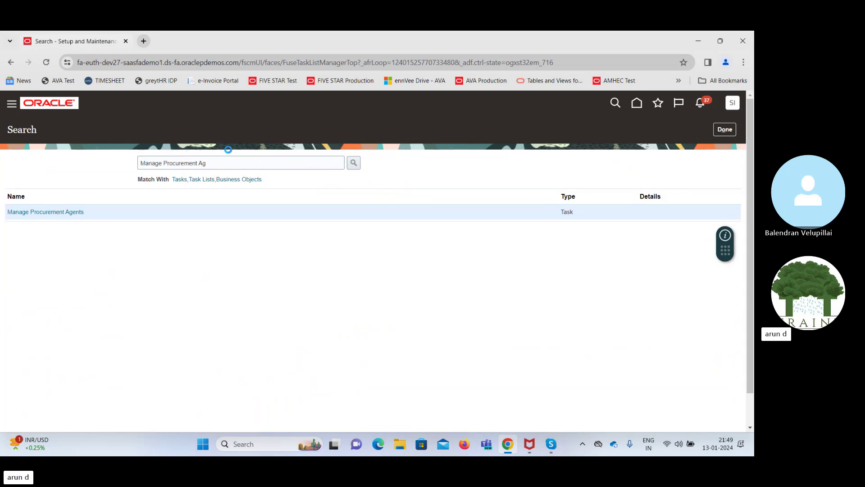
pyautogui.scroll(-10, 252, 315)
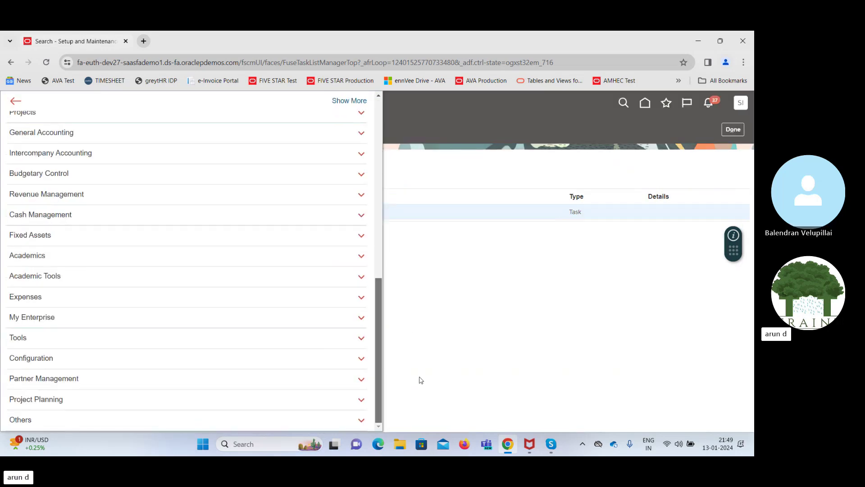
pyautogui.click(111, 338)
pyautogui.scroll(-1, 188, 347)
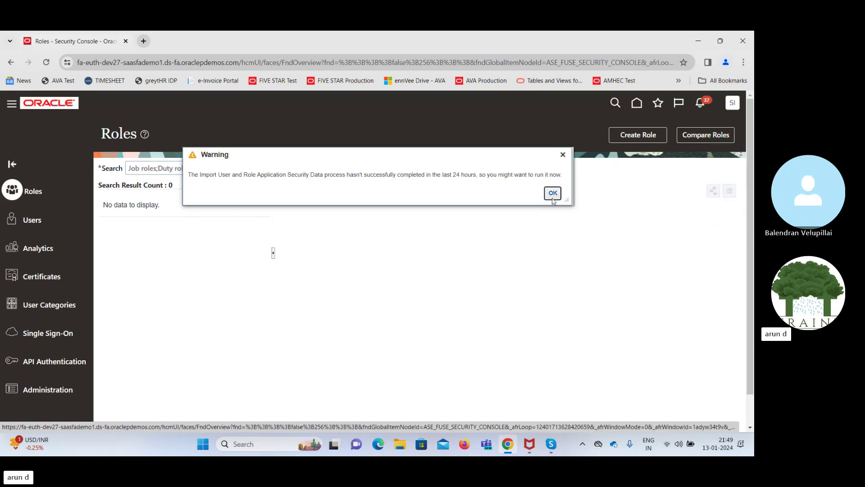
pyautogui.click(553, 193)
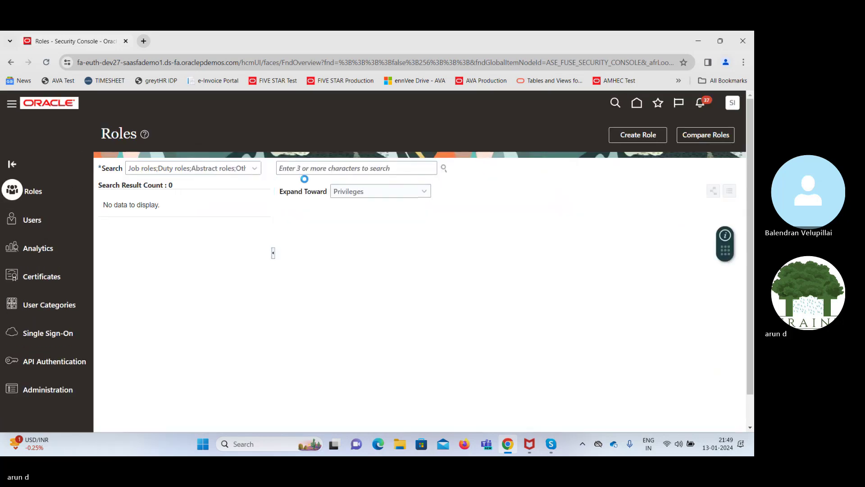
# Search users for 'SAAS', edit the implementation user's account, and open Add Role Membership
pyautogui.click(365, 168)
pyautogui.write('SAAS')
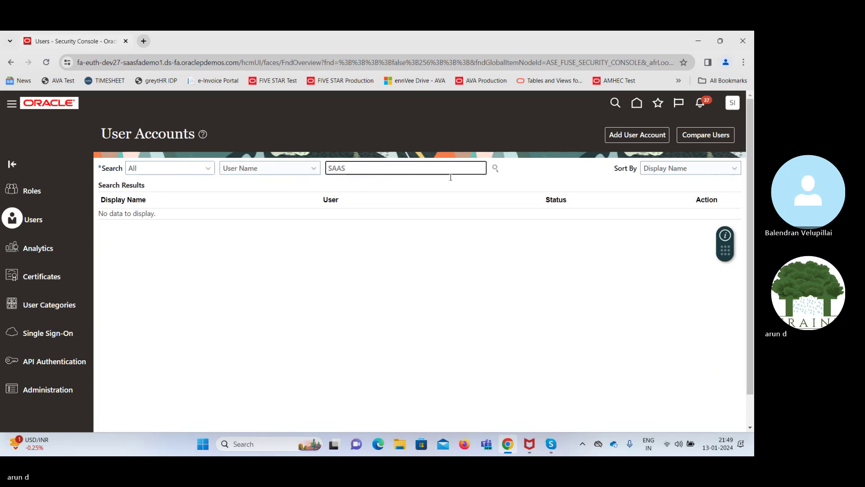
pyautogui.click(496, 173)
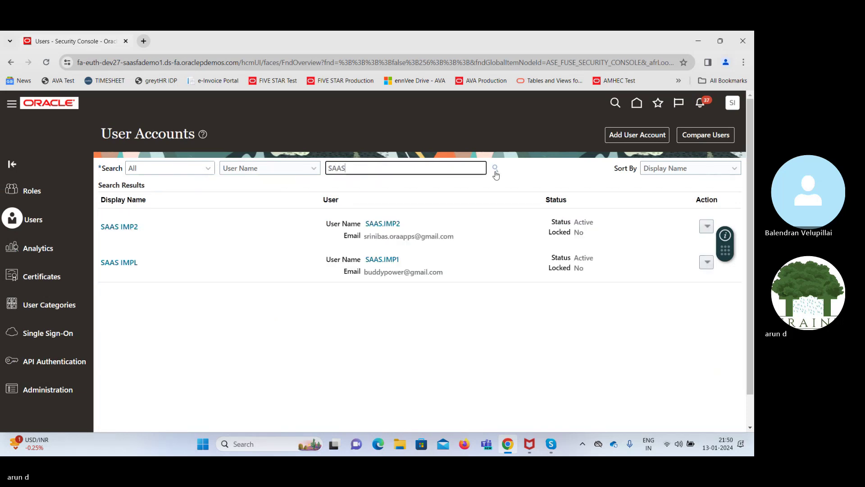
pyautogui.click(124, 262)
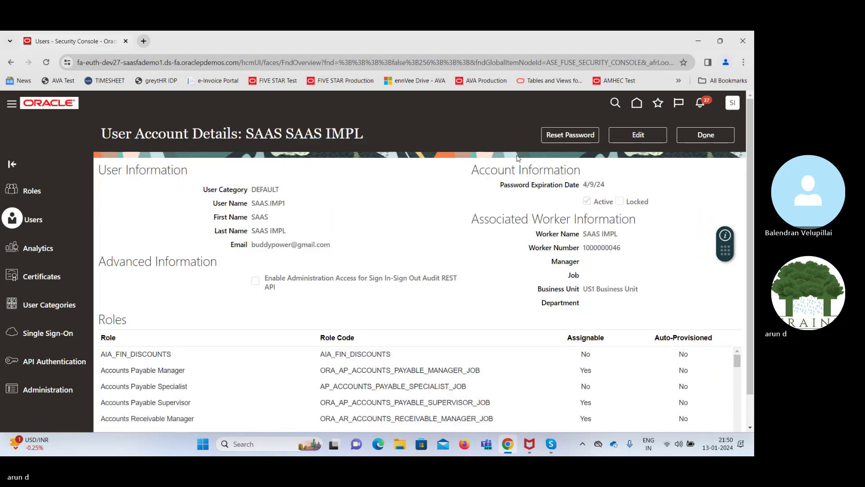
pyautogui.click(638, 135)
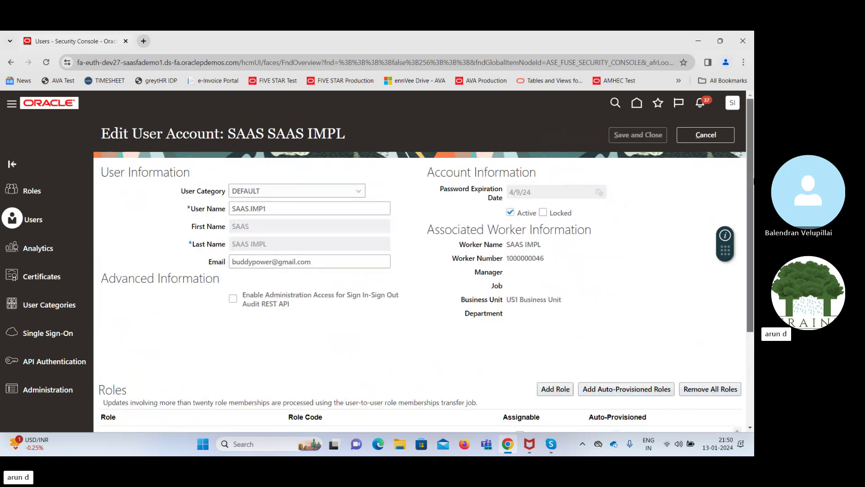
pyautogui.scroll(-3, 657, 337)
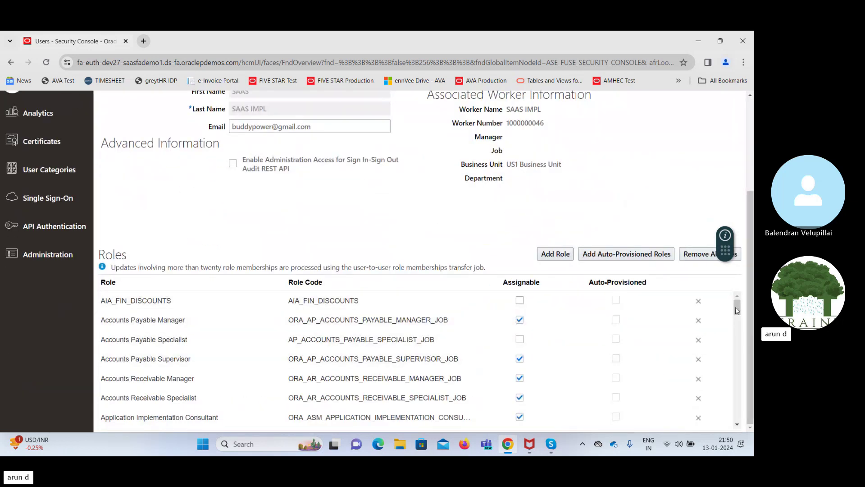
pyautogui.moveTo(738, 309)
pyautogui.mouseDown()
pyautogui.moveTo(742, 403)
pyautogui.moveTo(738, 301)
pyautogui.mouseUp()
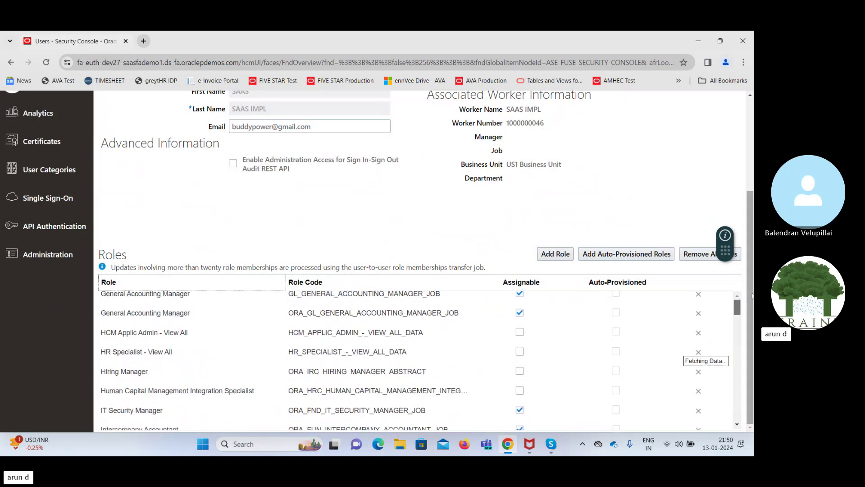
pyautogui.click(557, 254)
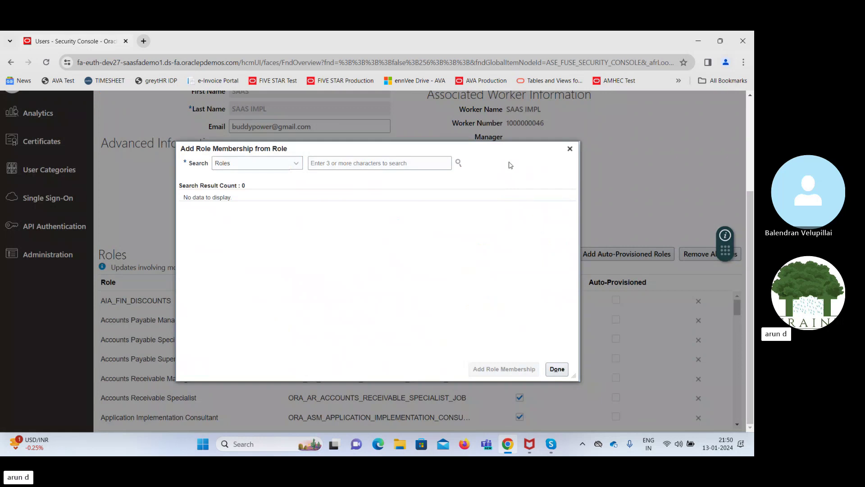
# Search for and add the Procurement Requester role
pyautogui.click(390, 165)
pyautogui.write('P')
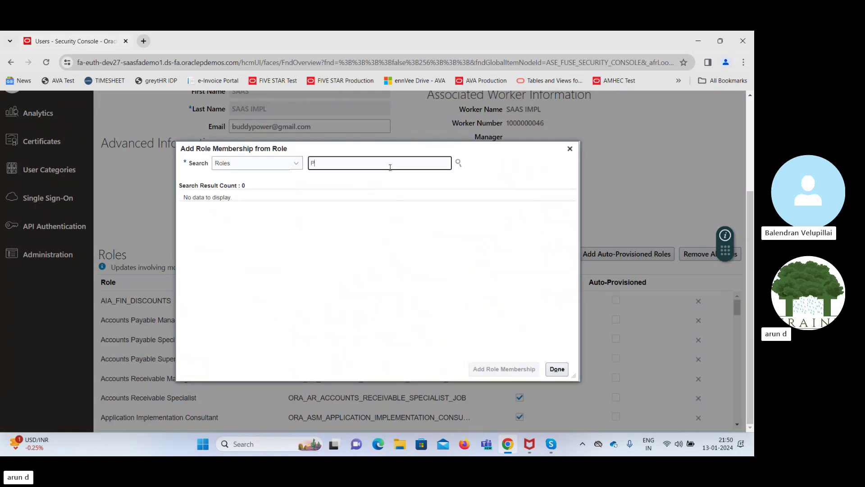
pyautogui.write('rocureme')
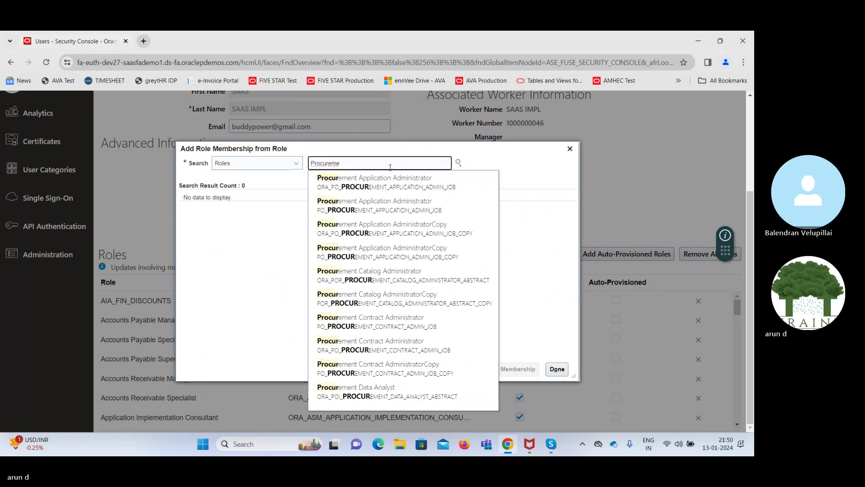
pyautogui.write('t R')
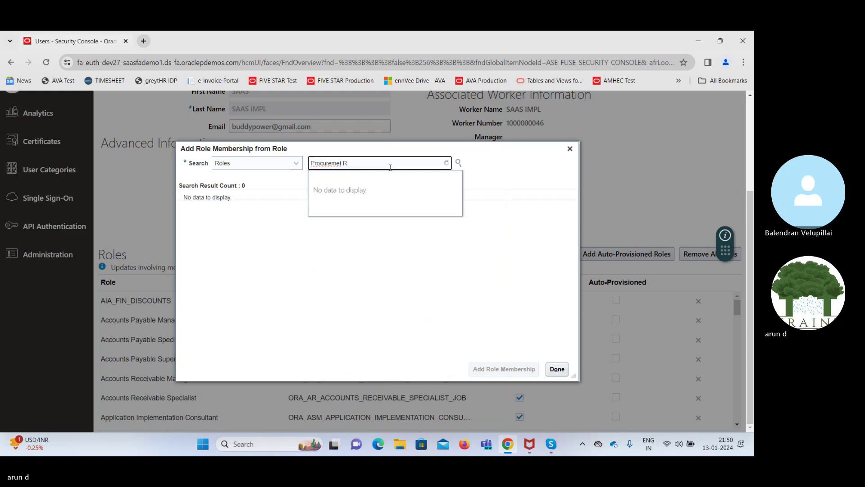
pyautogui.press('BackSpace')
pyautogui.press('BackSpace')
pyautogui.press('BackSpace')
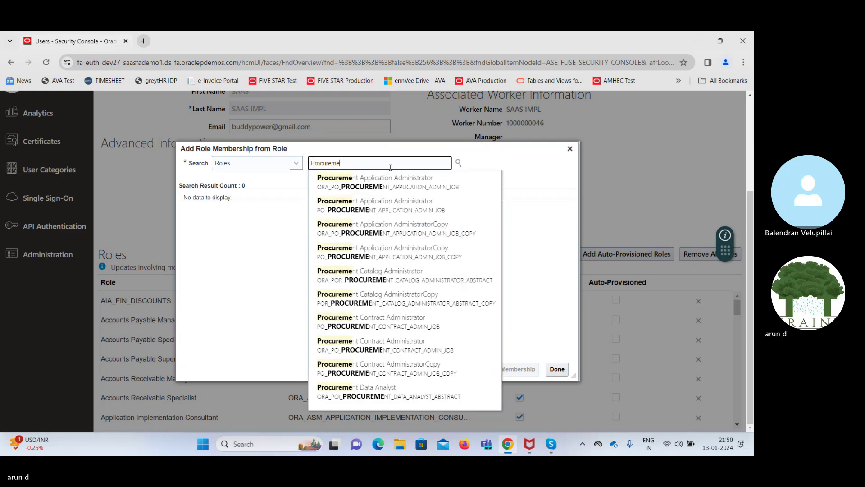
pyautogui.write('nt')
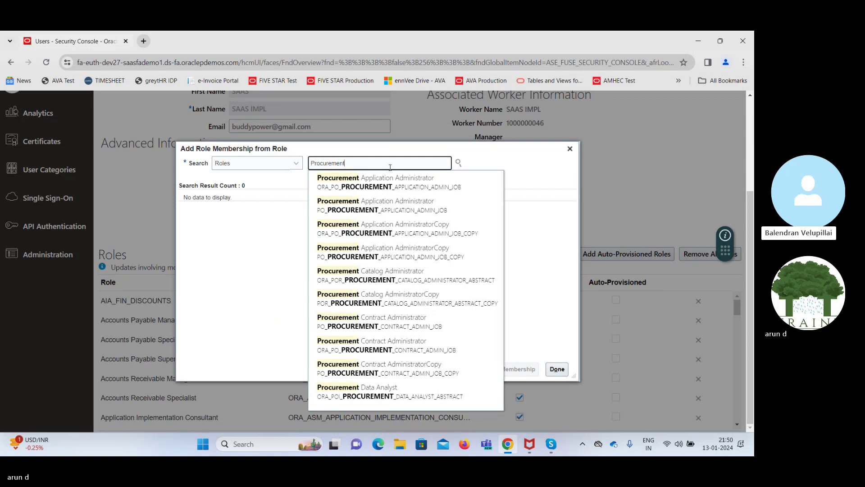
pyautogui.write(' R')
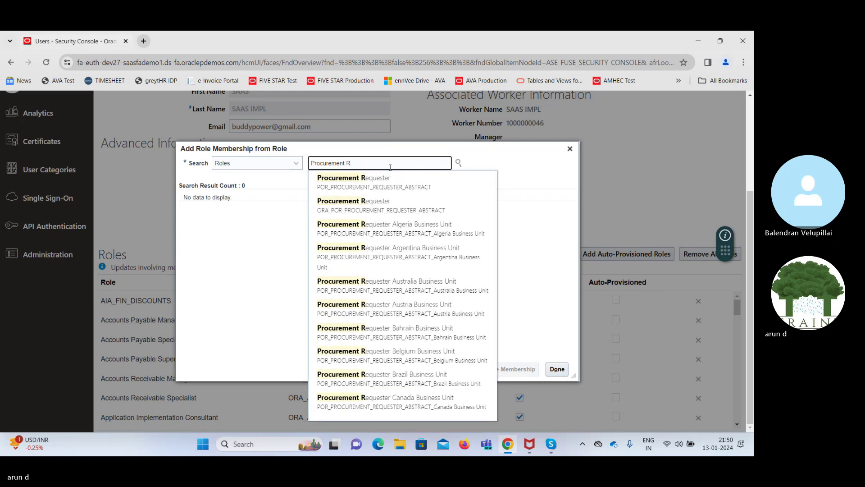
pyautogui.click(337, 204)
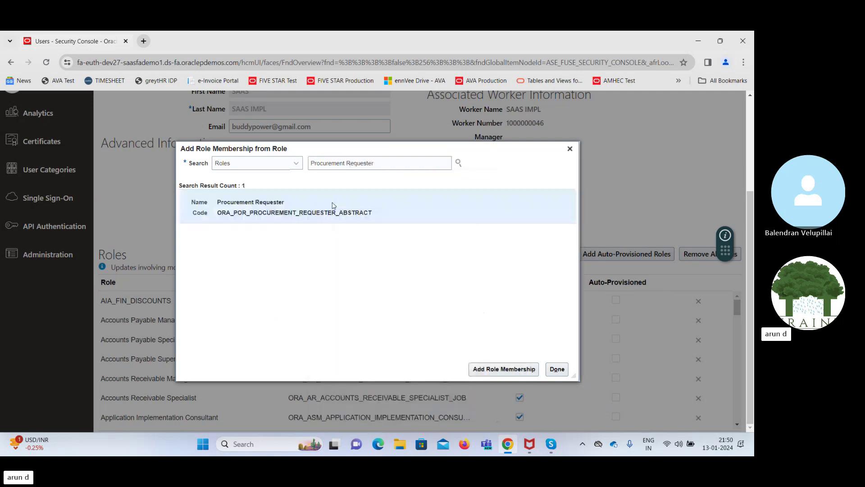
pyautogui.click(504, 369)
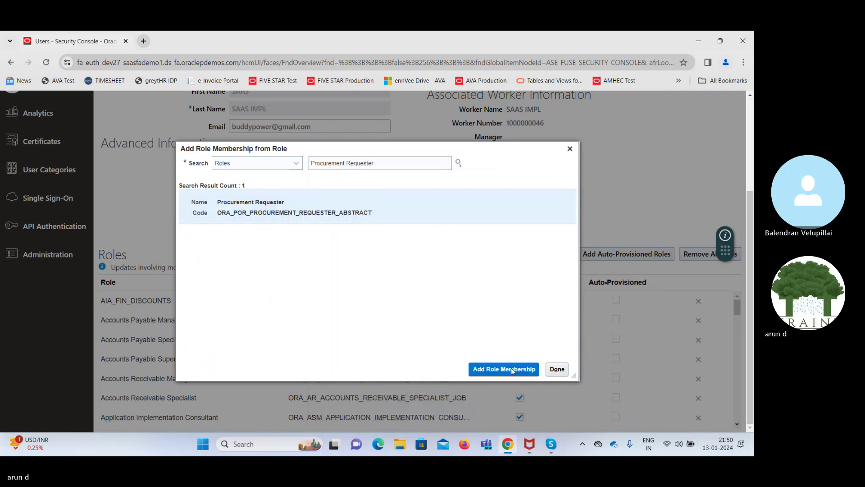
# Add the Procurement Manager and Receiving Agent roles and close the dialog
pyautogui.doubleClick(384, 163)
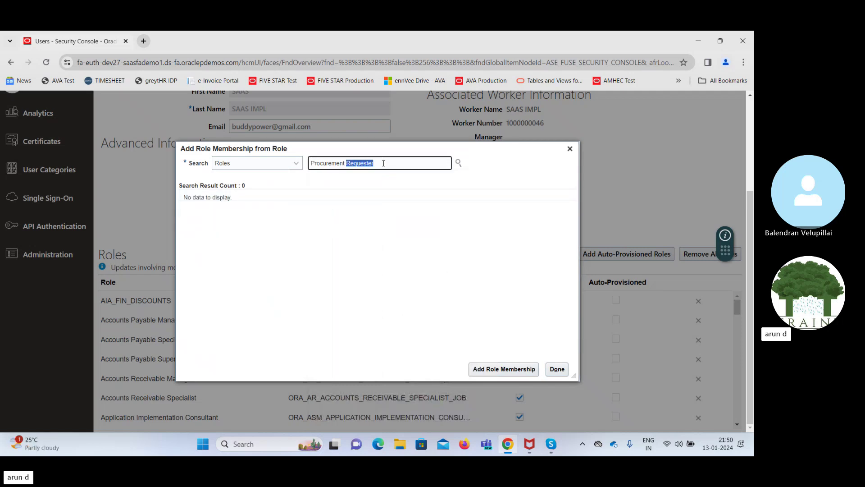
pyautogui.write('Manag')
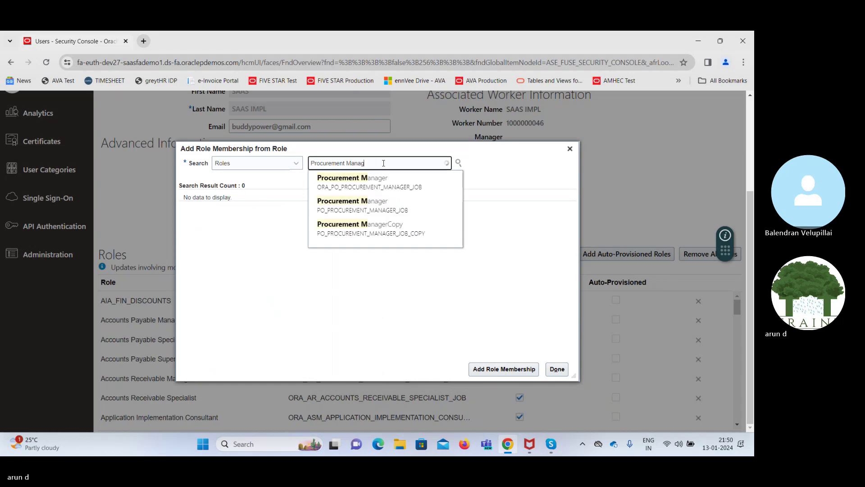
pyautogui.click(345, 181)
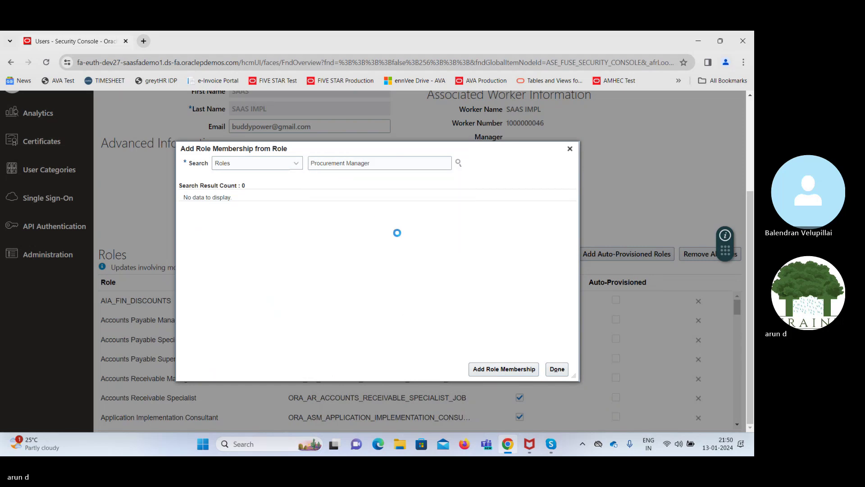
pyautogui.click(504, 369)
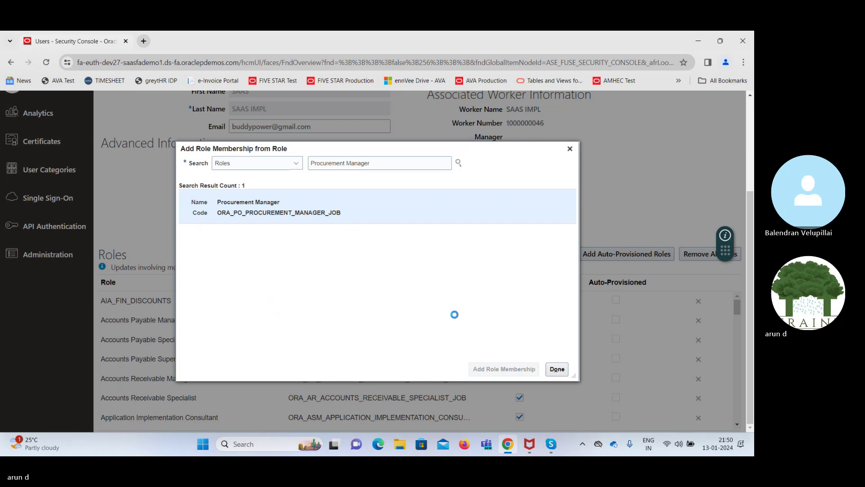
pyautogui.tripleClick(378, 161)
pyautogui.write('Rece')
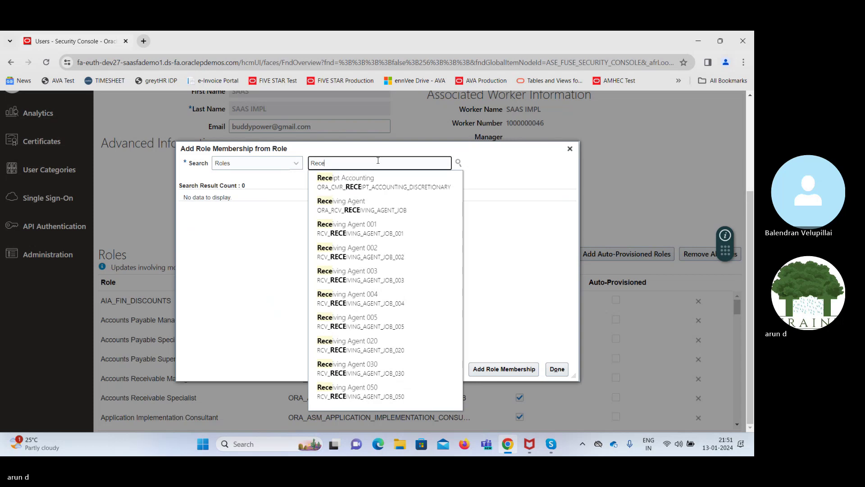
pyautogui.click(348, 204)
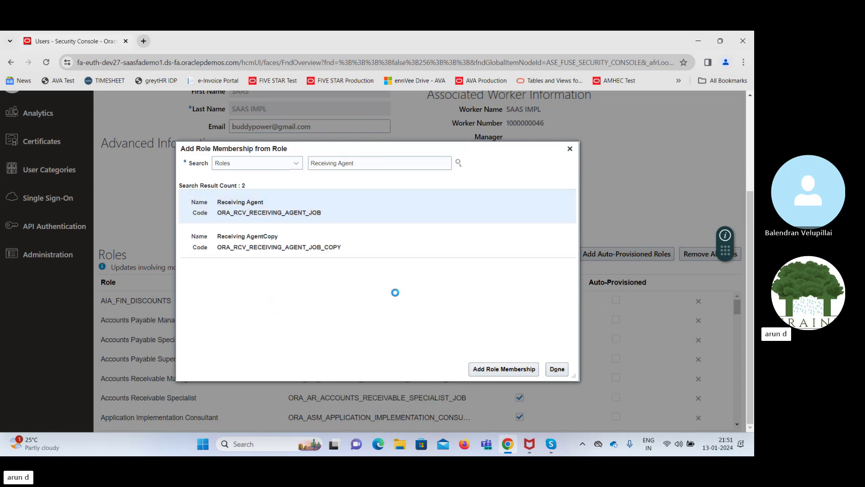
pyautogui.click(505, 369)
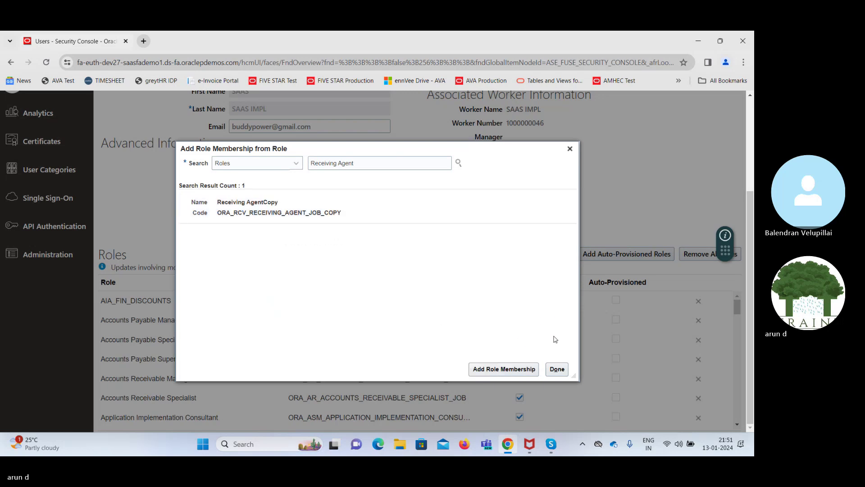
pyautogui.click(557, 369)
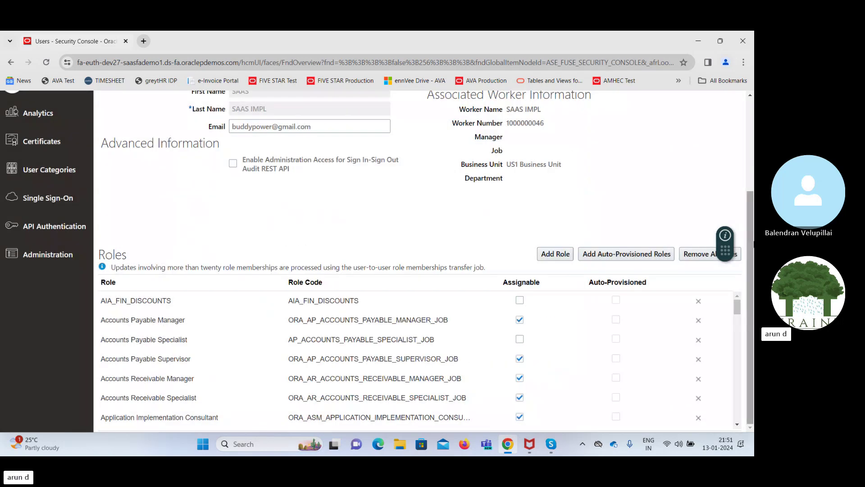
# Save the user account's role changes and go to Setup and Maintenance
pyautogui.scroll(3, 745, 134)
pyautogui.click(637, 135)
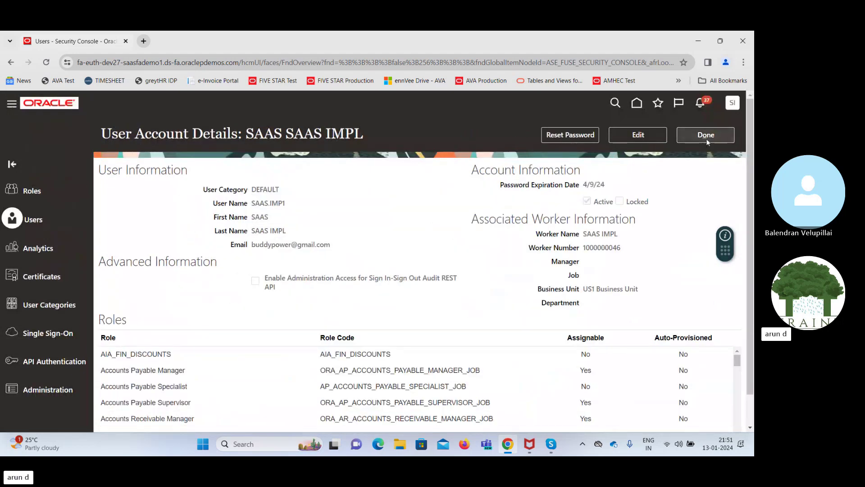
pyautogui.click(706, 135)
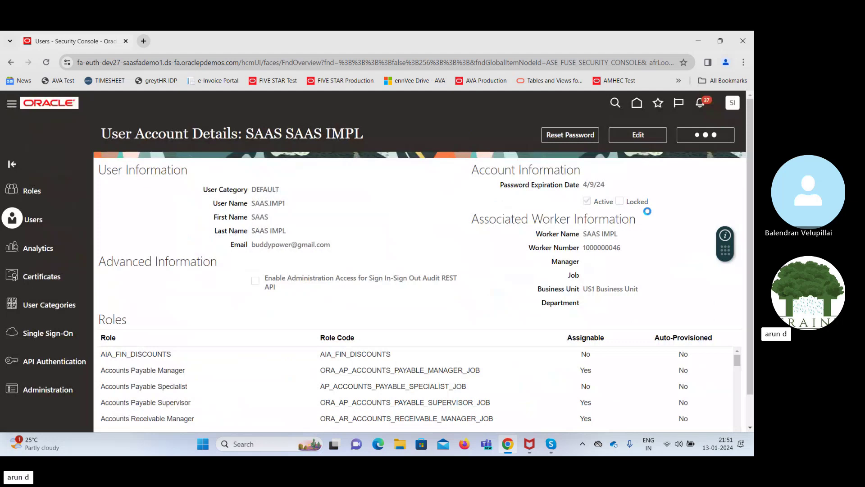
pyautogui.click(733, 103)
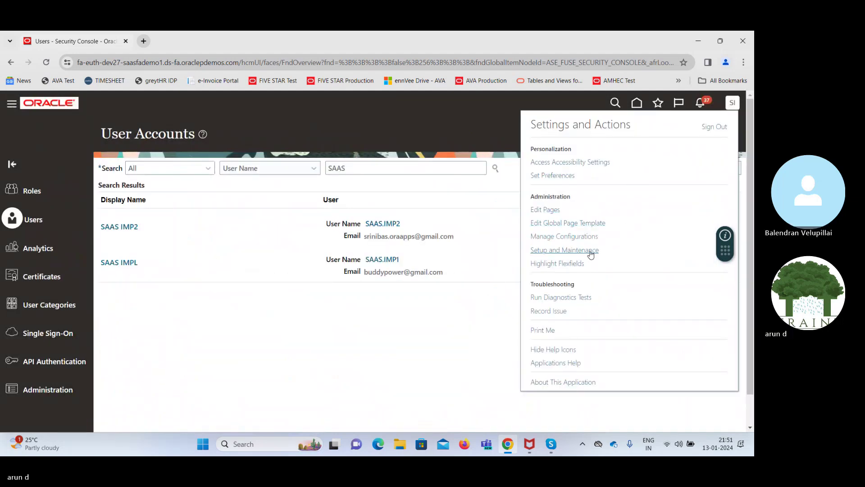
pyautogui.click(554, 255)
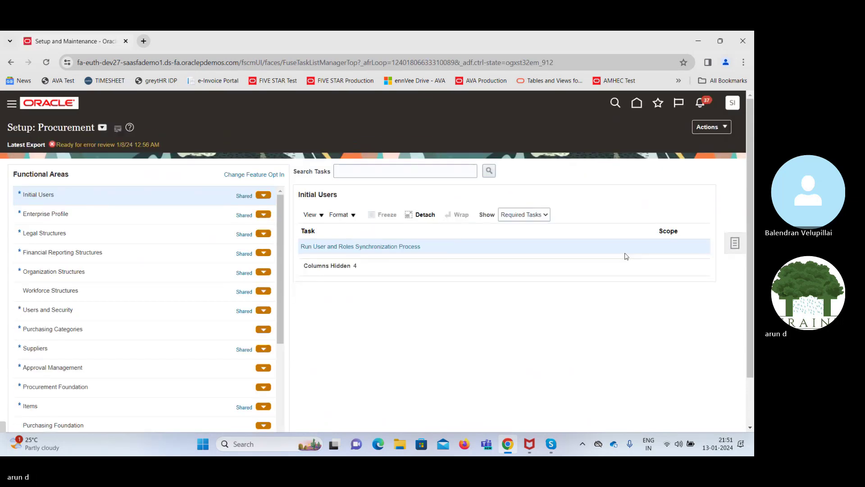
# Search setup tasks for 'Manage data acc' and open Manage Data Access for Users
pyautogui.click(735, 243)
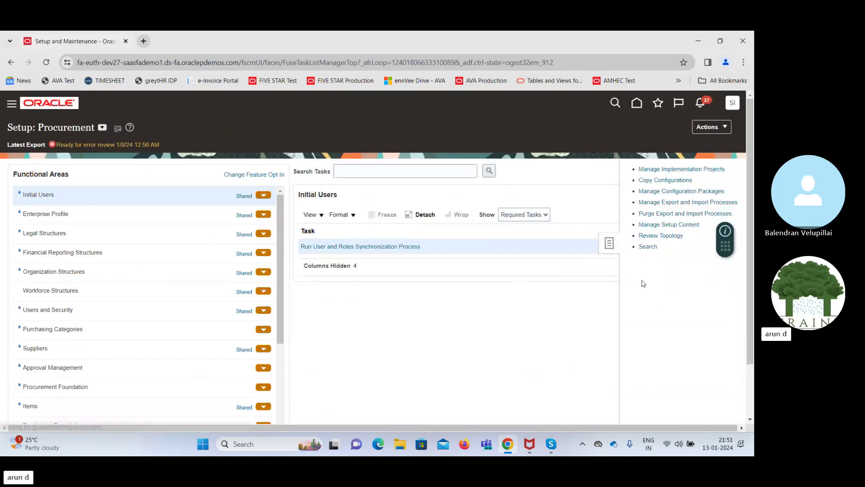
pyautogui.click(648, 247)
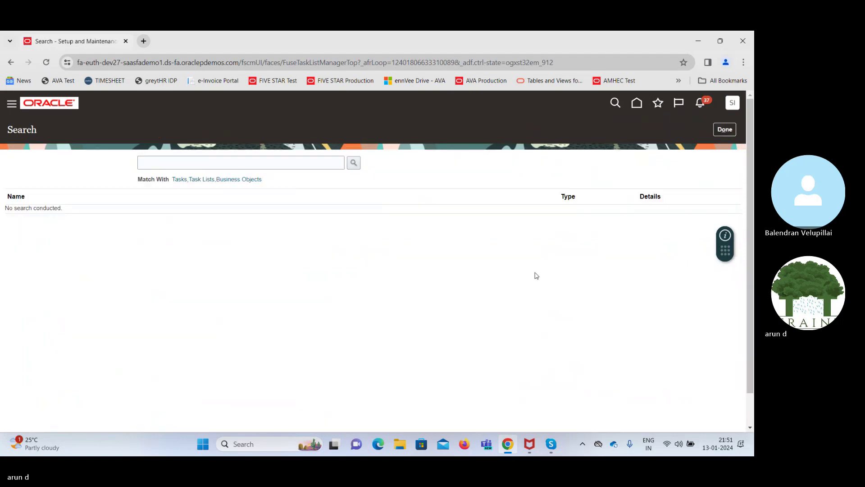
pyautogui.click(310, 165)
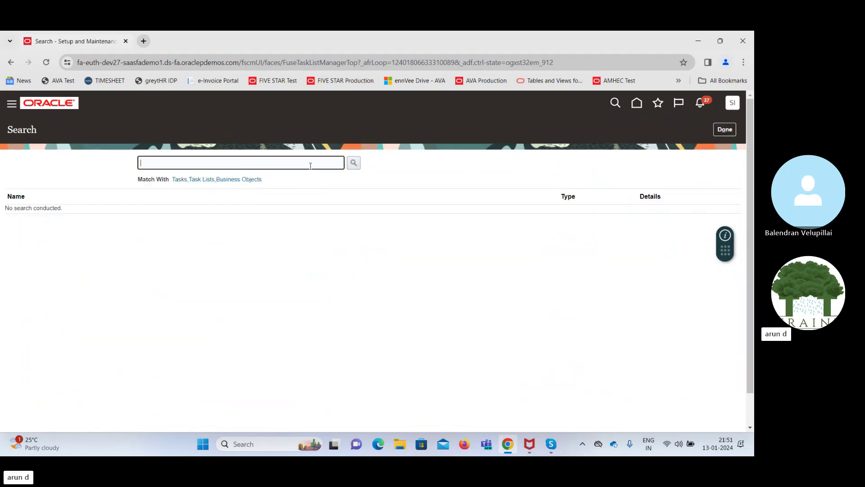
pyautogui.write('Manage ')
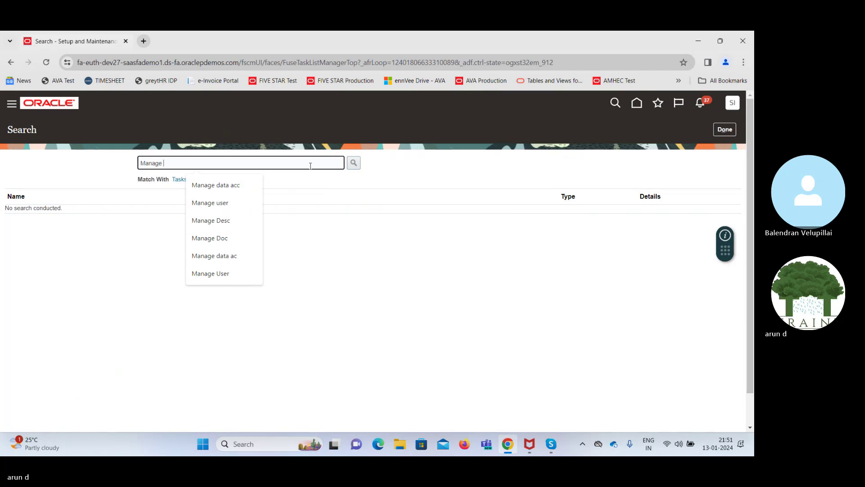
pyautogui.write('data acc')
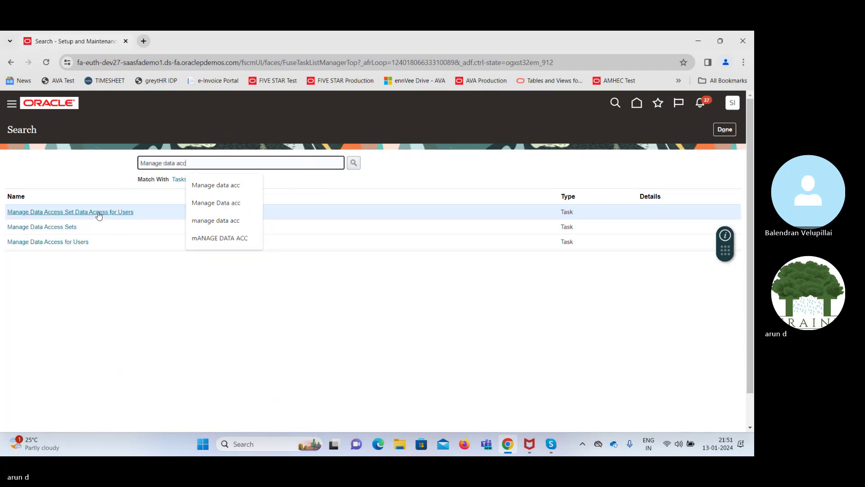
pyautogui.click(106, 211)
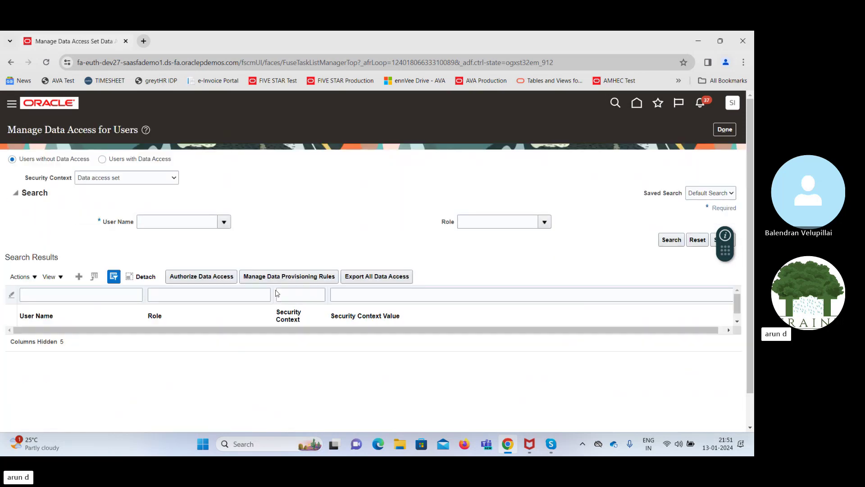
# Grant the implementation user a Procurement role with Business unit context, value US1 Business Unit
pyautogui.click(79, 277)
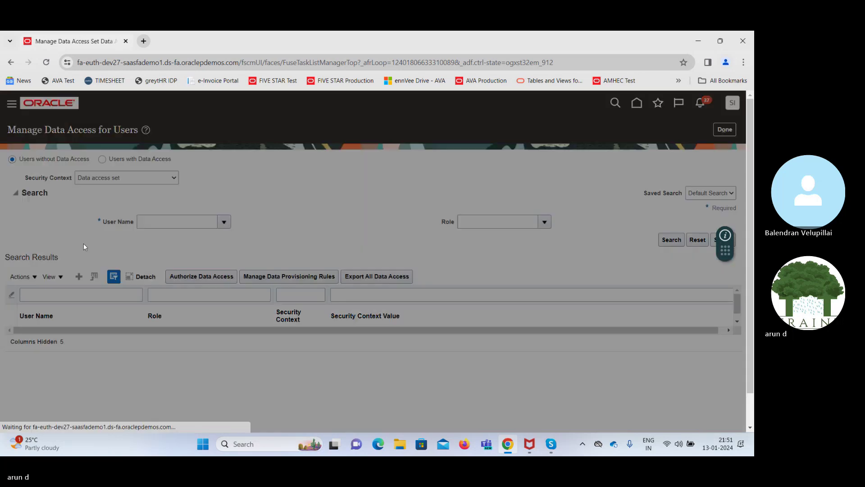
pyautogui.click(206, 272)
pyautogui.write('saas')
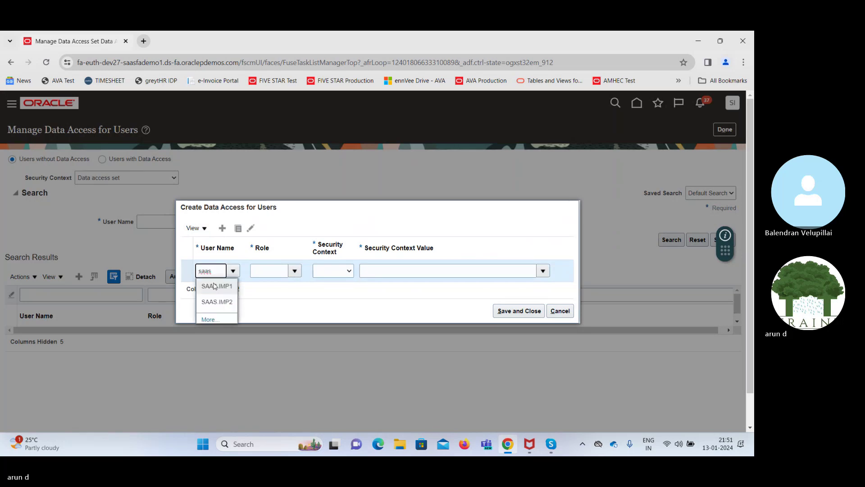
pyautogui.click(216, 287)
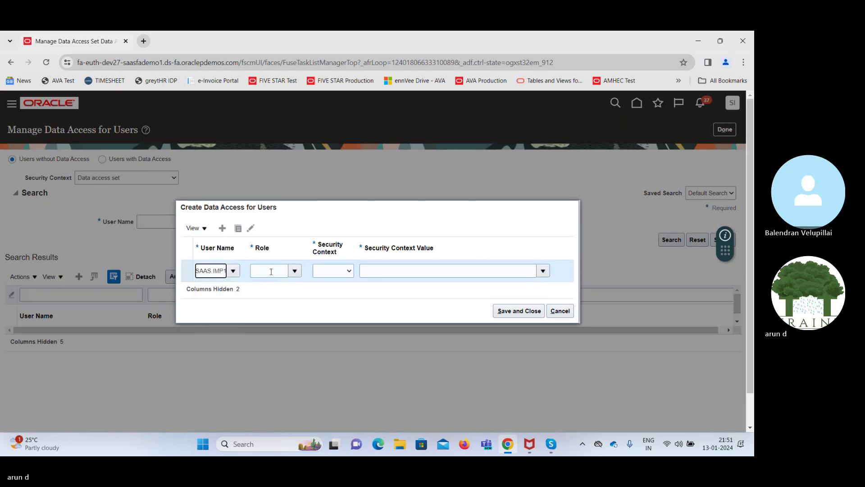
pyautogui.click(273, 271)
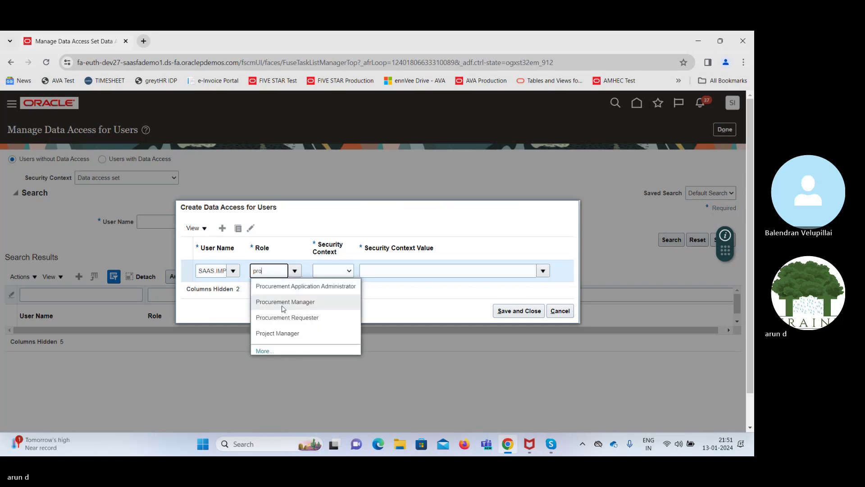
pyautogui.click(287, 317)
pyautogui.click(331, 270)
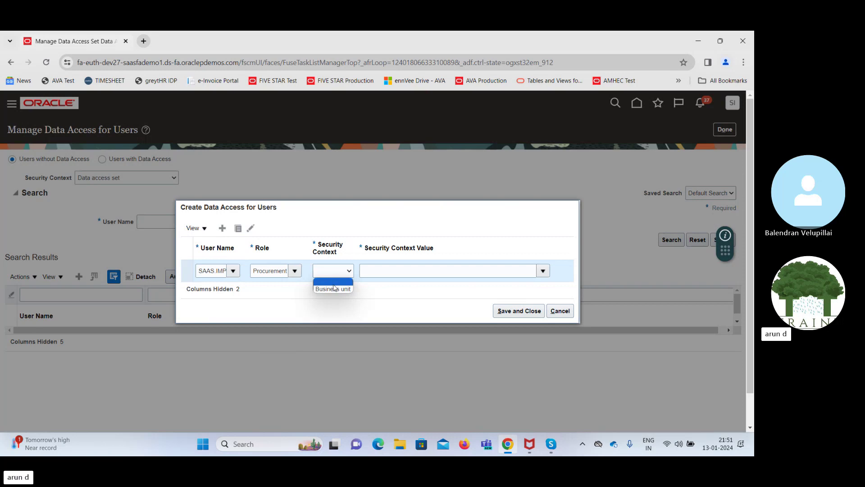
pyautogui.click(334, 289)
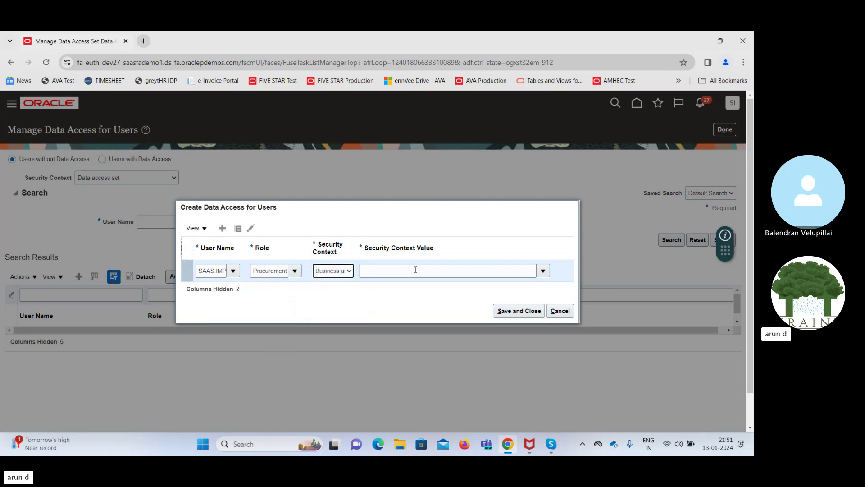
pyautogui.click(415, 269)
pyautogui.write('US1')
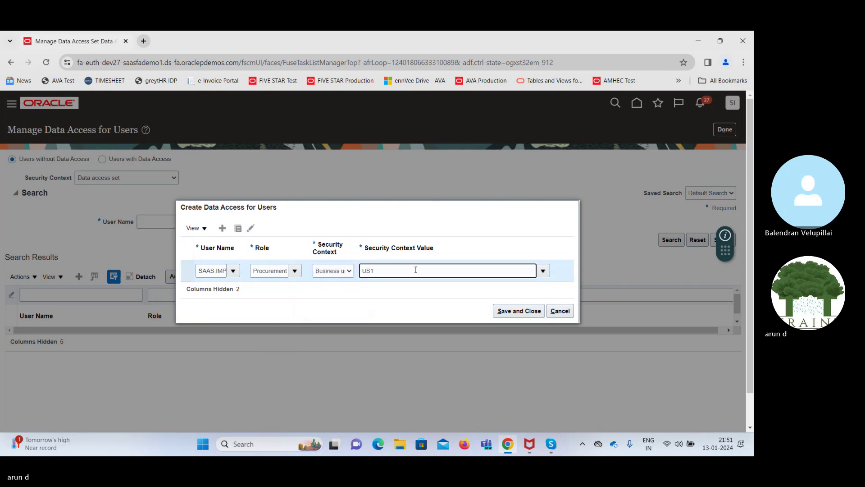
pyautogui.click(380, 289)
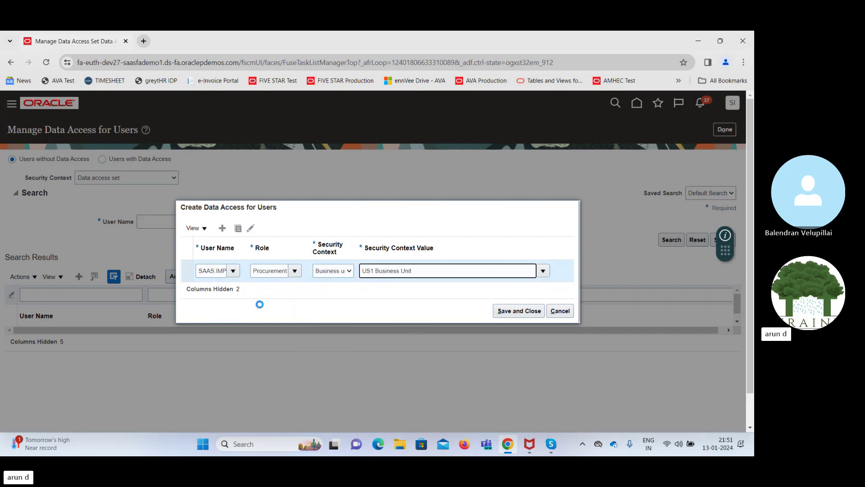
pyautogui.click(220, 229)
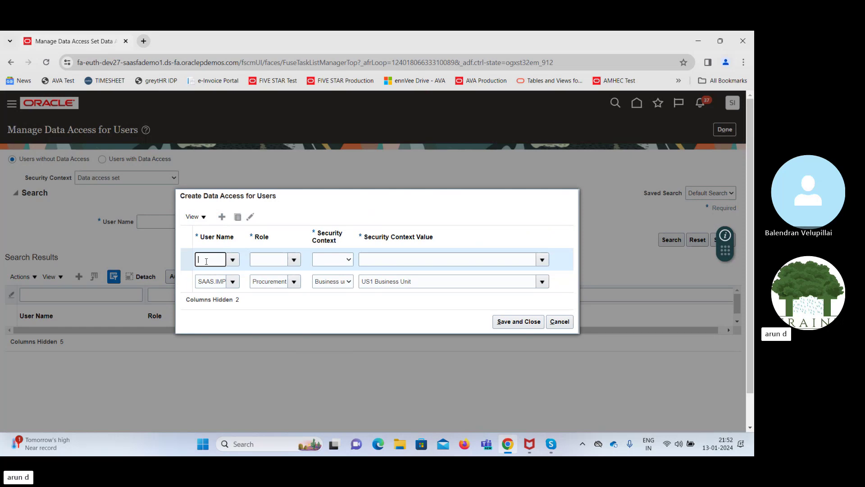
# Add a row giving the user Procurement Manager access to US1 Business Unit
pyautogui.write('saa')
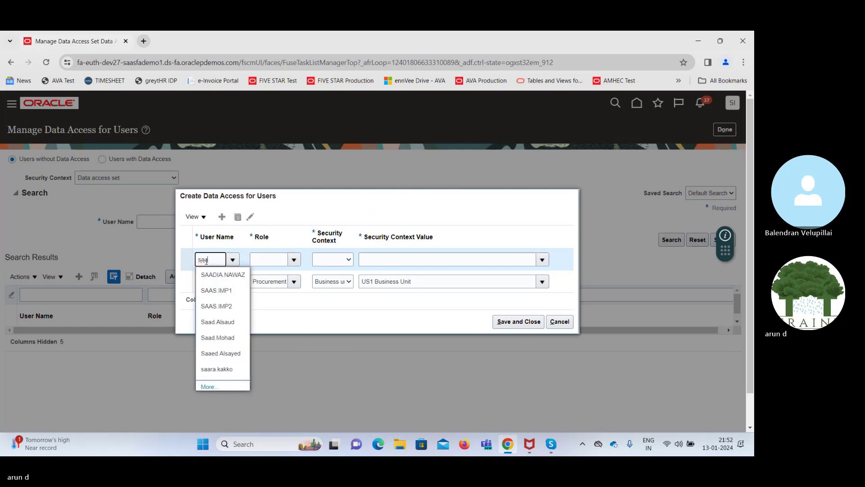
pyautogui.click(218, 290)
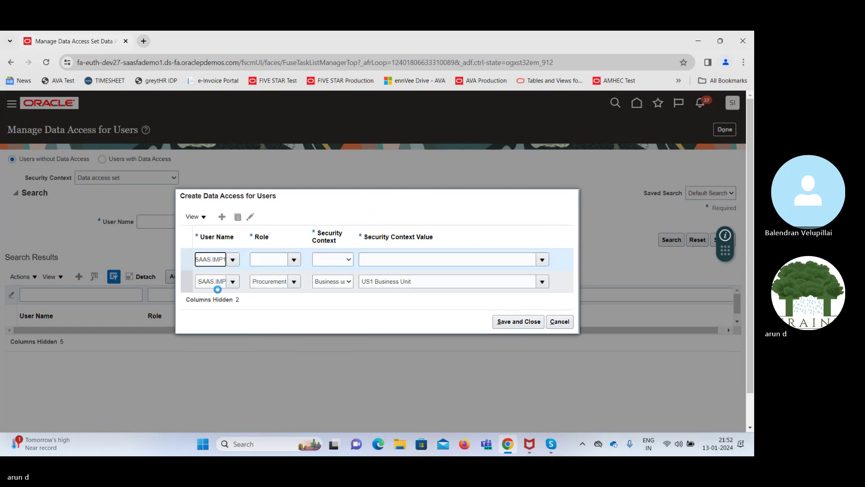
pyautogui.click(272, 261)
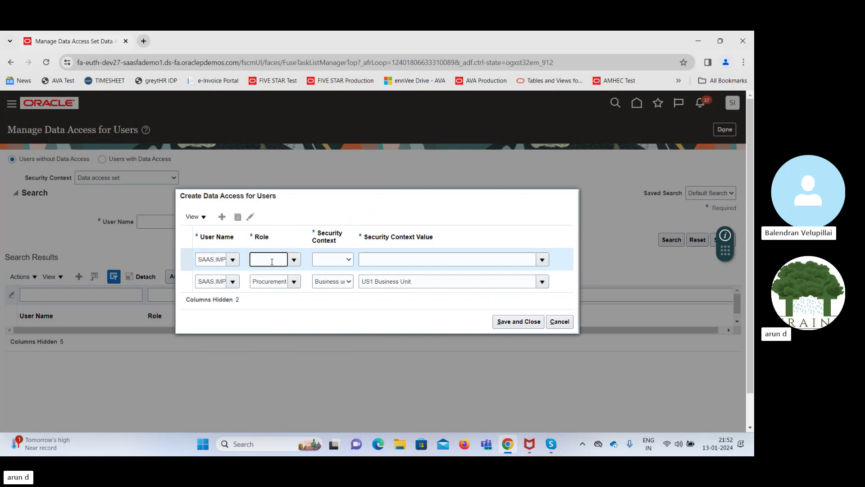
pyautogui.write('Pro')
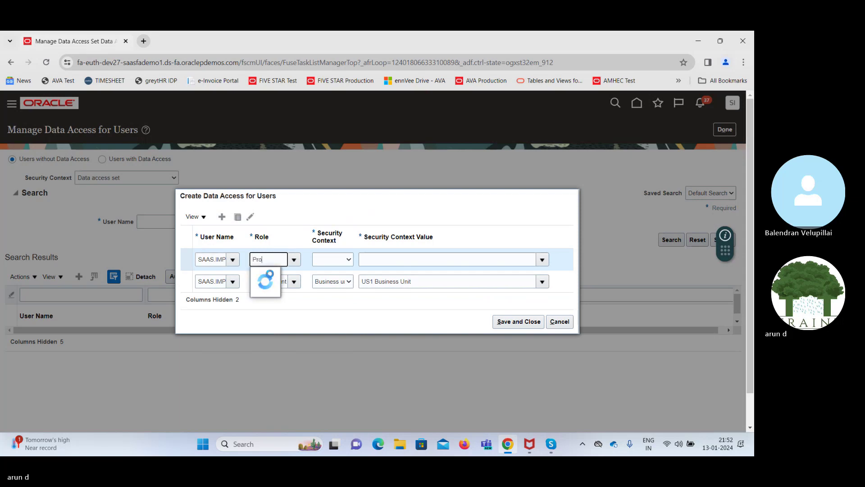
pyautogui.click(280, 290)
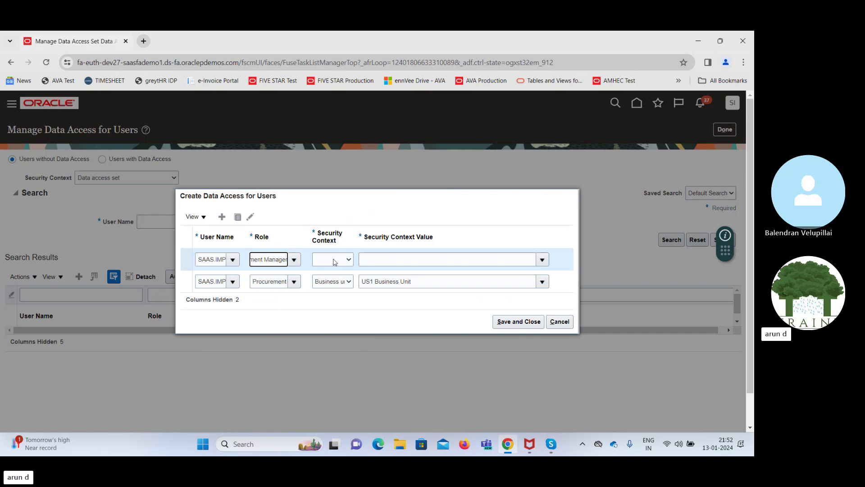
pyautogui.click(335, 262)
pyautogui.click(338, 307)
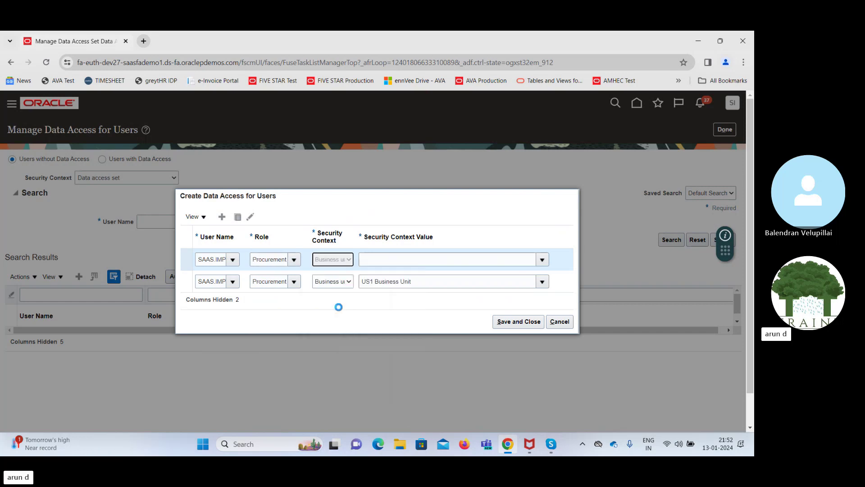
pyautogui.click(409, 259)
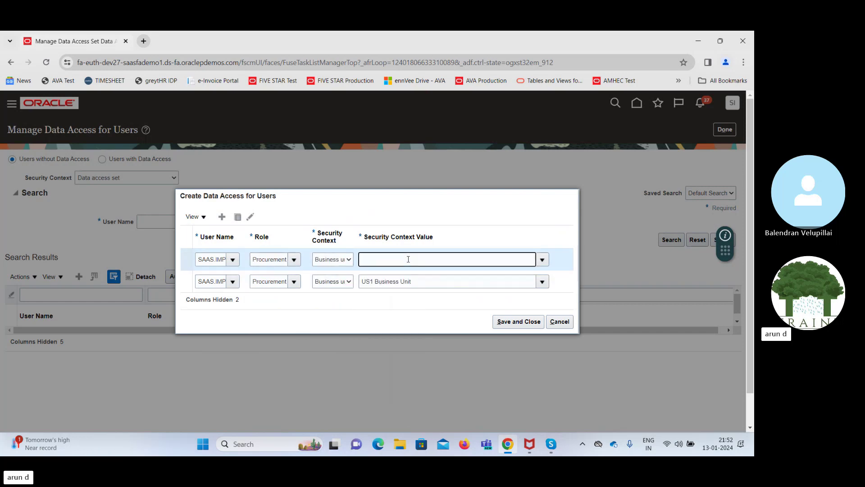
pyautogui.write('US 1')
pyautogui.press('BackSpace')
pyautogui.press('BackSpace')
pyautogui.write('1')
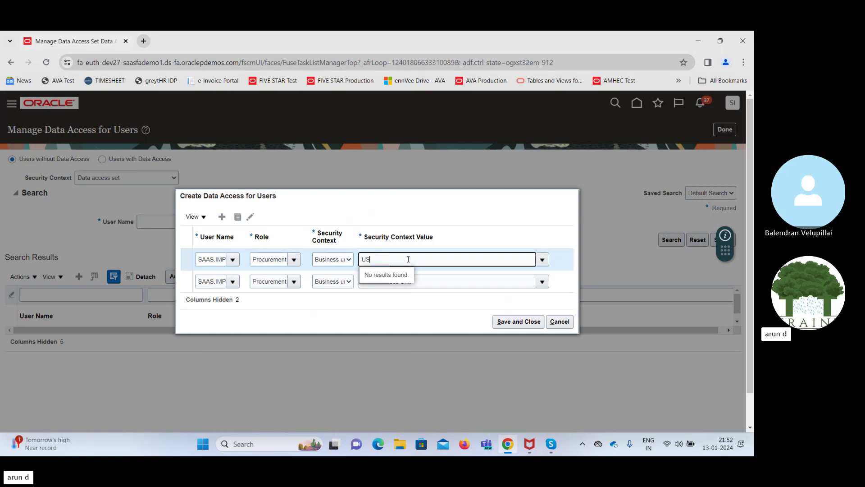
pyautogui.click(384, 273)
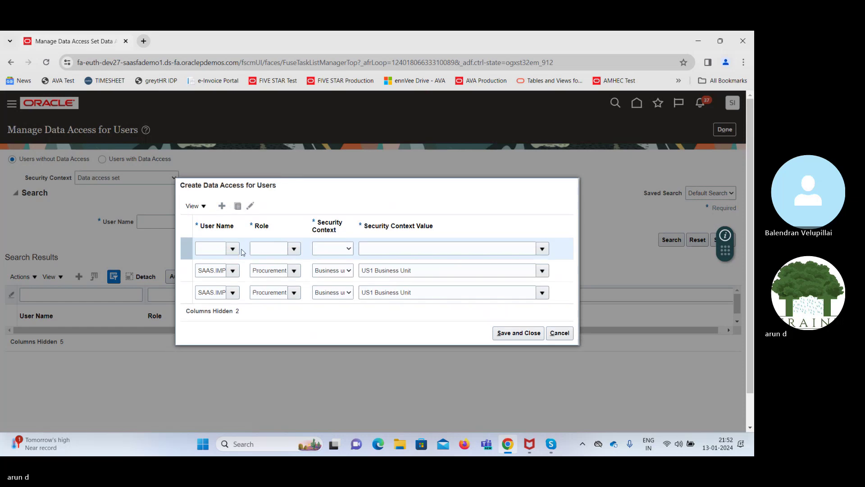
# Add Receiving Agent access for Inventory organization 410 and save the data access
pyautogui.write('SAAS')
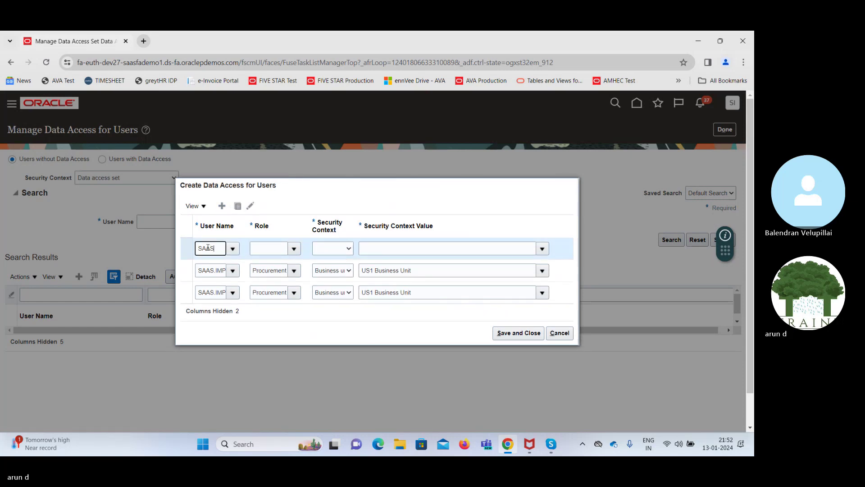
pyautogui.click(224, 263)
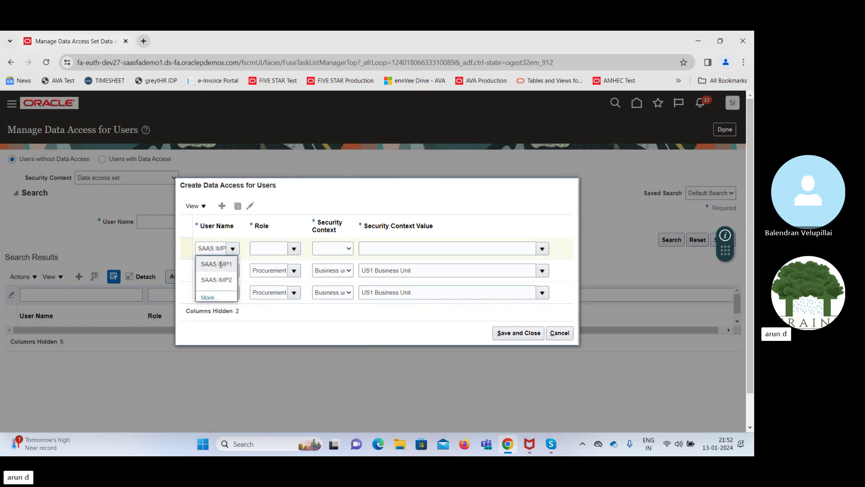
pyautogui.click(278, 250)
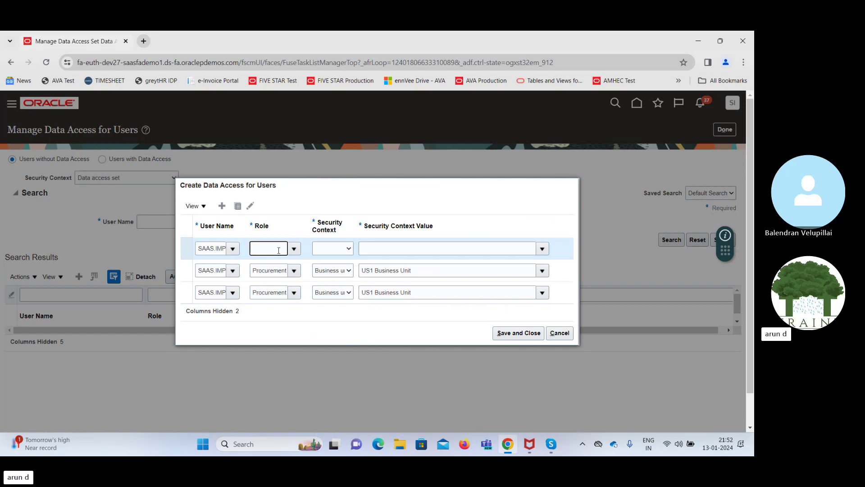
pyautogui.write('Red')
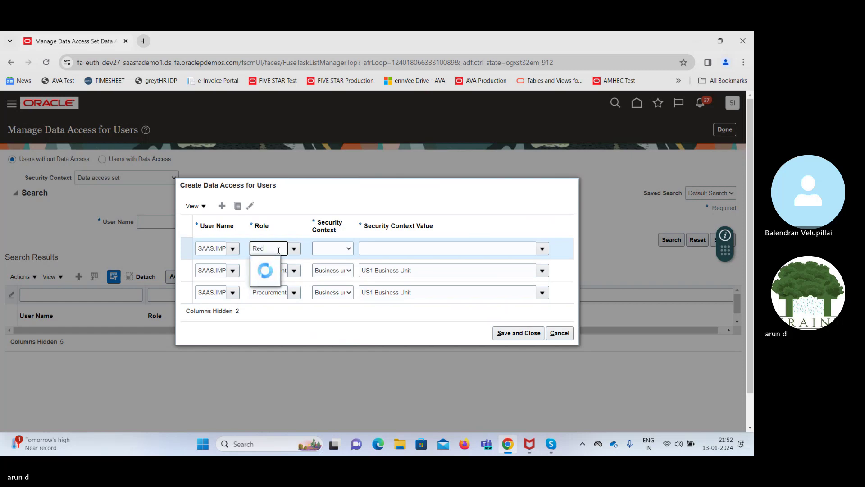
pyautogui.click(278, 265)
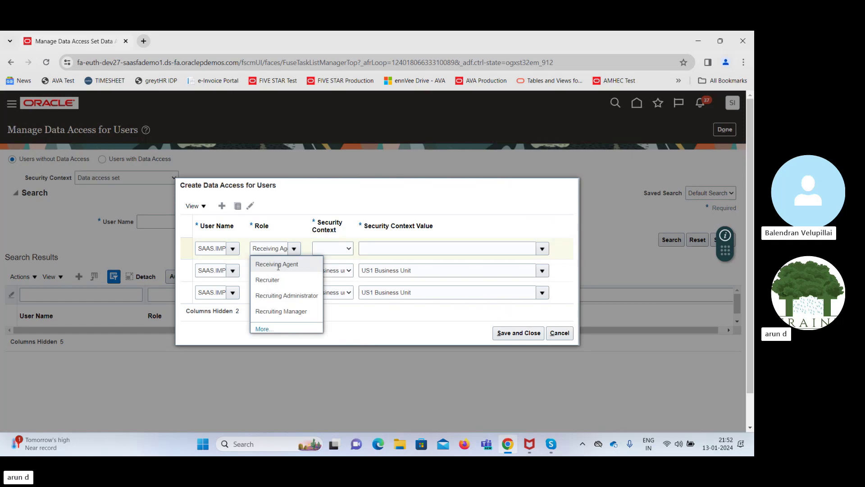
pyautogui.click(331, 248)
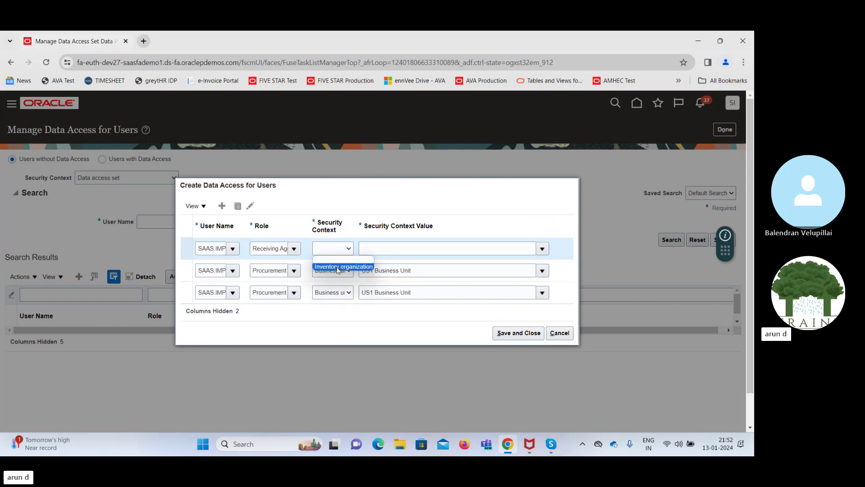
pyautogui.click(338, 267)
pyautogui.click(466, 247)
pyautogui.write('4')
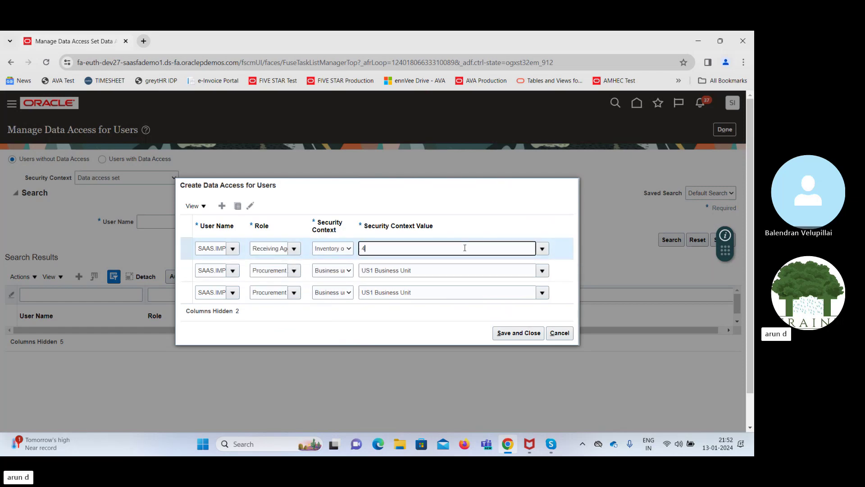
pyautogui.write('1')
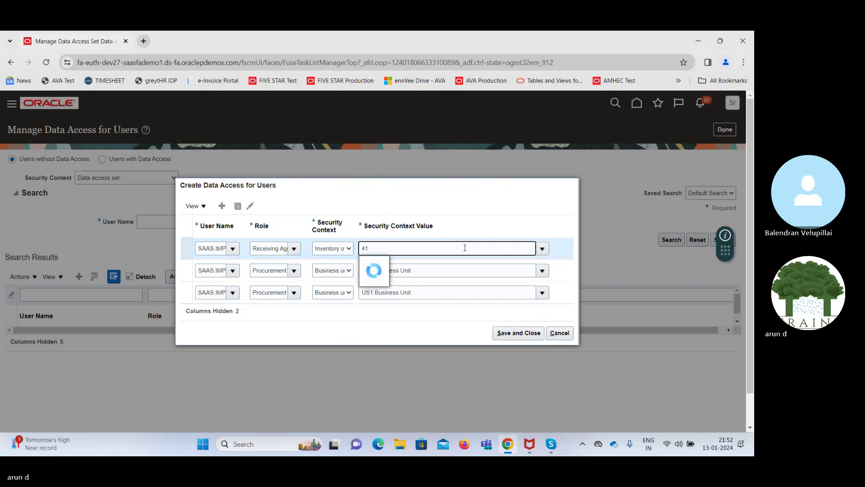
pyautogui.write('0')
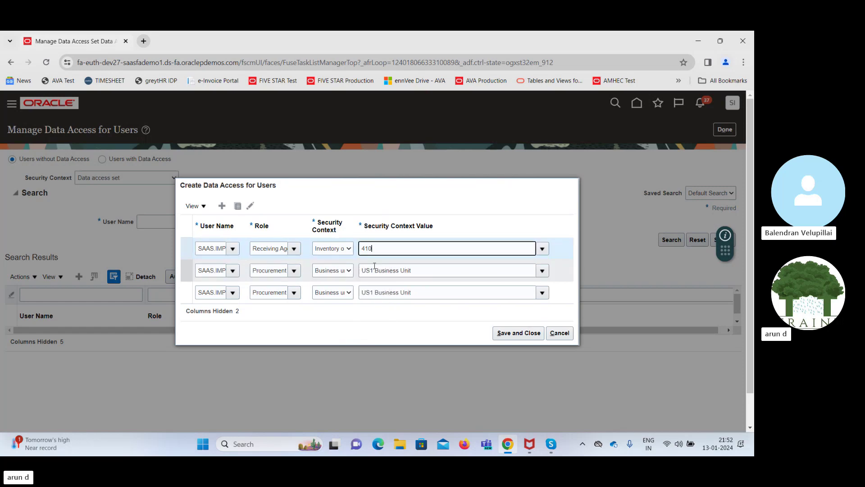
pyautogui.click(502, 332)
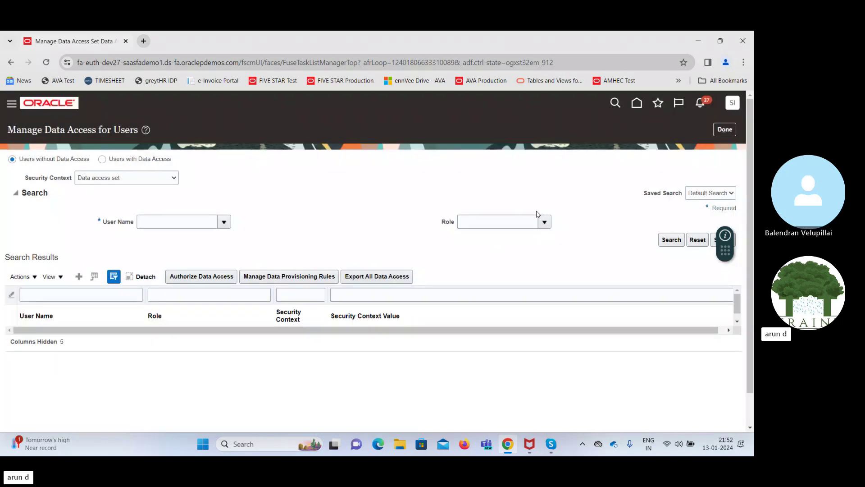
# Submit the Run User and Roles Synchronization Process and return to the home page
pyautogui.click(724, 130)
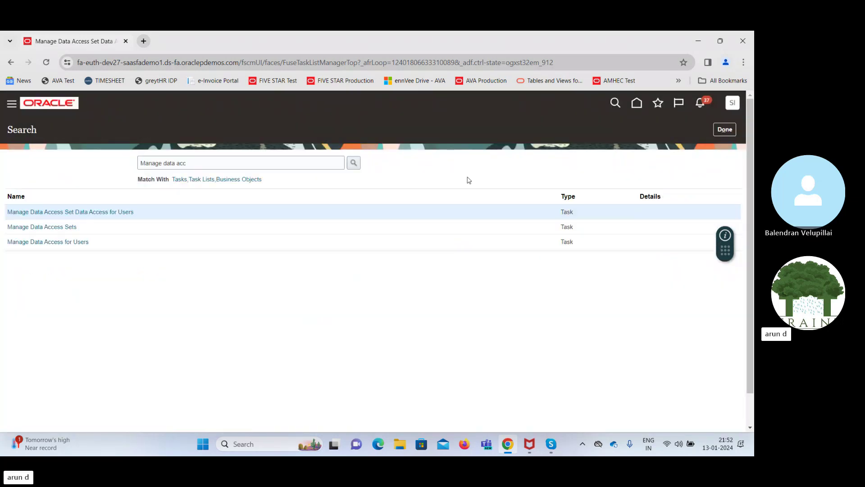
pyautogui.click(725, 130)
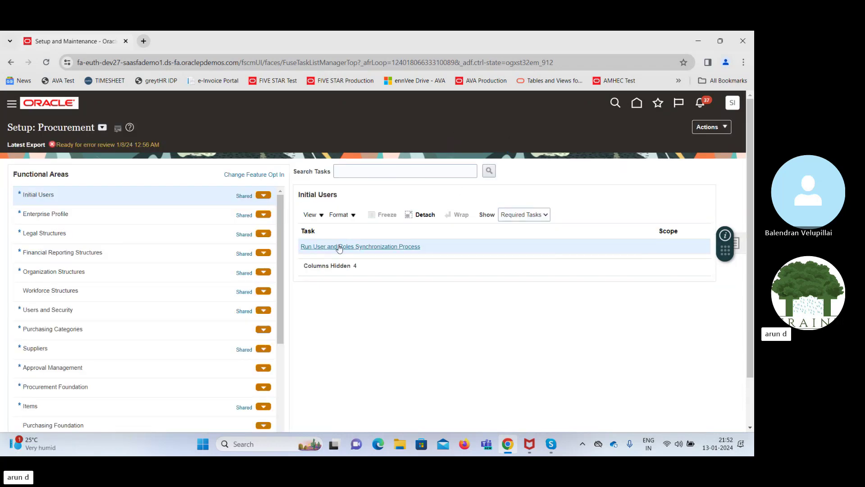
pyautogui.click(330, 247)
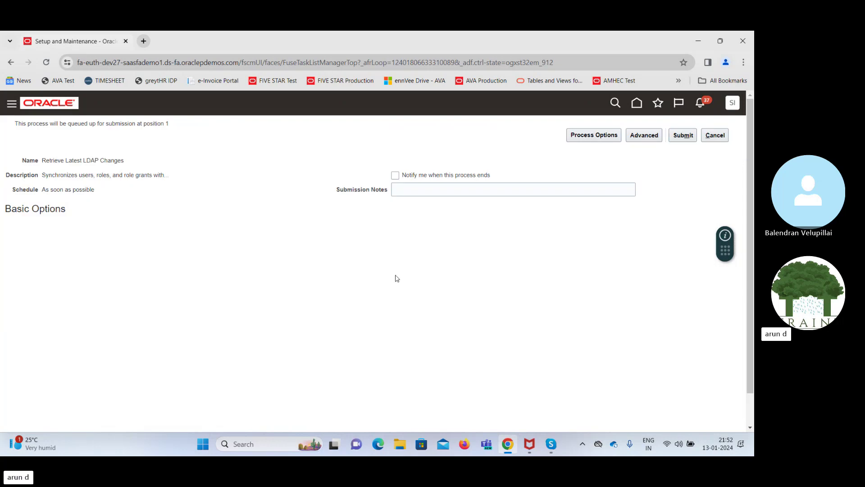
pyautogui.click(684, 137)
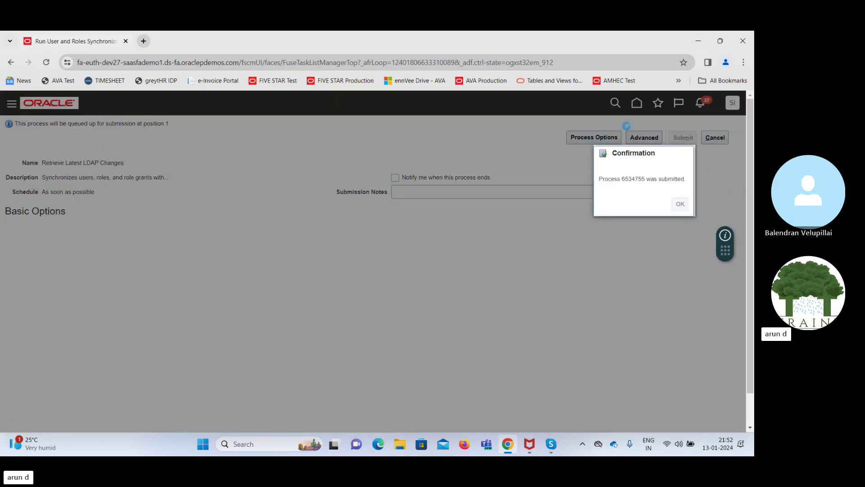
pyautogui.press('Return')
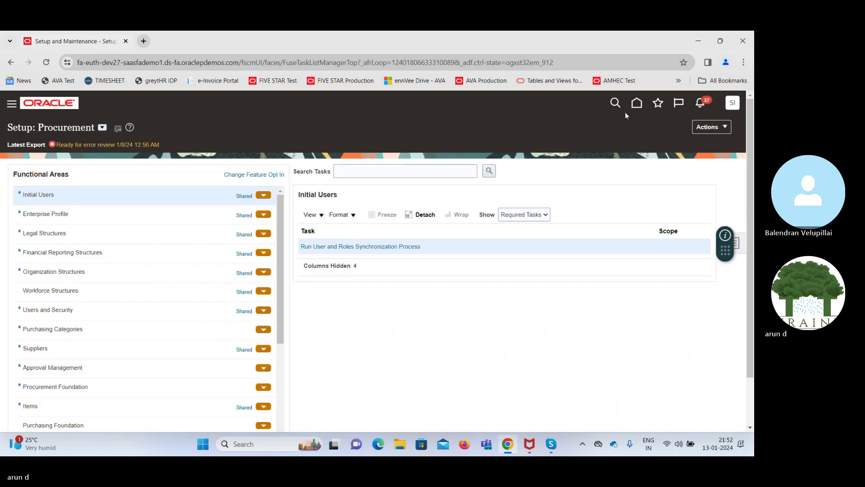
pyautogui.click(637, 104)
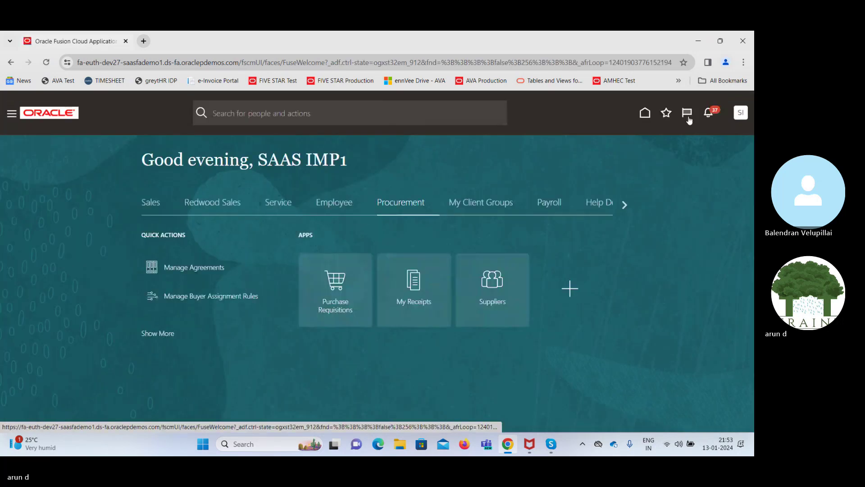
# Sign out with single sign-off and try signing back in as the implementation user
pyautogui.click(732, 112)
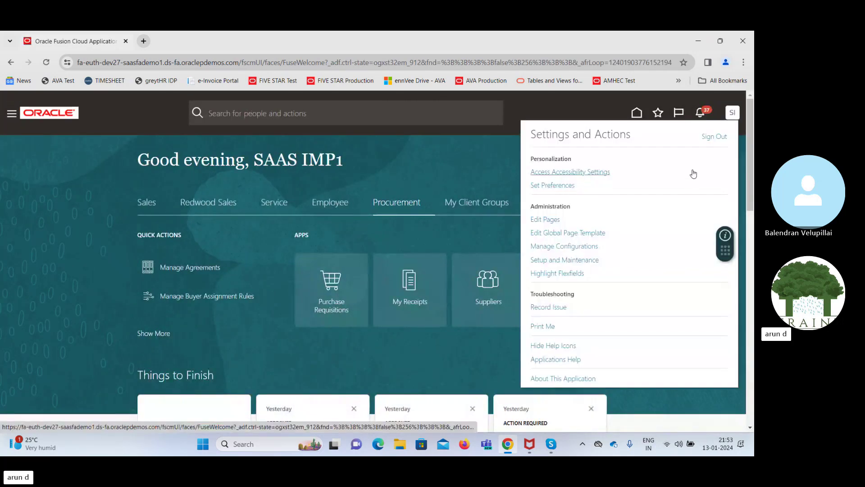
pyautogui.click(714, 136)
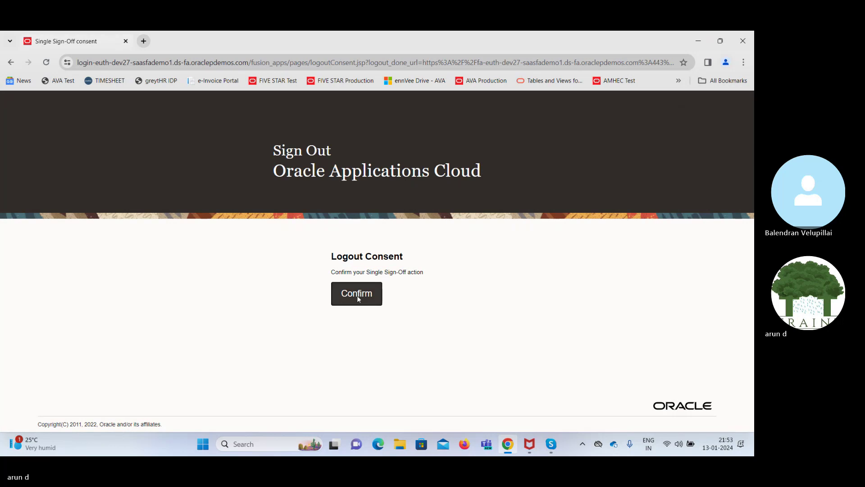
pyautogui.click(357, 294)
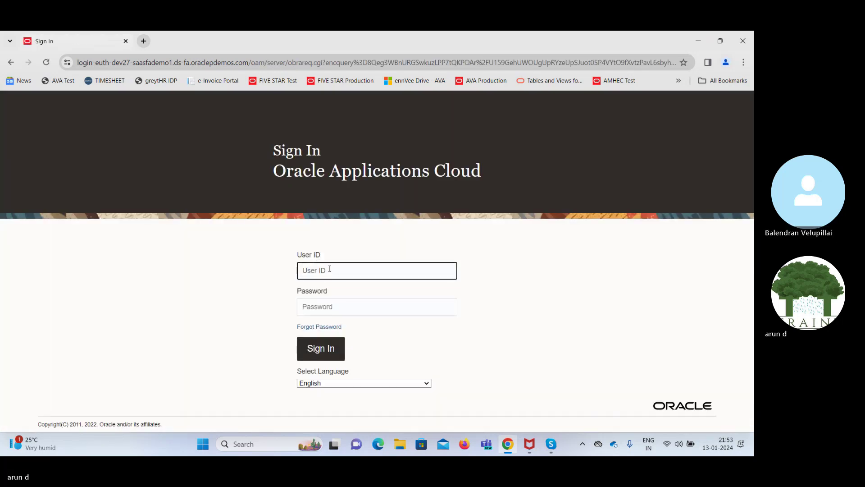
pyautogui.write('SAAS.IMPL1')
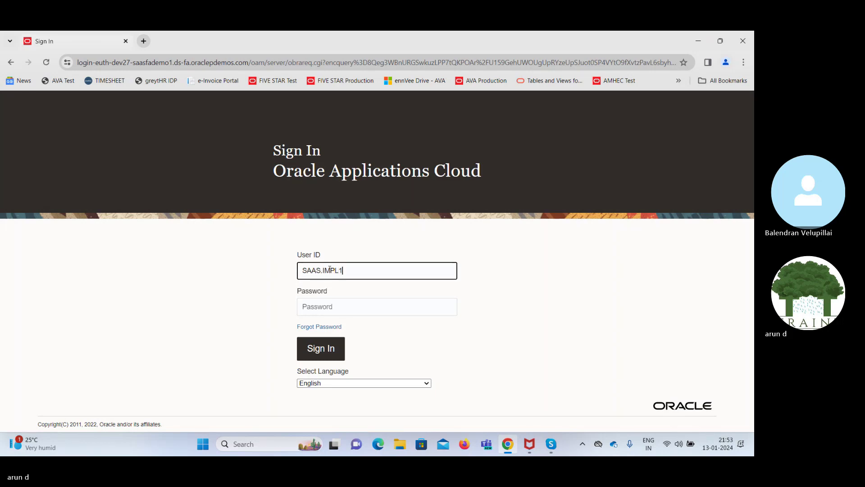
pyautogui.press('Tab')
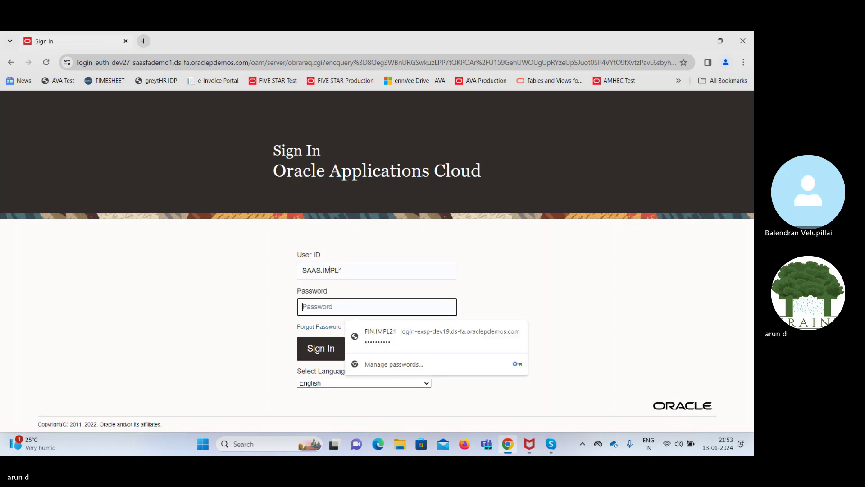
pyautogui.write('•••••••')
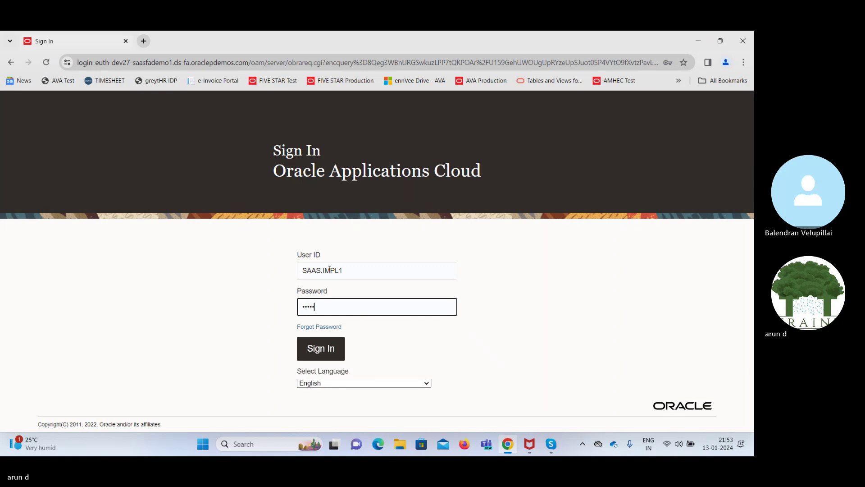
pyautogui.write('•••')
pyautogui.press('Return')
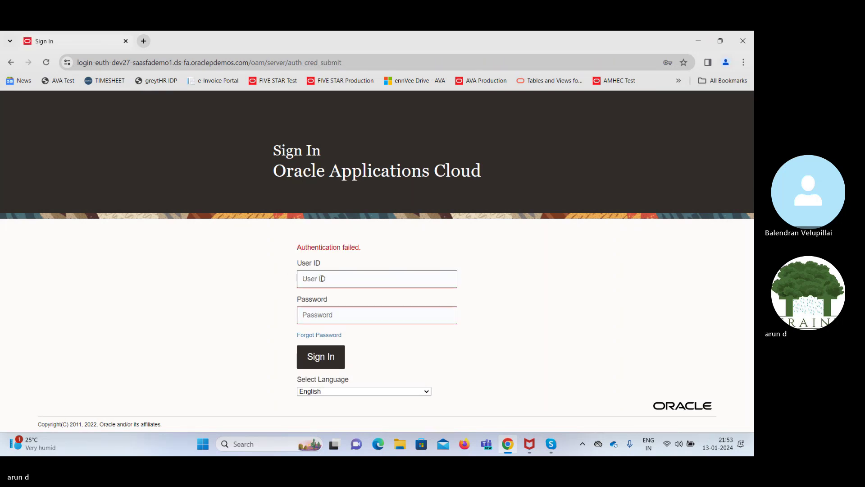
# After the failed attempt, re-enter the corrected implementation user ID and password to sign in
pyautogui.click(322, 278)
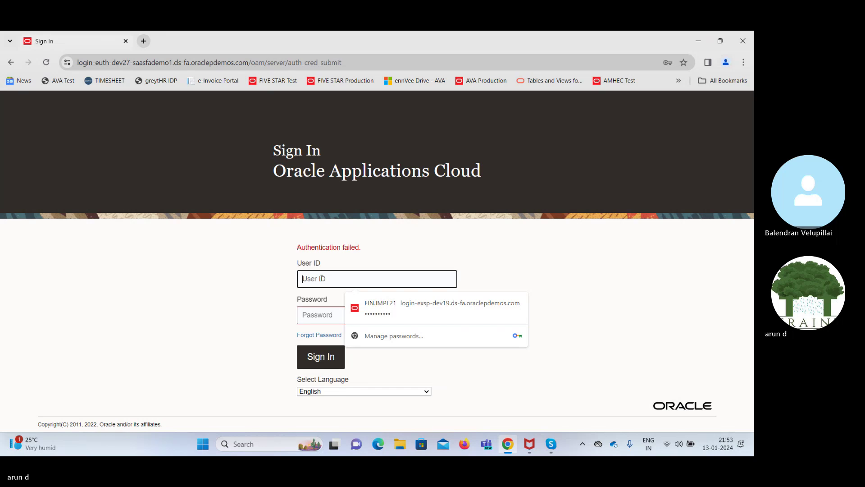
pyautogui.write('S')
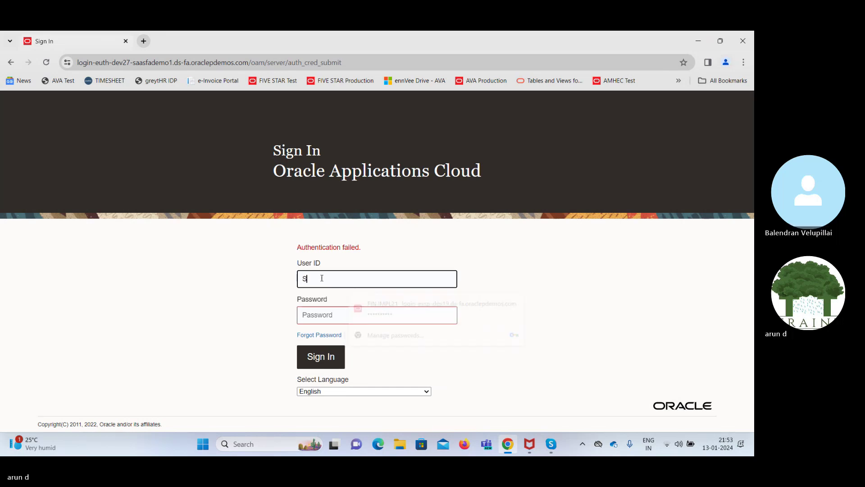
pyautogui.write('AAS')
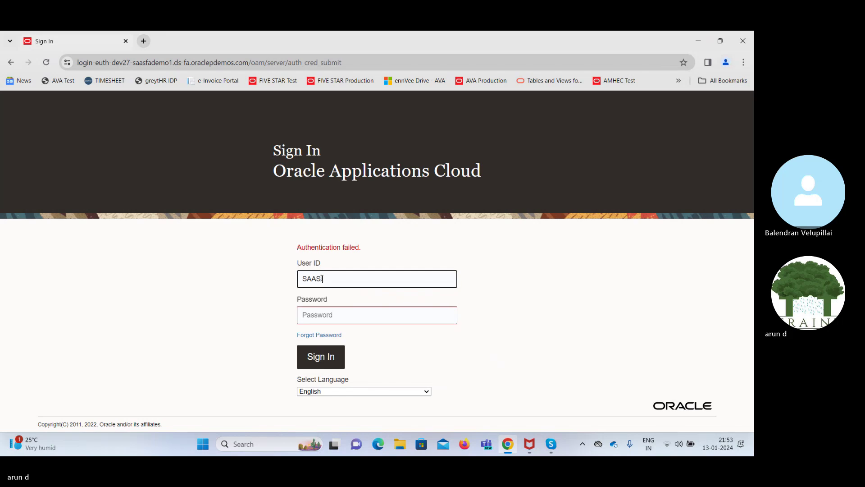
pyautogui.write('IMPL1')
pyautogui.click(340, 279)
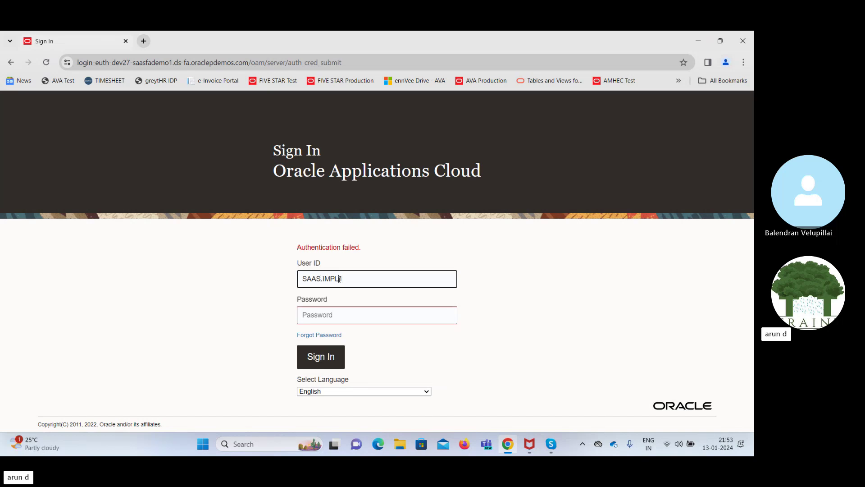
pyautogui.press('Tab')
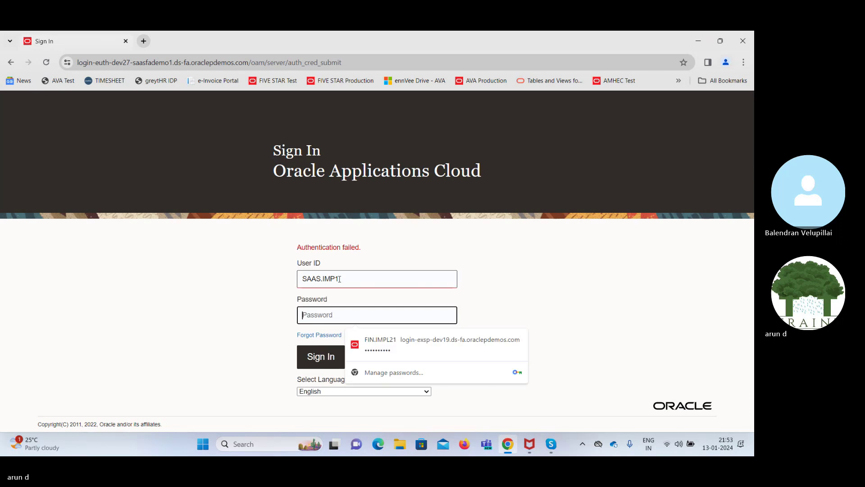
pyautogui.write('•••••••')
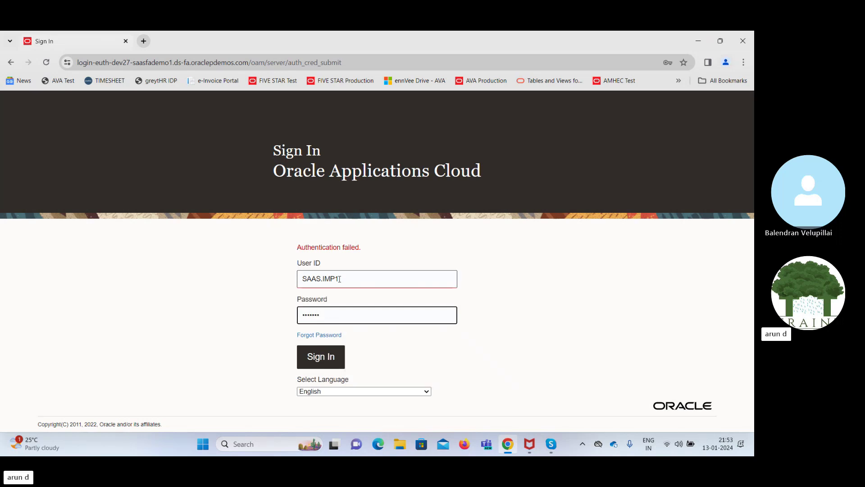
pyautogui.write('•••')
pyautogui.press('Return')
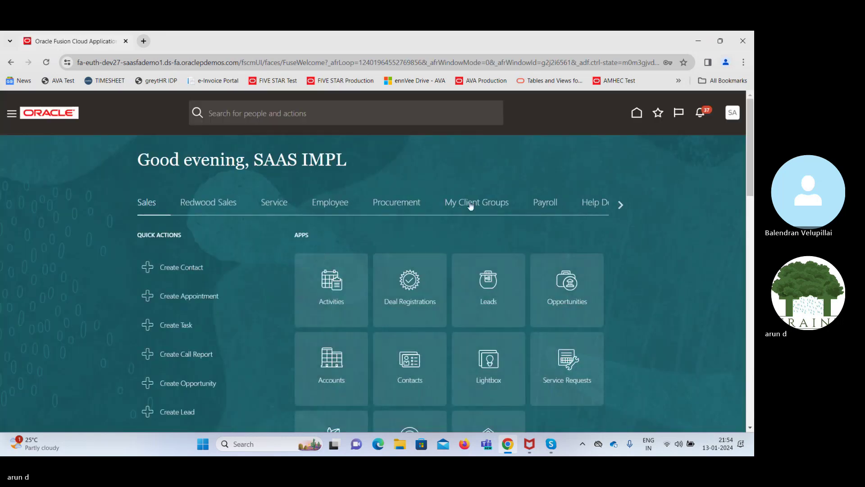
# From the home page's Procurement tab, launch the Purchase Requisitions app
pyautogui.click(391, 203)
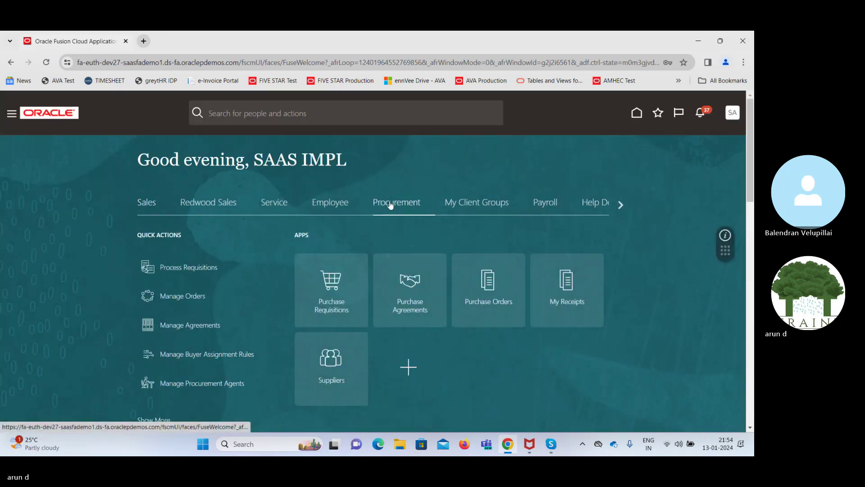
pyautogui.click(333, 284)
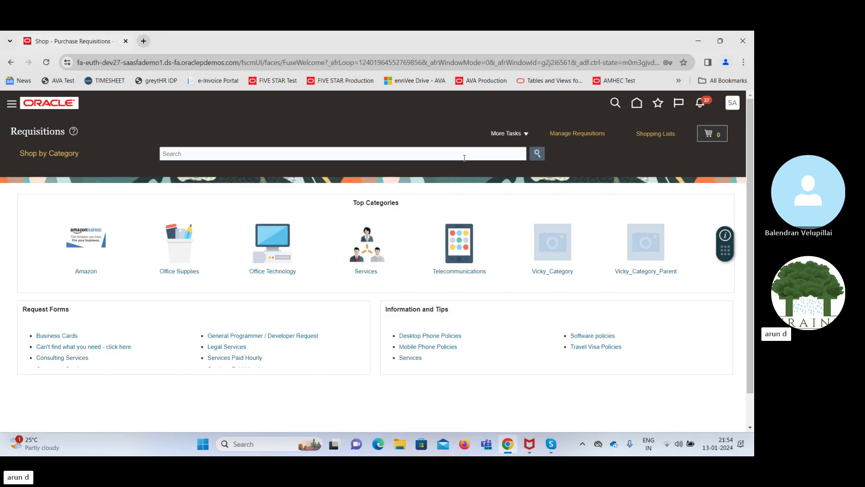
# Glance at More Tasks, then choose the Office Supplies category, raising Edit Requisition Preferences
pyautogui.click(512, 134)
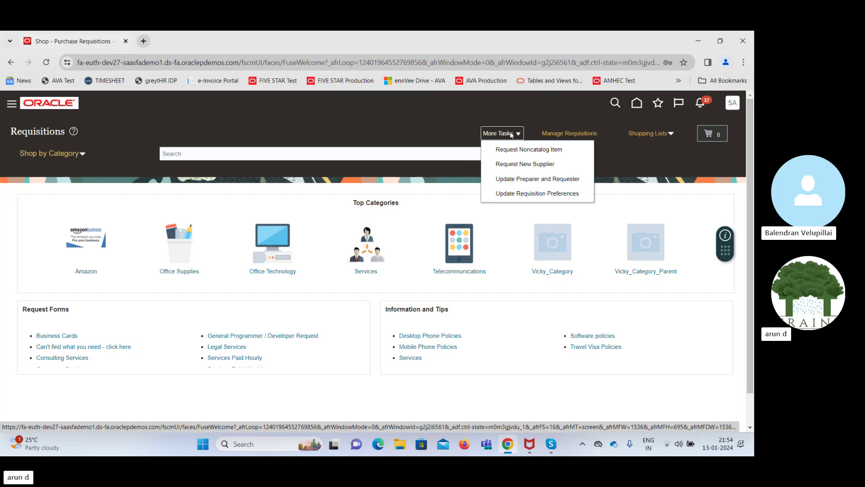
pyautogui.click(367, 129)
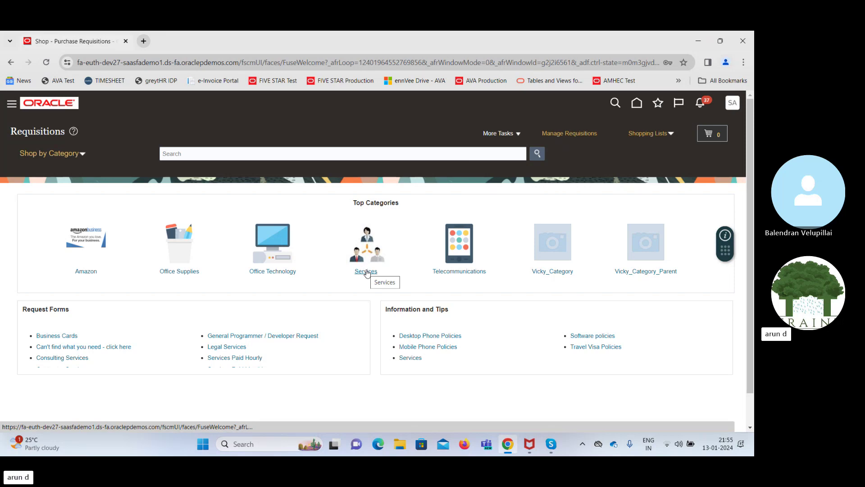
pyautogui.click(182, 272)
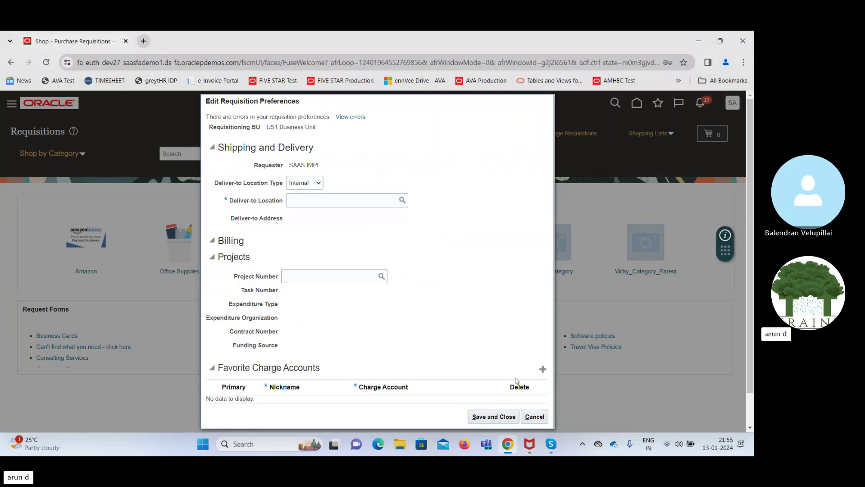
# Cancel the Edit Requisition Preferences dialog without saving
pyautogui.click(540, 417)
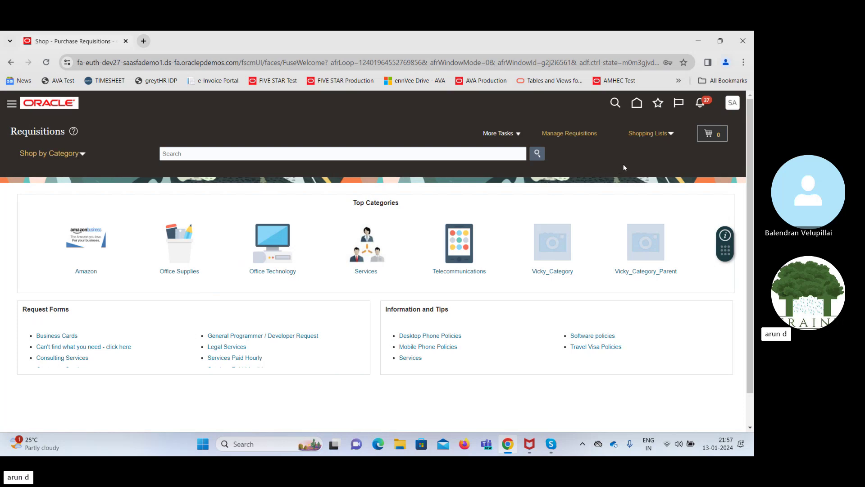
# Look over the available shopping lists, then close that overview
pyautogui.click(670, 133)
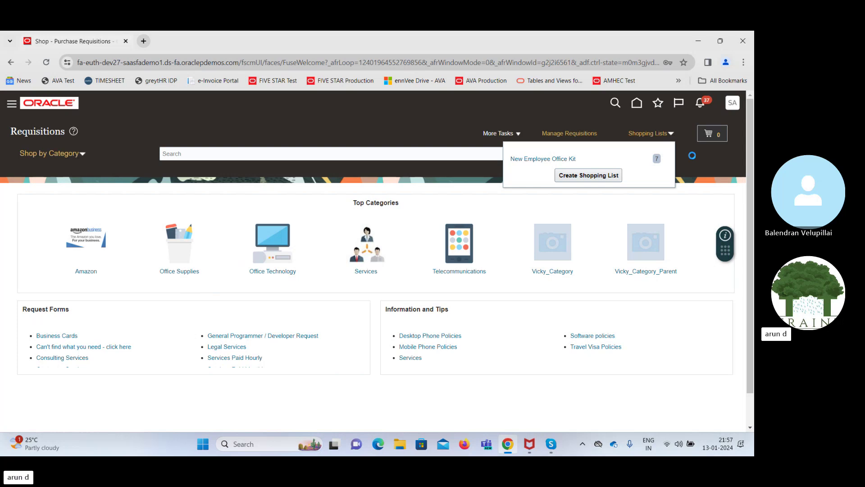
pyautogui.click(700, 172)
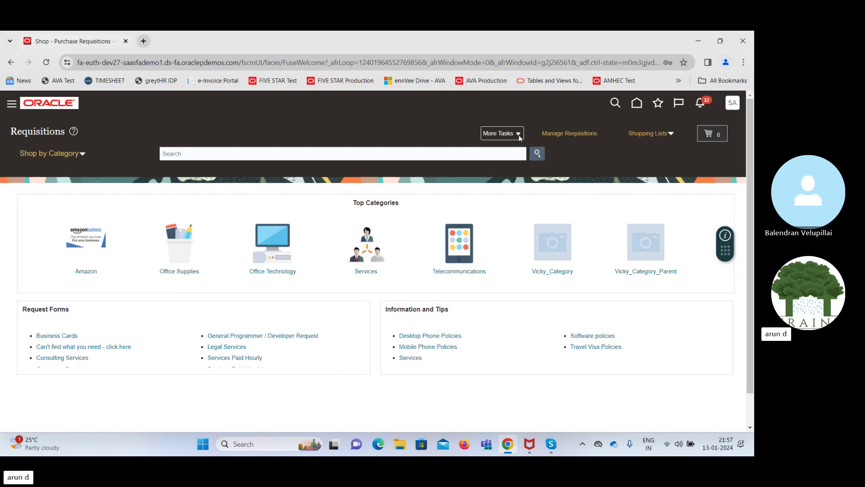
# Request a noncatalog item and set Deliver-to Location to Atlanta via a location name search for 'A'
pyautogui.click(515, 137)
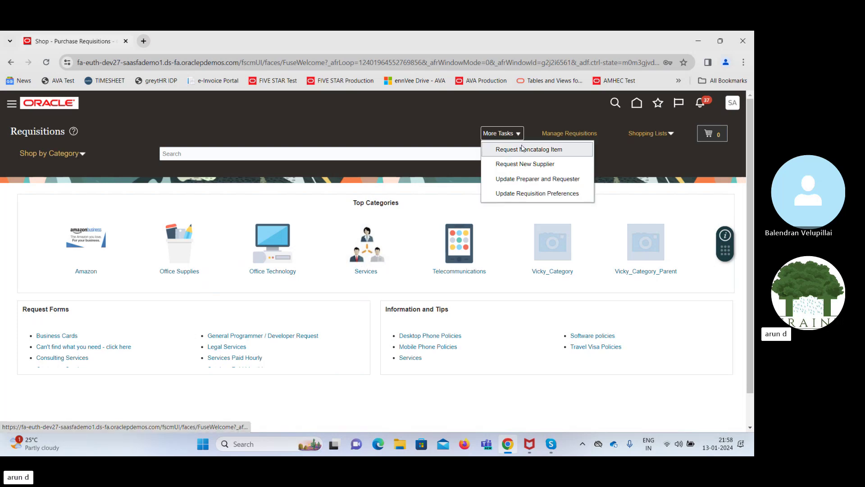
pyautogui.click(527, 148)
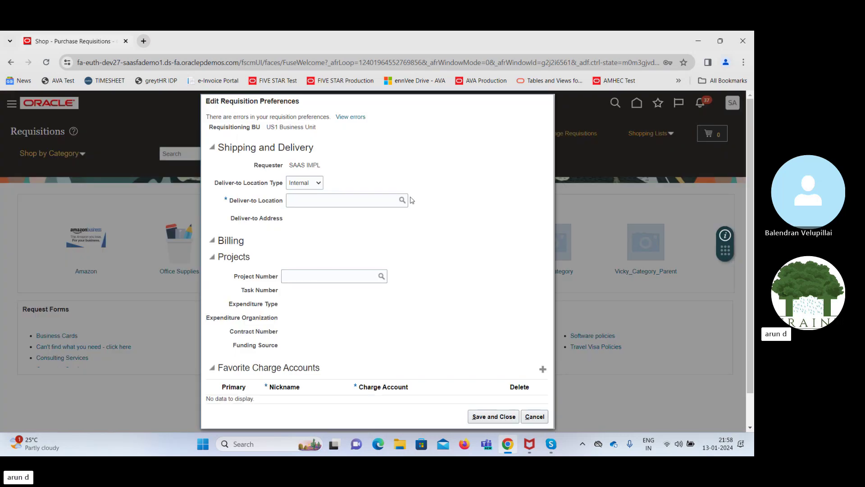
pyautogui.click(312, 200)
pyautogui.write('US')
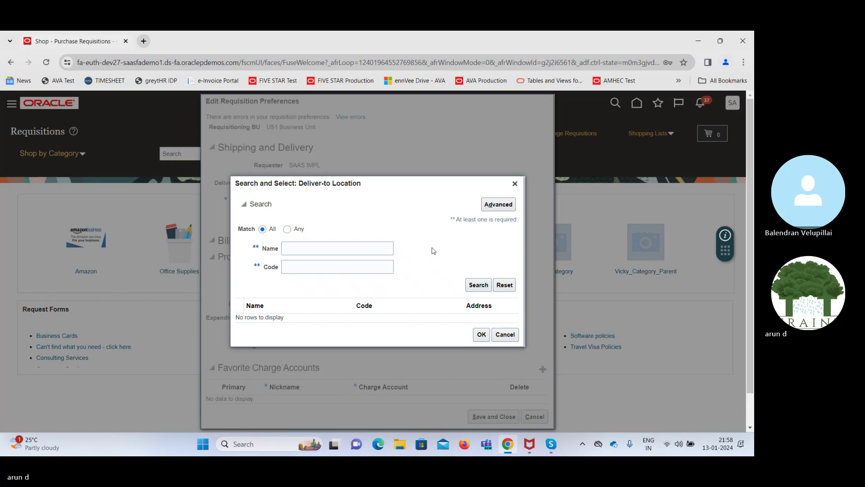
pyautogui.click(350, 247)
pyautogui.write('A')
pyautogui.click(479, 285)
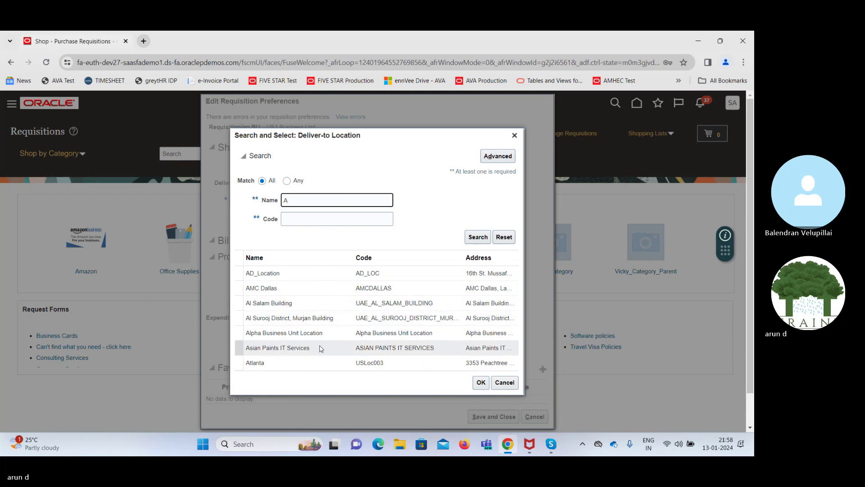
pyautogui.click(323, 364)
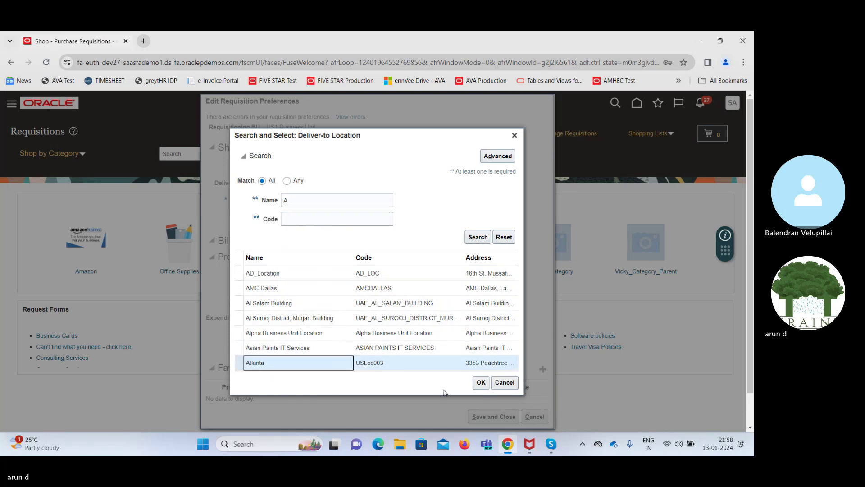
pyautogui.click(480, 382)
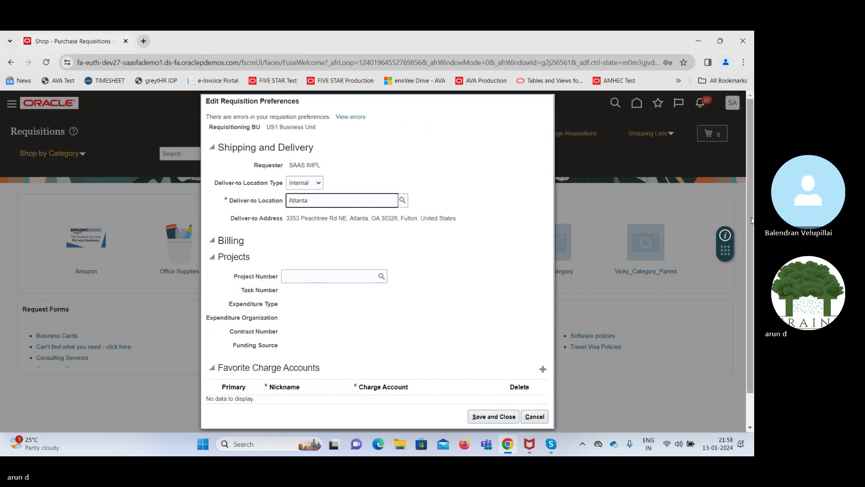
pyautogui.moveTo(752, 221); pyautogui.dragTo(753, 263)
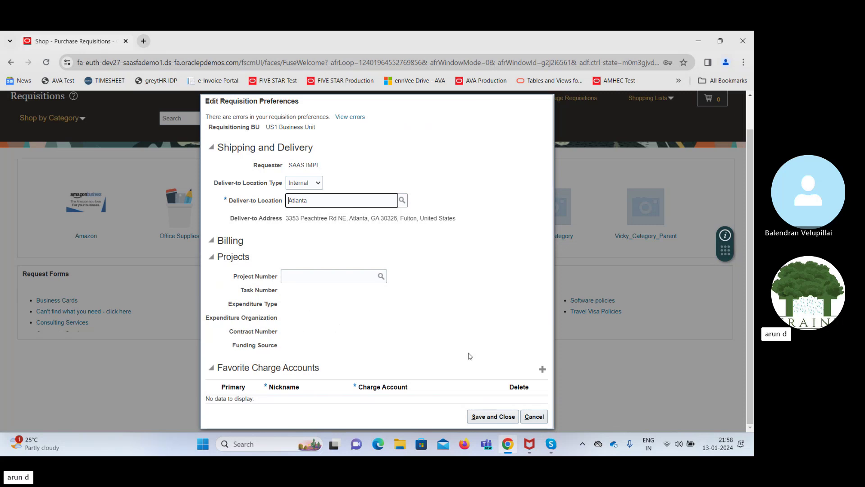
# Add a favorite charge account row nicknamed 'RM CHRG ACC' and bring up its account search
pyautogui.click(541, 368)
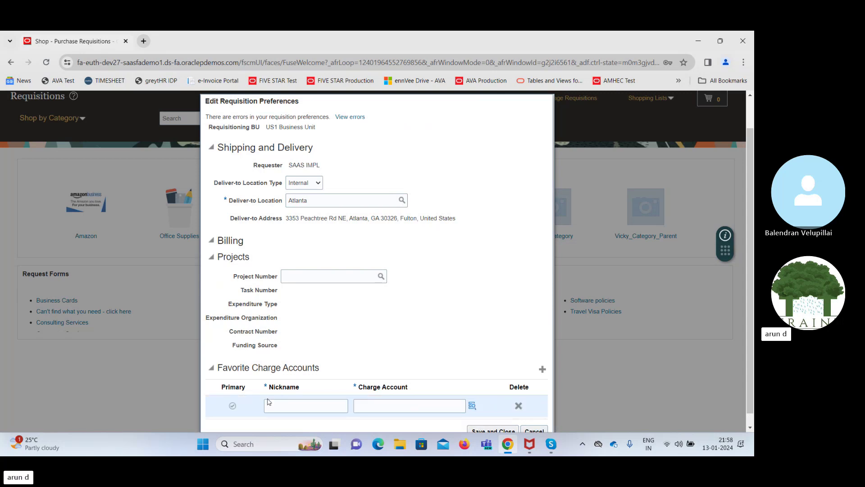
pyautogui.click(301, 406)
pyautogui.write('RM CHRG')
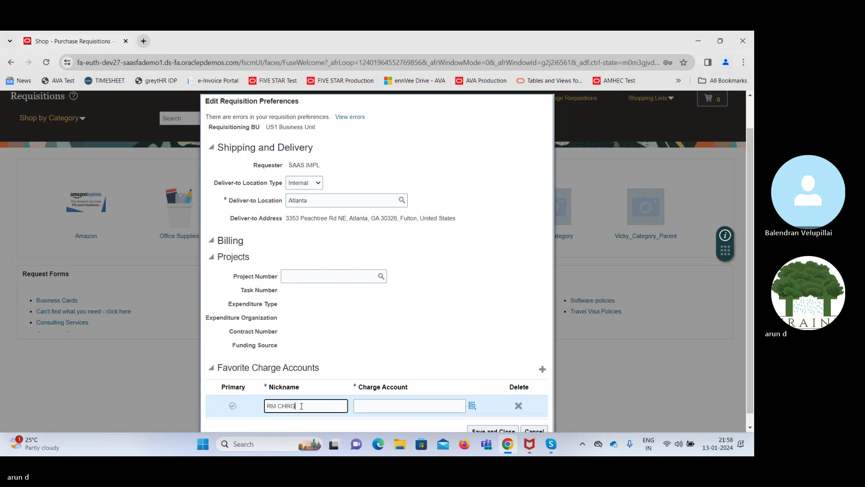
pyautogui.write(' ACC')
pyautogui.press('Tab')
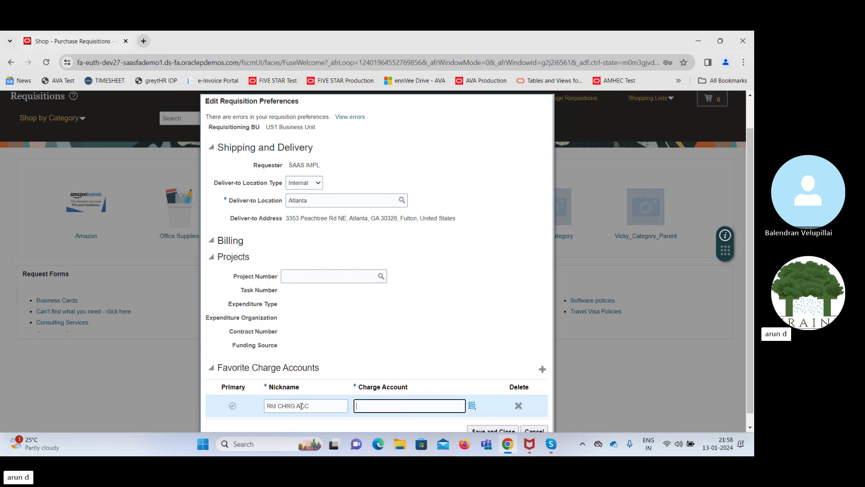
pyautogui.click(472, 405)
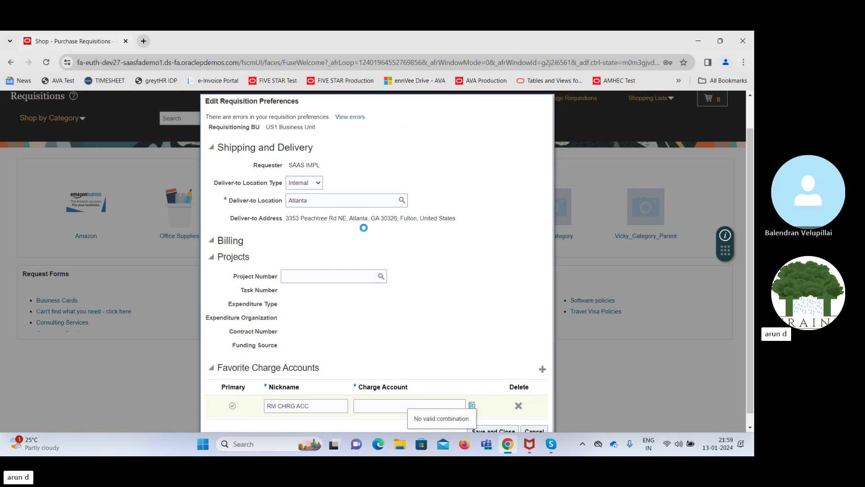
# Search account descriptions for 'Rent' and pick 63550 Office Equipment Rental, giving 101.10.63550.000.000.000
pyautogui.click(418, 269)
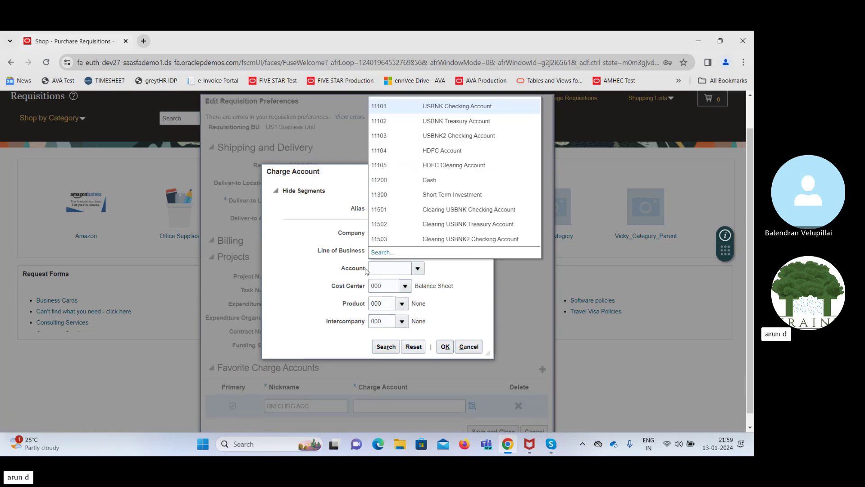
pyautogui.click(381, 252)
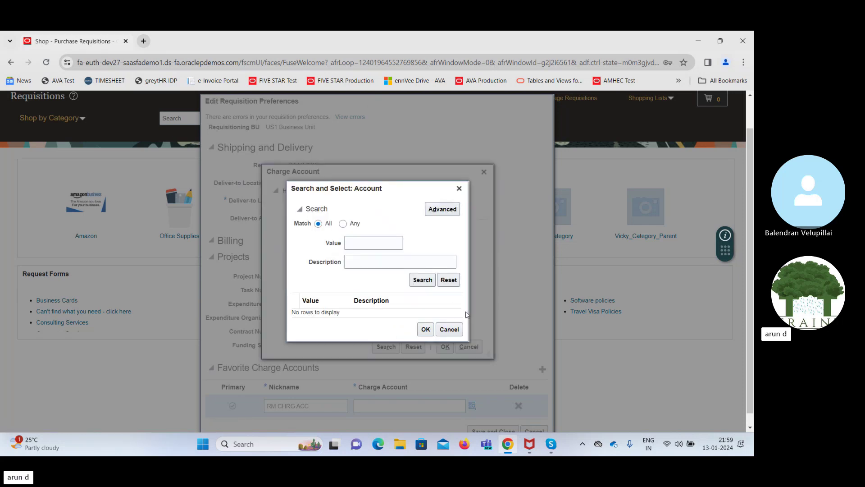
pyautogui.click(368, 262)
pyautogui.write('Rent%')
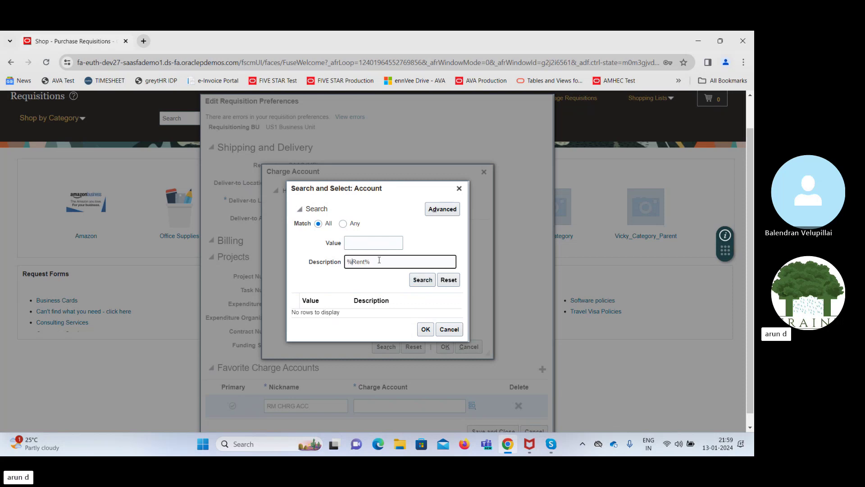
pyautogui.click(422, 280)
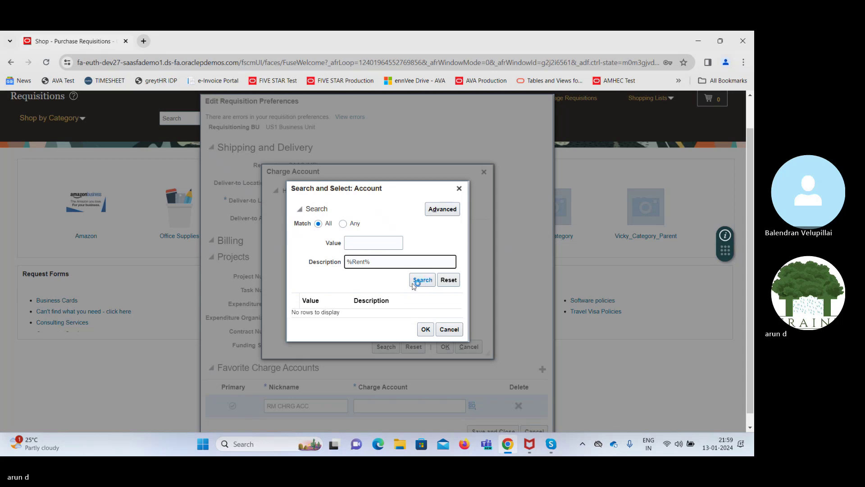
pyautogui.click(421, 279)
pyautogui.click(379, 317)
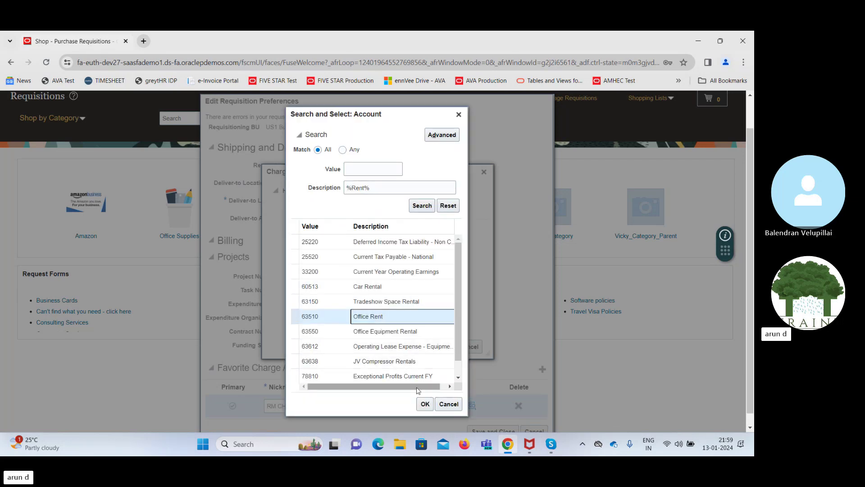
pyautogui.click(381, 332)
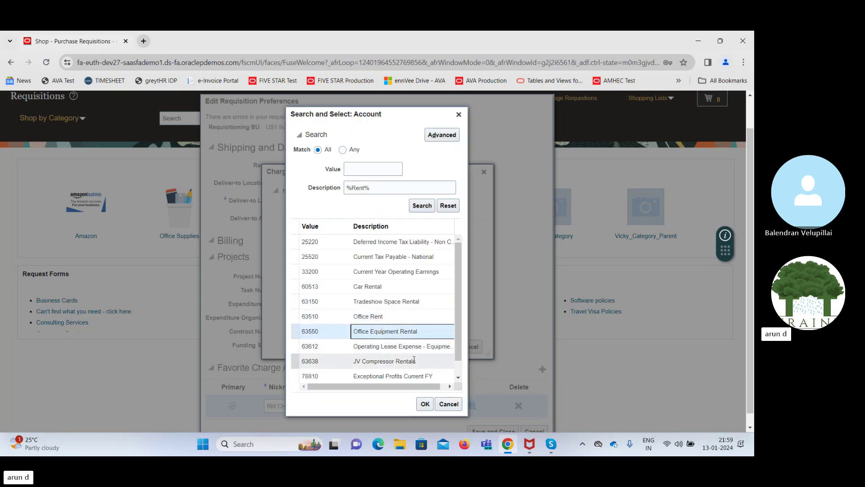
pyautogui.click(425, 404)
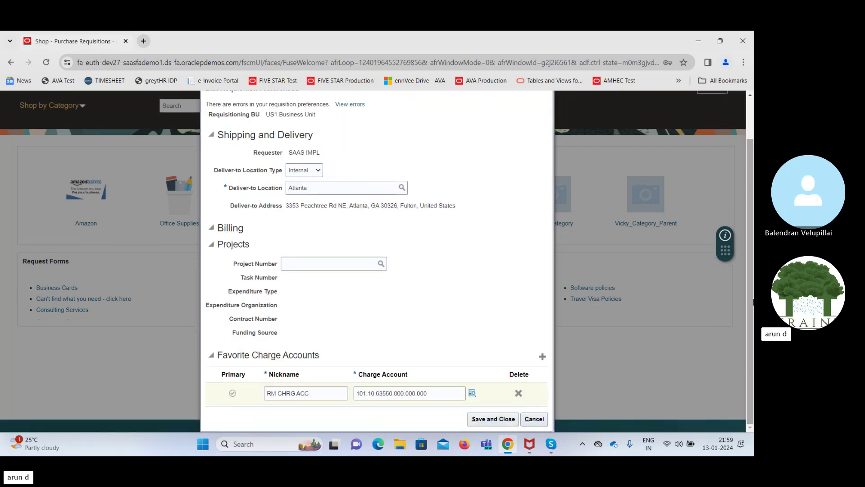
pyautogui.scroll(1, 498, 417)
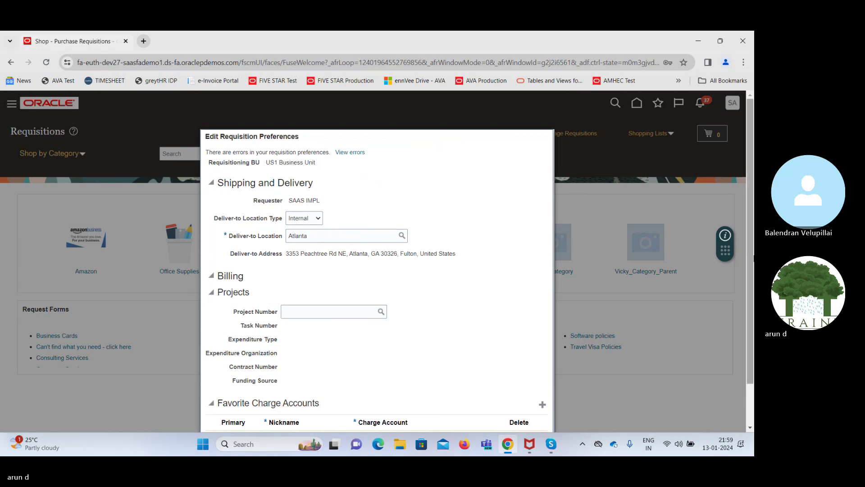
pyautogui.scroll(-1, 505, 366)
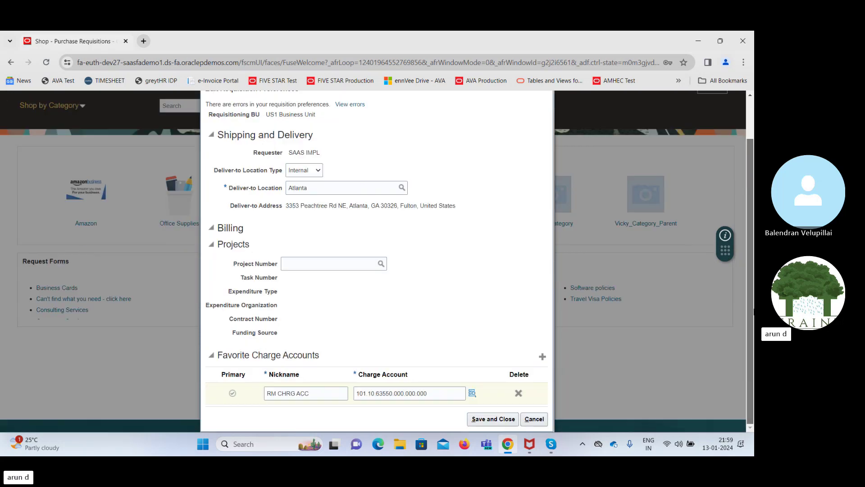
# Save and close the requisition preferences
pyautogui.click(493, 420)
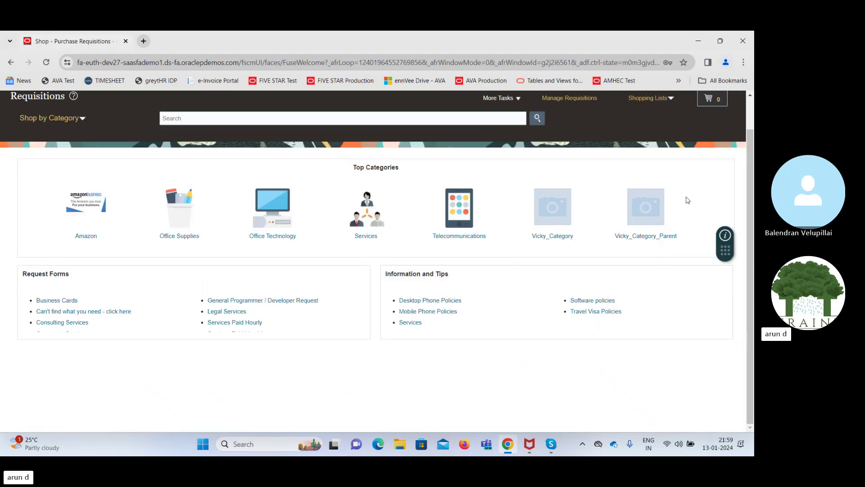
pyautogui.scroll(2, 588, 153)
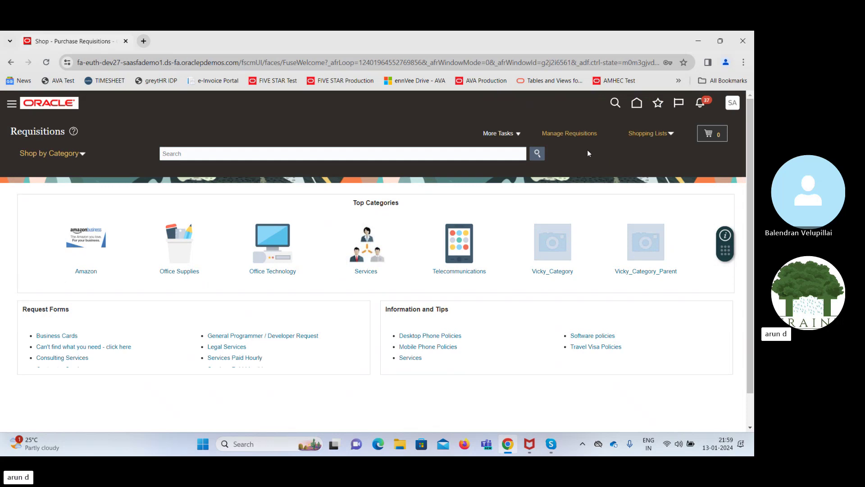
# Start a noncatalog request and enter 'EQP Rental' as the item description
pyautogui.click(518, 134)
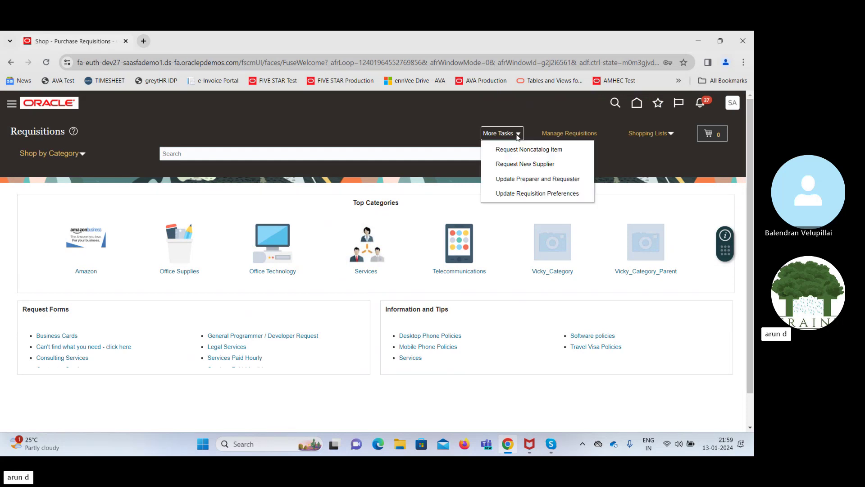
pyautogui.click(522, 149)
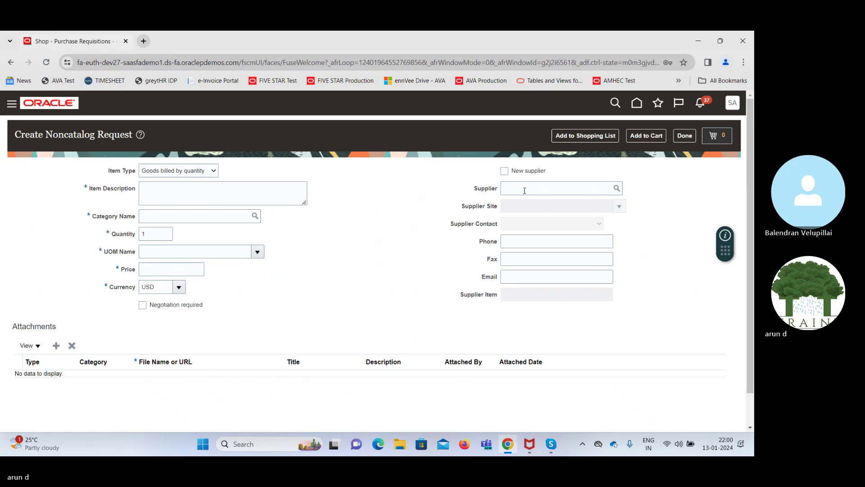
pyautogui.scroll(-1, 751, 220)
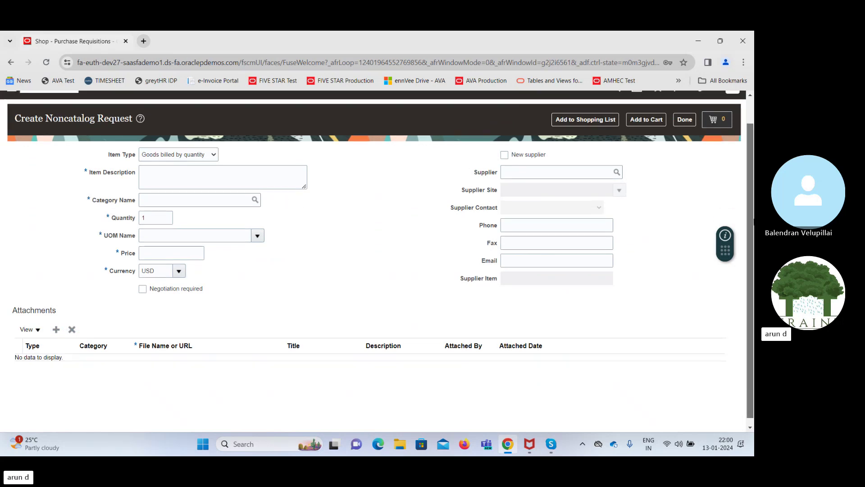
pyautogui.scroll(-1, 752, 221)
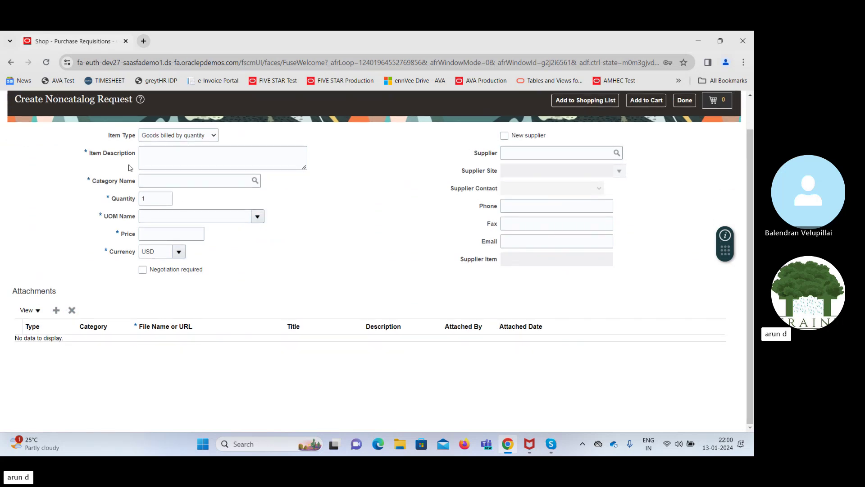
pyautogui.click(161, 155)
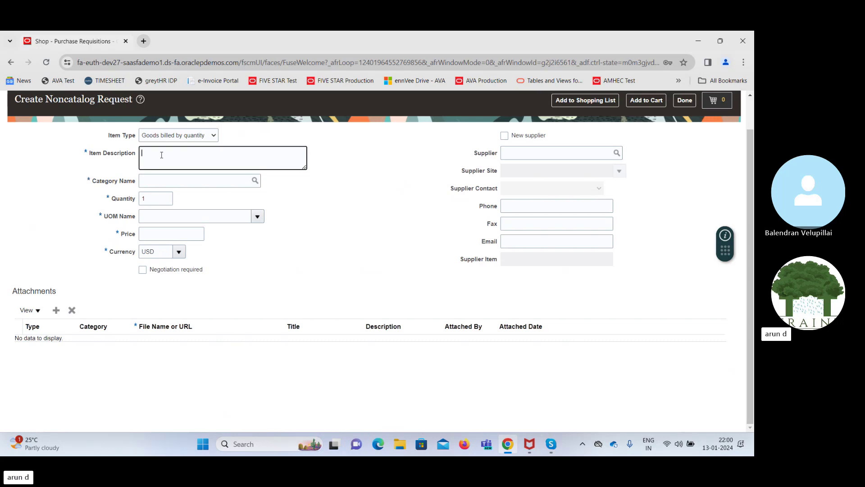
pyautogui.click(184, 136)
pyautogui.click(186, 138)
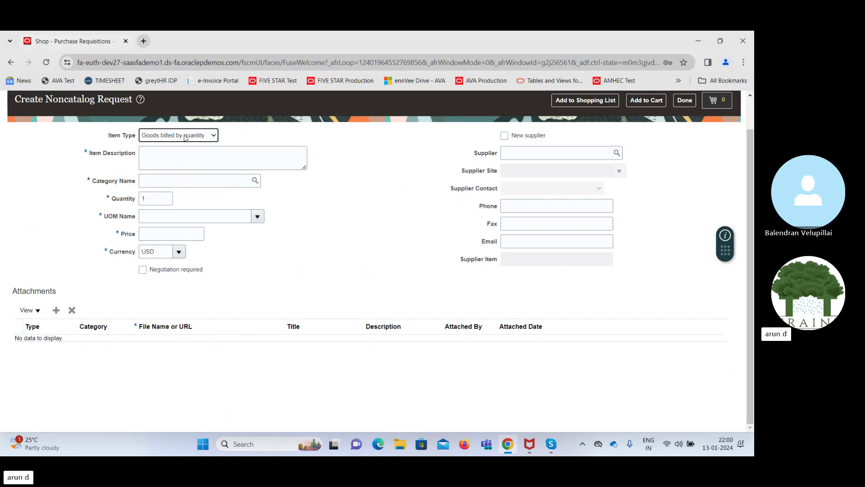
pyautogui.click(159, 160)
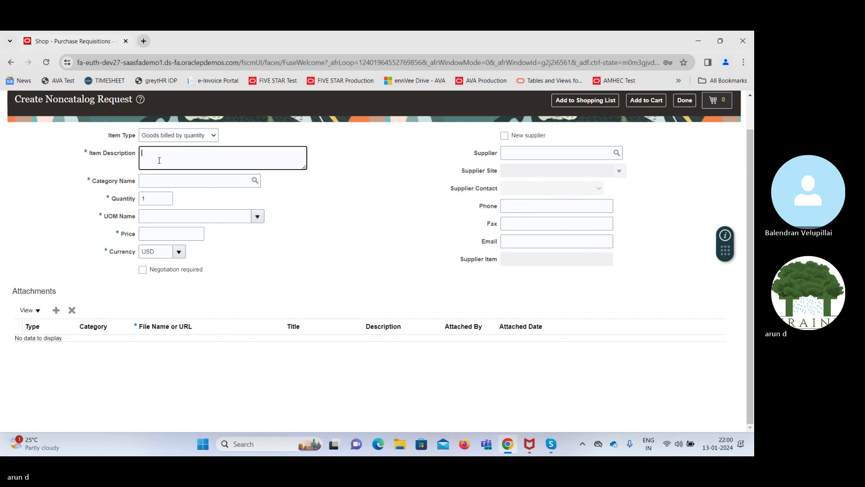
pyautogui.write('EQP Rent')
pyautogui.press('Tab')
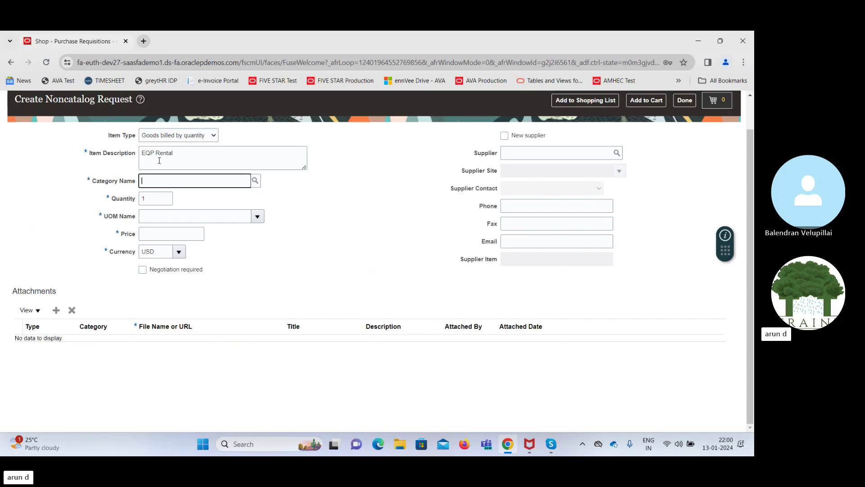
# Set category Miscellaneous, unit of measure Ea, and price 5,000.00 USD
pyautogui.write('misc')
pyautogui.press('Tab')
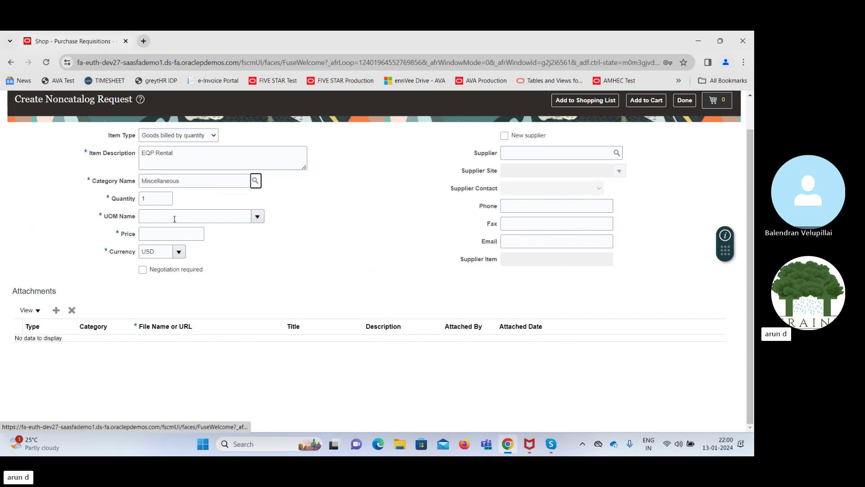
pyautogui.click(231, 214)
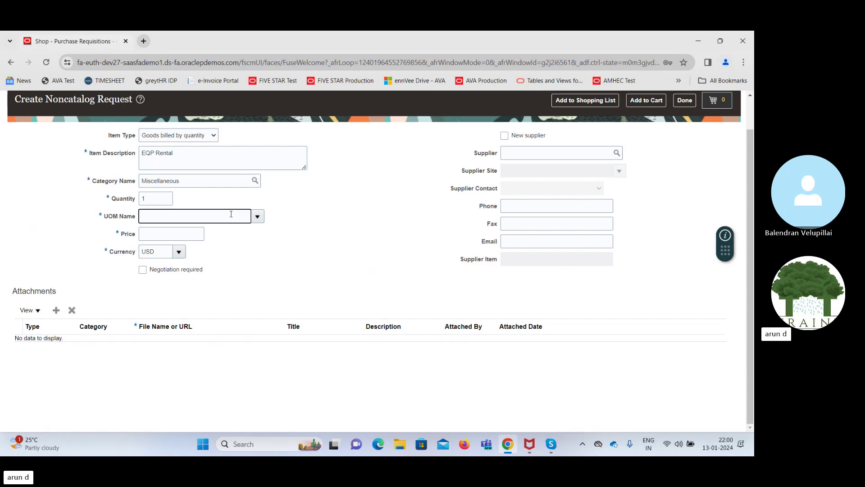
pyautogui.write('E')
pyautogui.press('Tab')
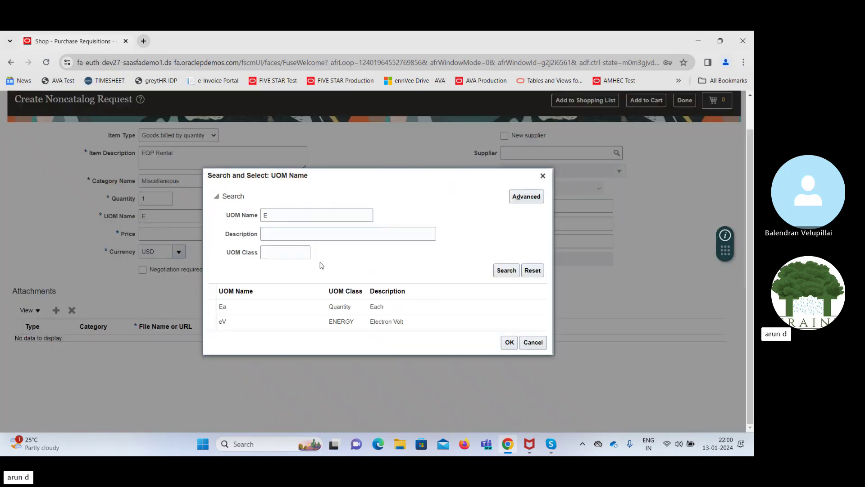
pyautogui.doubleClick(261, 307)
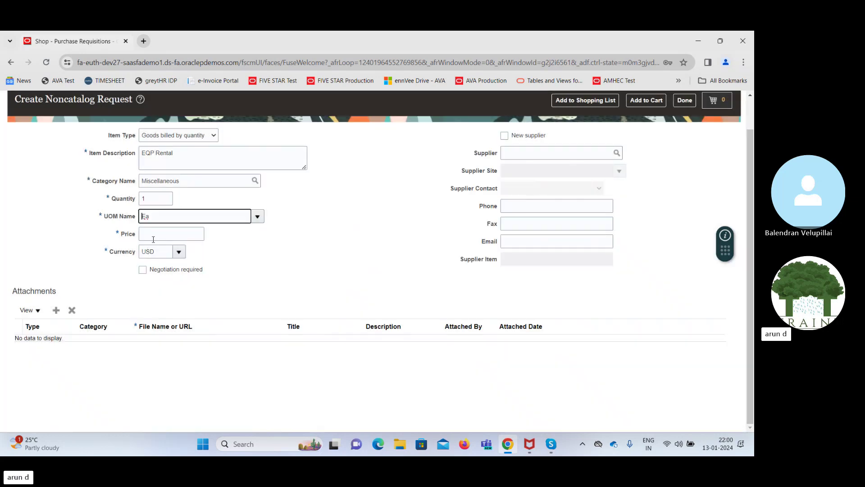
pyautogui.click(163, 234)
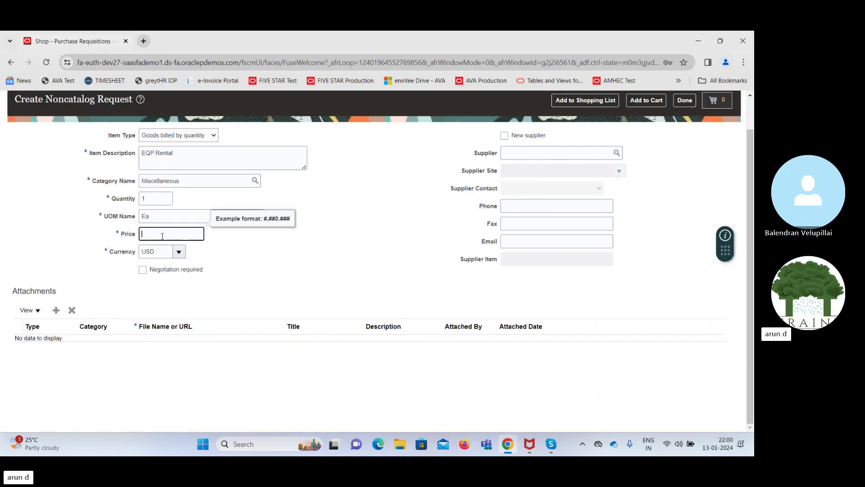
pyautogui.write('5,000')
pyautogui.press('Tab')
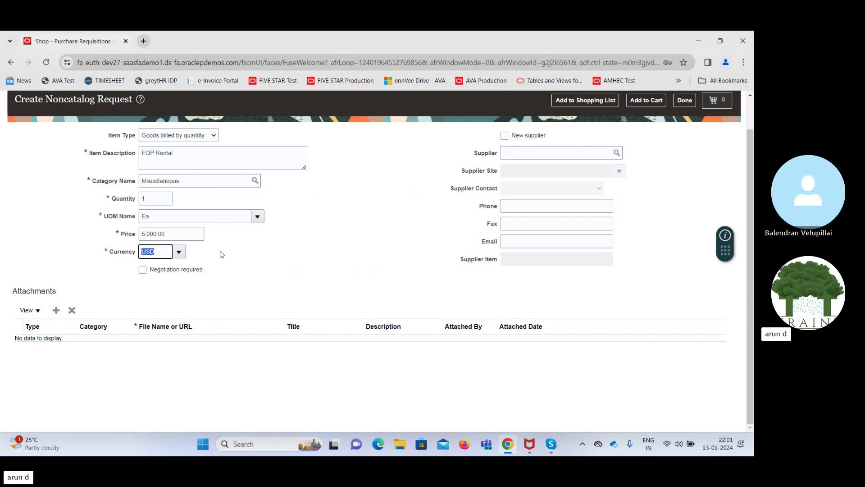
# Keep the currency at USD and choose existing supplier Advanced Corp, site AC US1, by typing 'Adv'
pyautogui.click(286, 257)
pyautogui.click(505, 137)
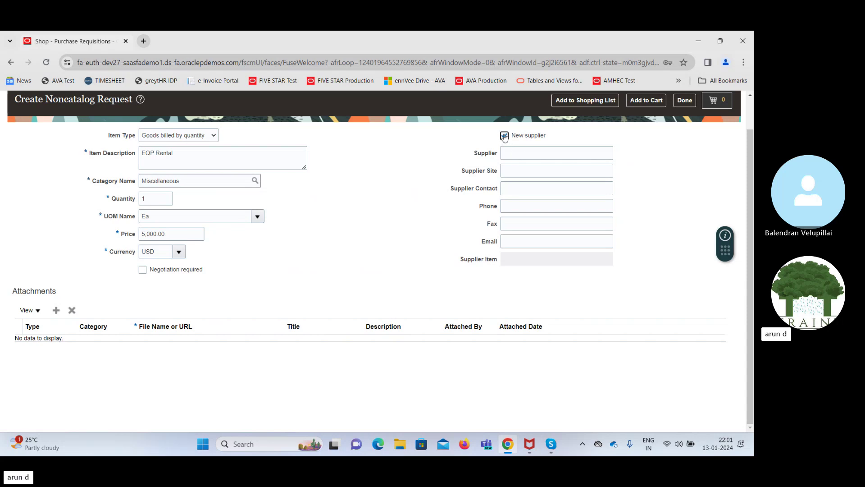
pyautogui.click(504, 136)
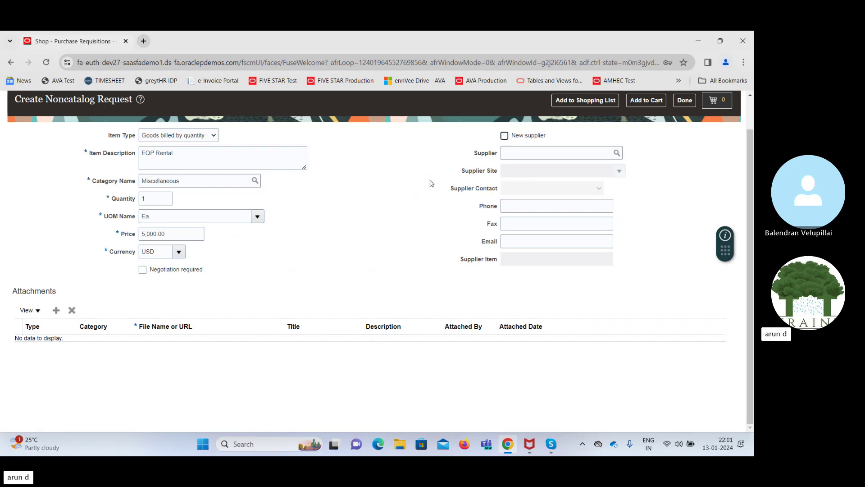
pyautogui.click(519, 154)
pyautogui.write('Advanced Corp')
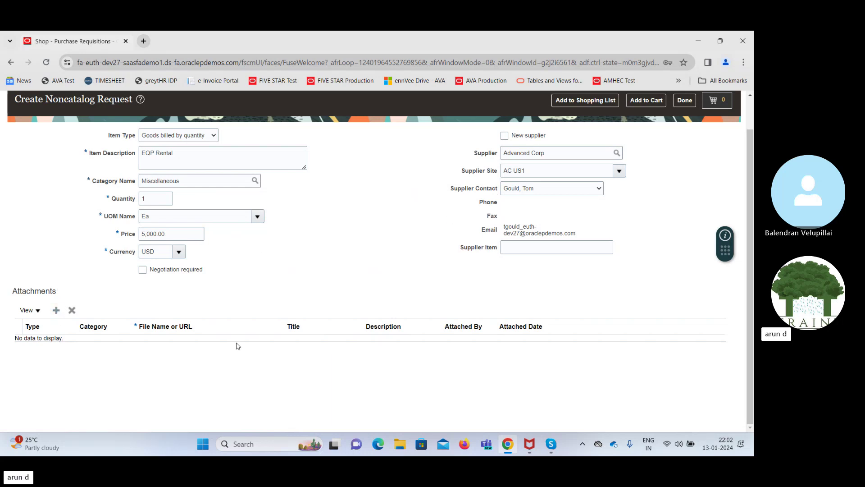
pyautogui.scroll(2, 752, 302)
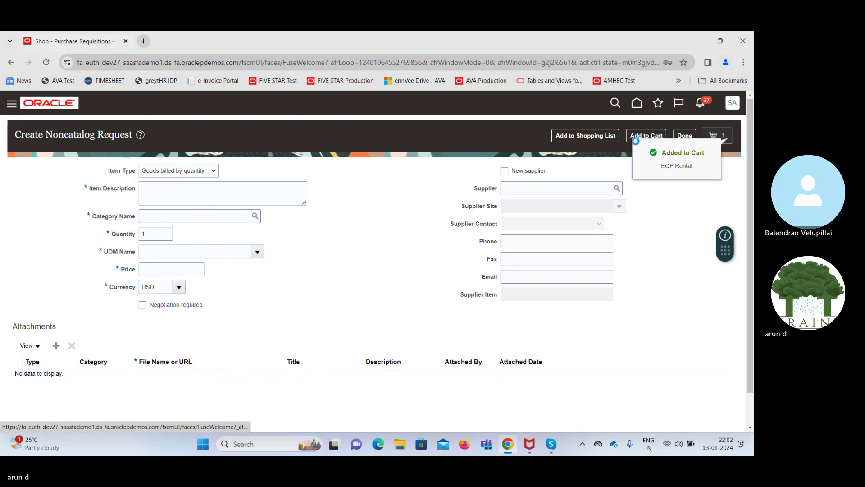
# Check out the EQP Rental cart item into requisition 204135 on the Edit Requisition page
pyautogui.click(622, 201)
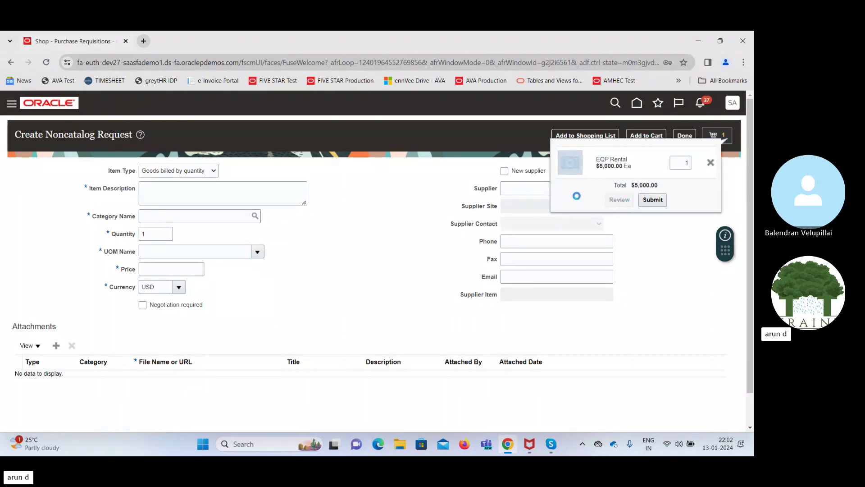
pyautogui.click(661, 201)
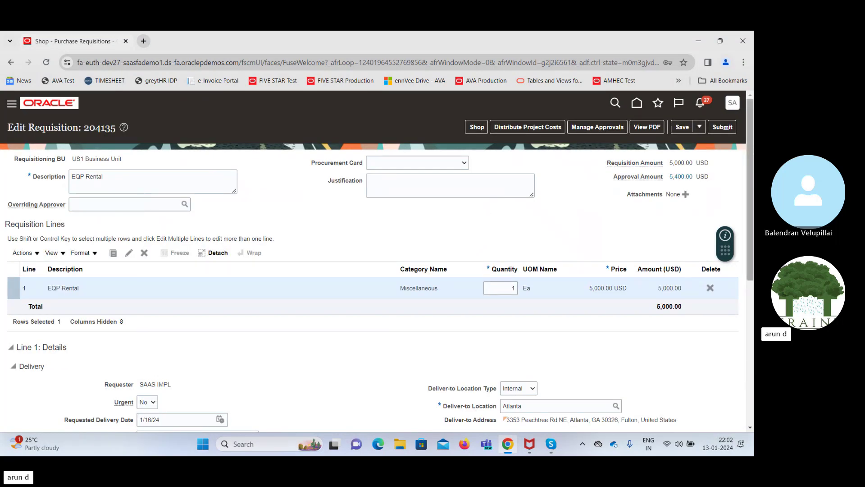
# Keep RM CHRG ACC as the billing charge account nickname and save requisition 204135
pyautogui.scroll(-2, 750, 189)
pyautogui.moveTo(753, 189); pyautogui.dragTo(754, 264)
pyautogui.scroll(-2, 464, 279)
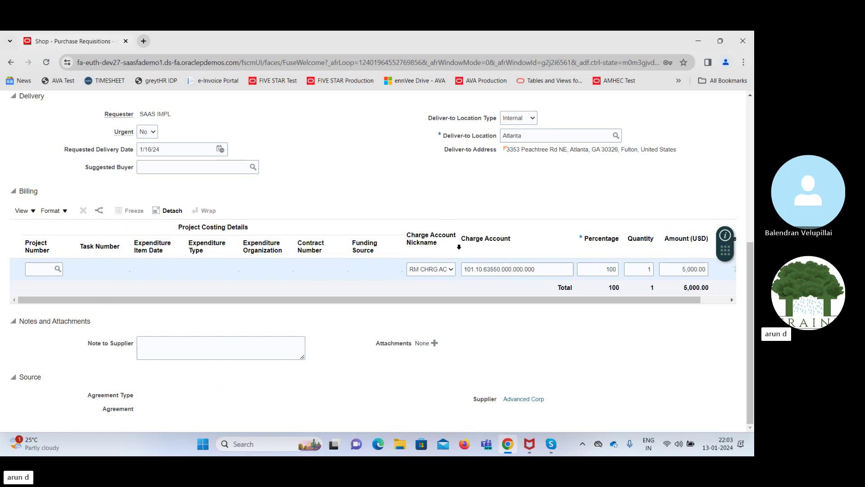
pyautogui.click(438, 272)
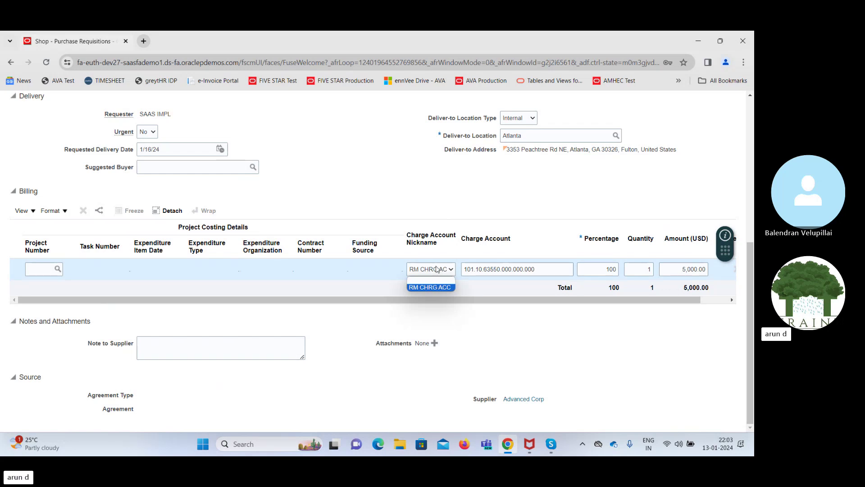
pyautogui.click(401, 190)
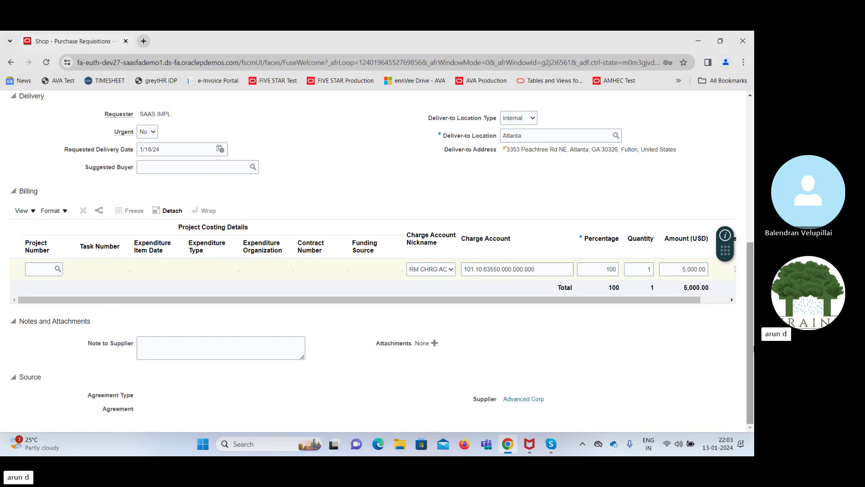
pyautogui.moveTo(753, 347); pyautogui.dragTo(754, 201)
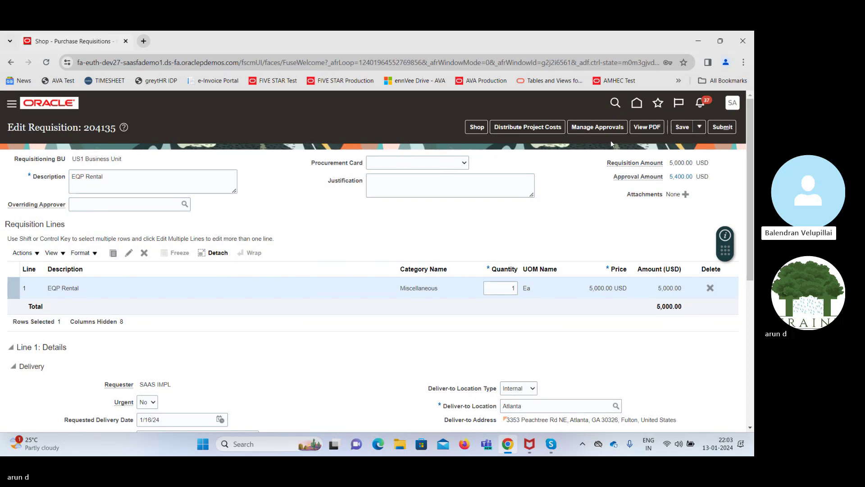
pyautogui.click(682, 128)
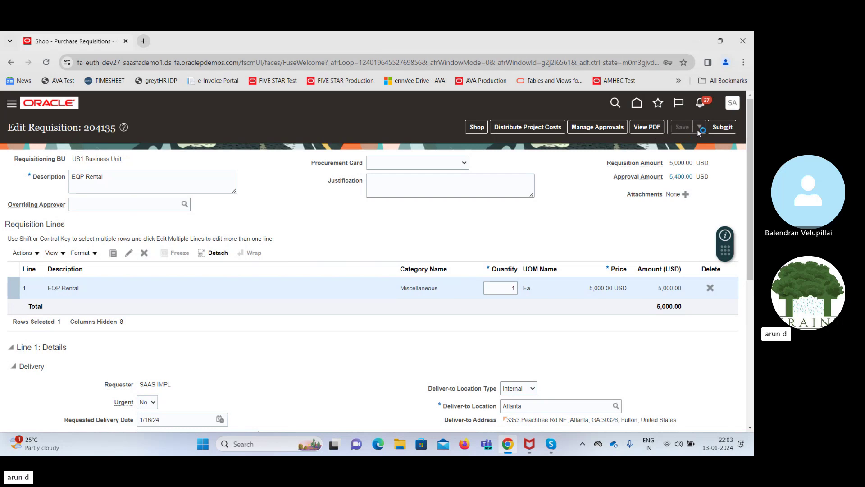
# Save and close requisition 204135 and dismiss the saved confirmation
pyautogui.click(699, 128)
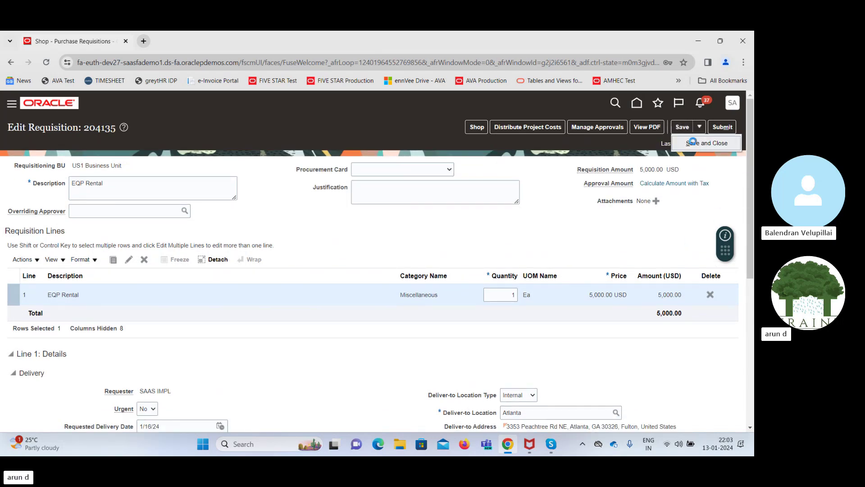
pyautogui.click(692, 142)
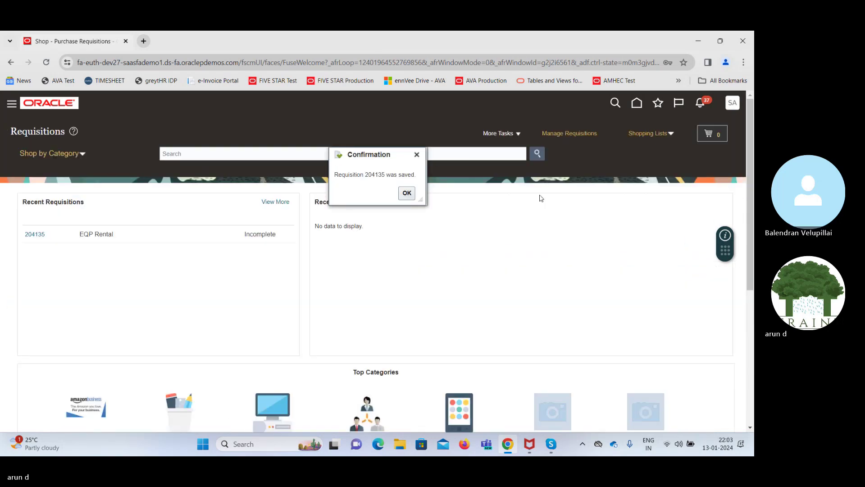
pyautogui.click(407, 193)
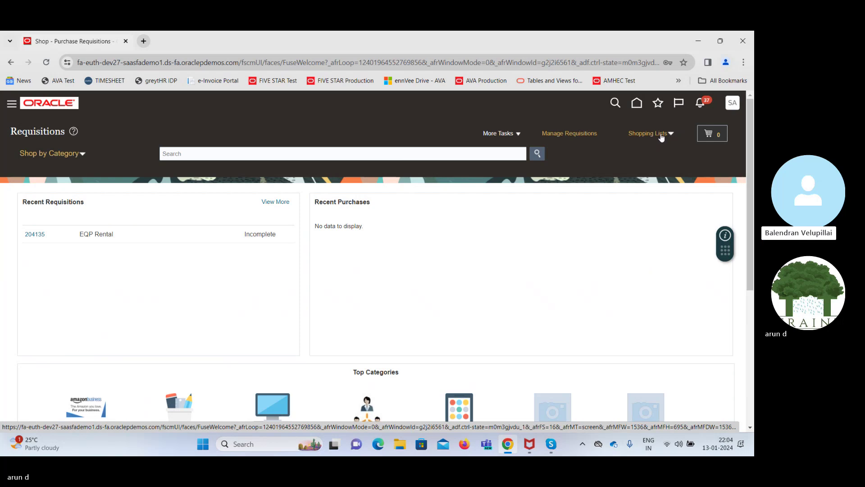
pyautogui.click(562, 135)
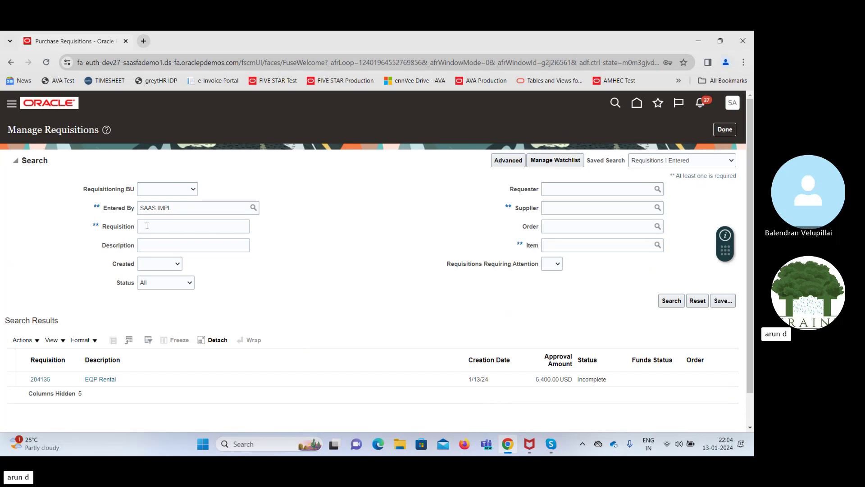
pyautogui.click(158, 379)
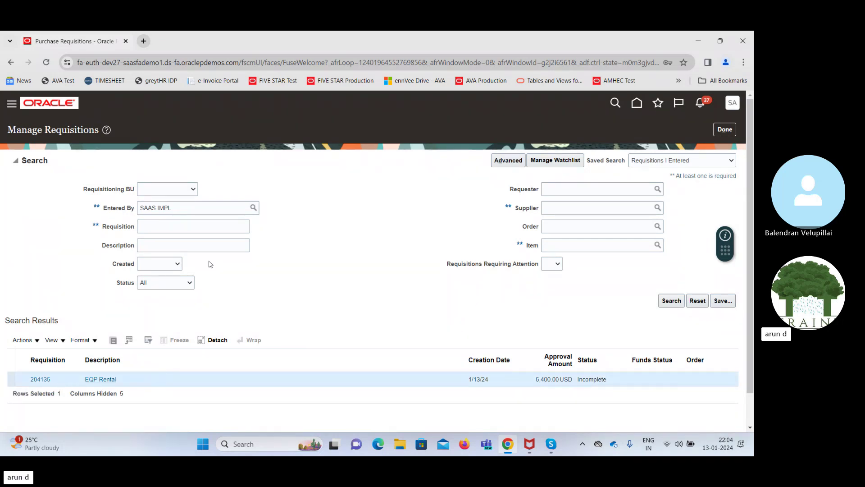
pyautogui.click(182, 228)
pyautogui.write('204135')
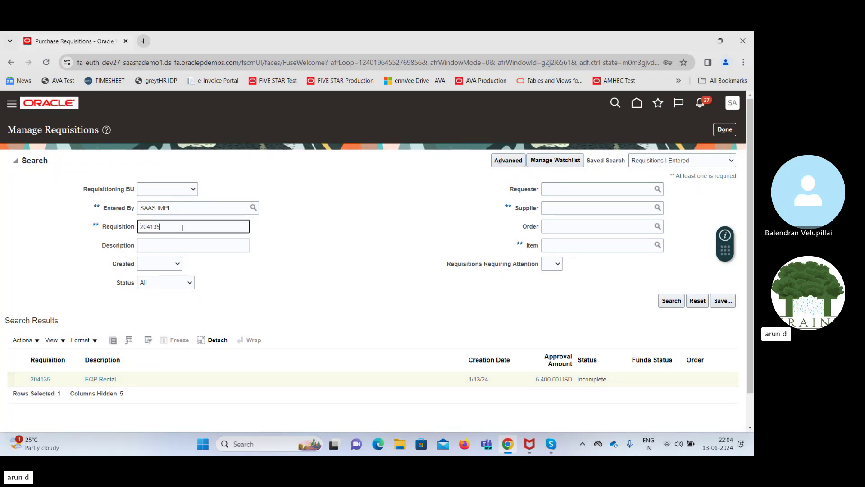
pyautogui.click(671, 300)
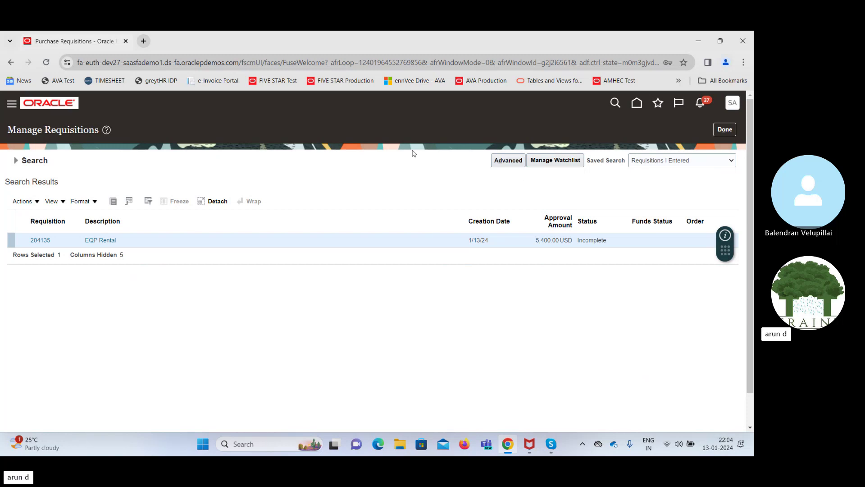
pyautogui.click(726, 130)
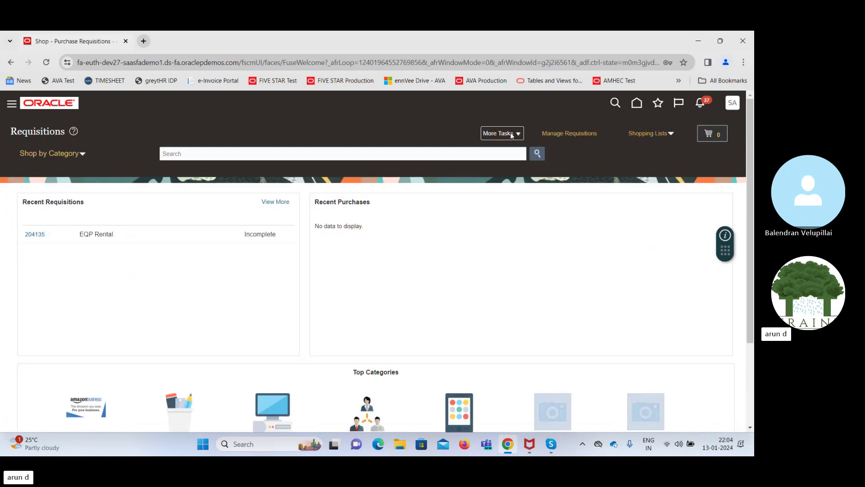
# View the Update Preparer and Requester page from More Tasks, then leave it for Requisitions
pyautogui.click(512, 135)
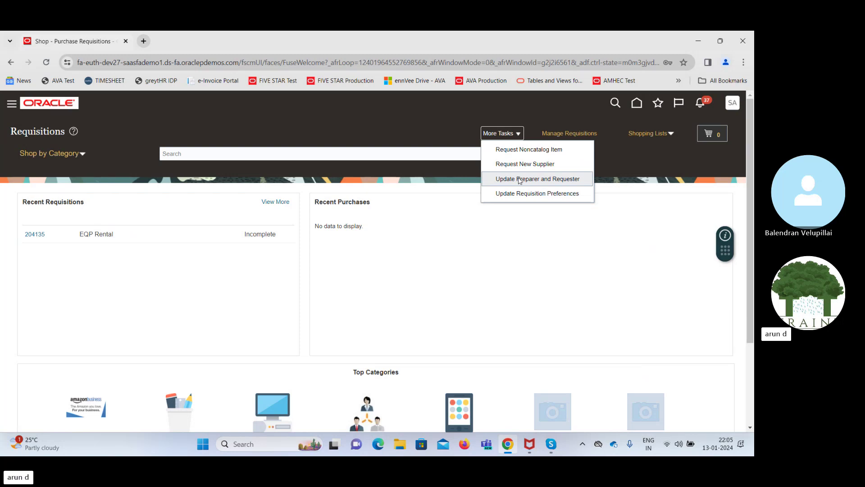
pyautogui.click(520, 179)
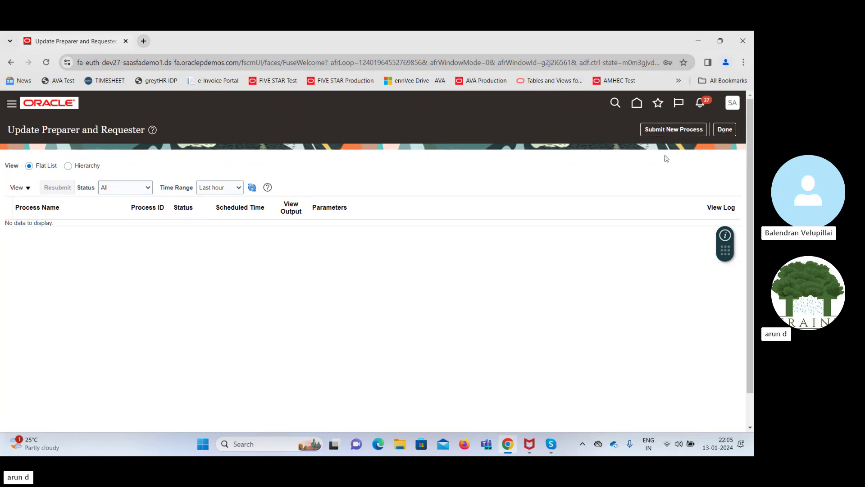
pyautogui.click(726, 132)
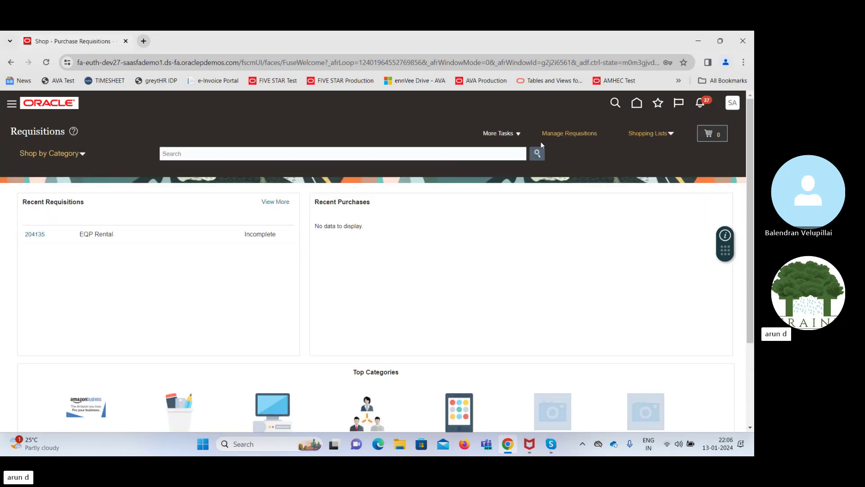
# Open Update Requisition Preferences and dismiss it without saving changes
pyautogui.click(500, 133)
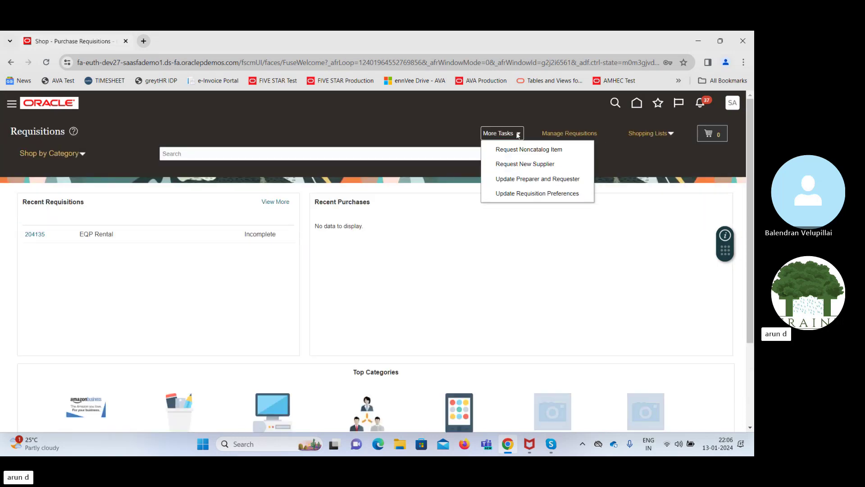
pyautogui.click(527, 193)
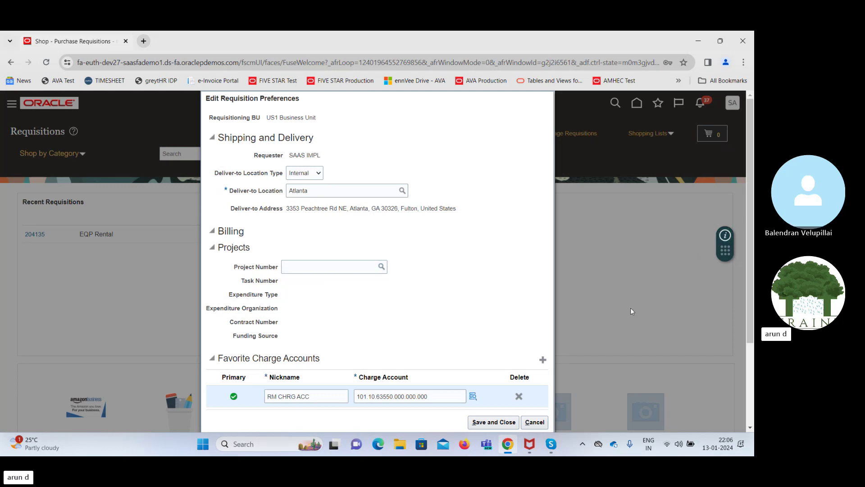
pyautogui.click(535, 423)
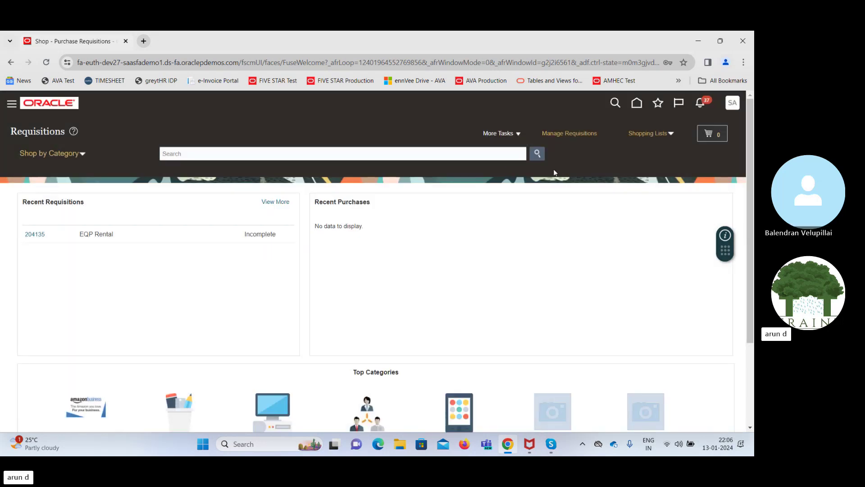
# Review Billing delivery to Atlanta and the RM CHRG ACC favorite charge account, then save preferences
pyautogui.click(509, 135)
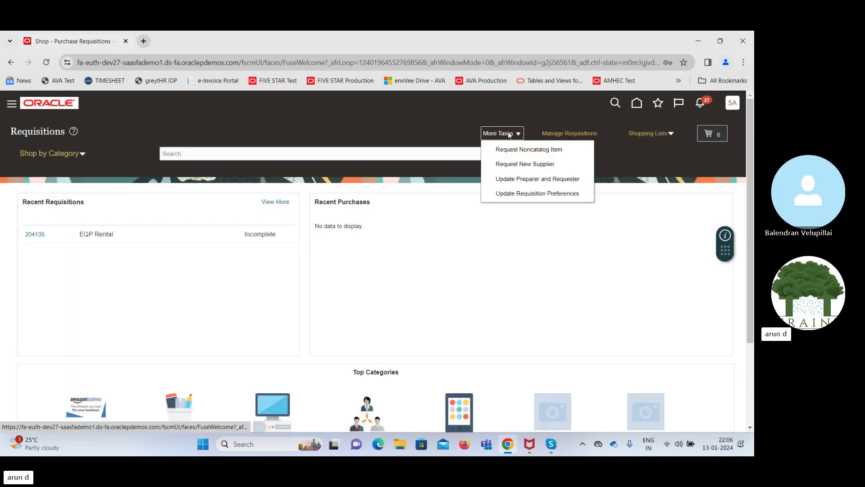
pyautogui.click(509, 193)
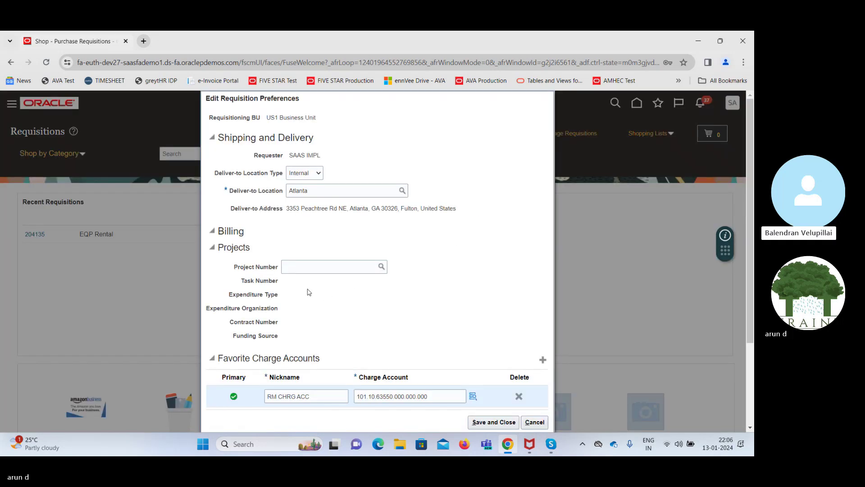
pyautogui.click(212, 232)
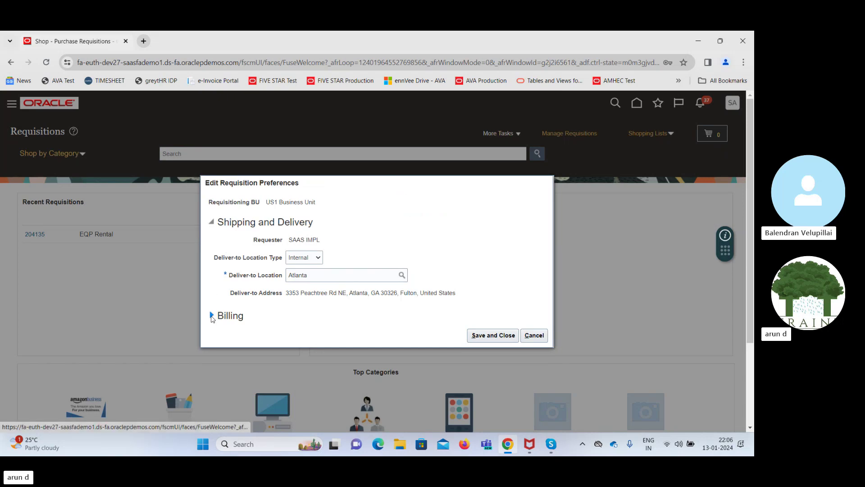
pyautogui.click(212, 315)
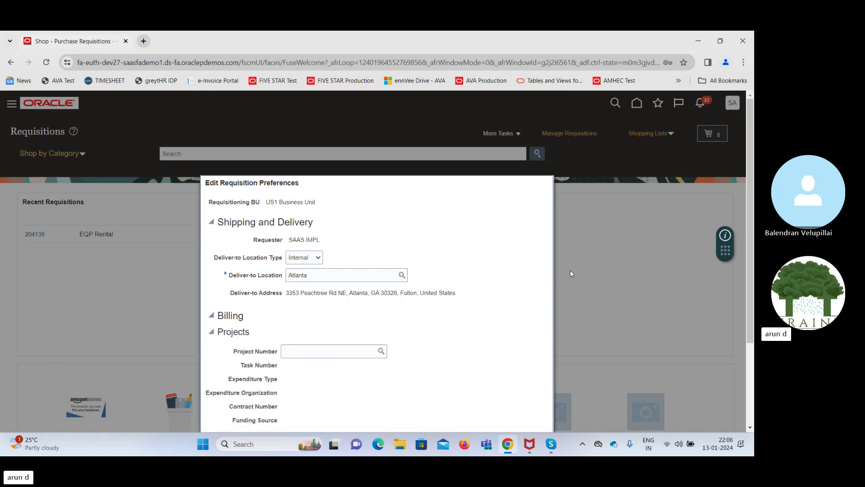
pyautogui.moveTo(749, 252); pyautogui.dragTo(734, 341)
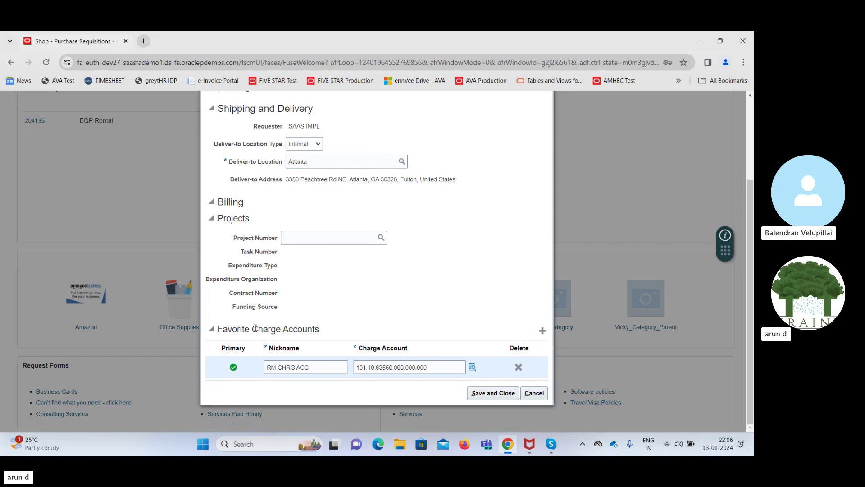
pyautogui.moveTo(252, 329); pyautogui.dragTo(304, 341)
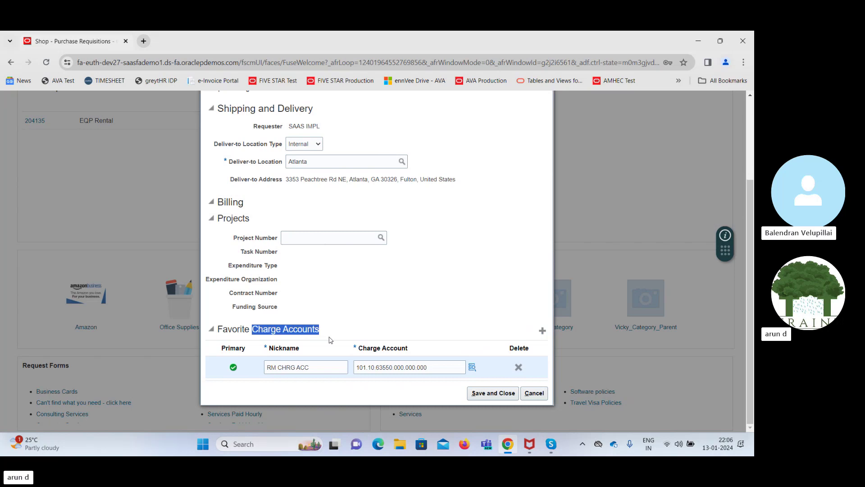
pyautogui.click(336, 291)
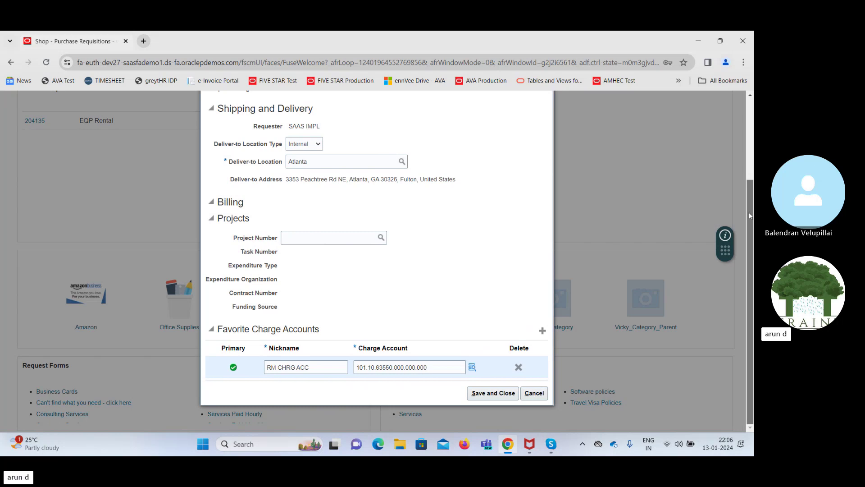
pyautogui.moveTo(751, 212); pyautogui.dragTo(753, 155)
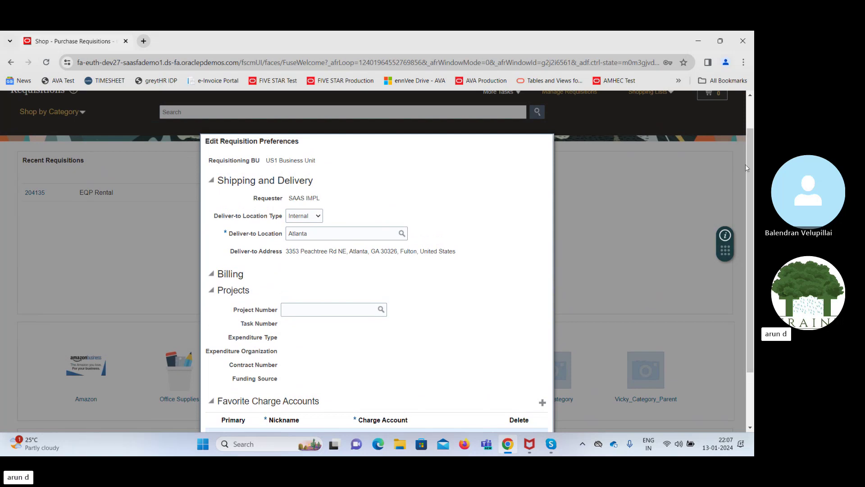
pyautogui.moveTo(749, 164); pyautogui.dragTo(748, 204)
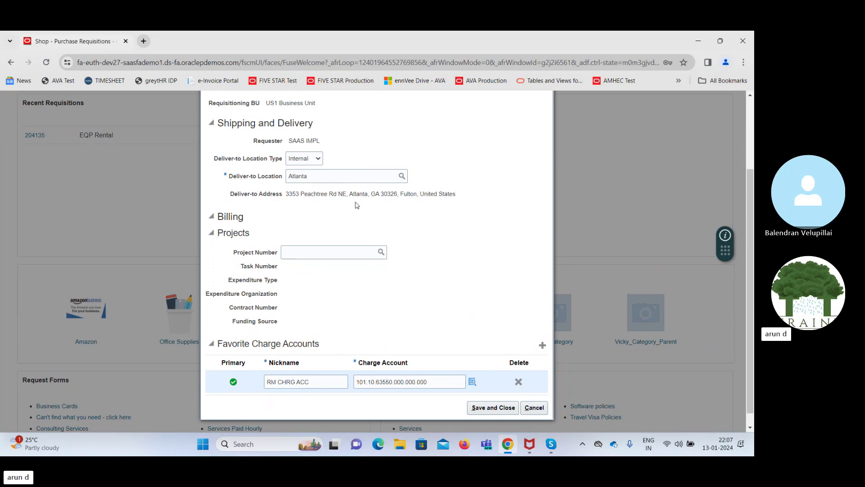
pyautogui.click(481, 408)
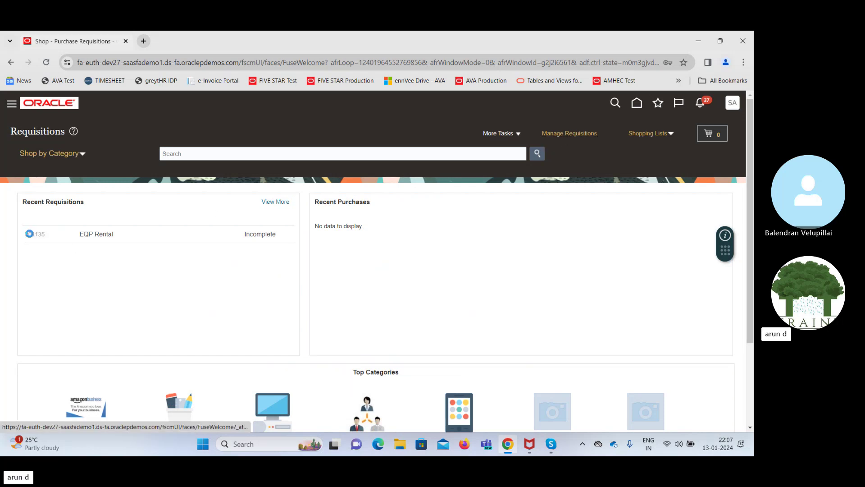
# Open requisition 204135 and duplicate its browser tab
pyautogui.click(31, 233)
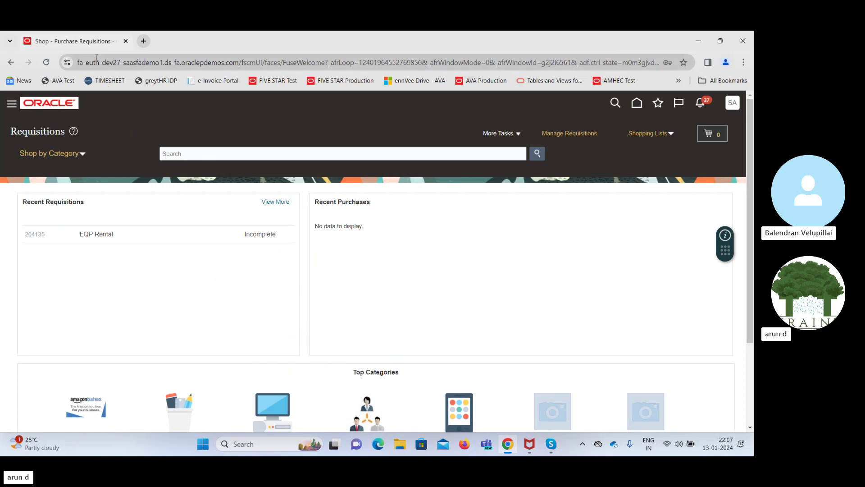
pyautogui.rightClick(79, 41)
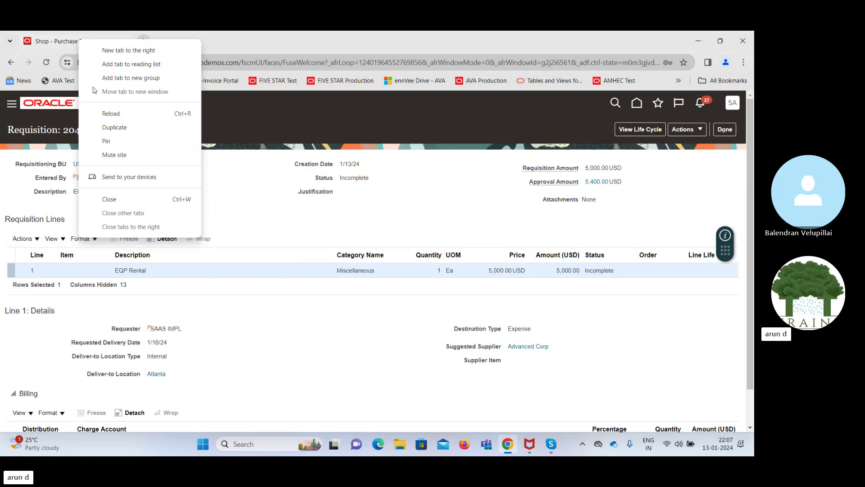
pyautogui.click(118, 130)
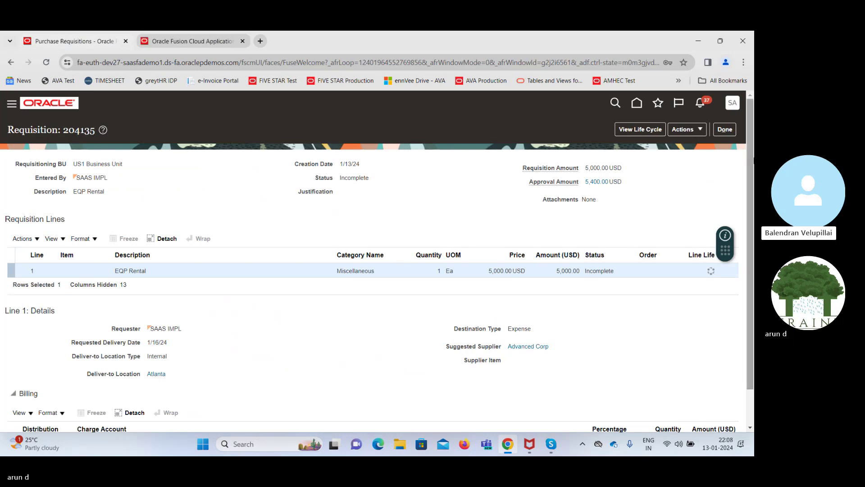
# Open requisition 204135 for editing through the Actions menu
pyautogui.scroll(-1, 749, 166)
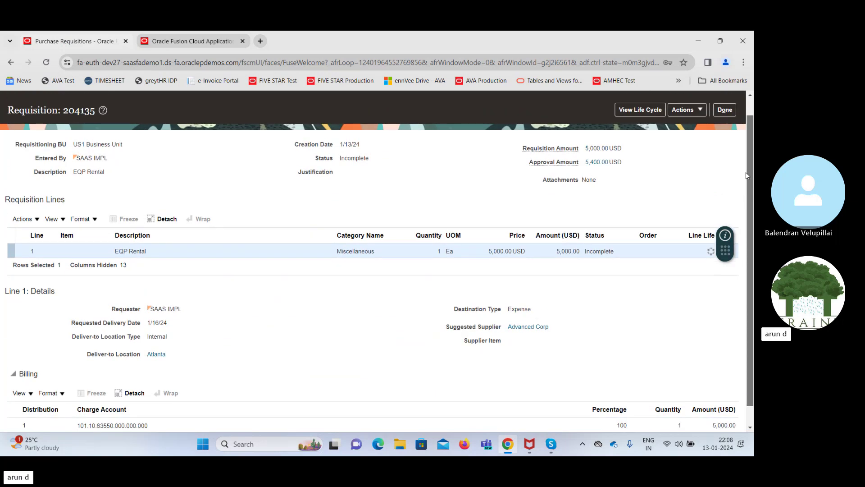
pyautogui.scroll(1, 746, 175)
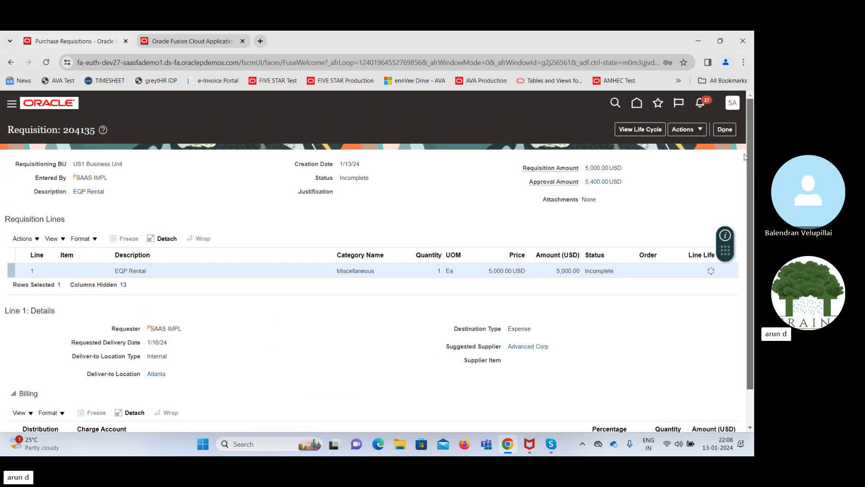
pyautogui.click(700, 130)
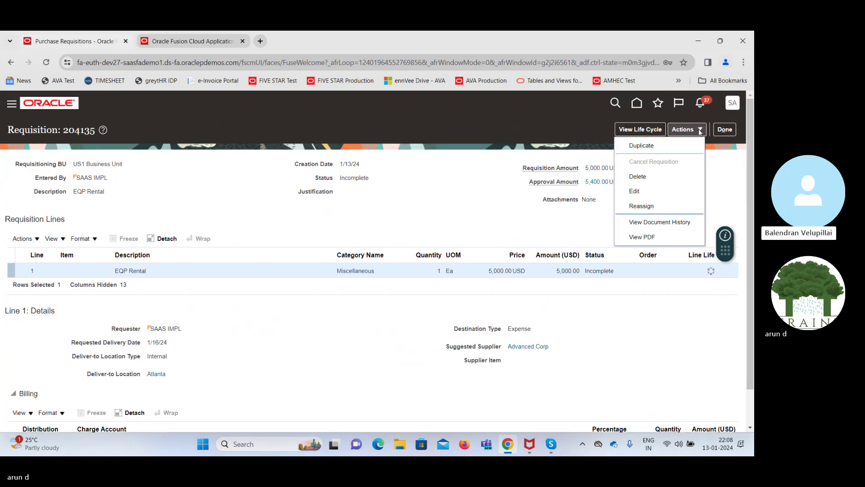
pyautogui.click(636, 191)
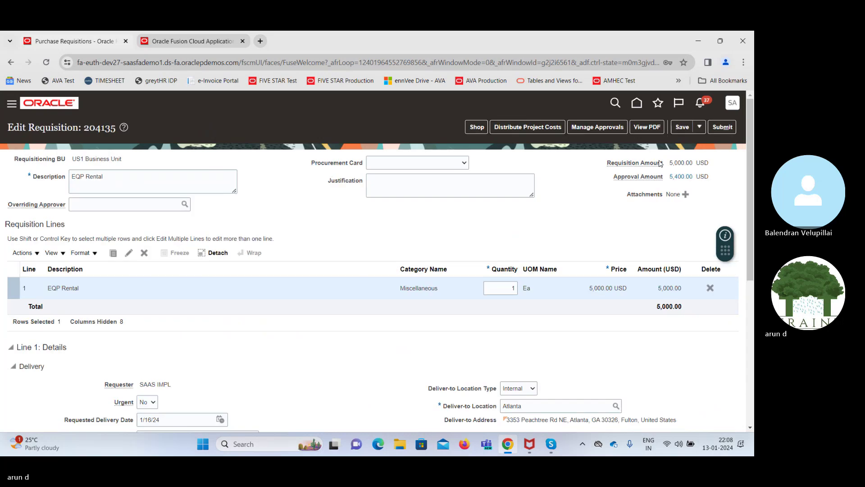
# Submit requisition 204135 for approval and acknowledge the confirmation message
pyautogui.click(722, 127)
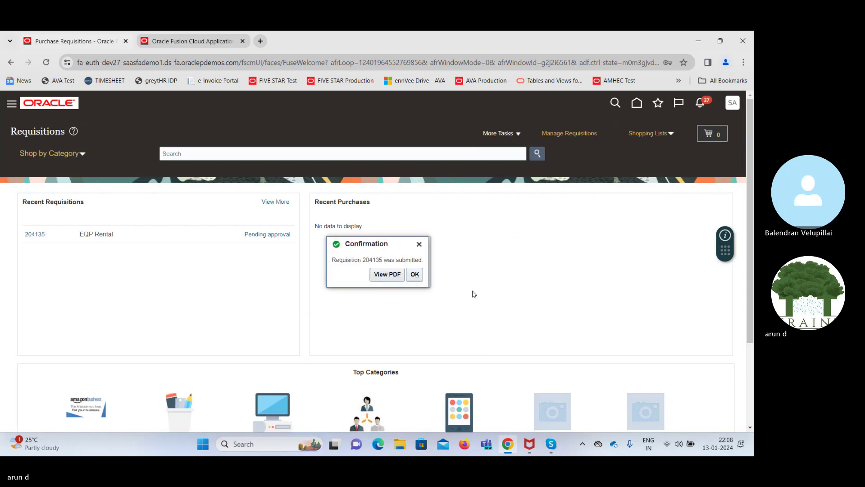
pyautogui.click(415, 275)
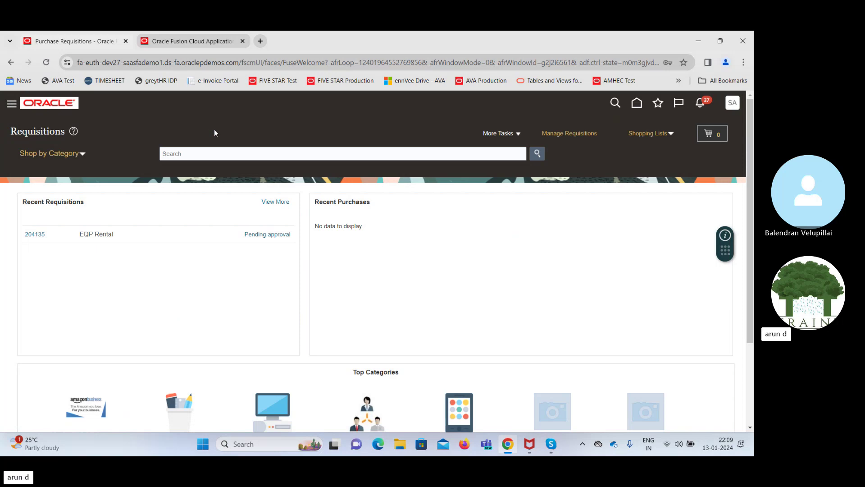
# View Requisition 204135's Stuck approval transaction in Tools > Transaction Console
pyautogui.moveTo(380, 172); pyautogui.dragTo(380, 382)
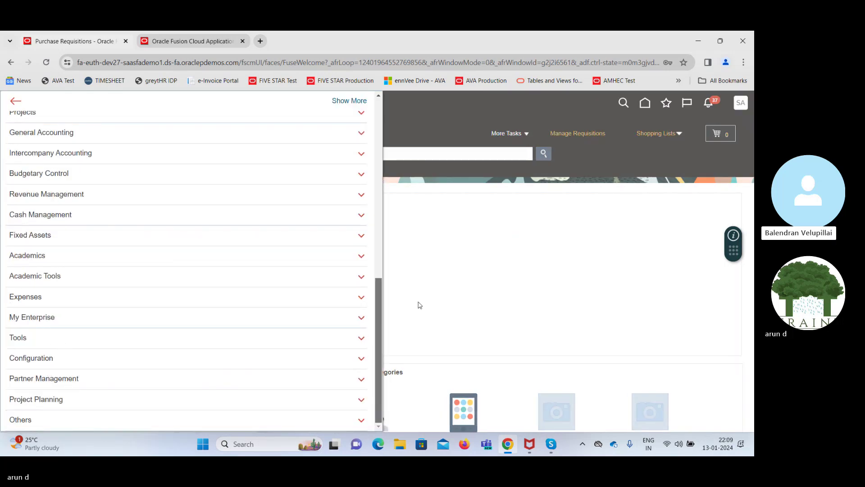
pyautogui.click(146, 341)
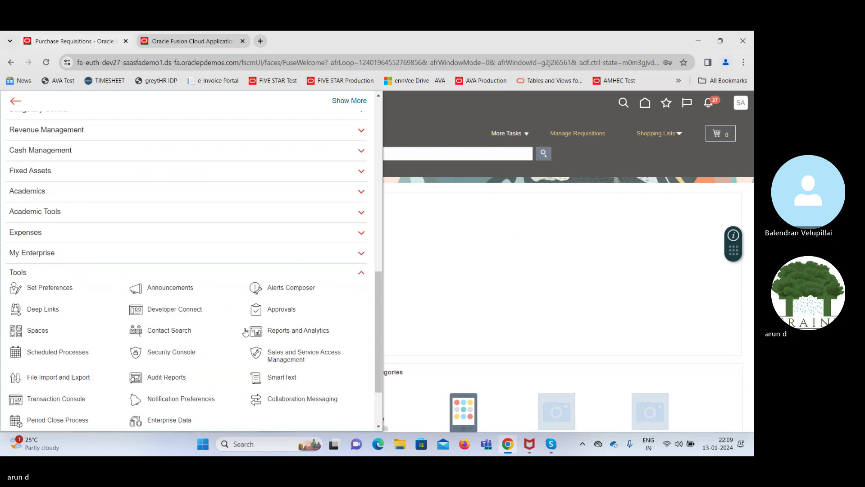
pyautogui.click(61, 403)
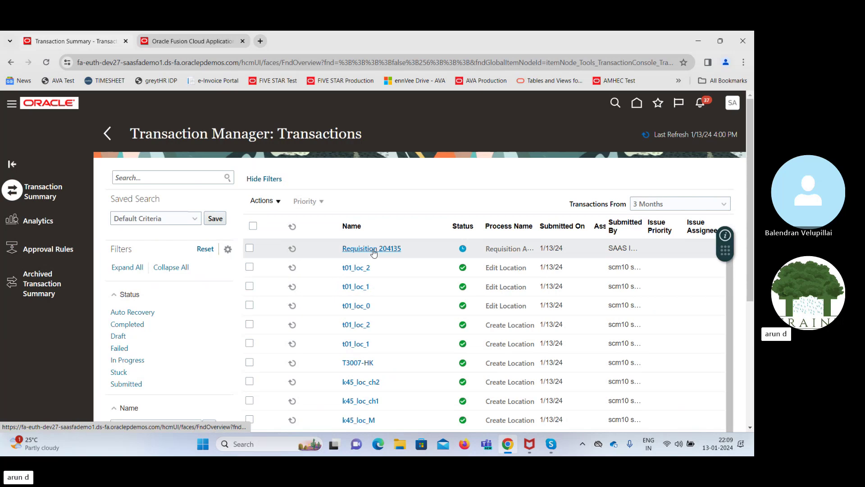
pyautogui.click(373, 248)
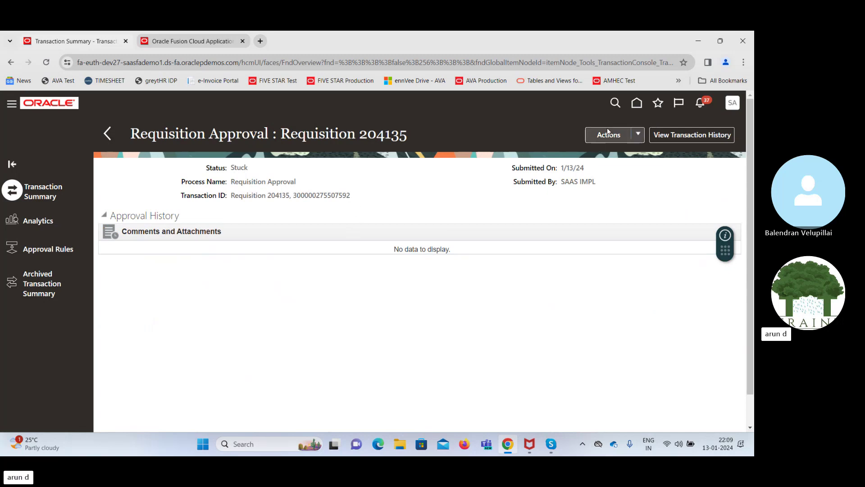
pyautogui.click(637, 104)
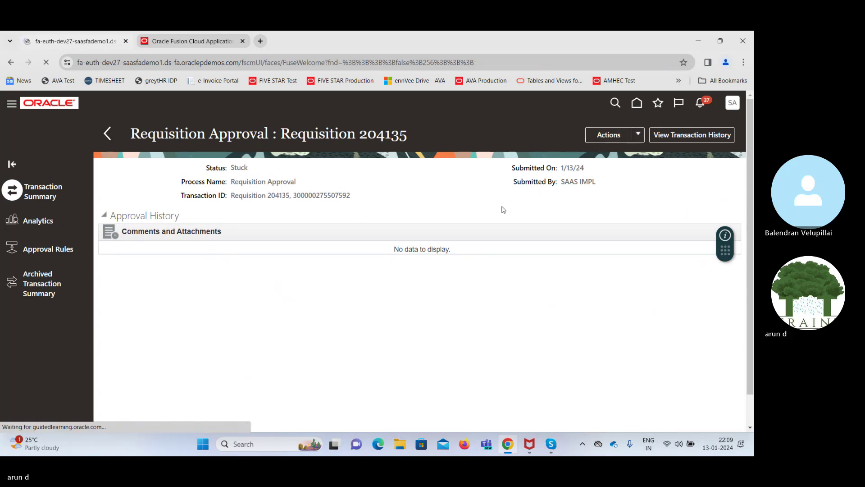
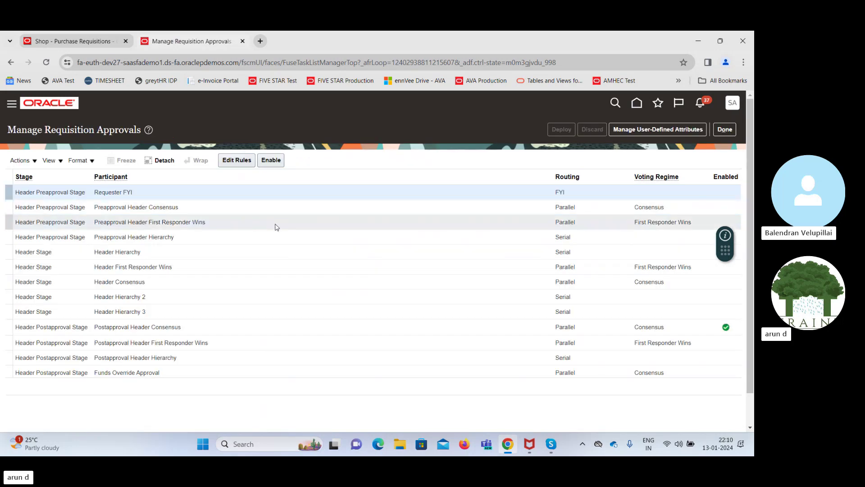
# Create an Auto Approve rule with Medium priority under the Preapproval Header Consensus participant
pyautogui.click(240, 208)
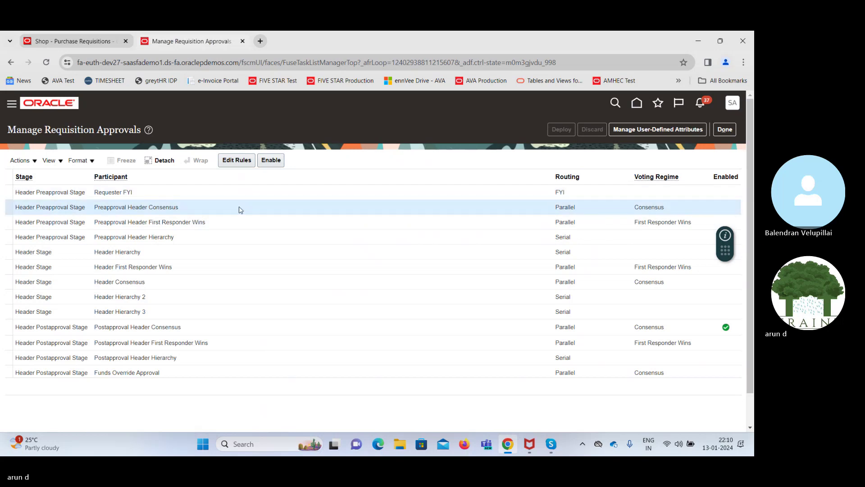
pyautogui.click(235, 161)
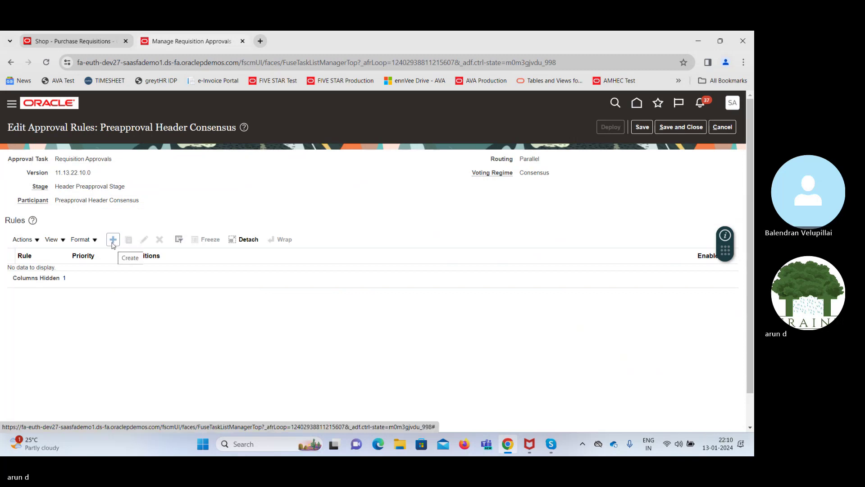
pyautogui.click(112, 240)
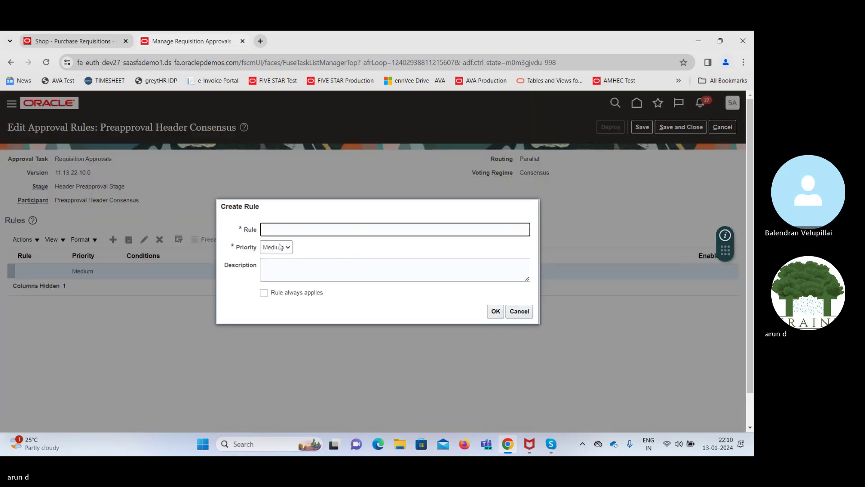
pyautogui.click(313, 225)
pyautogui.write('Auto Approve')
pyautogui.press('Tab')
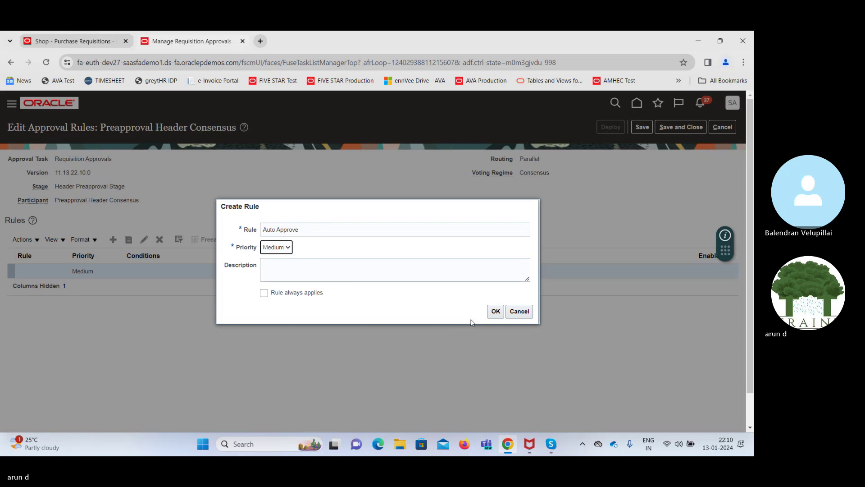
pyautogui.click(496, 312)
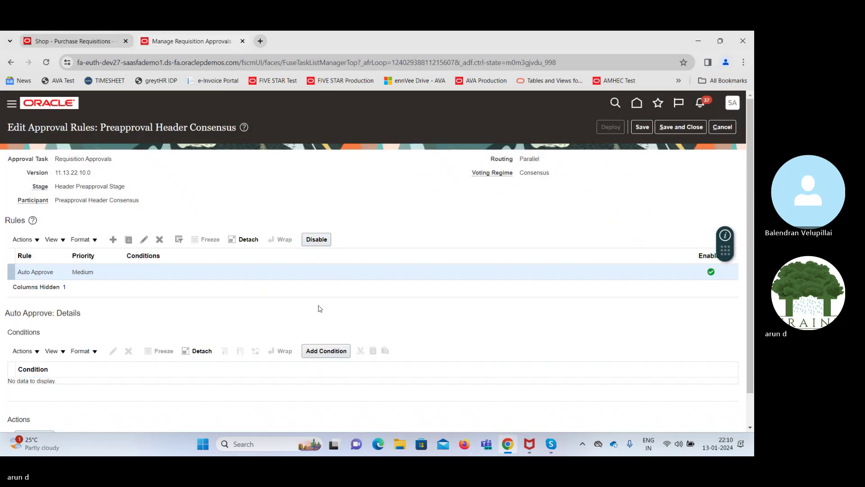
# Add the condition Preparer Equals SAAS IMPL to the Auto Approve rule
pyautogui.click(320, 351)
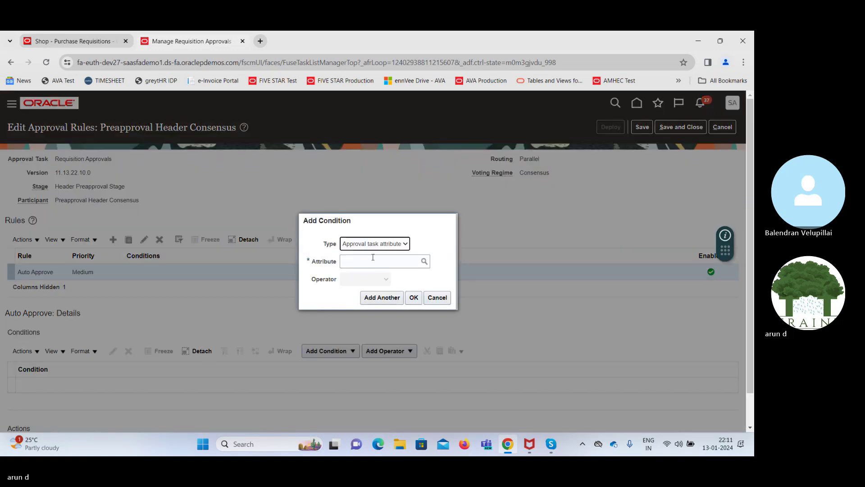
pyautogui.click(374, 261)
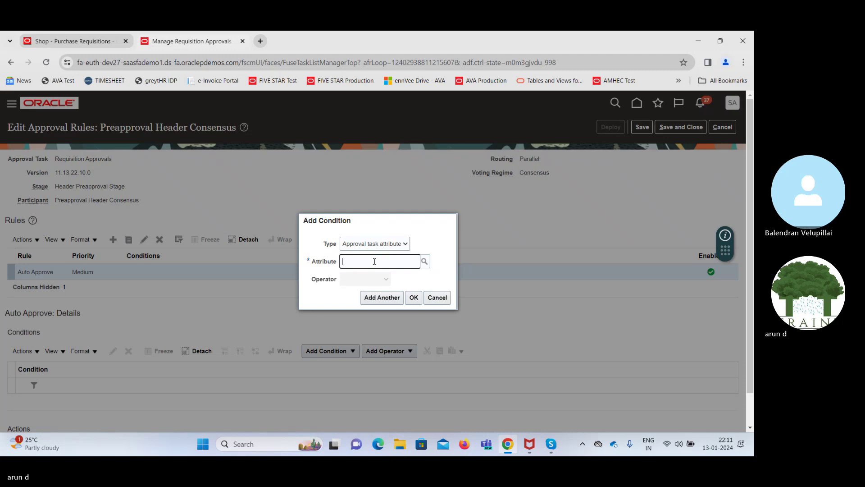
pyautogui.write('buy')
pyautogui.click(425, 262)
pyautogui.click(364, 234)
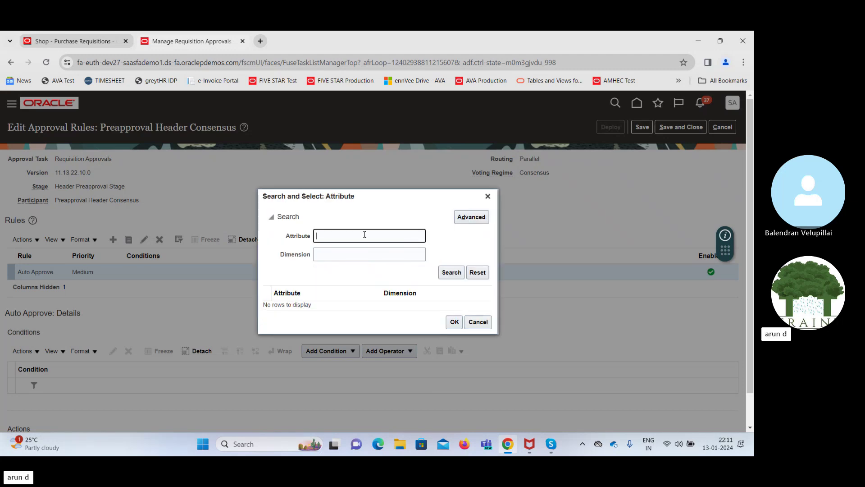
pyautogui.write('Doc')
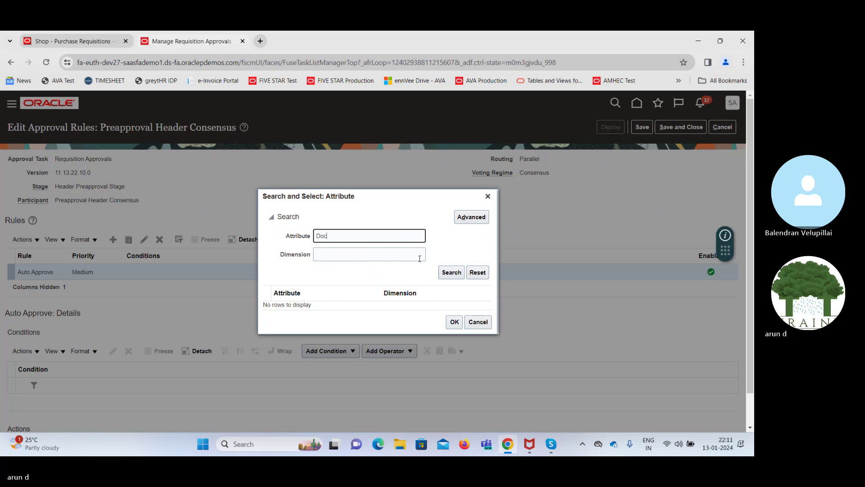
pyautogui.click(447, 275)
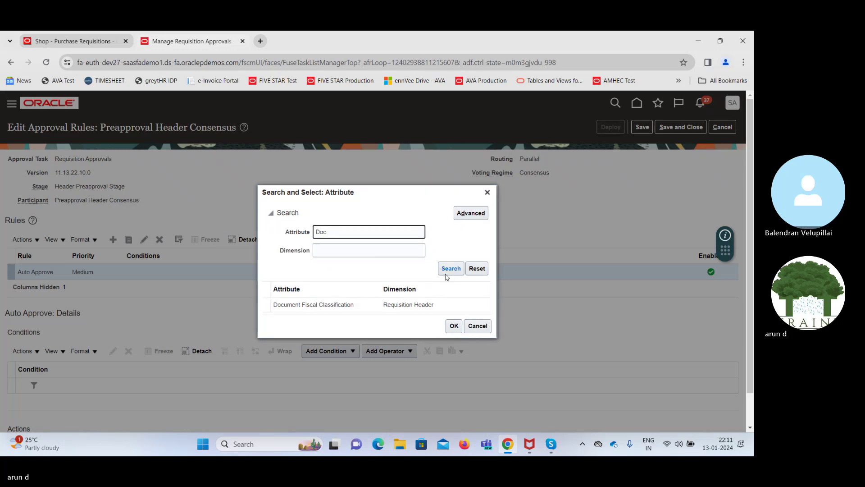
pyautogui.doubleClick(362, 231)
pyautogui.write('Prep')
pyautogui.click(448, 272)
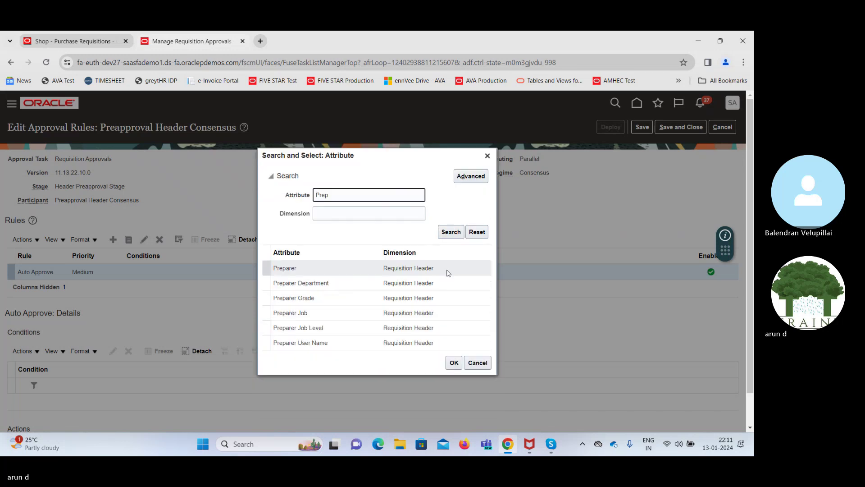
pyautogui.click(393, 268)
pyautogui.click(454, 362)
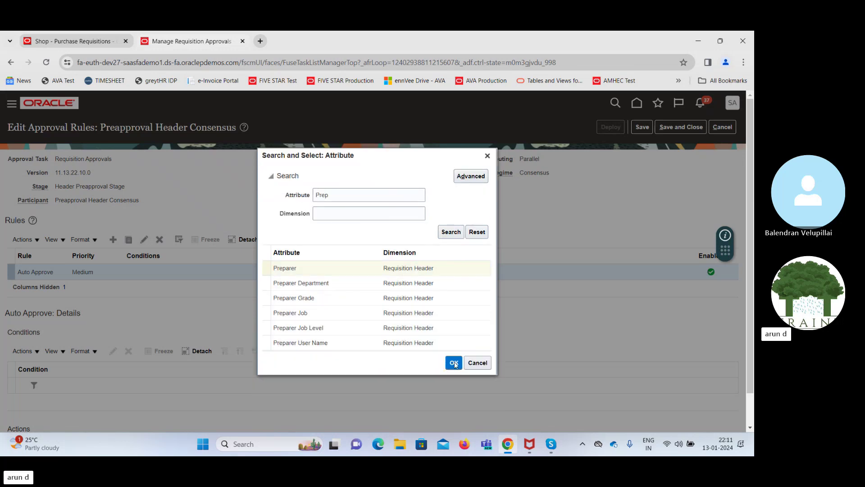
pyautogui.click(403, 296)
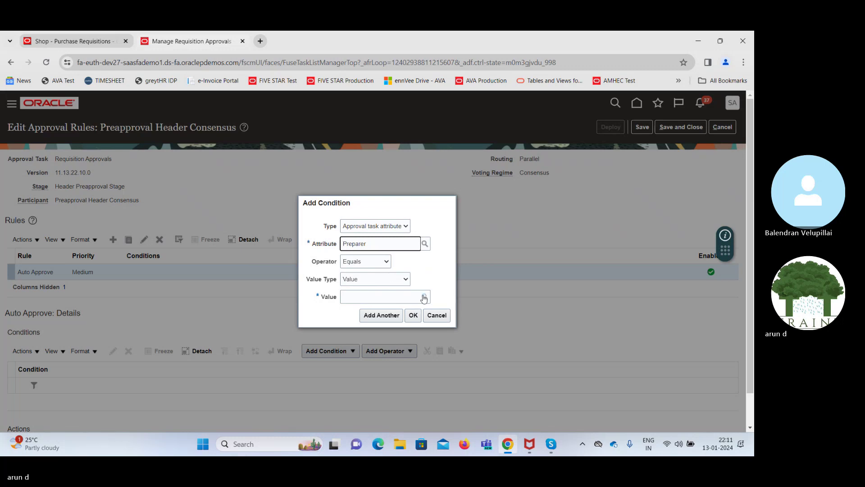
pyautogui.write('SAAS IMPL')
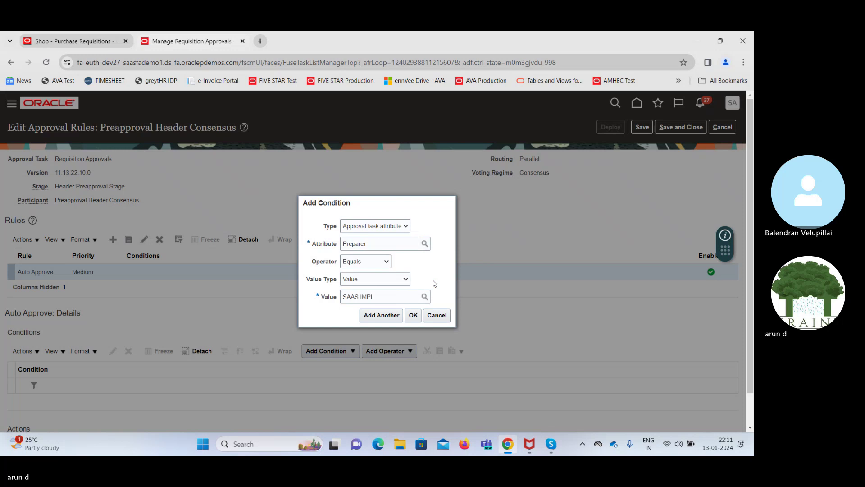
pyautogui.click(413, 315)
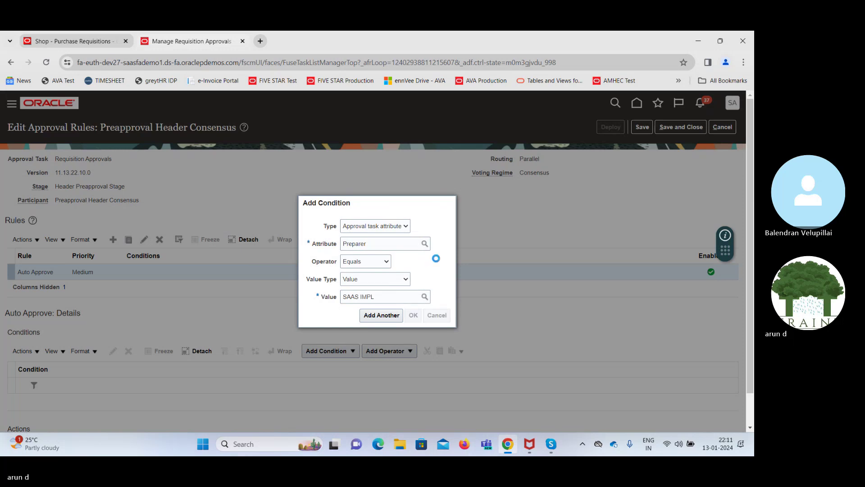
# Add an Automatic action with outcome Approved to the Auto Approve rule
pyautogui.scroll(-1, 254, 417)
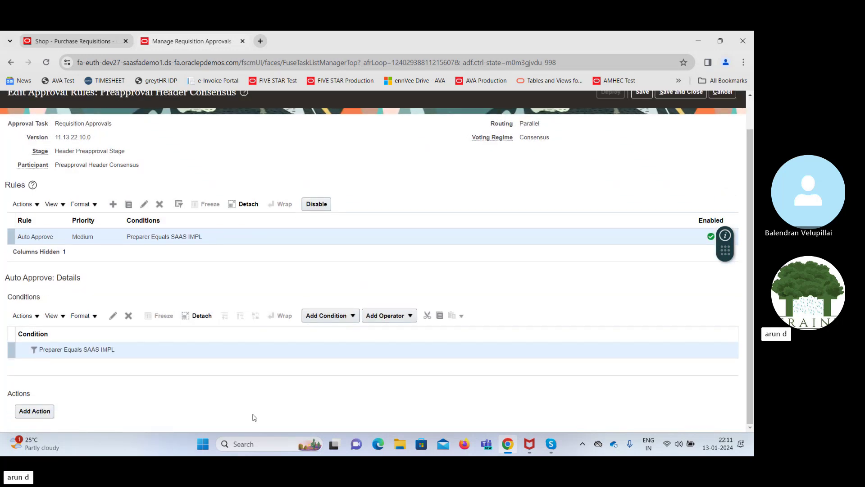
pyautogui.click(42, 412)
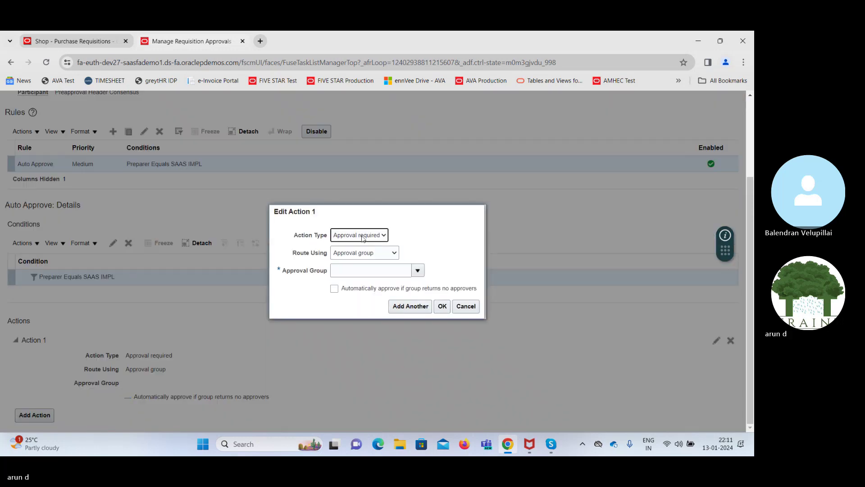
pyautogui.click(363, 238)
pyautogui.click(360, 256)
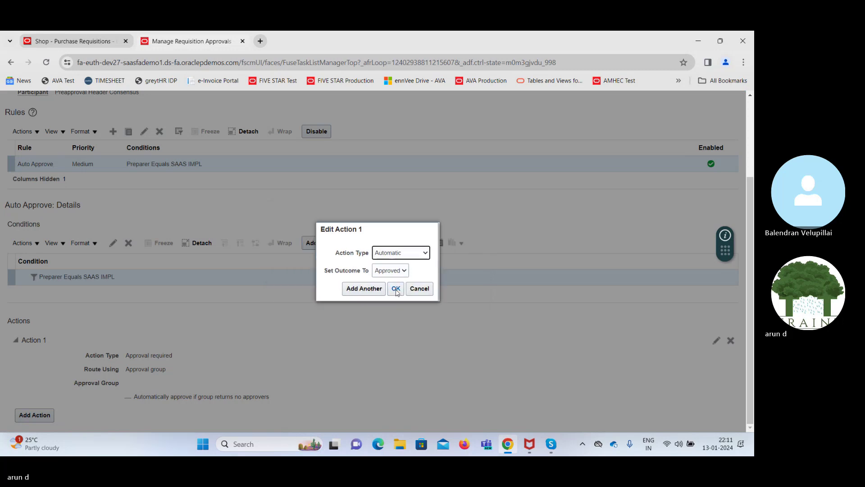
pyautogui.click(396, 289)
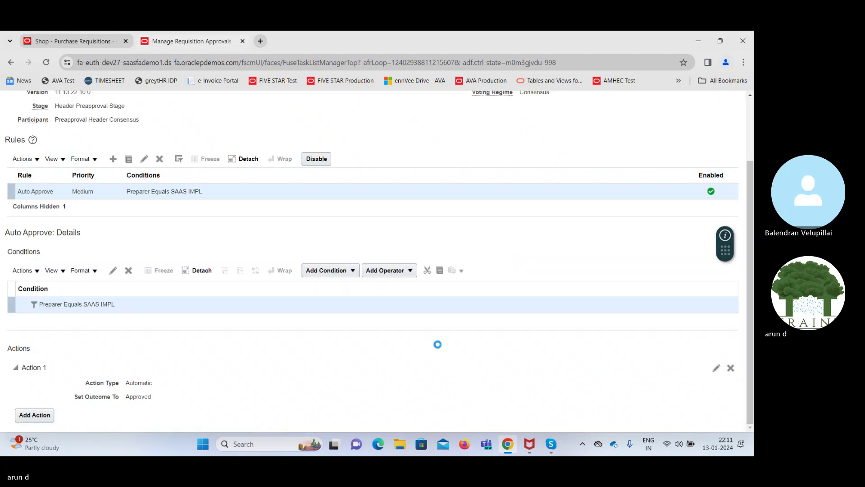
# Save the Auto Approve rule and deploy the approval rule changes
pyautogui.scroll(2, 555, 339)
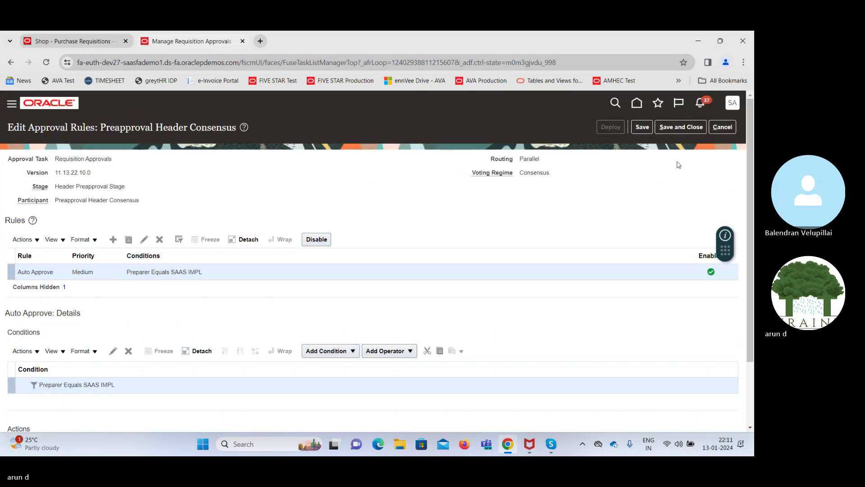
pyautogui.click(643, 128)
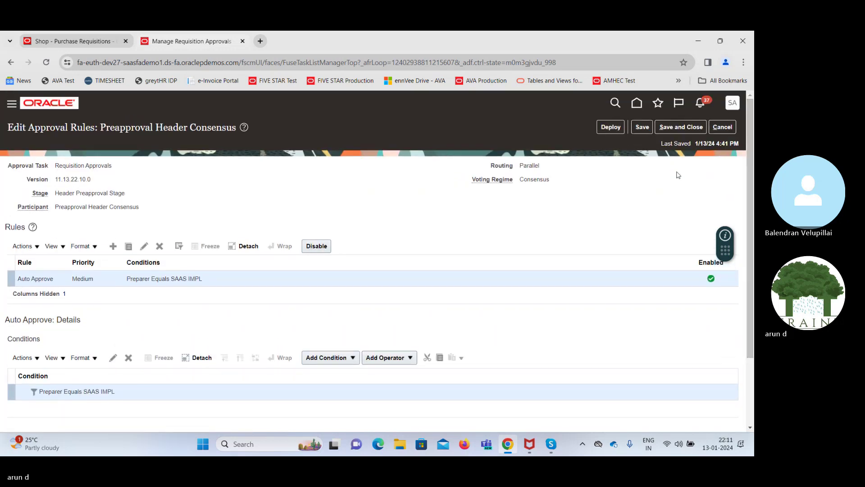
pyautogui.click(611, 127)
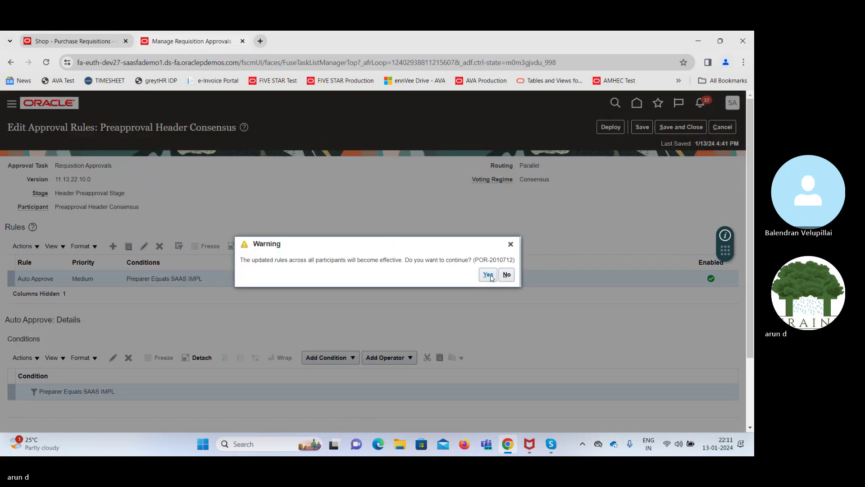
pyautogui.click(489, 275)
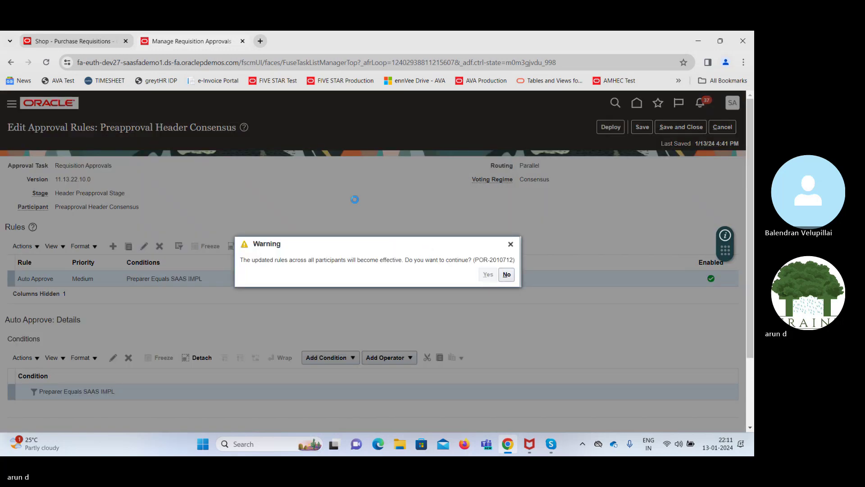
# Check Requisition 204135's stuck approval in the Transaction Console, then return to the approvals tab
pyautogui.click(104, 42)
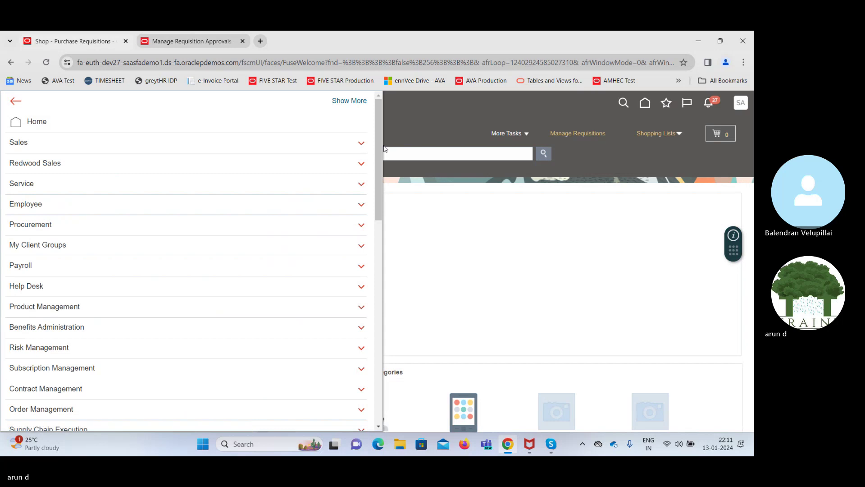
pyautogui.moveTo(380, 144); pyautogui.dragTo(379, 383)
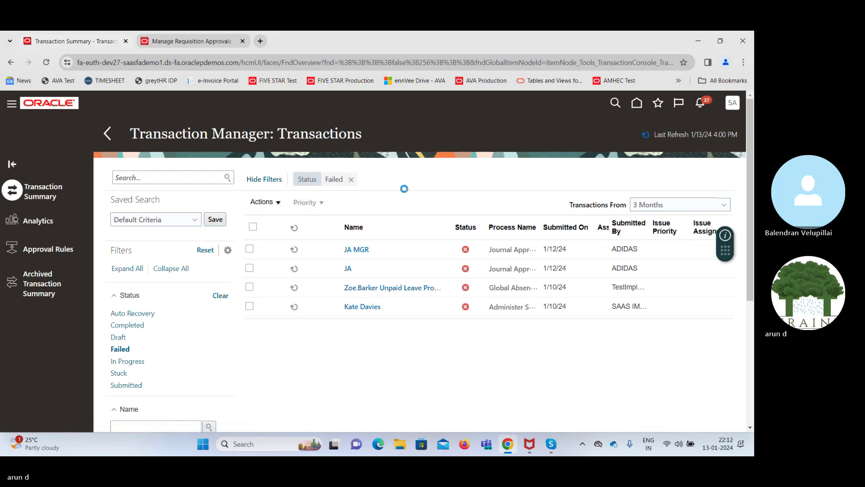
pyautogui.click(372, 250)
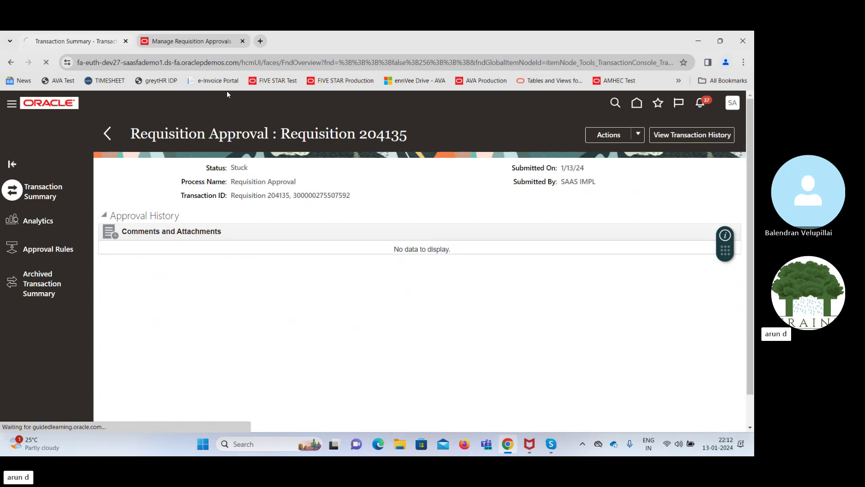
pyautogui.click(189, 42)
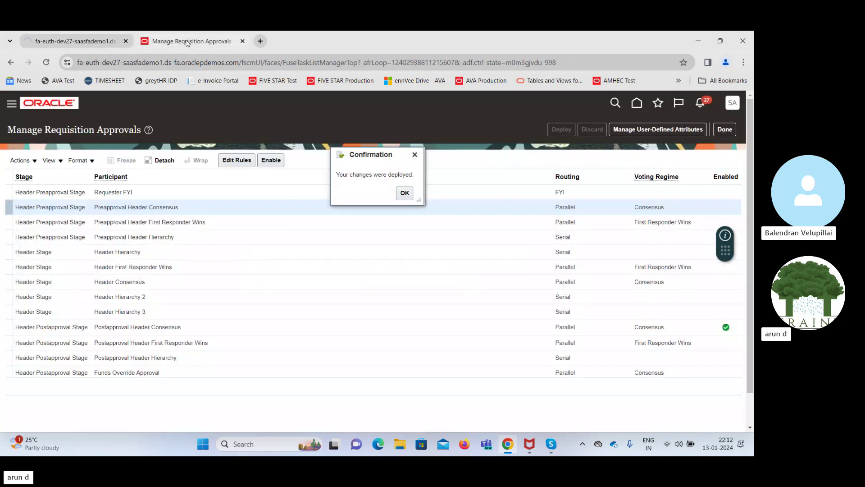
# Review Postapproval Header Consensus's auto-approval rule and BU condition unchanged, then save and close the rules
pyautogui.click(403, 194)
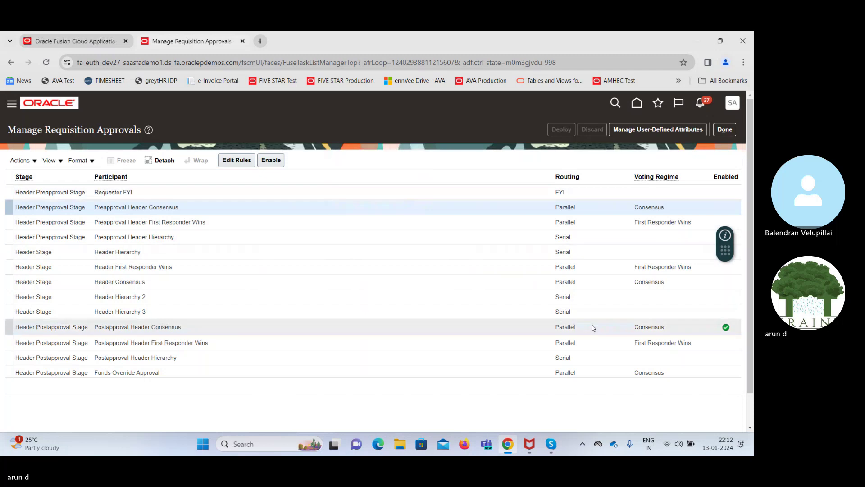
pyautogui.click(496, 331)
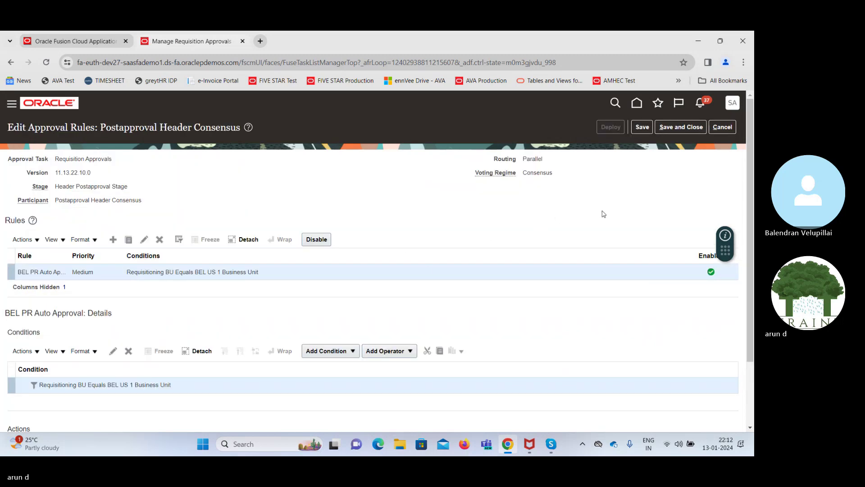
pyautogui.scroll(-2, 604, 214)
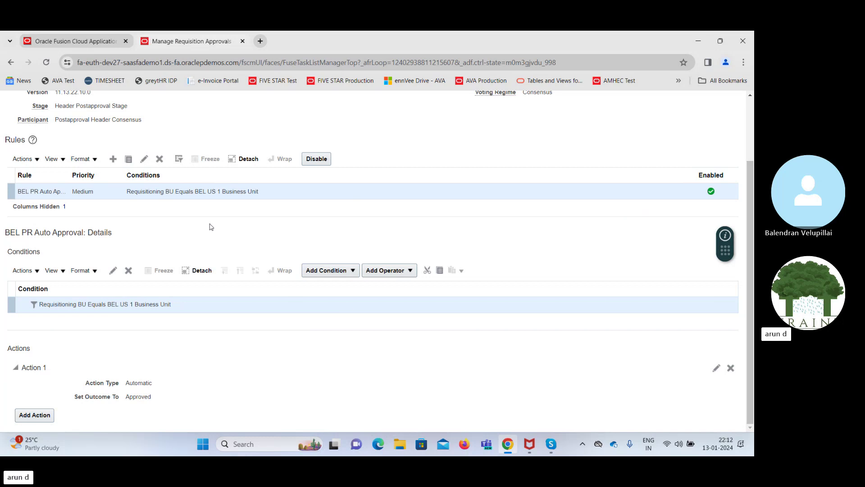
pyautogui.click(145, 160)
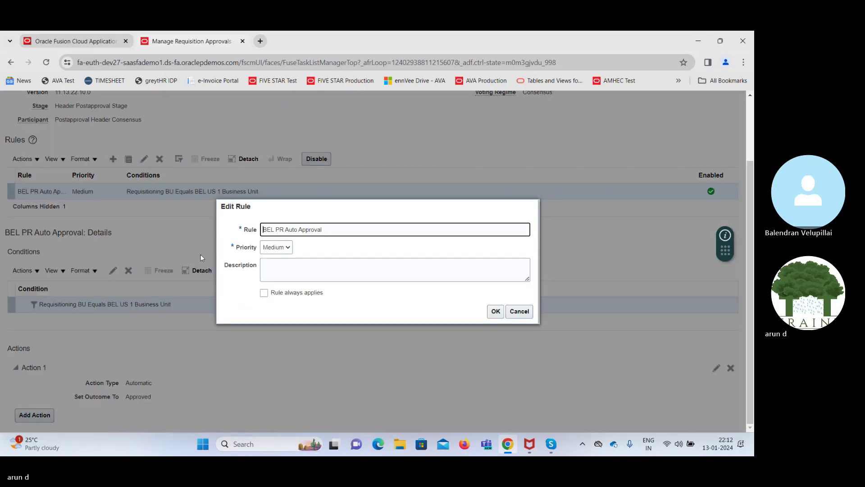
pyautogui.click(519, 311)
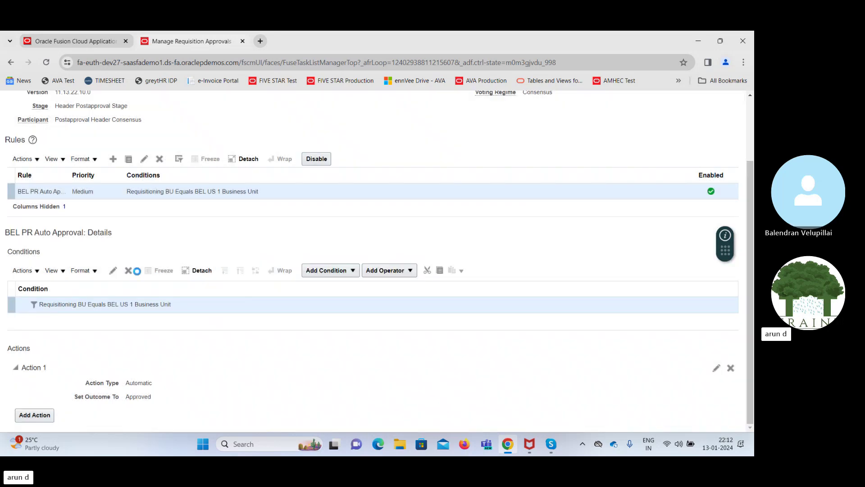
pyautogui.click(114, 271)
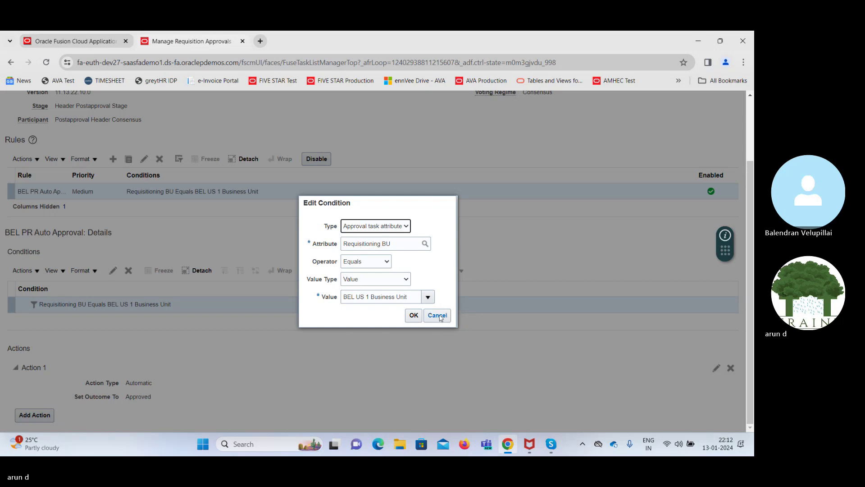
pyautogui.click(437, 316)
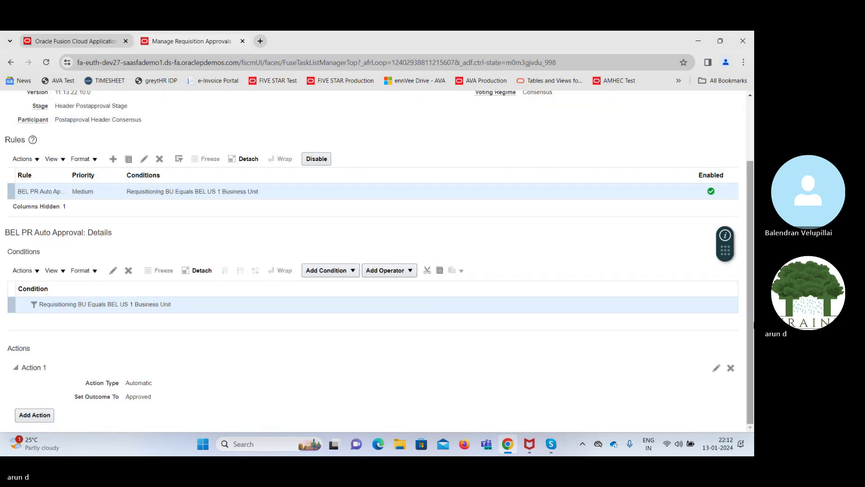
pyautogui.moveTo(752, 325); pyautogui.dragTo(752, 257)
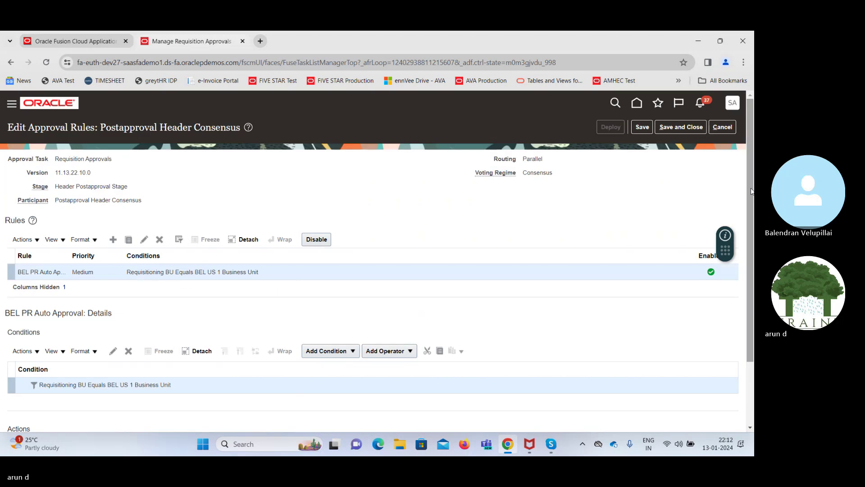
pyautogui.click(674, 127)
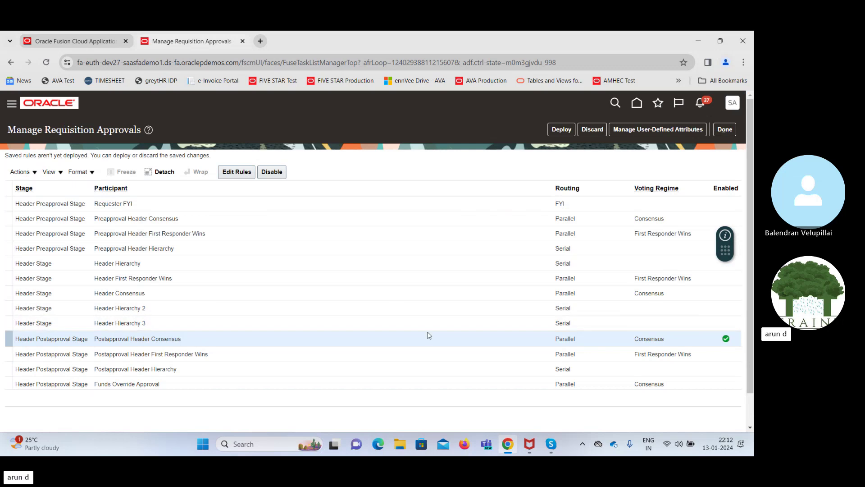
# Disable Postapproval Header Consensus, enable Preapproval Header Consensus, deploy, and finish managing approvals
pyautogui.click(269, 172)
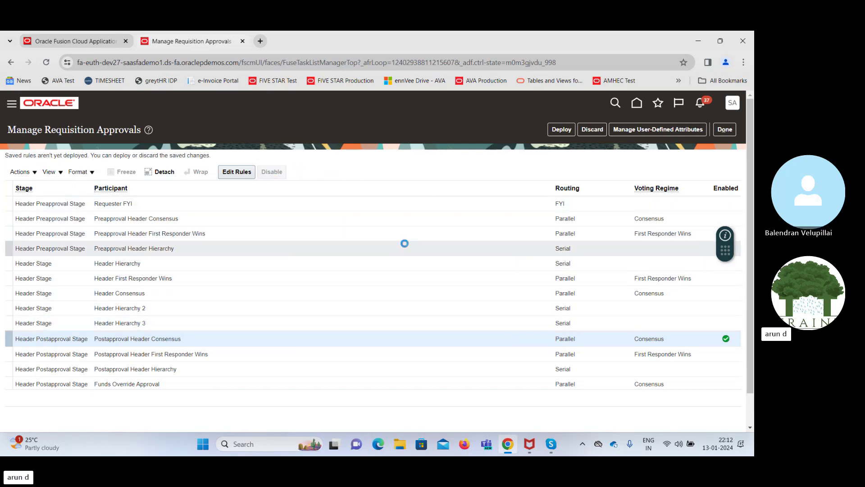
pyautogui.click(216, 219)
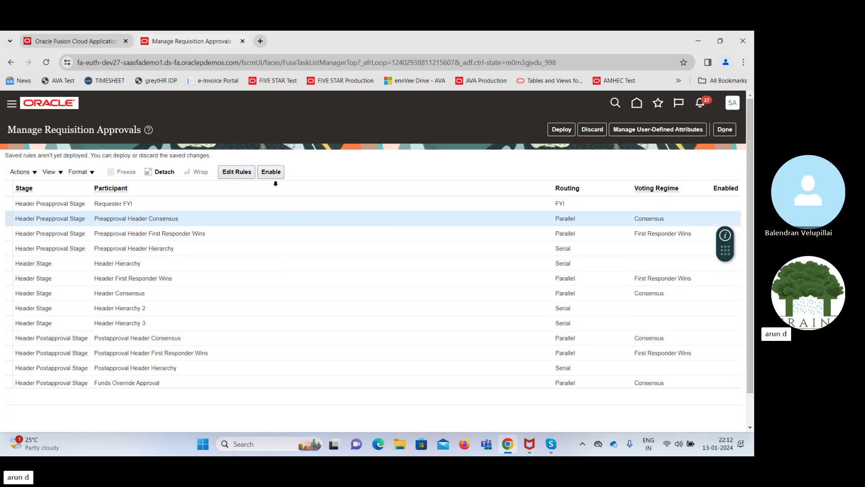
pyautogui.click(271, 172)
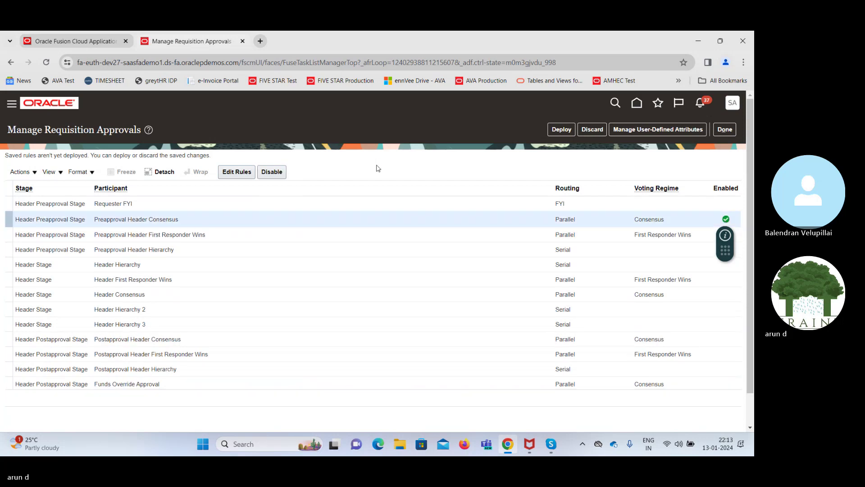
pyautogui.click(561, 130)
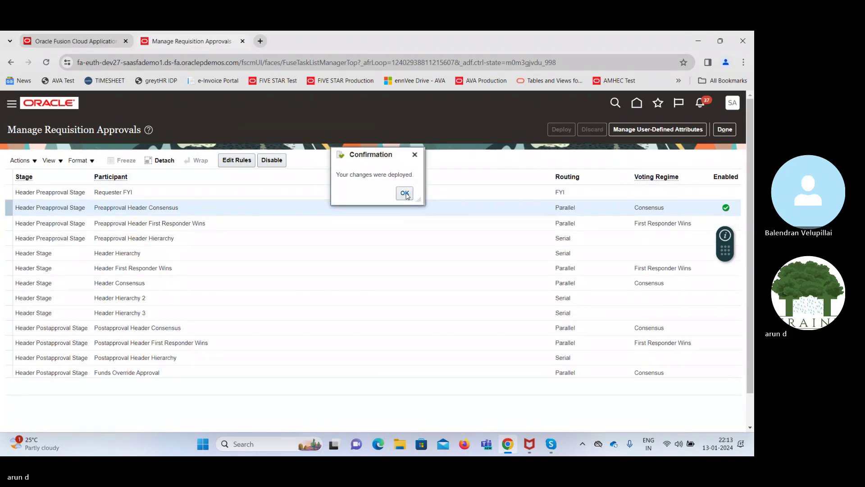
pyautogui.click(405, 193)
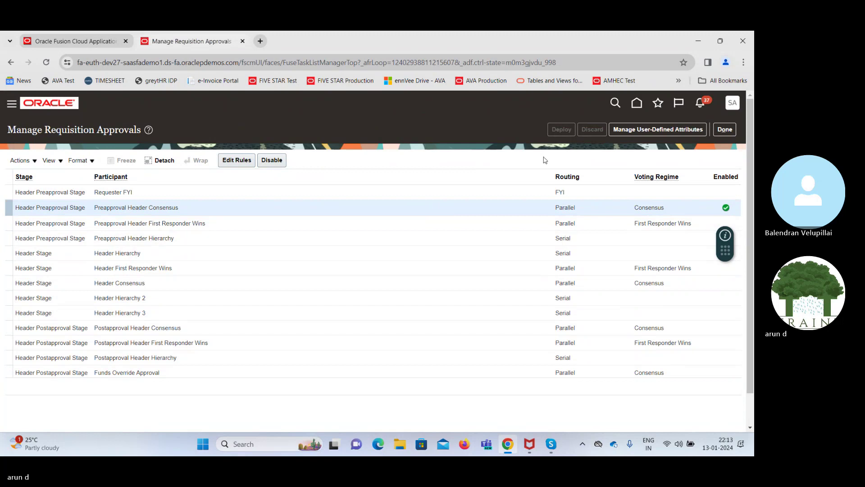
pyautogui.moveTo(752, 162)
pyautogui.mouseDown()
pyautogui.moveTo(753, 243)
pyautogui.moveTo(754, 161)
pyautogui.mouseUp()
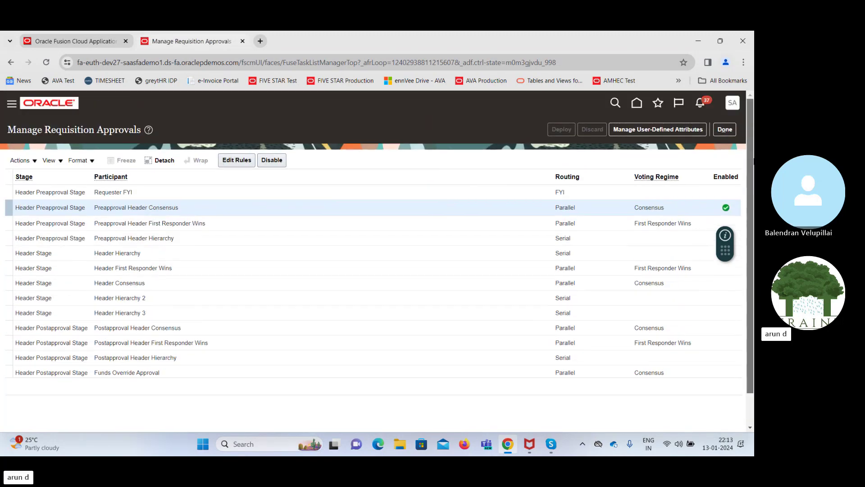
pyautogui.click(724, 130)
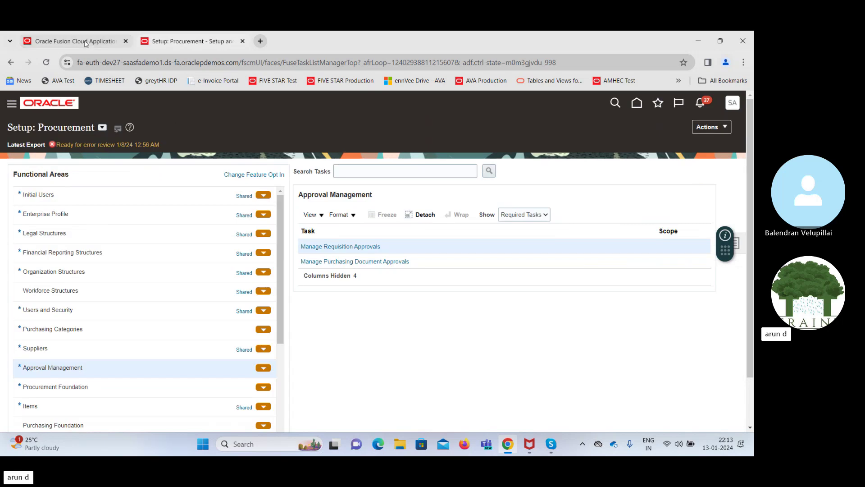
# Open the pending EQP Rental requisition from Purchase Requisitions on the home page
pyautogui.click(85, 42)
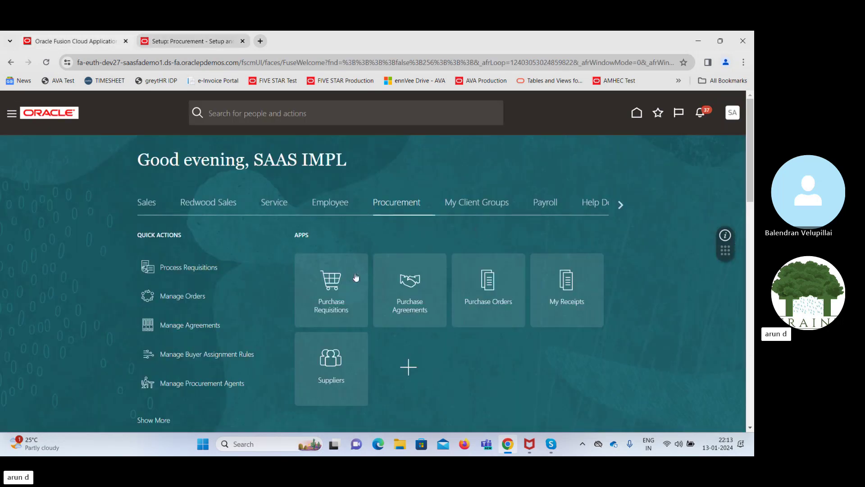
pyautogui.click(332, 283)
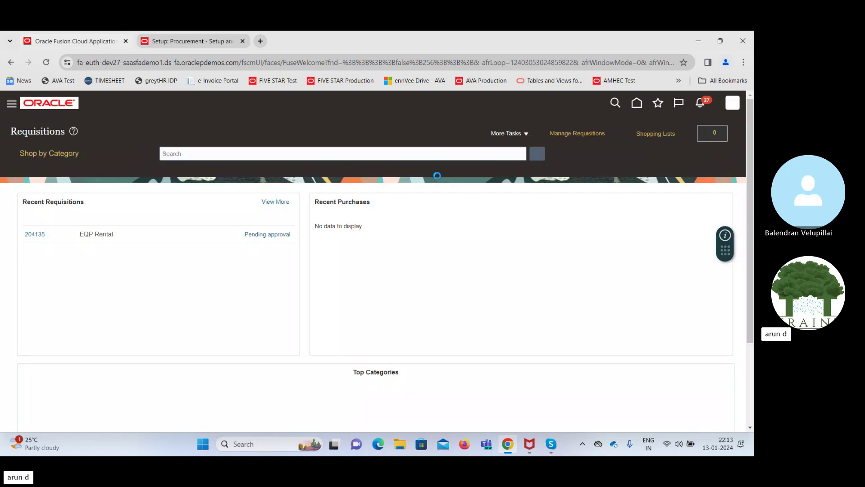
pyautogui.click(35, 235)
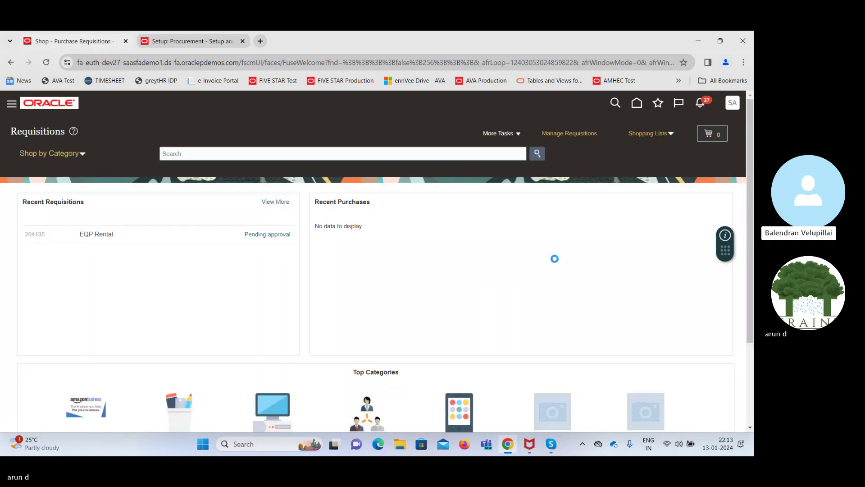
# Withdraw requisition 204135 from approval for editing, retrying after the first withdrawal error
pyautogui.click(700, 131)
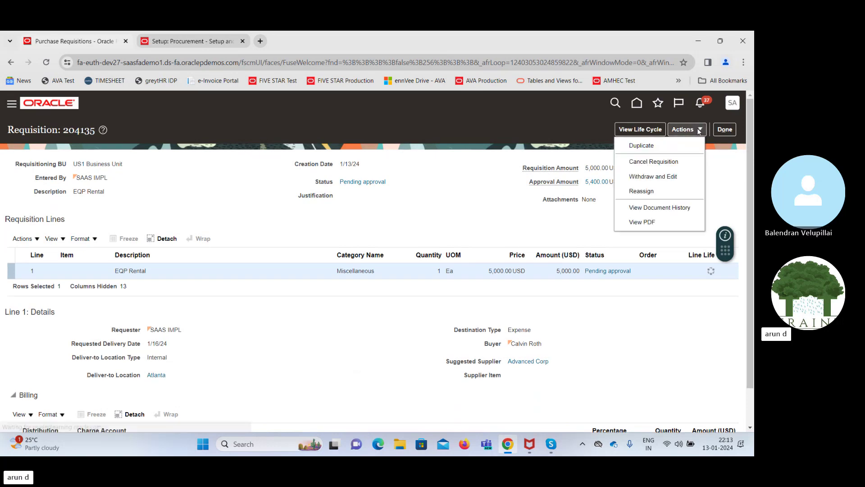
pyautogui.click(654, 177)
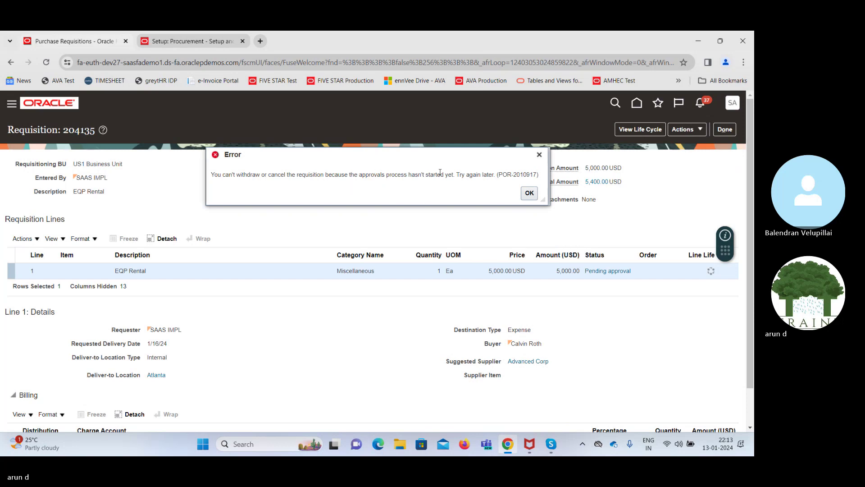
pyautogui.click(529, 193)
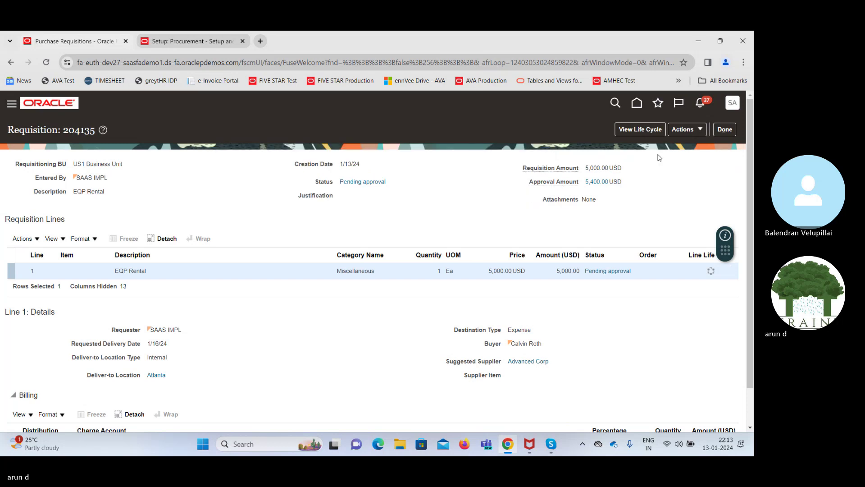
pyautogui.click(694, 130)
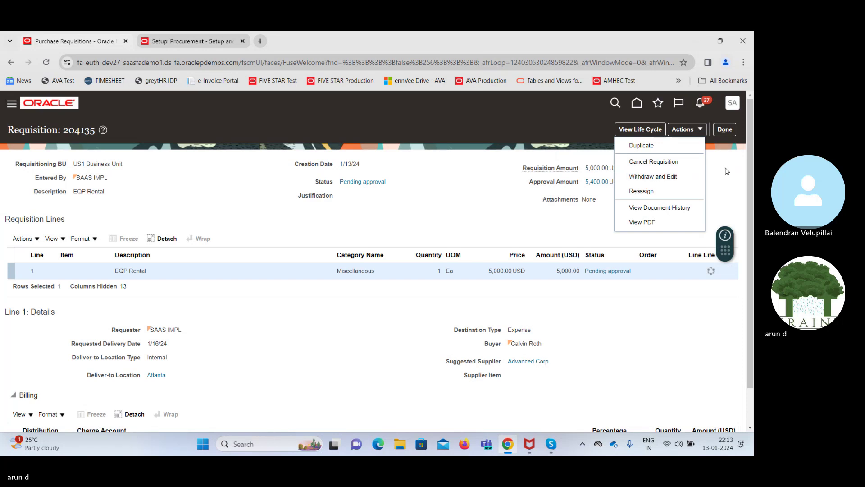
pyautogui.click(727, 171)
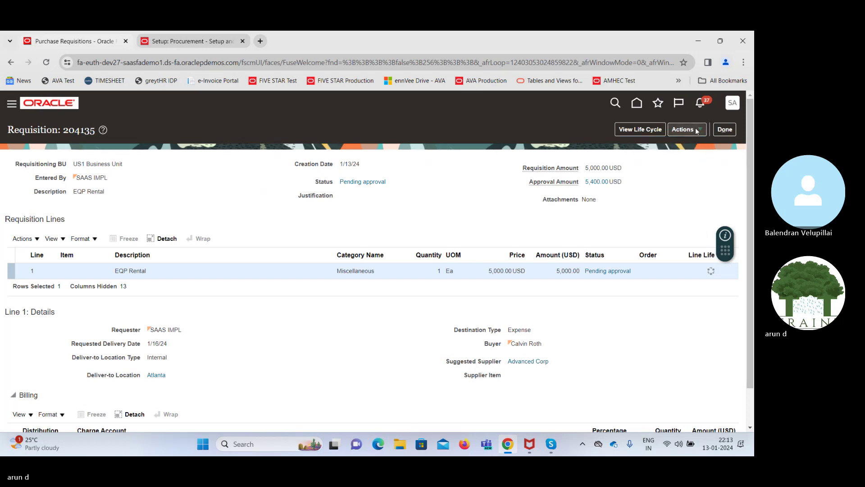
pyautogui.click(697, 131)
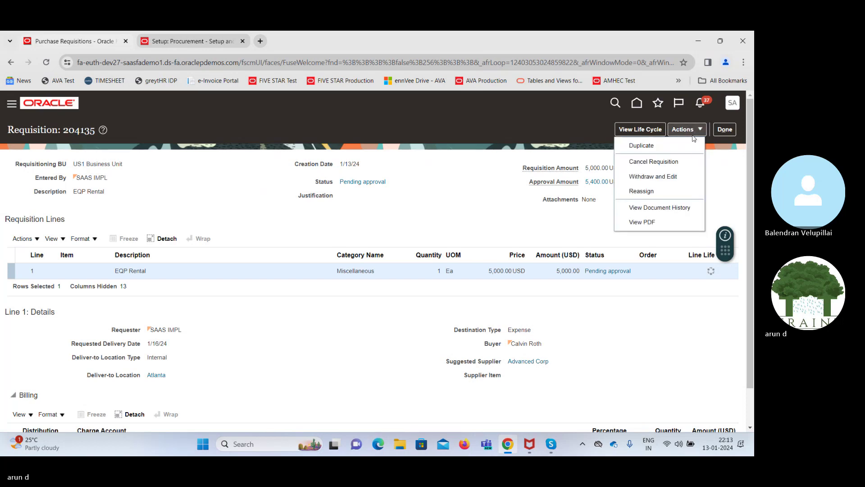
pyautogui.click(655, 177)
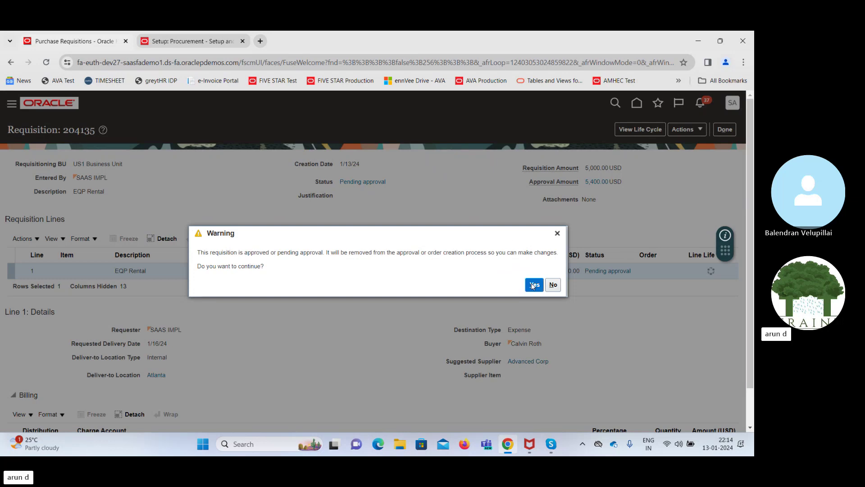
pyautogui.click(533, 285)
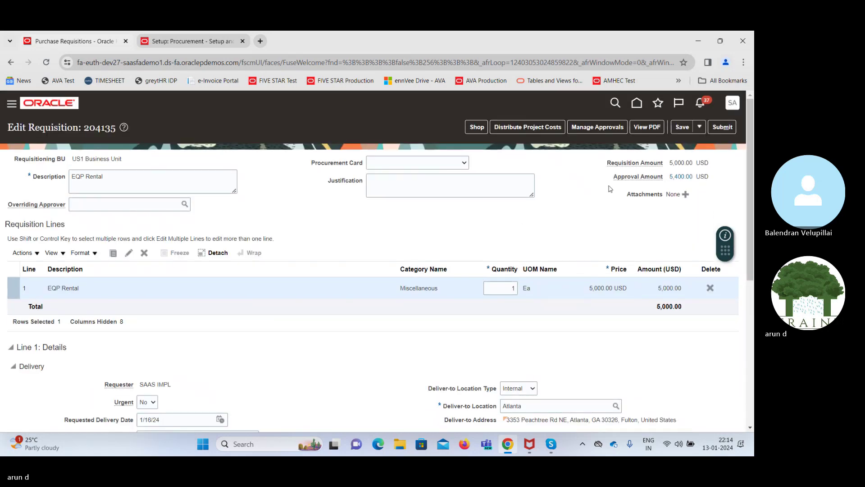
# Save requisition 204135 and resubmit it for approval, acknowledging the confirmation
pyautogui.click(679, 128)
pyautogui.click(721, 127)
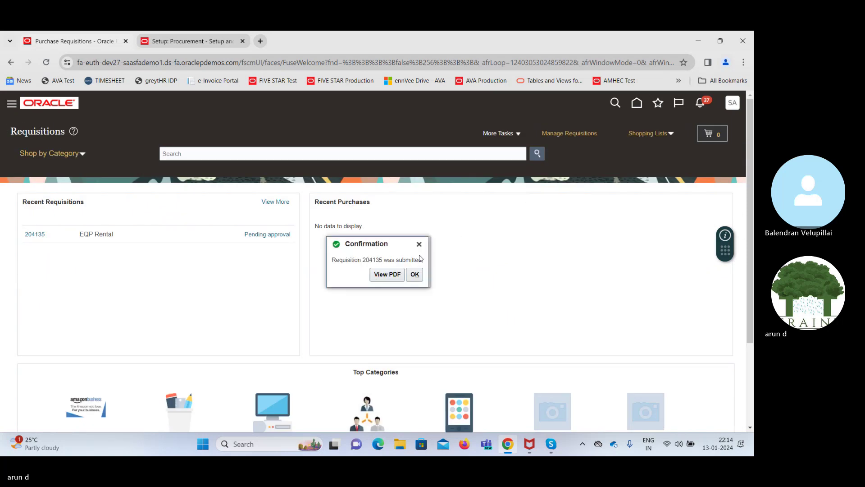
pyautogui.doubleClick(369, 260)
pyautogui.click(415, 274)
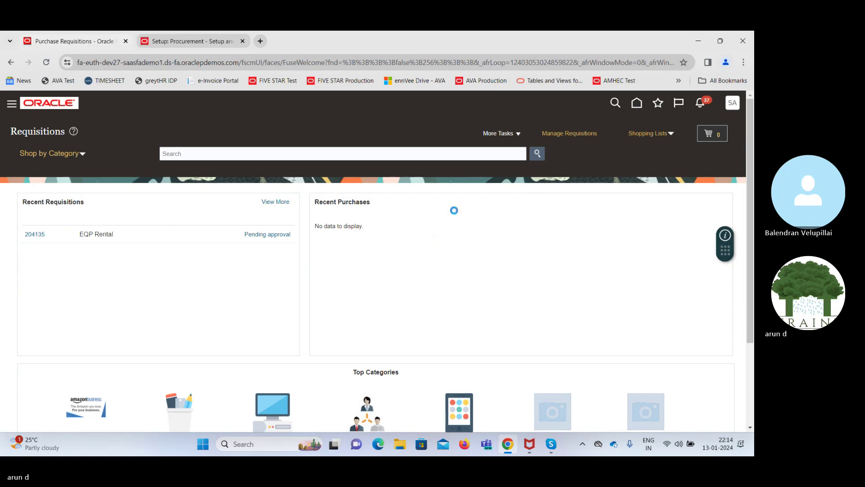
# Clear the Failed filter and review both Requisition 204135 approval transactions, completed and in-progress
pyautogui.click(201, 42)
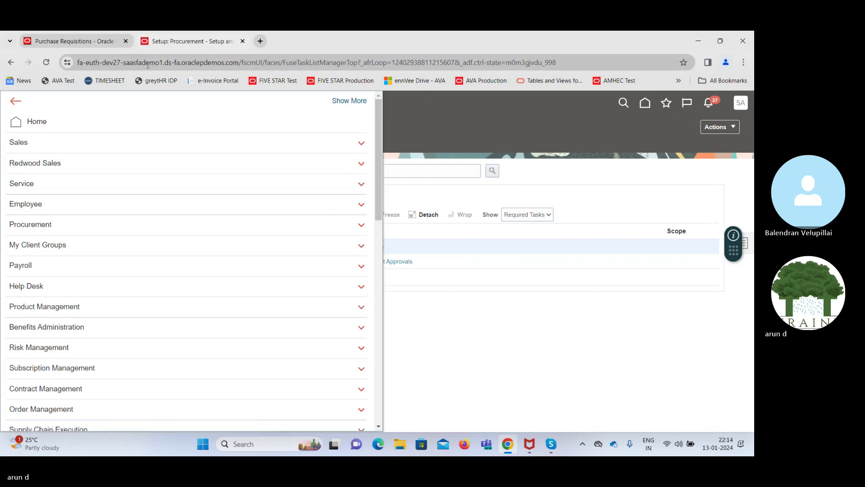
pyautogui.scroll(-15, 282, 375)
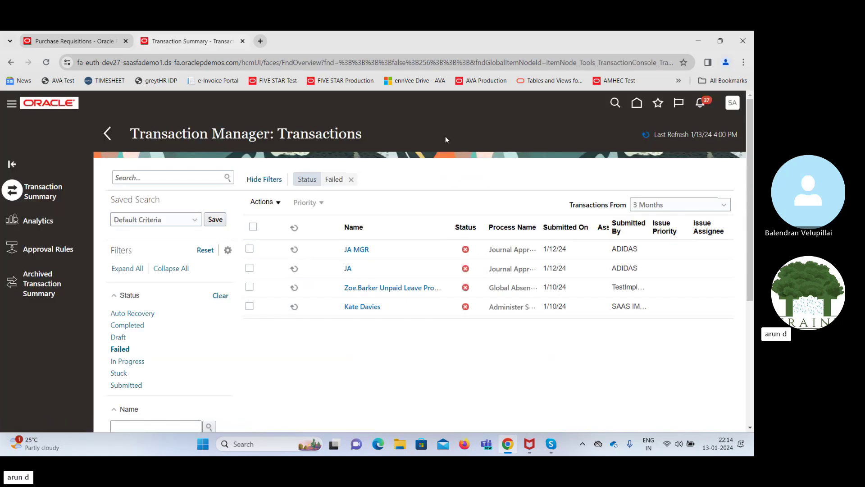
pyautogui.click(351, 179)
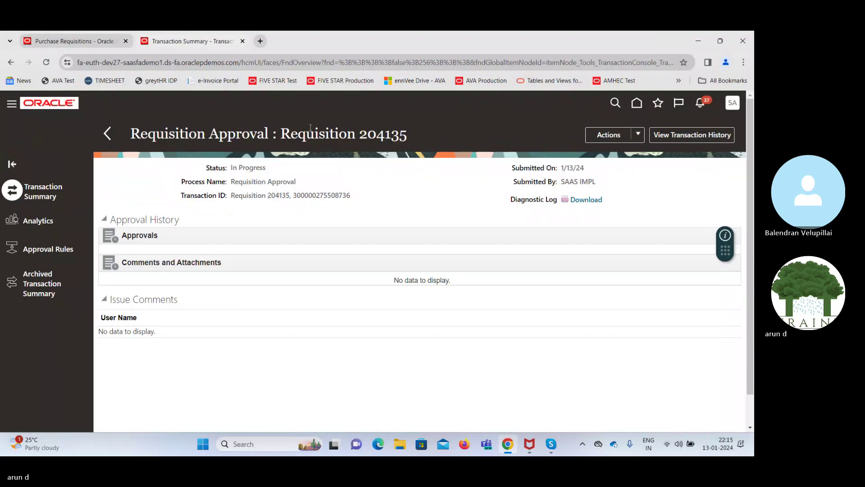
pyautogui.click(107, 134)
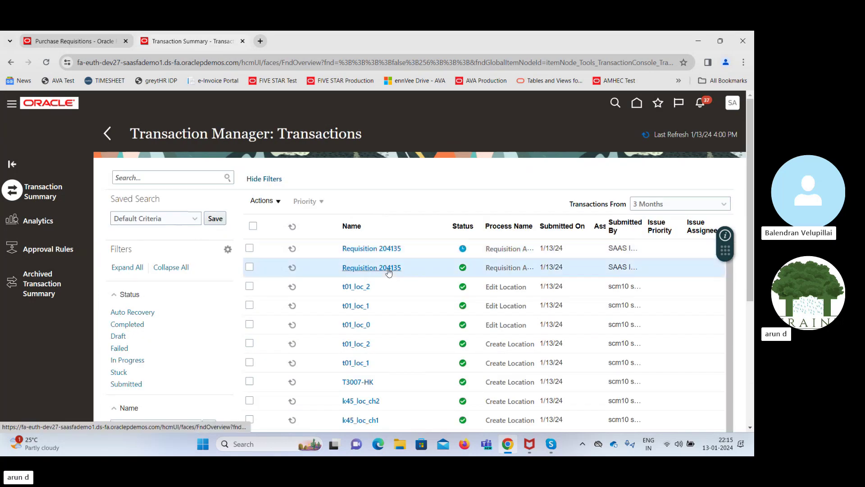
pyautogui.click(388, 270)
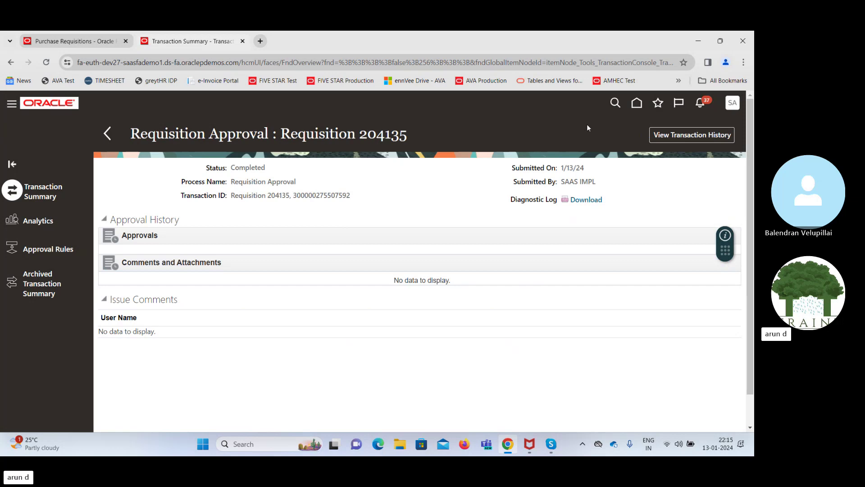
pyautogui.click(108, 136)
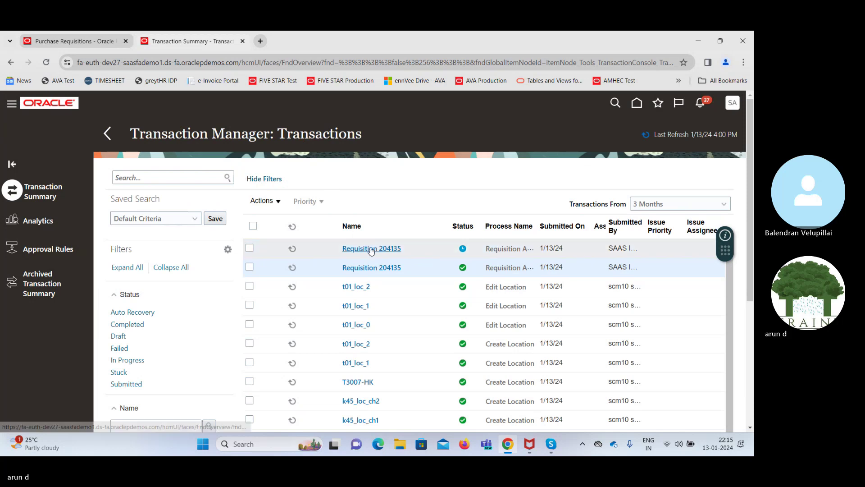
pyautogui.click(369, 248)
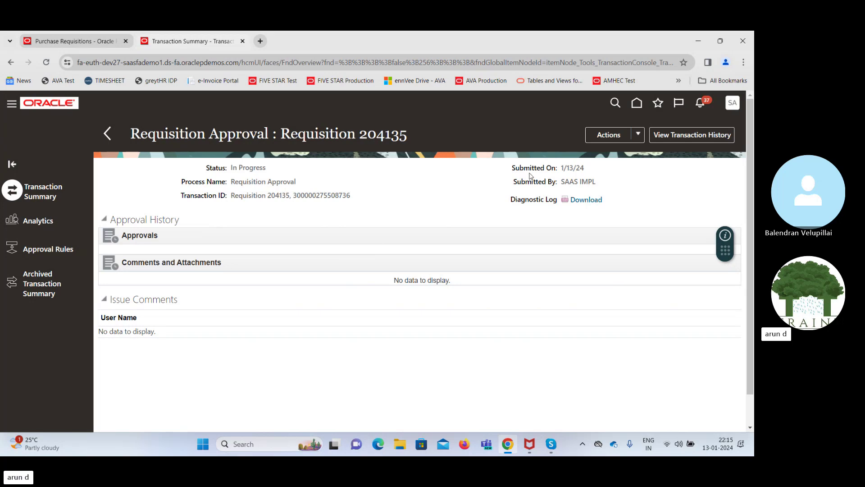
pyautogui.click(637, 105)
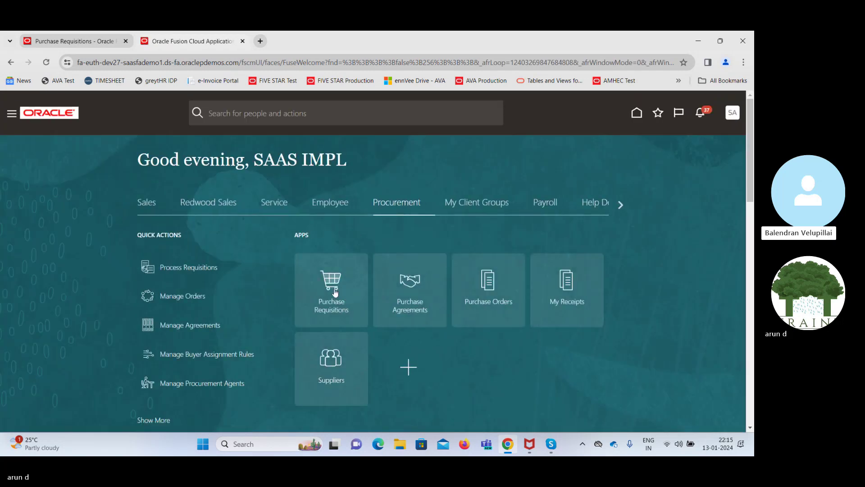
# Confirm requisition 204135 for EQP Rental shows approved in Recent Requisitions, then return home
pyautogui.click(335, 293)
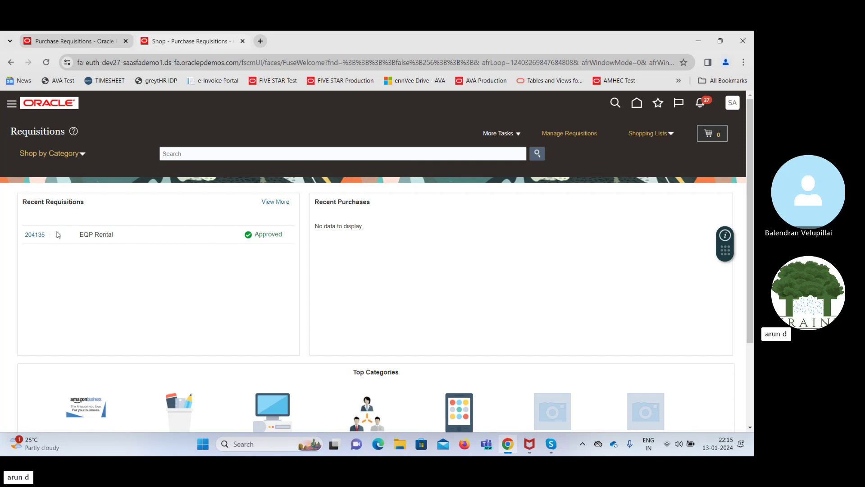
pyautogui.click(637, 104)
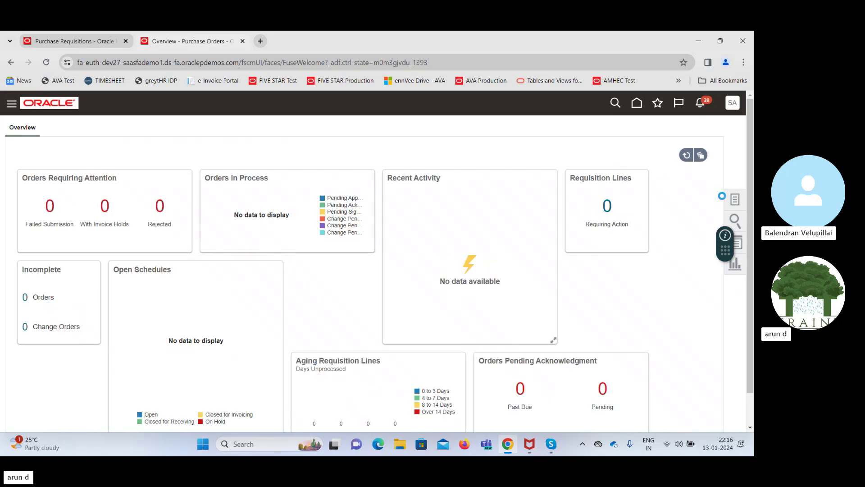
# Search Process Requisitions for requisition 204135 with the Buyer field cleared and select its line
pyautogui.click(735, 199)
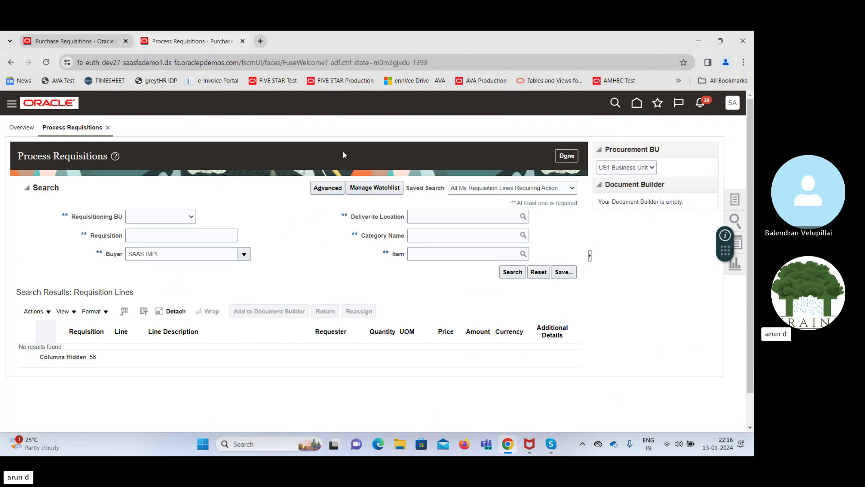
pyautogui.click(166, 236)
pyautogui.write('204135')
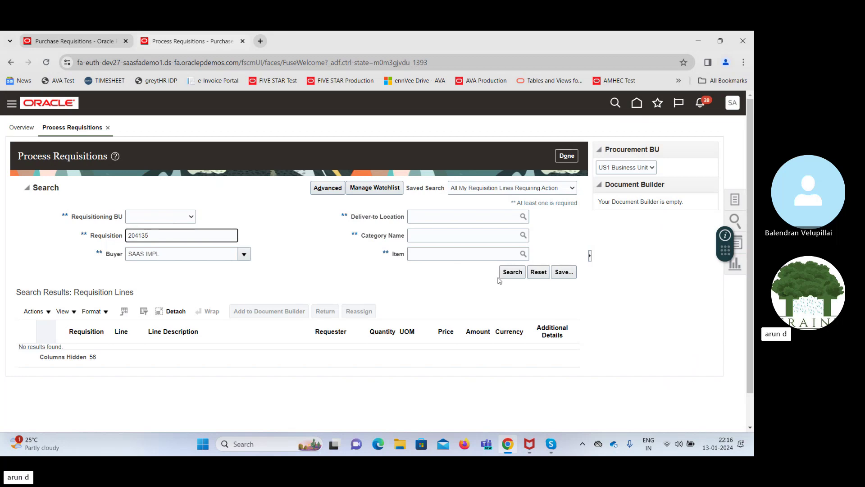
pyautogui.click(511, 275)
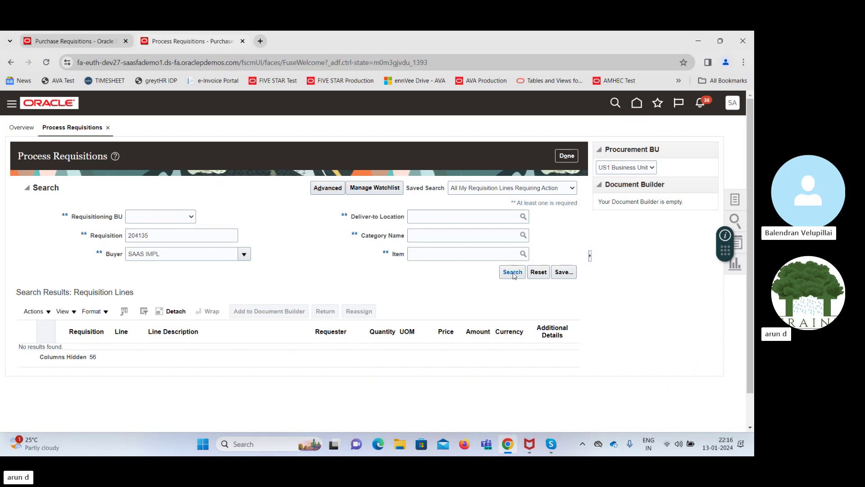
pyautogui.tripleClick(174, 253)
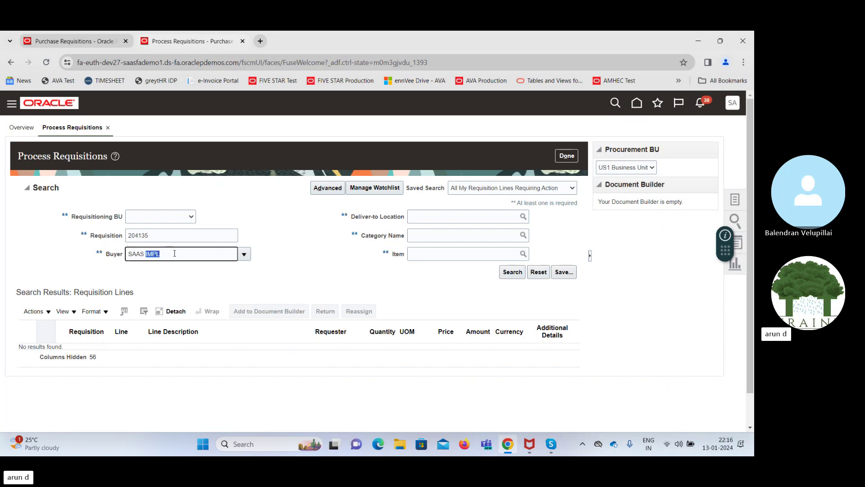
pyautogui.press('BackSpace')
pyautogui.press('Tab')
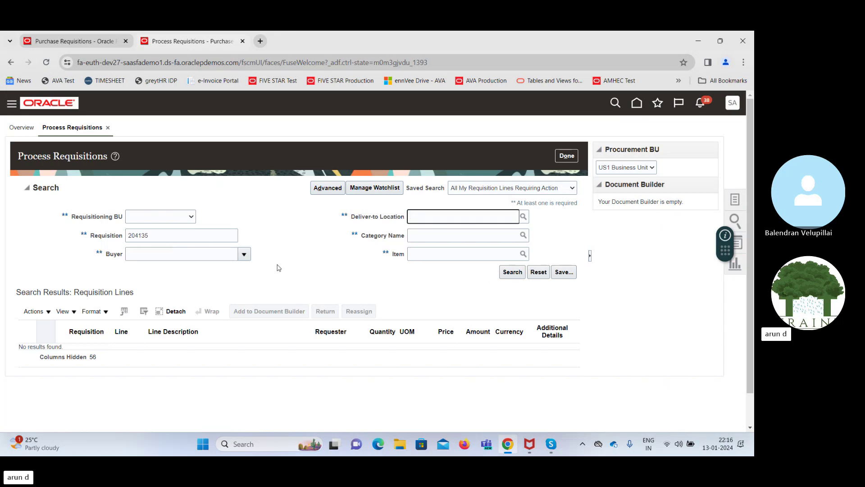
pyautogui.click(514, 272)
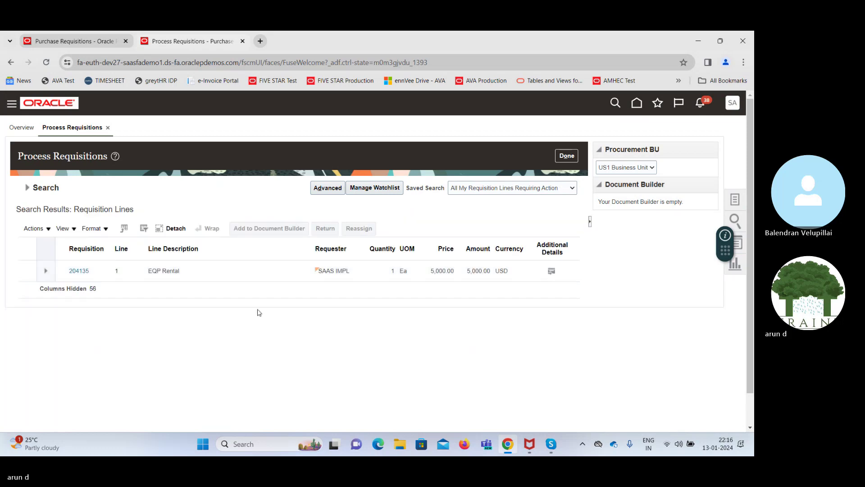
pyautogui.click(231, 273)
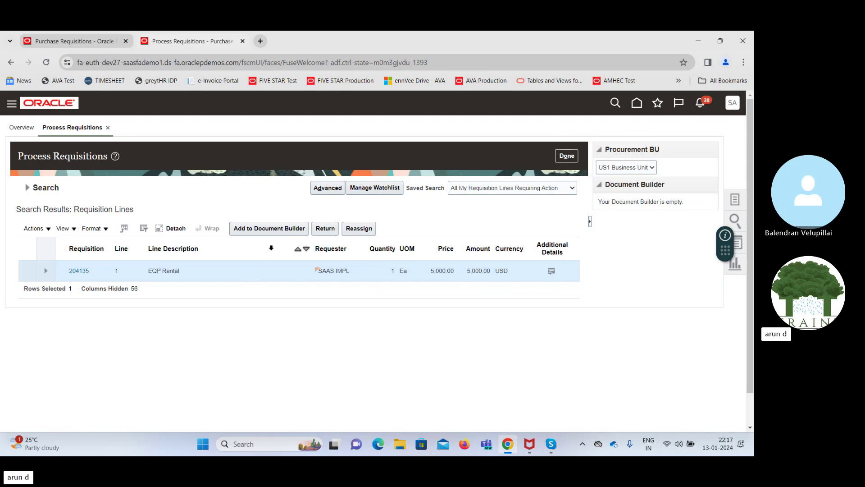
# Add the EQP Rental line to Document Builder as a New Order for Advanced Corp, AC US1, USD
pyautogui.click(264, 229)
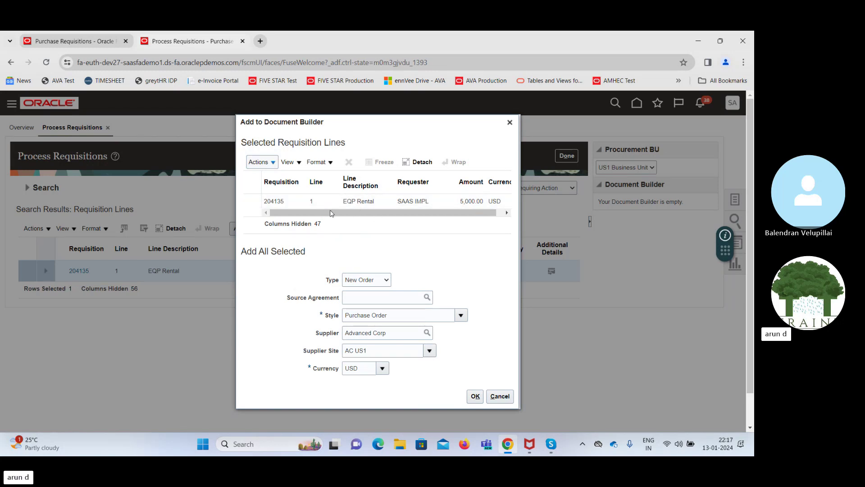
pyautogui.moveTo(331, 213); pyautogui.dragTo(359, 213)
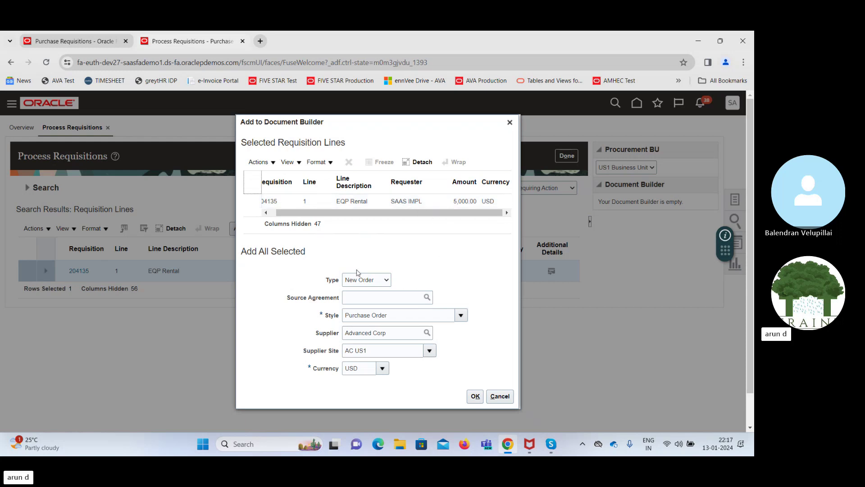
pyautogui.click(364, 281)
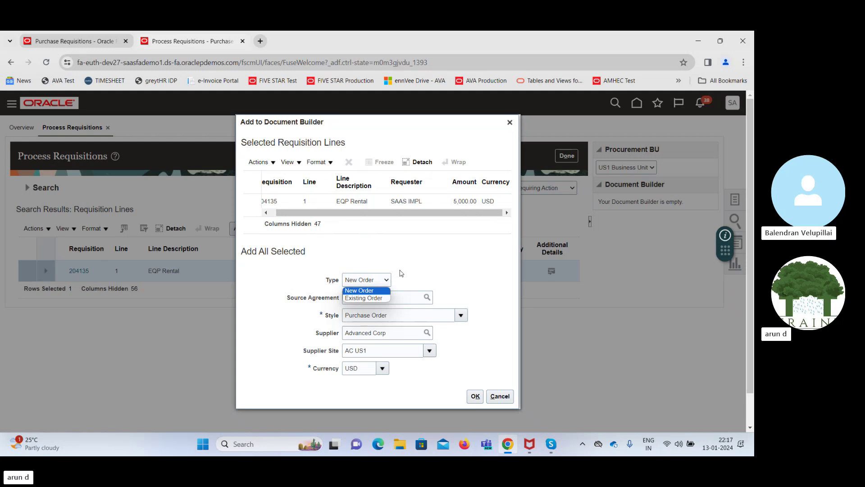
pyautogui.click(423, 273)
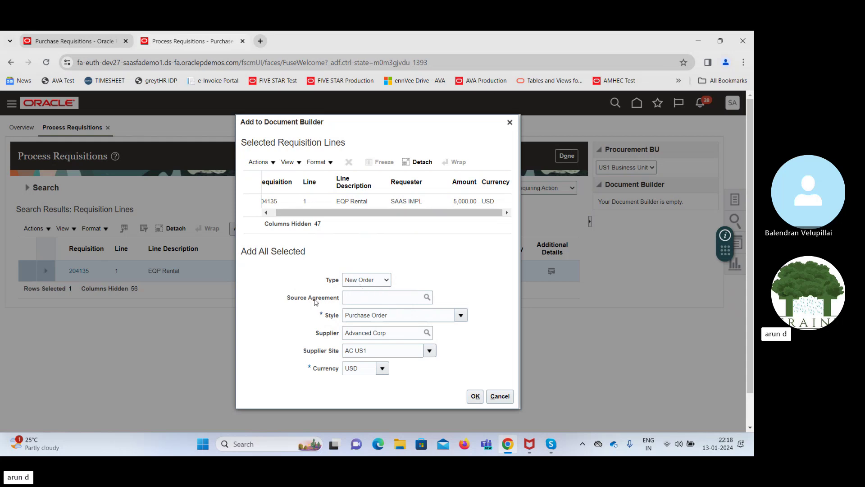
pyautogui.moveTo(297, 300); pyautogui.dragTo(342, 300)
pyautogui.click(437, 278)
# Add the EQP Rental line to the document builder and create a purchase order from it
pyautogui.click(474, 396)
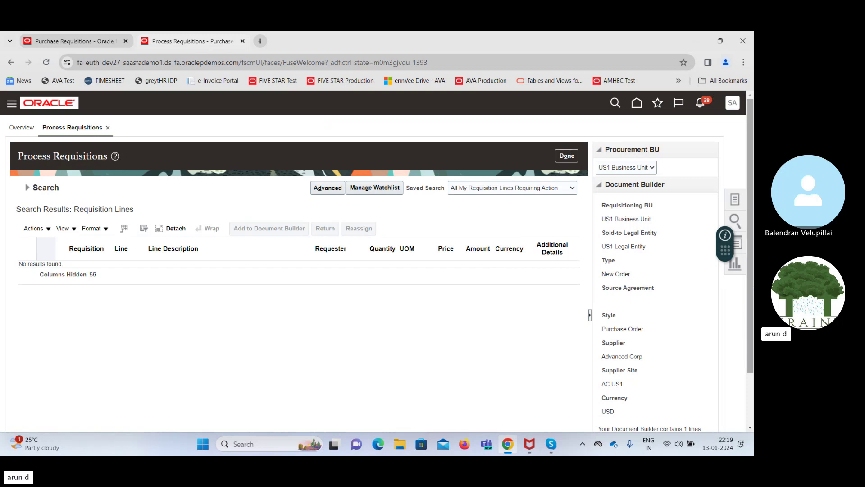
pyautogui.scroll(-2, 750, 290)
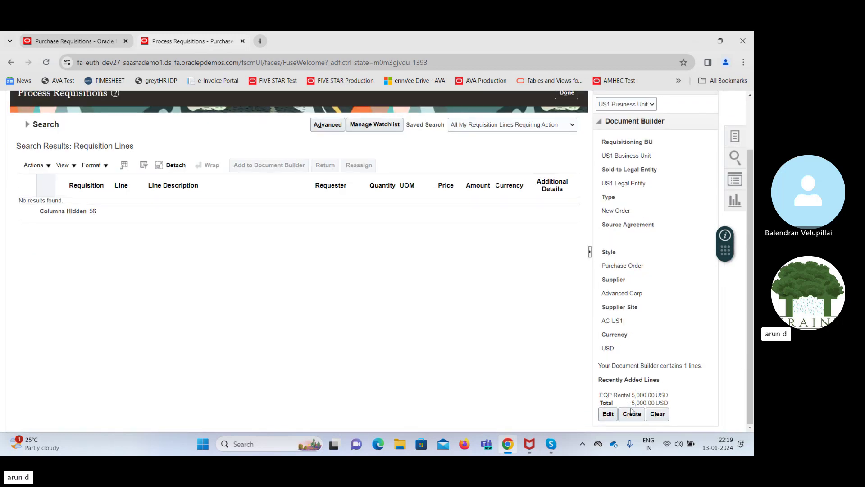
pyautogui.click(608, 414)
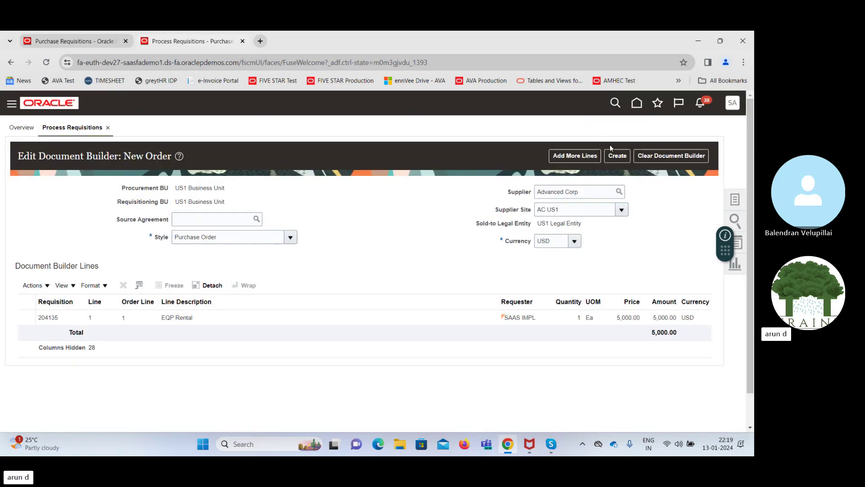
pyautogui.click(616, 155)
# Go through Setup and Maintenance > Approval Management to Manage Purchasing Document Approvals
pyautogui.click(63, 41)
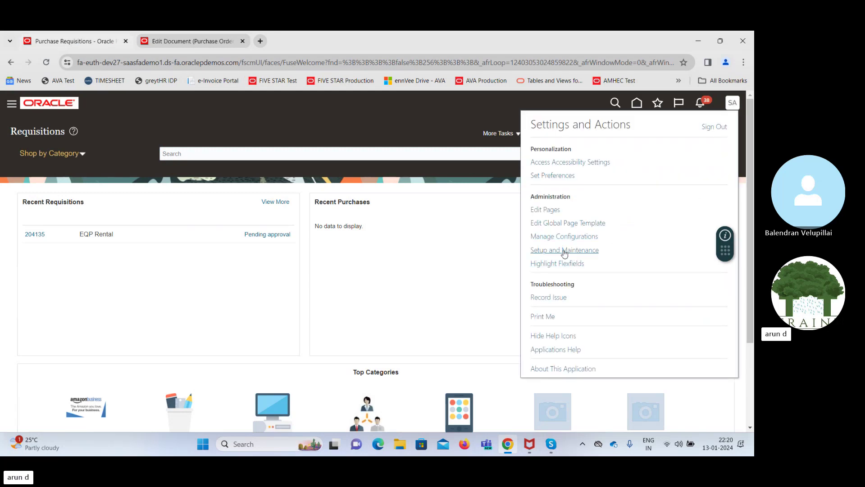
pyautogui.click(563, 251)
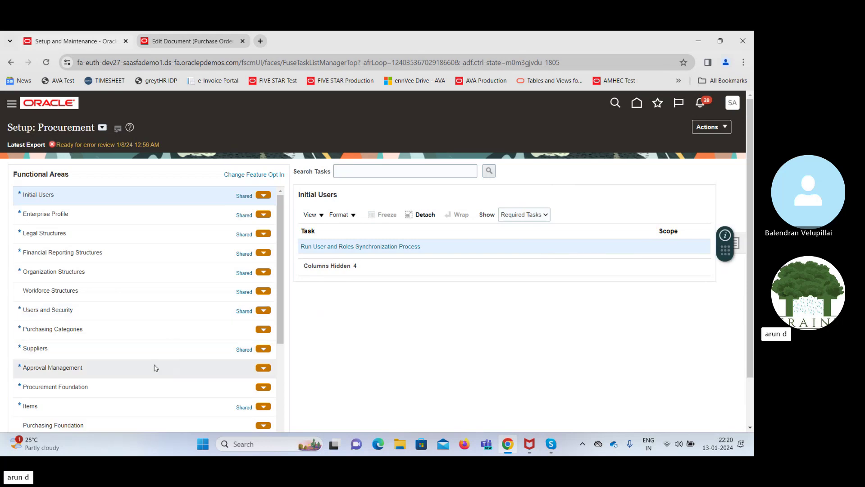
pyautogui.click(135, 367)
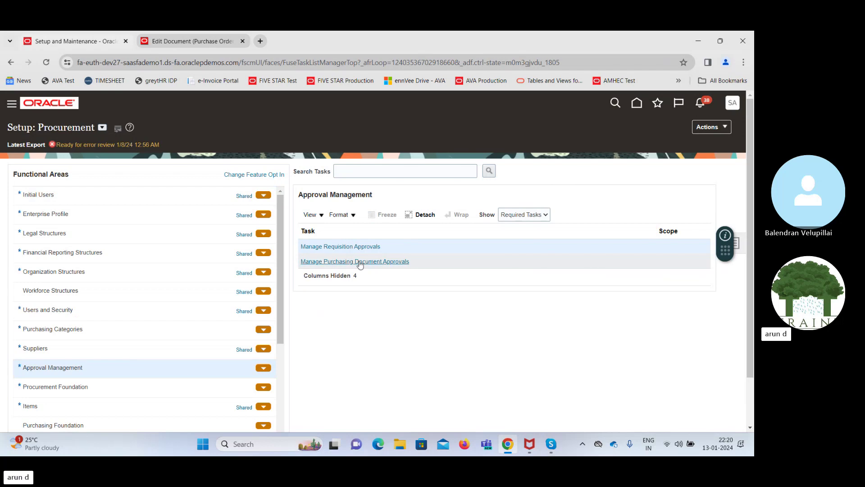
pyautogui.click(360, 262)
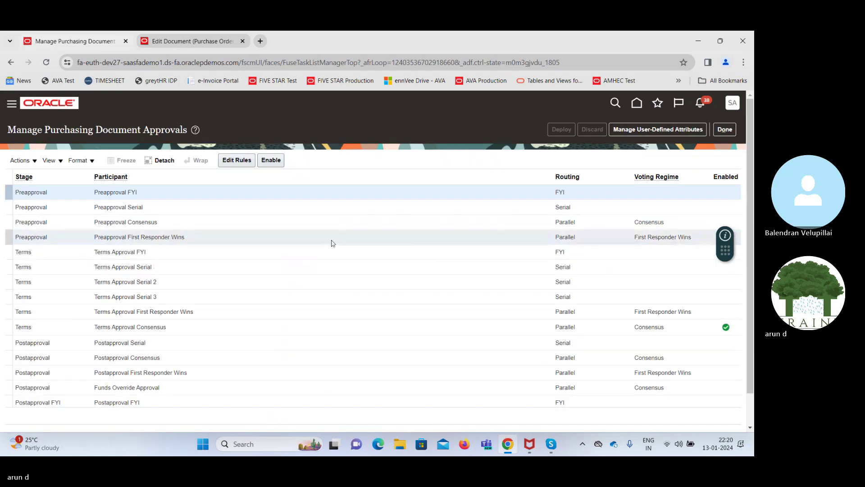
# Create a new rule named 'Auto Approve' in Preapproval Consensus
pyautogui.click(232, 163)
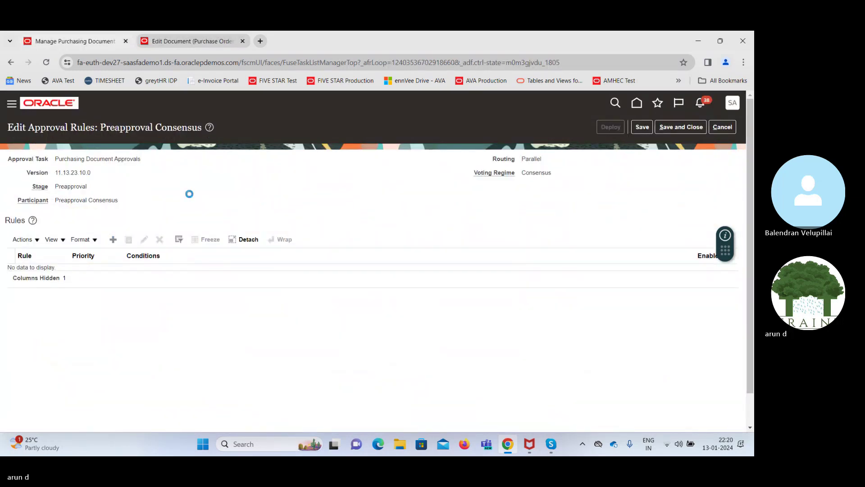
pyautogui.write('Auto')
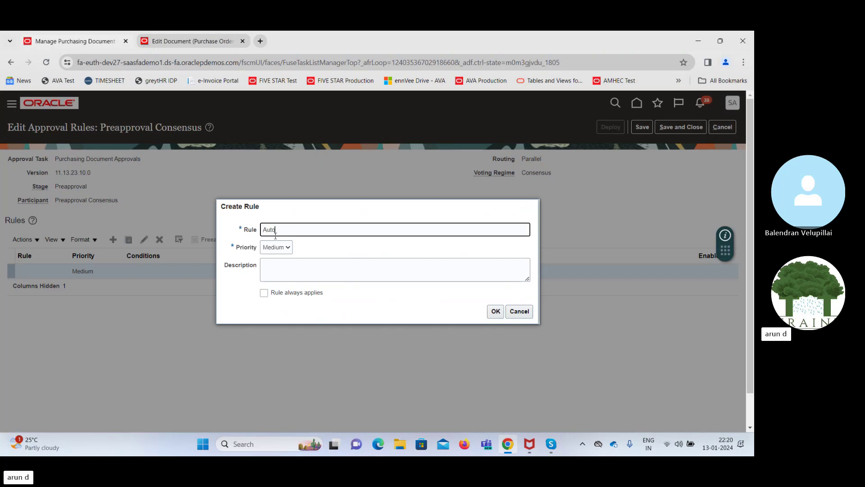
pyautogui.write(' Ap')
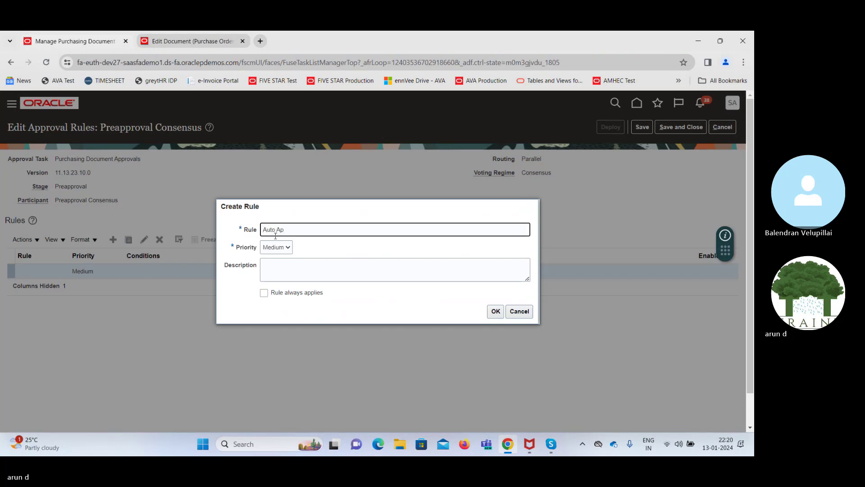
pyautogui.write('prove')
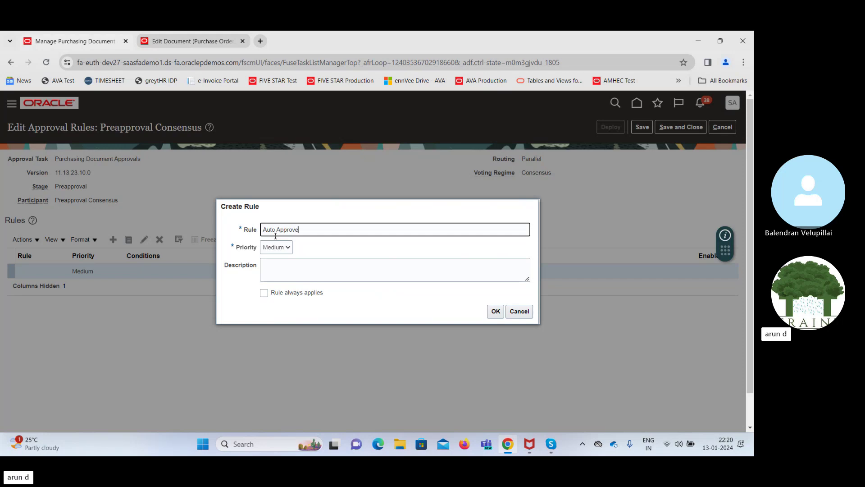
pyautogui.press('Tab')
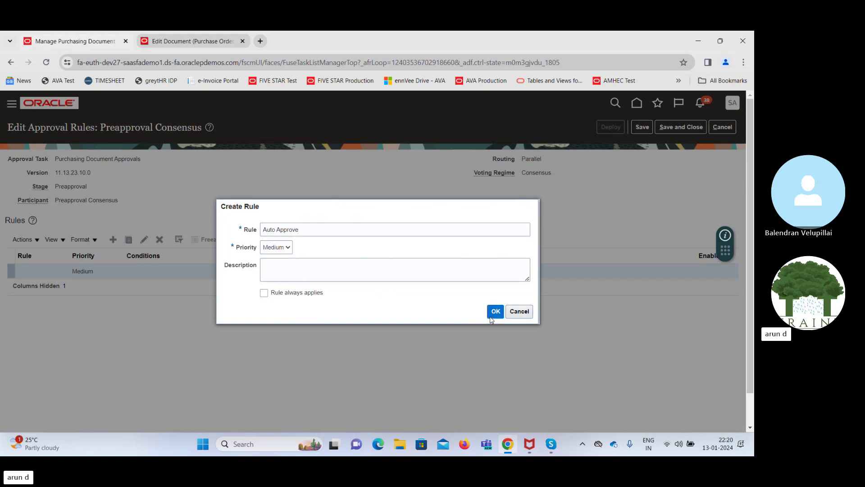
pyautogui.click(496, 311)
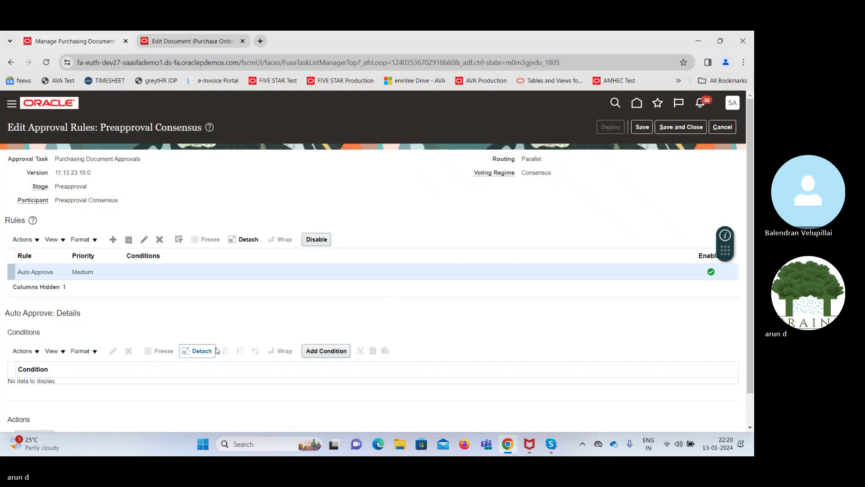
# Add a Buyer Equals condition using the buyer found by searching 'SAA'
pyautogui.click(322, 351)
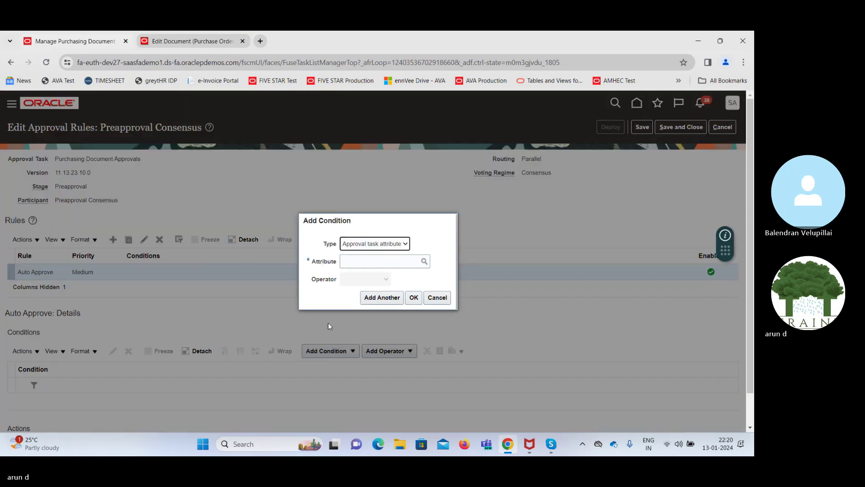
pyautogui.write('b')
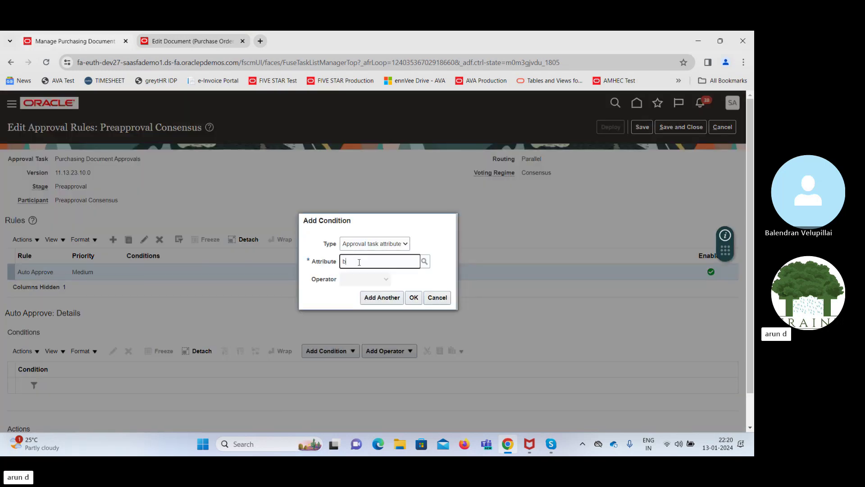
pyautogui.write('uy')
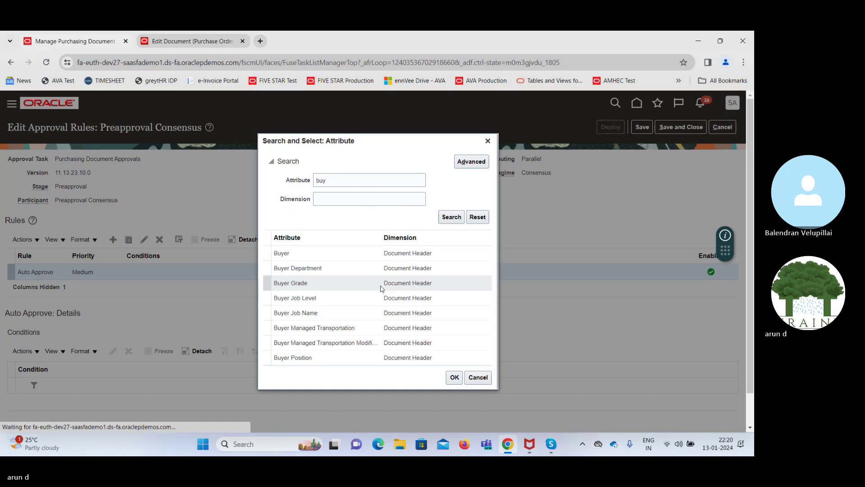
pyautogui.click(330, 253)
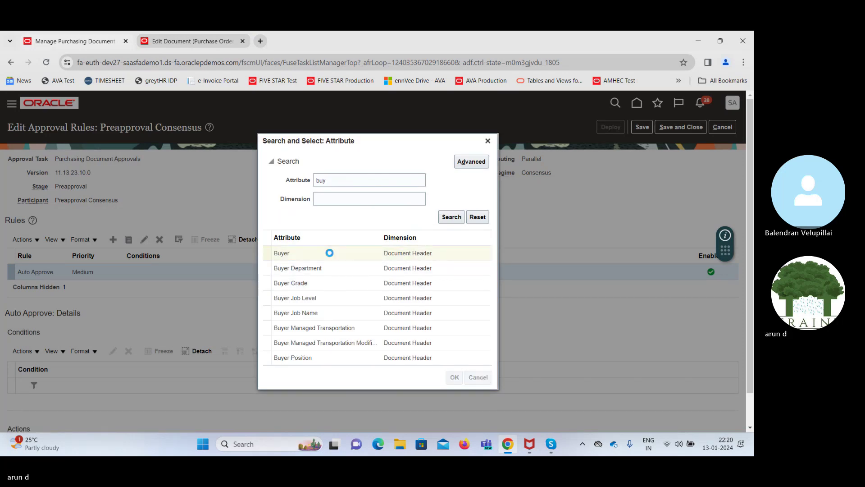
pyautogui.click(365, 299)
pyautogui.write('sa')
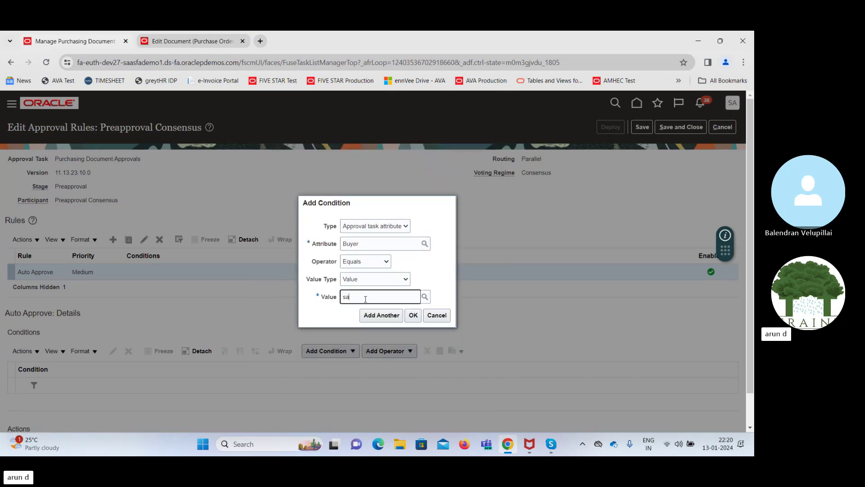
pyautogui.write('a')
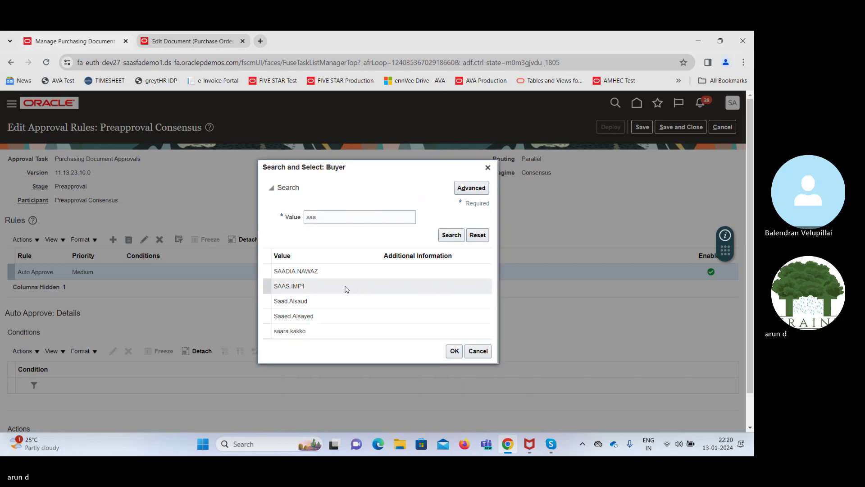
pyautogui.doubleClick(328, 214)
pyautogui.write('SAA')
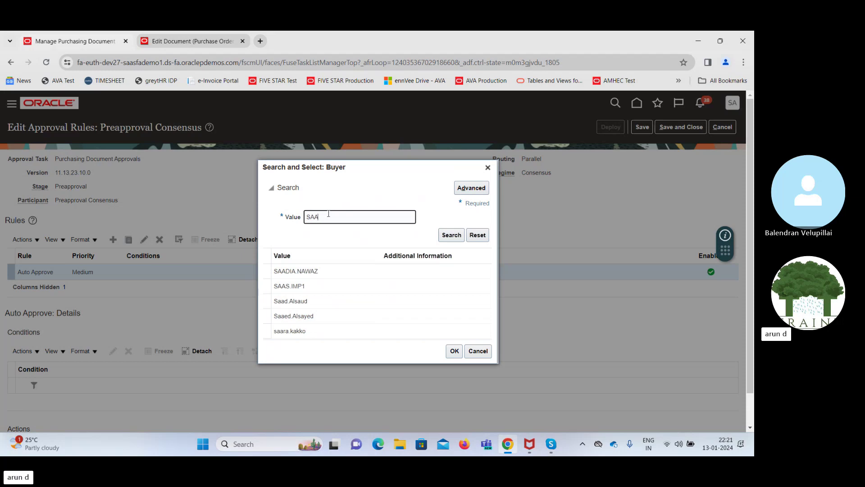
pyautogui.click(453, 237)
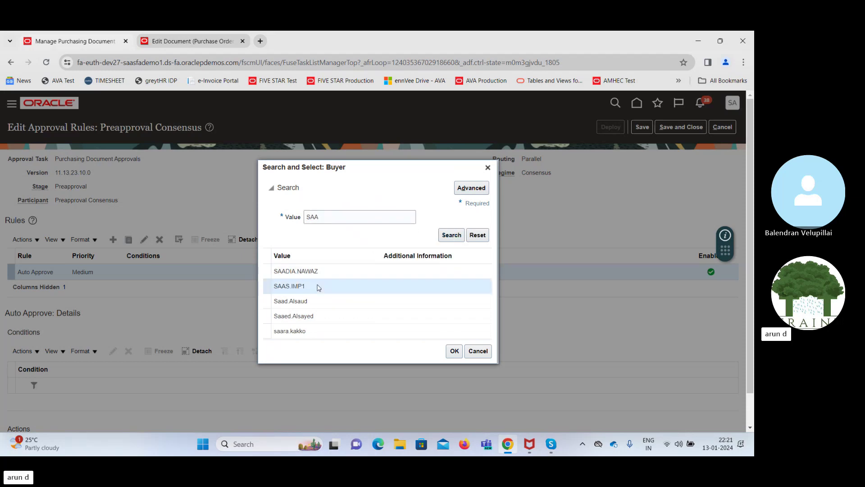
pyautogui.click(454, 351)
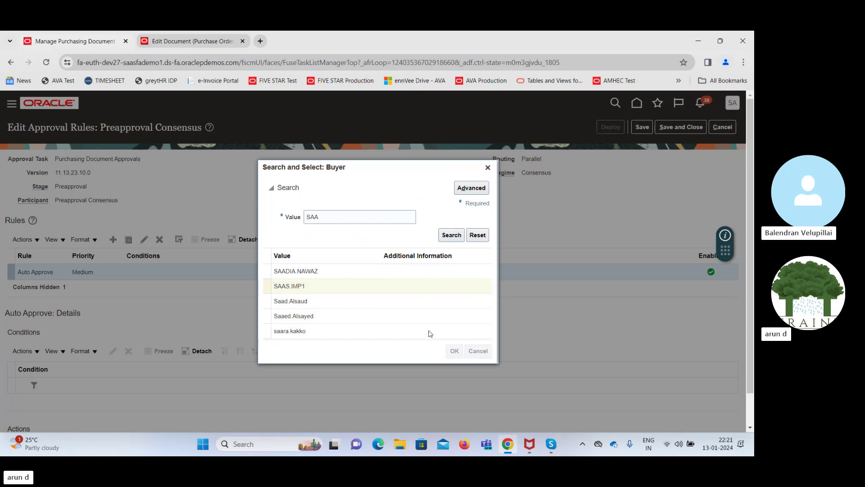
pyautogui.click(413, 316)
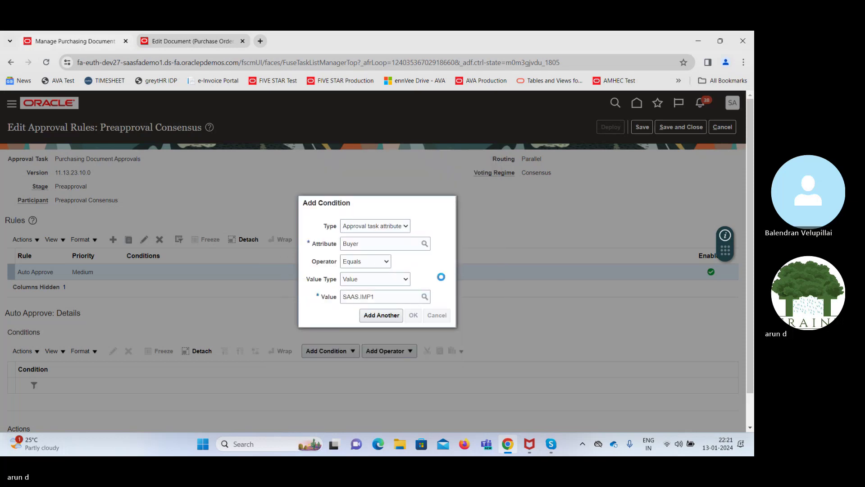
# Add an Automatic action to the Auto Approve rule with outcome Approved
pyautogui.scroll(-1, 440, 276)
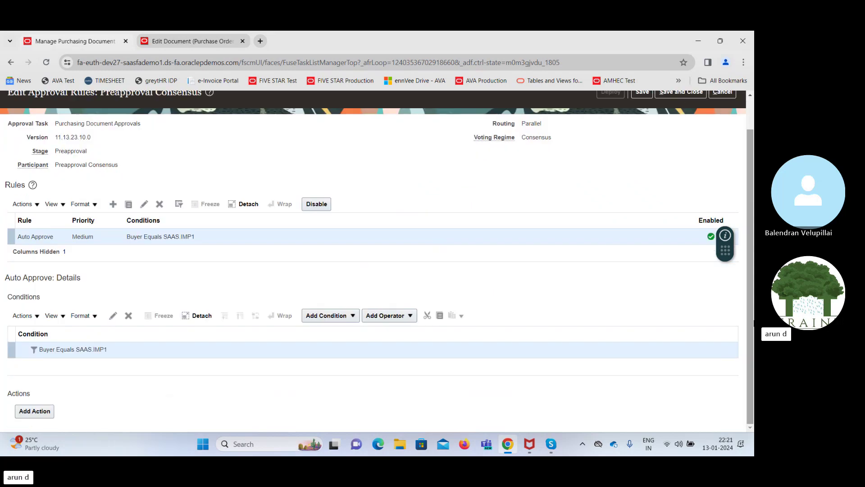
pyautogui.click(35, 411)
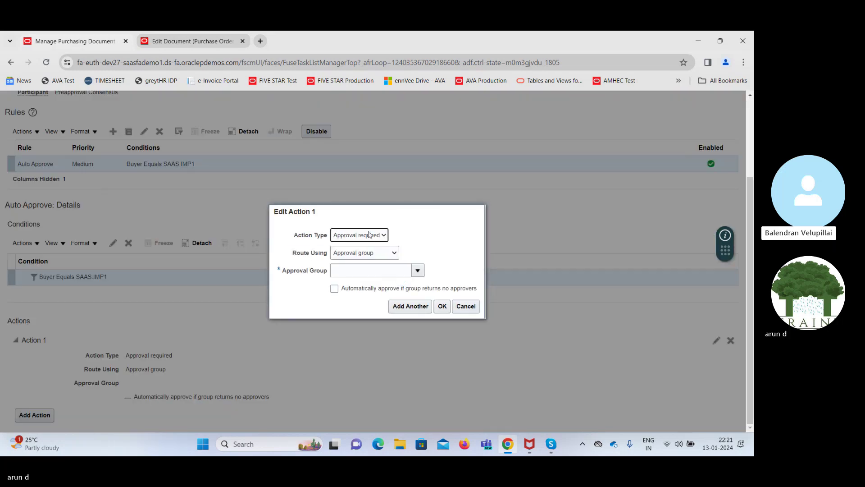
pyautogui.click(368, 235)
pyautogui.click(363, 251)
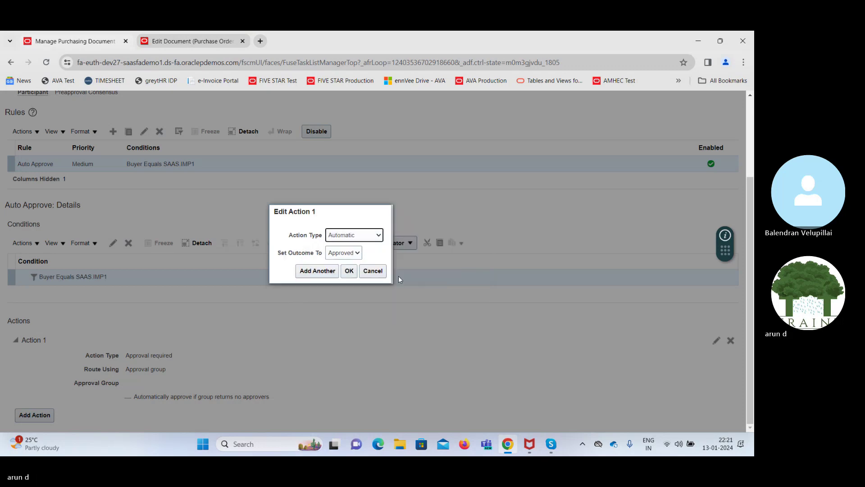
pyautogui.click(396, 288)
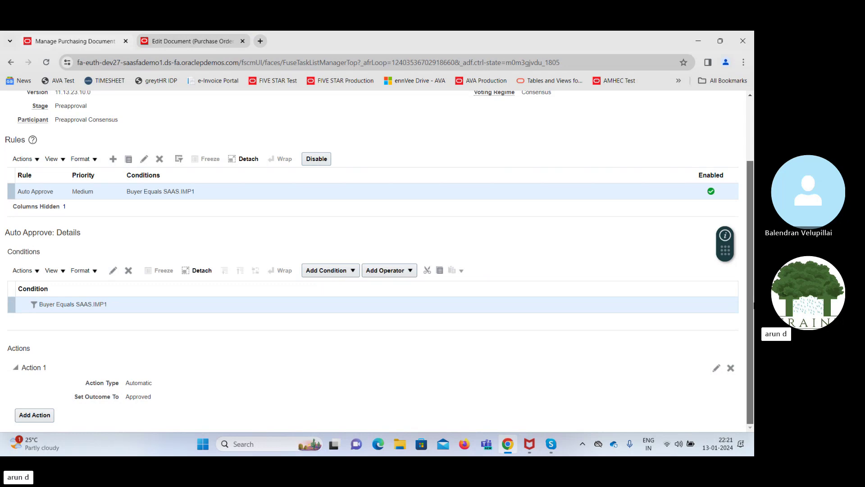
# Save the Preapproval Consensus rules and deploy them
pyautogui.scroll(3, 374, 244)
pyautogui.click(644, 128)
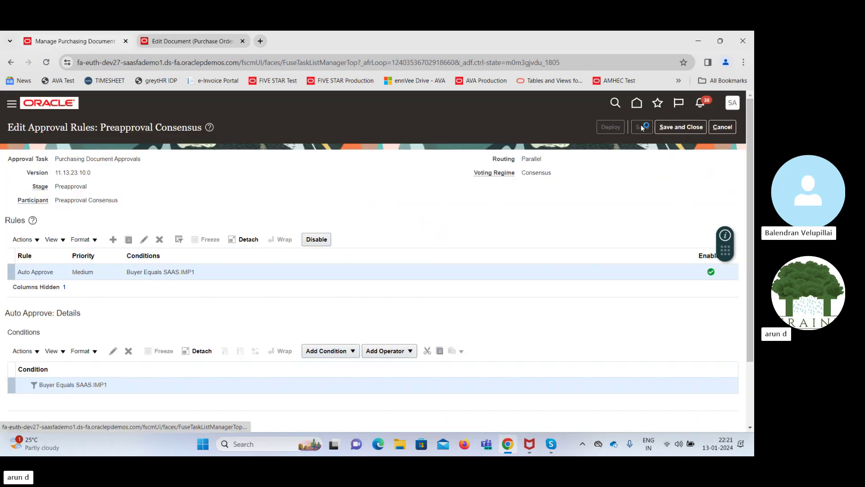
pyautogui.click(612, 128)
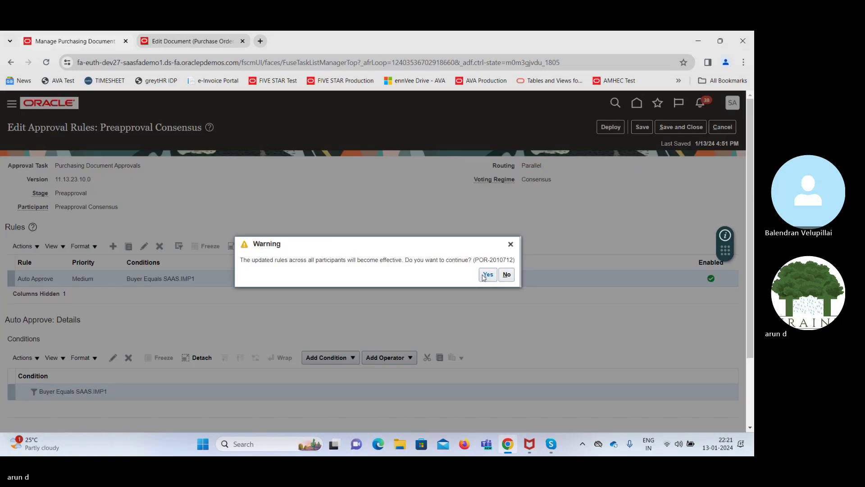
pyautogui.click(486, 275)
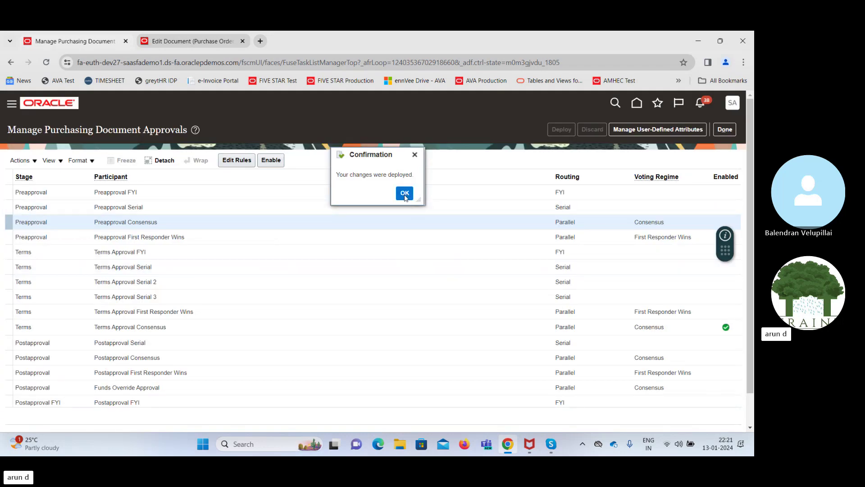
# Enable Preapproval Consensus, disable Terms Approval Consensus, and close the approvals page
pyautogui.click(405, 191)
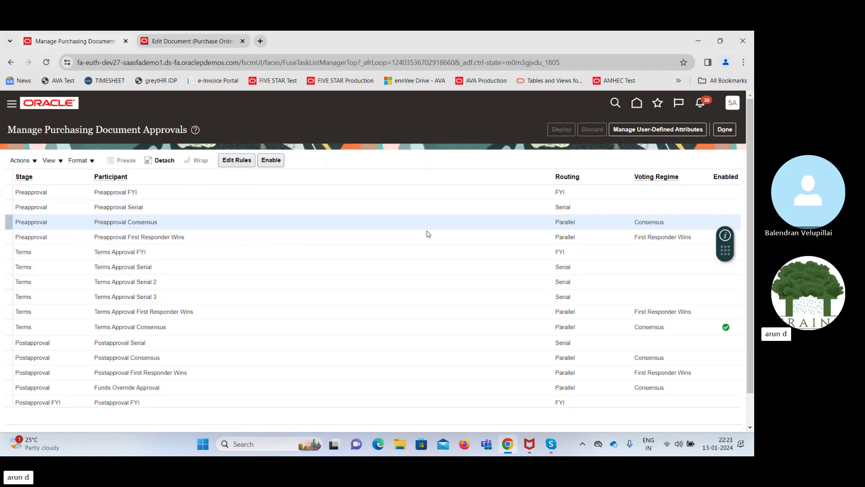
pyautogui.click(271, 160)
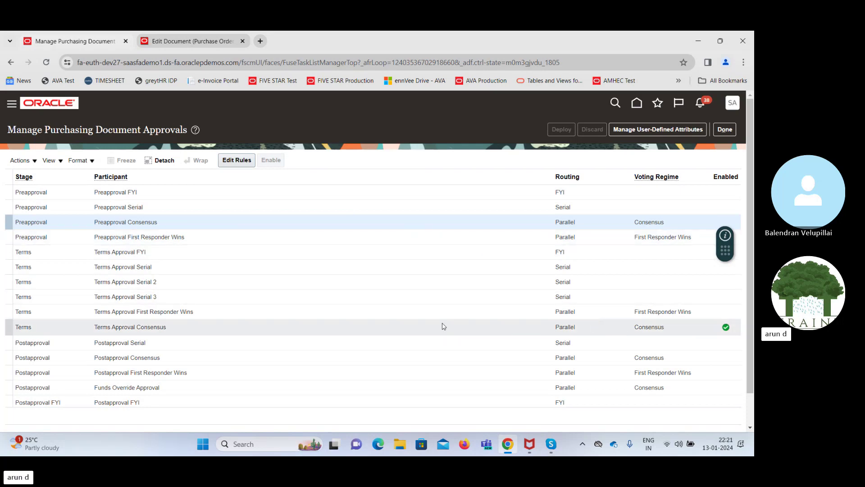
pyautogui.click(398, 329)
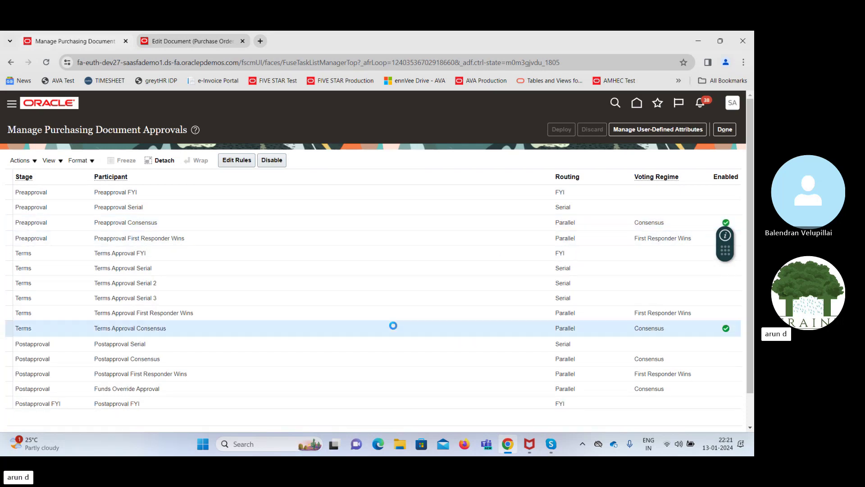
pyautogui.click(274, 160)
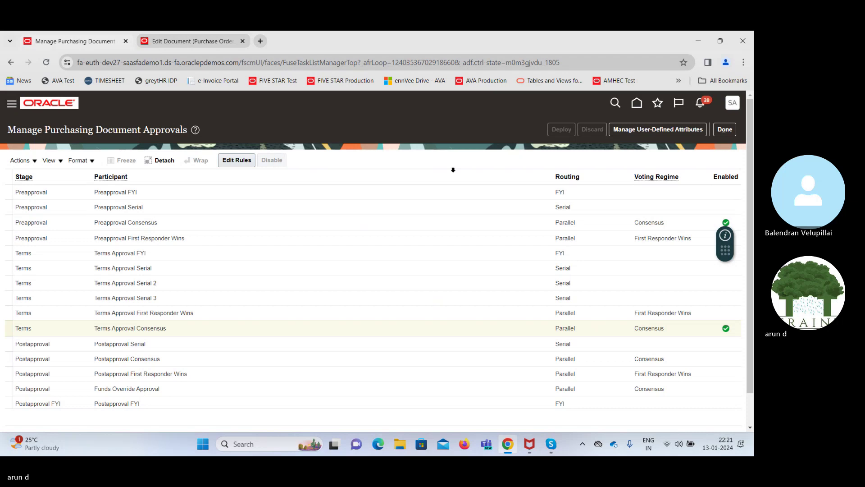
pyautogui.click(724, 128)
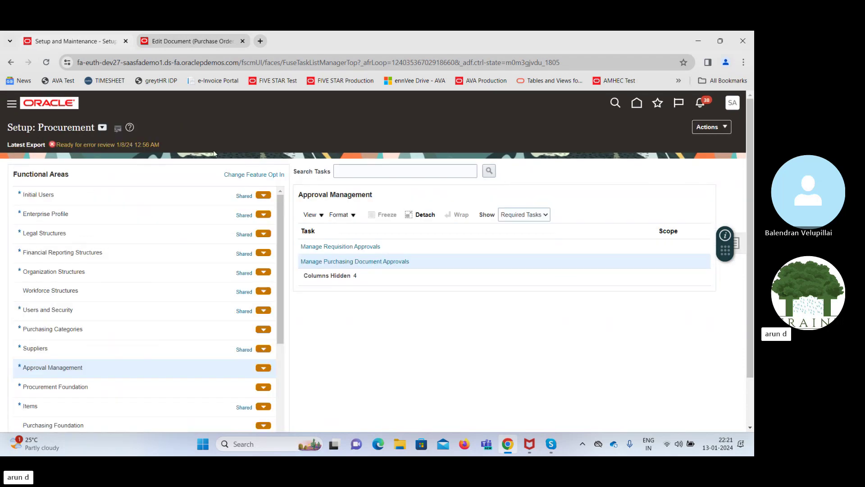
# Dismiss the purchase order message and open requisition 204135's lines from the order
pyautogui.click(194, 42)
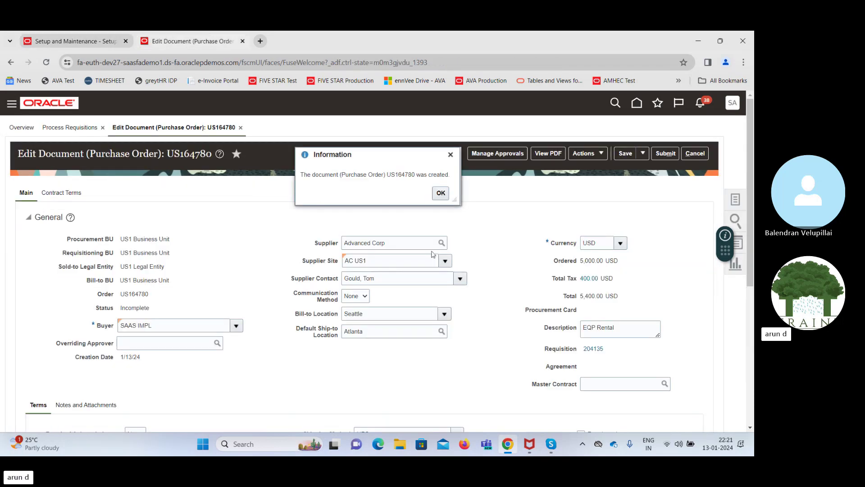
pyautogui.doubleClick(400, 175)
pyautogui.click(441, 194)
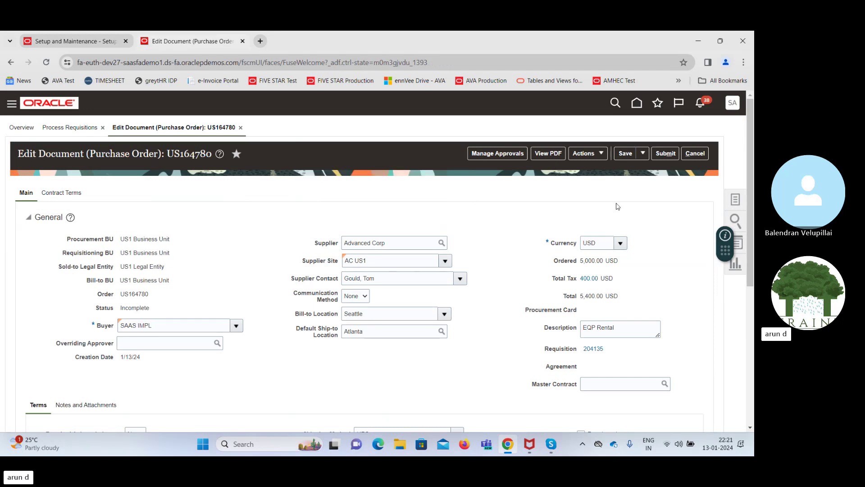
pyautogui.scroll(-1, 750, 202)
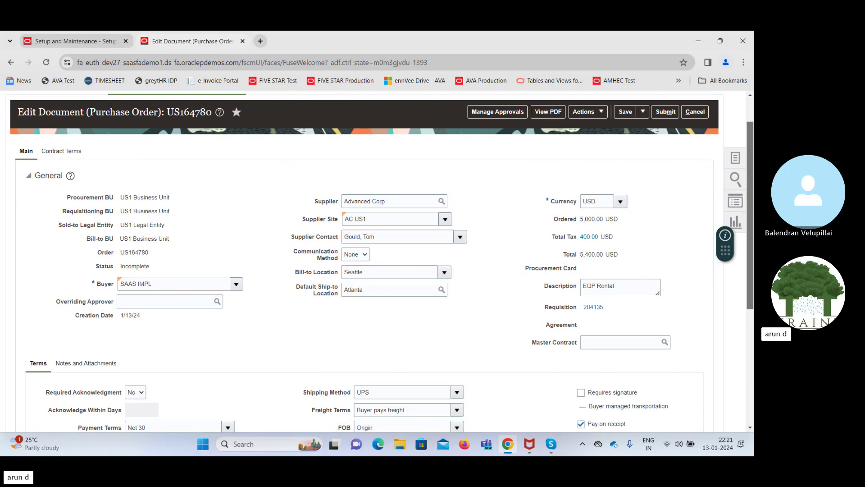
pyautogui.scroll(-1, 748, 212)
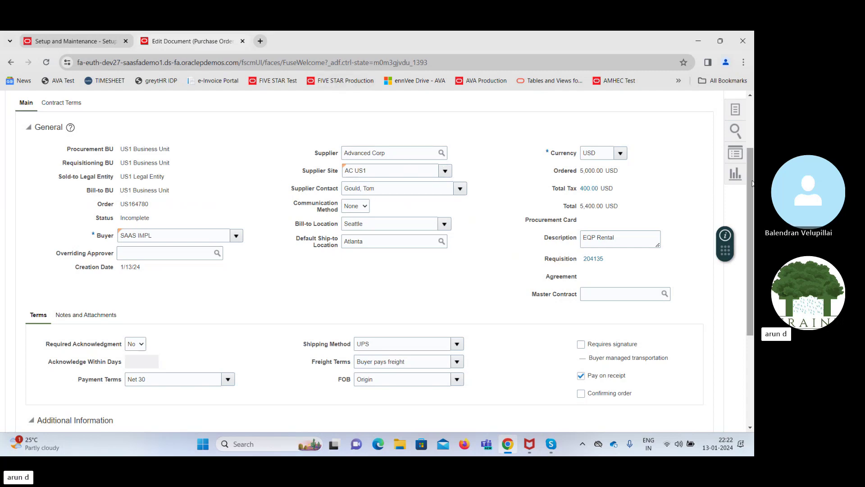
pyautogui.moveTo(753, 183); pyautogui.dragTo(715, 257)
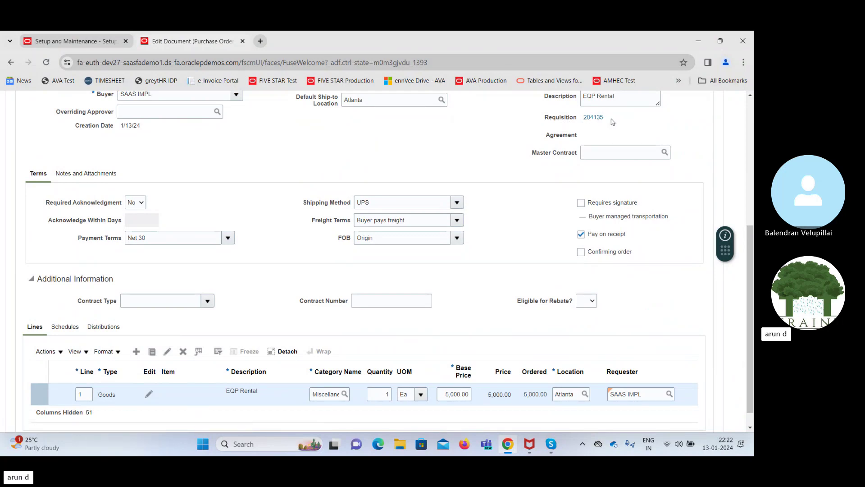
pyautogui.click(593, 118)
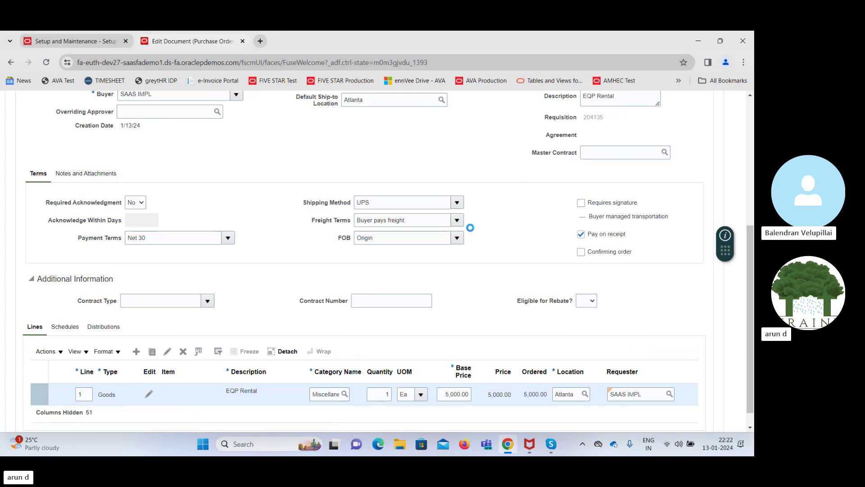
pyautogui.click(202, 393)
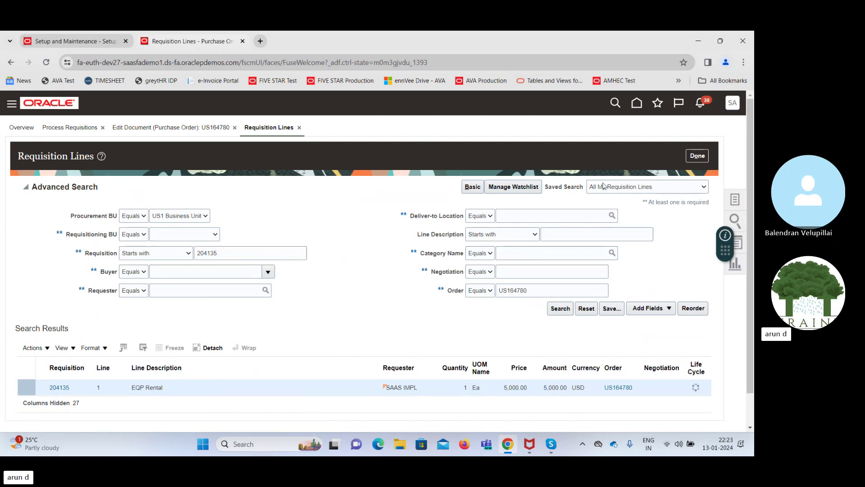
# Return to the purchase order and view line 1's Schedules for EQP Rental at Atlanta
pyautogui.click(697, 156)
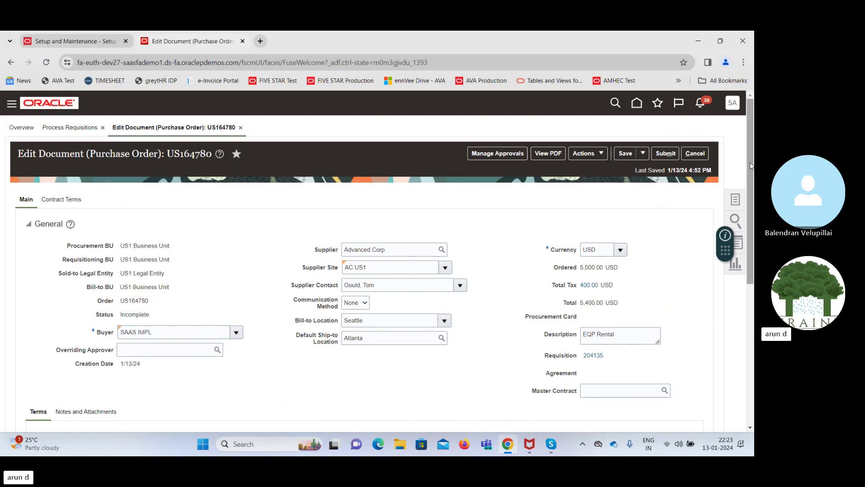
pyautogui.moveTo(751, 166); pyautogui.dragTo(749, 316)
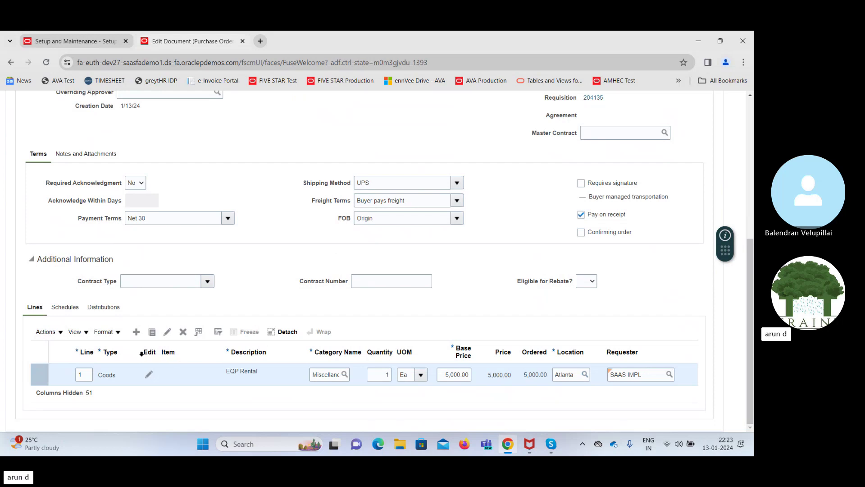
pyautogui.click(65, 308)
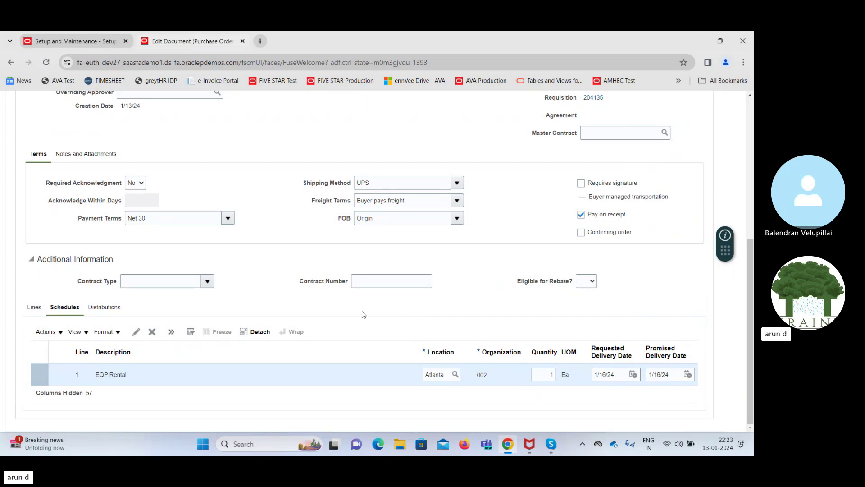
# Set schedule 1's Match Approval Level to 3 Way and Invoice Match Option to Receipt
pyautogui.click(136, 334)
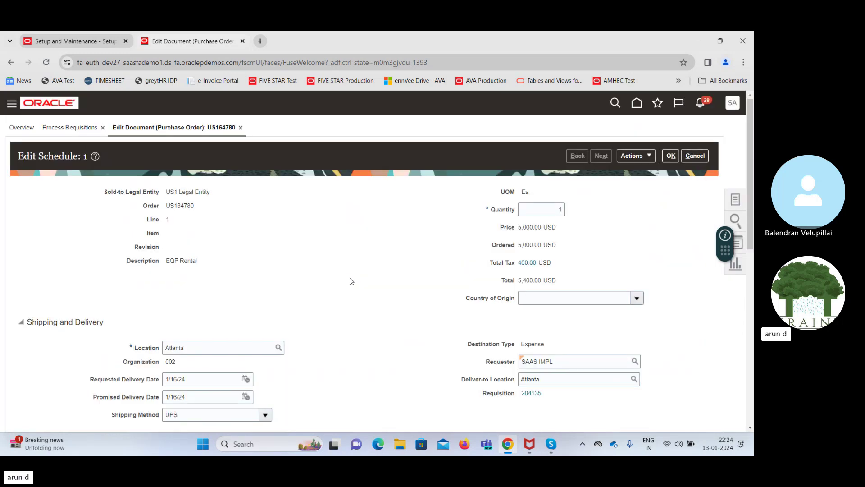
pyautogui.moveTo(752, 228); pyautogui.dragTo(753, 362)
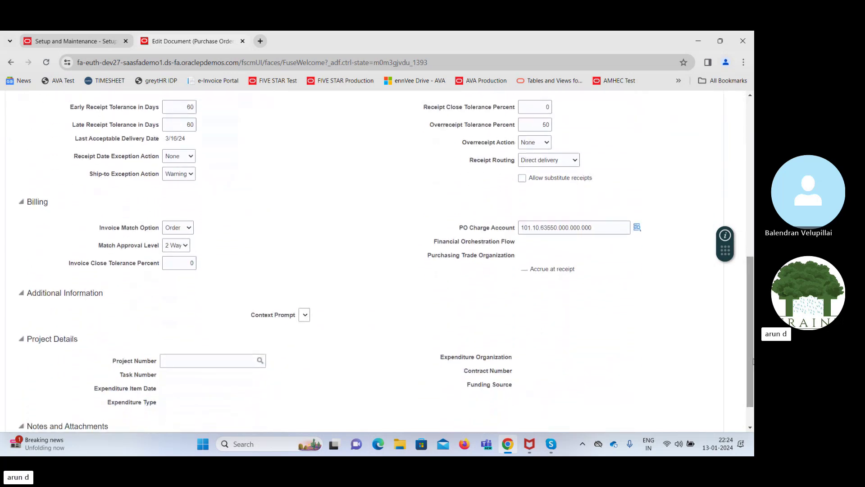
pyautogui.click(173, 246)
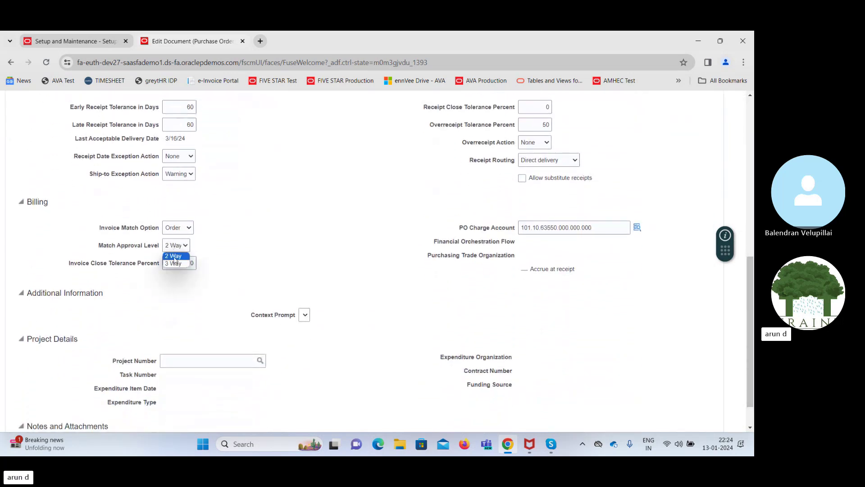
pyautogui.click(176, 264)
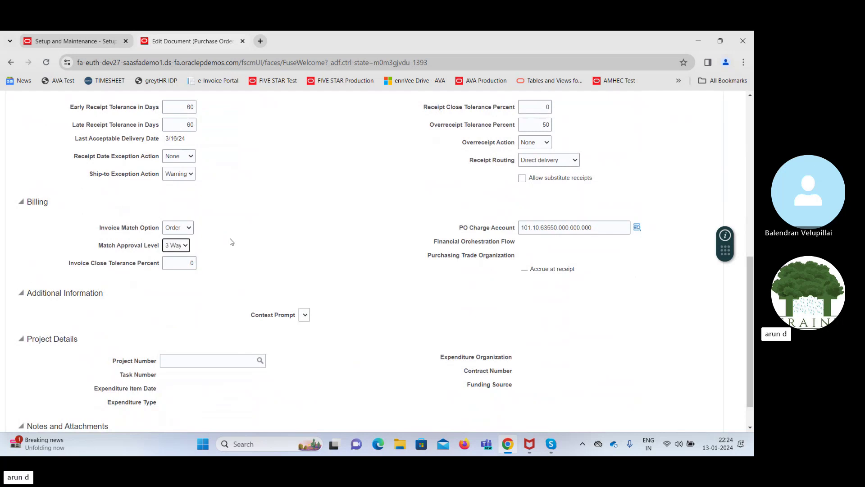
pyautogui.click(180, 228)
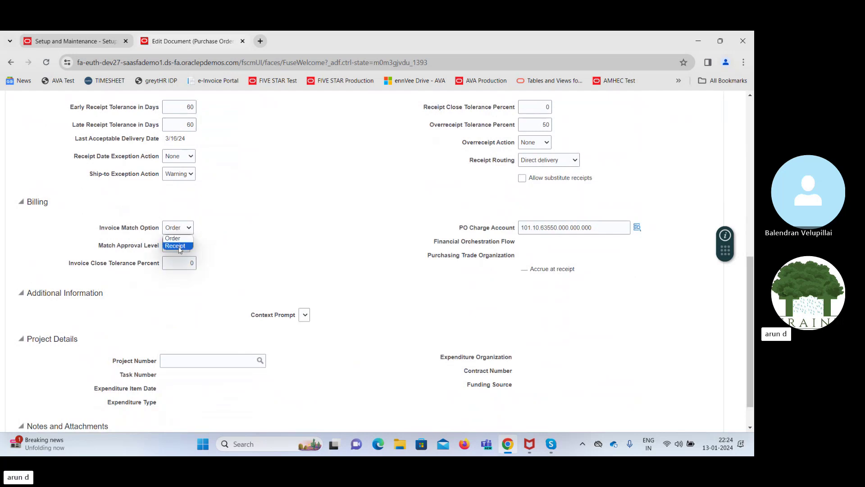
pyautogui.click(179, 246)
pyautogui.click(259, 243)
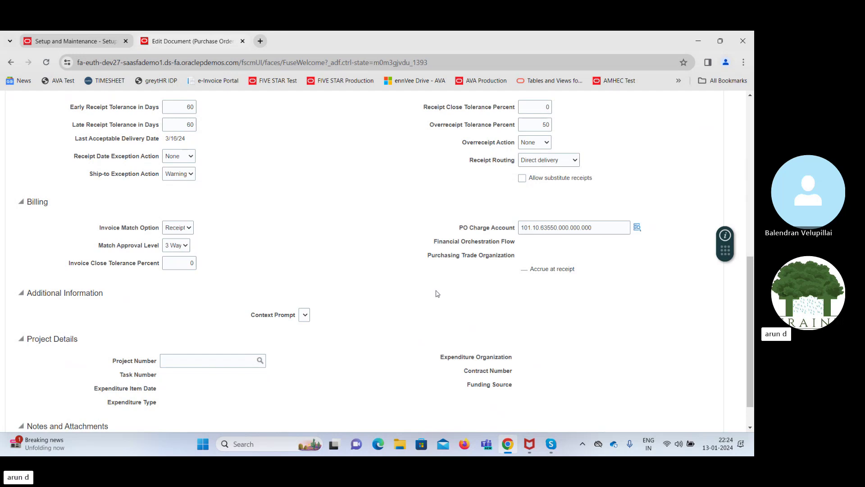
pyautogui.scroll(-1, 483, 244)
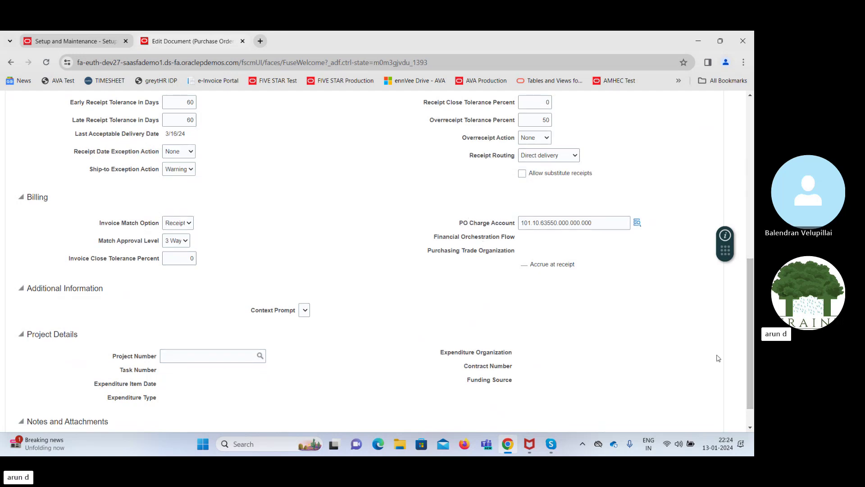
pyautogui.moveTo(752, 357); pyautogui.dragTo(731, 298)
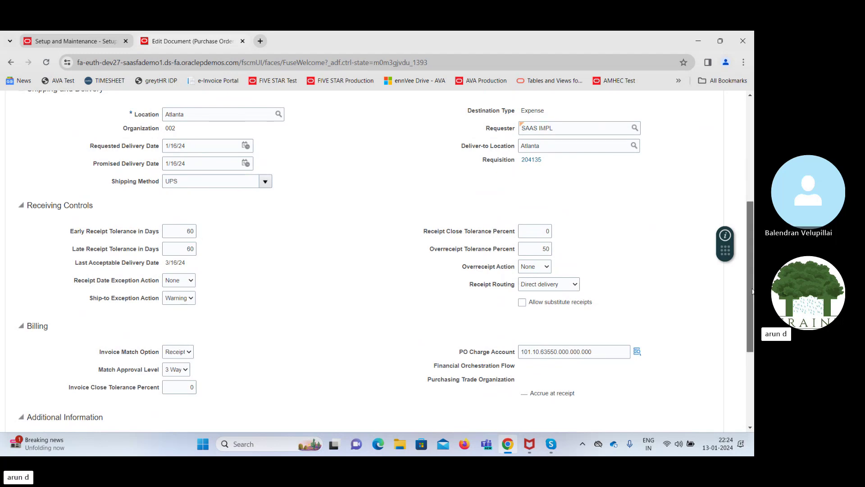
pyautogui.moveTo(752, 291); pyautogui.dragTo(753, 184)
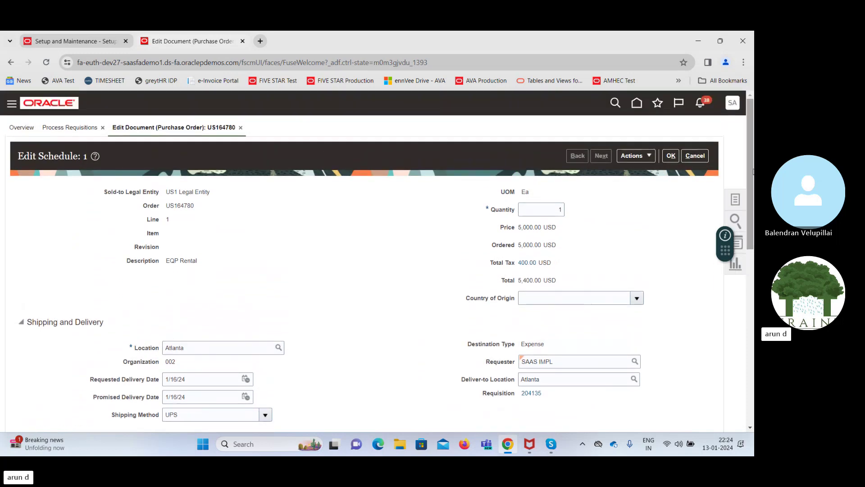
pyautogui.click(671, 156)
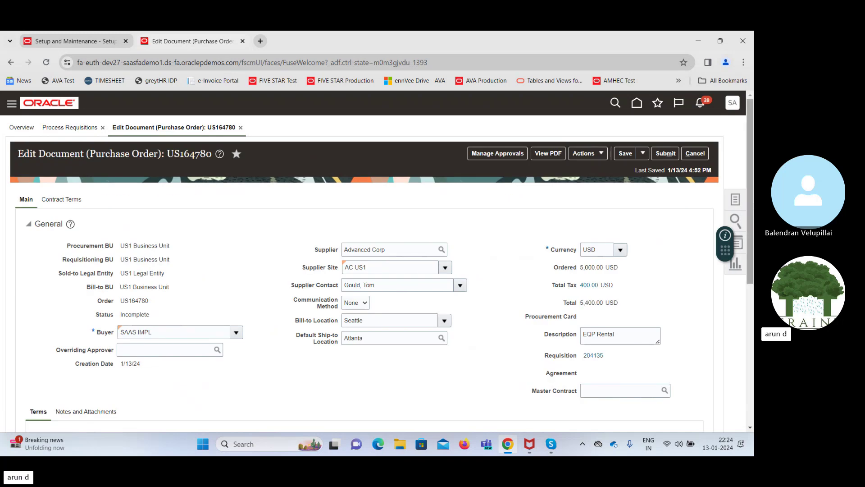
# Review the distributions, then save purchase order US164780 and submit it for approval
pyautogui.scroll(-5, 245, 320)
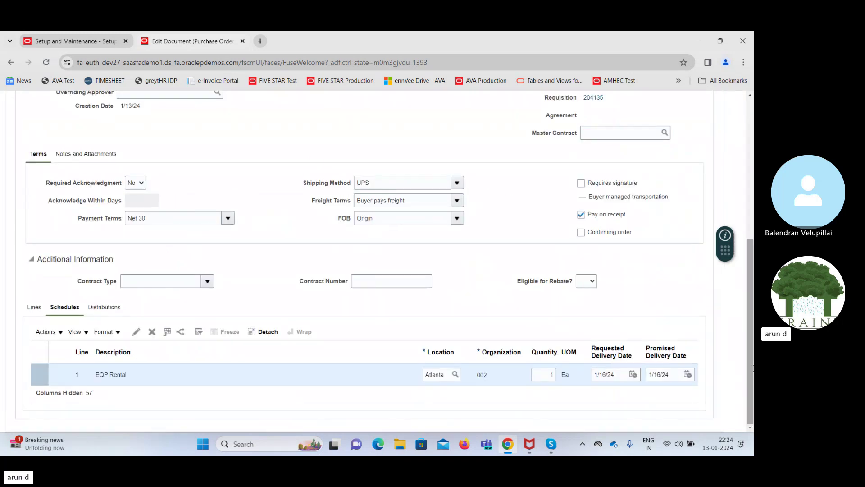
pyautogui.click(99, 307)
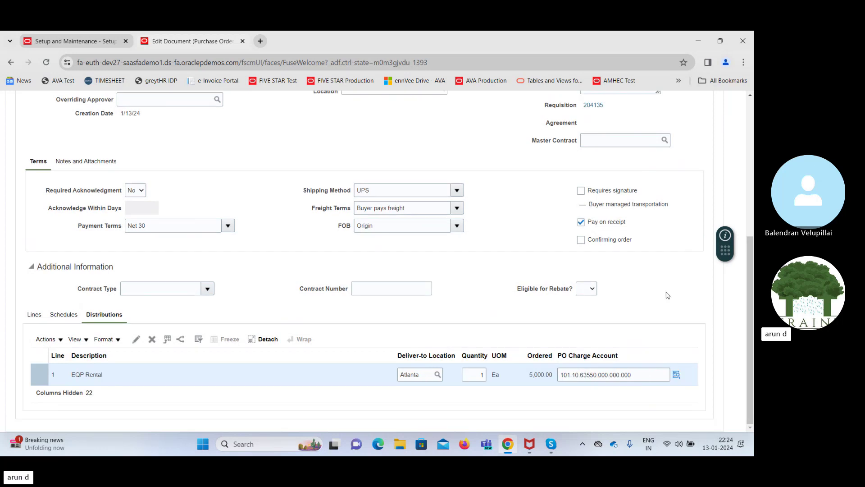
pyautogui.scroll(1, 750, 264)
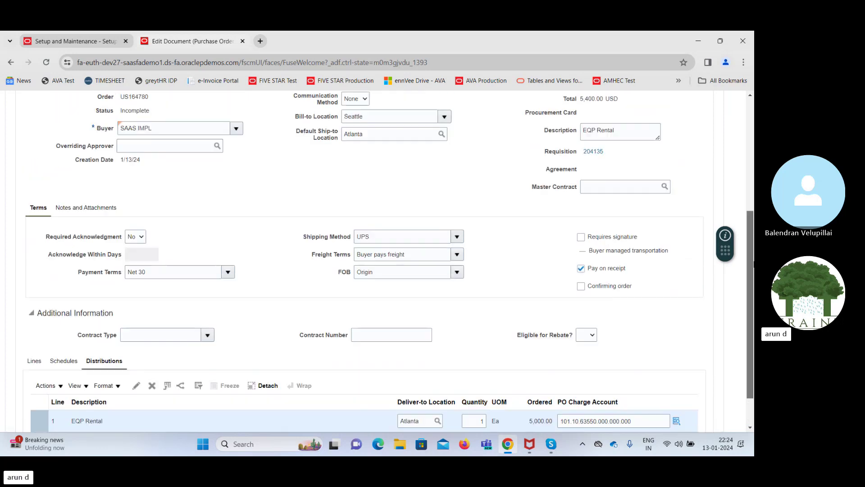
pyautogui.scroll(5, 750, 264)
pyautogui.click(624, 153)
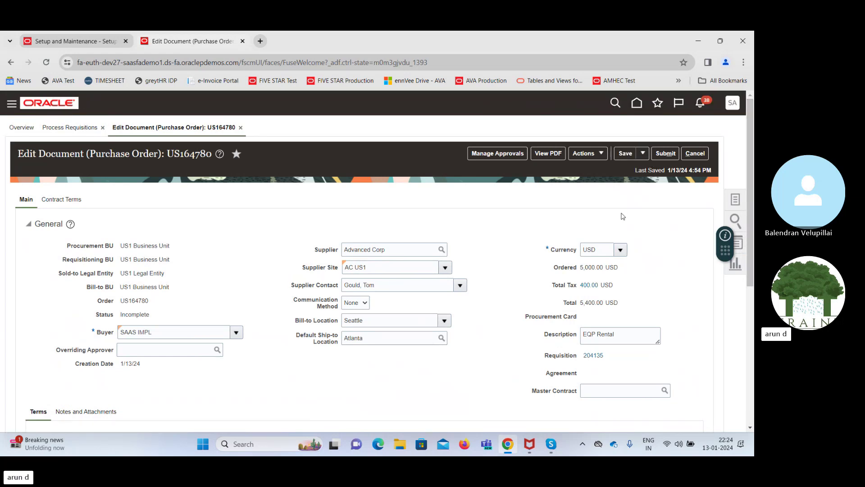
pyautogui.click(660, 153)
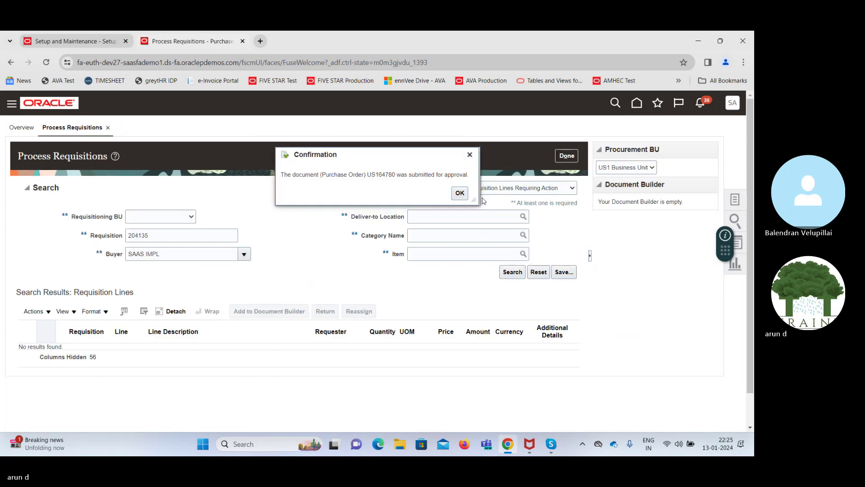
# Dismiss the submission confirmation for PO US164780 and return to the setup tab
pyautogui.doubleClick(378, 174)
pyautogui.hotkey('ctrl', 'c')
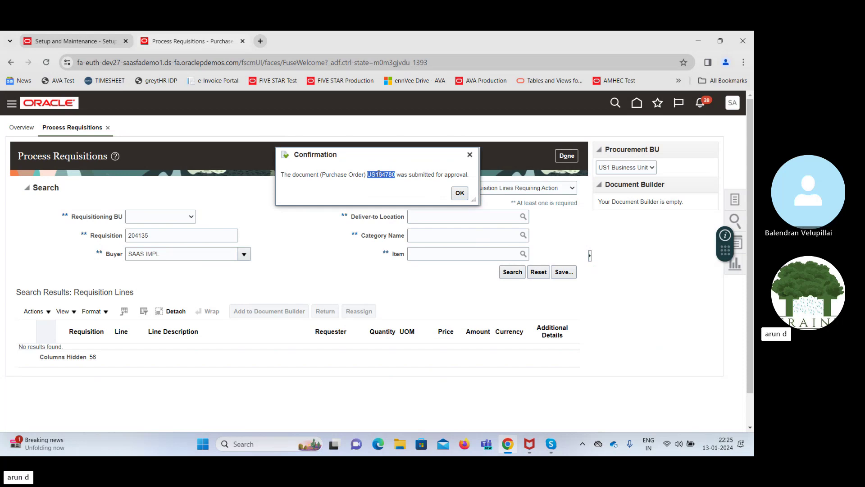
pyautogui.click(464, 193)
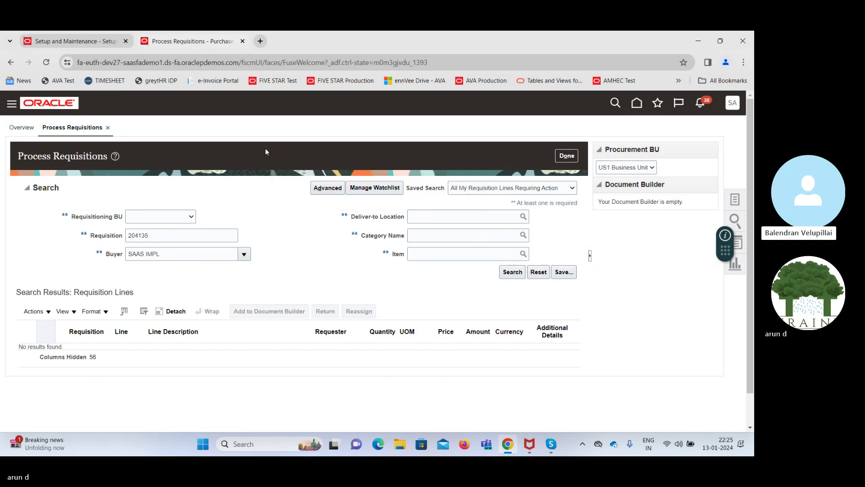
pyautogui.click(63, 34)
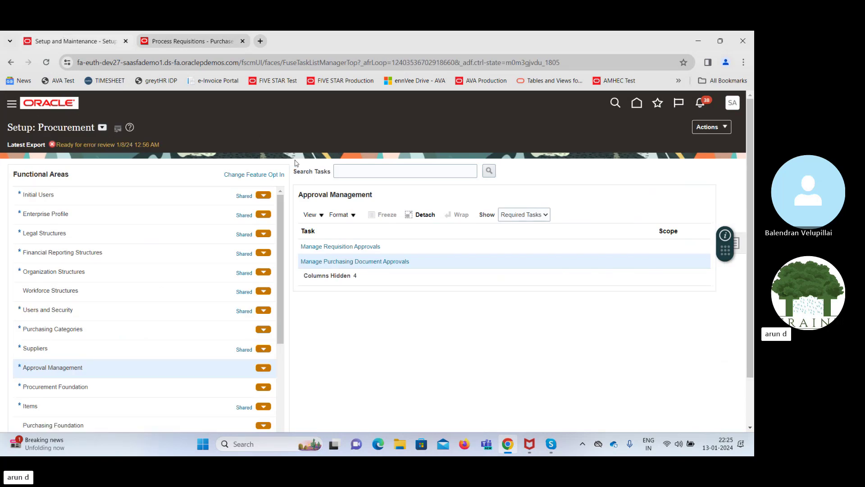
# Open the approval transaction console, clear the Failed filter, and view PO US164780_0's transaction
pyautogui.moveTo(379, 161); pyautogui.dragTo(378, 376)
pyautogui.click(53, 316)
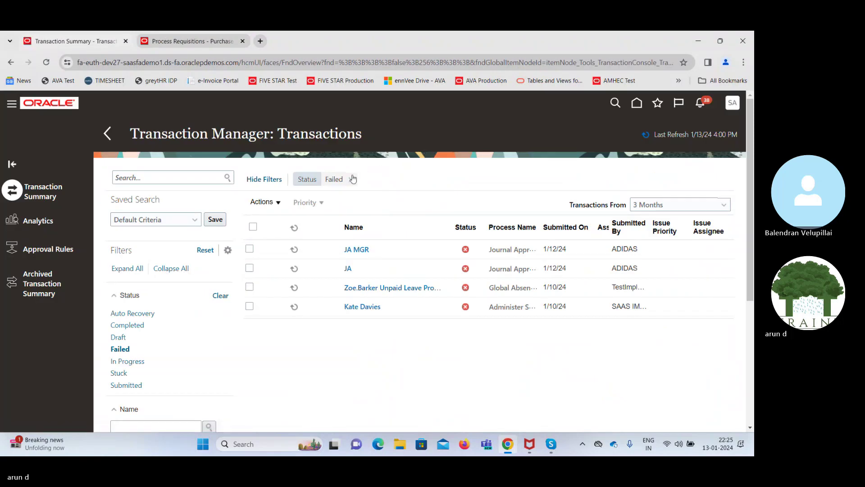
pyautogui.click(353, 179)
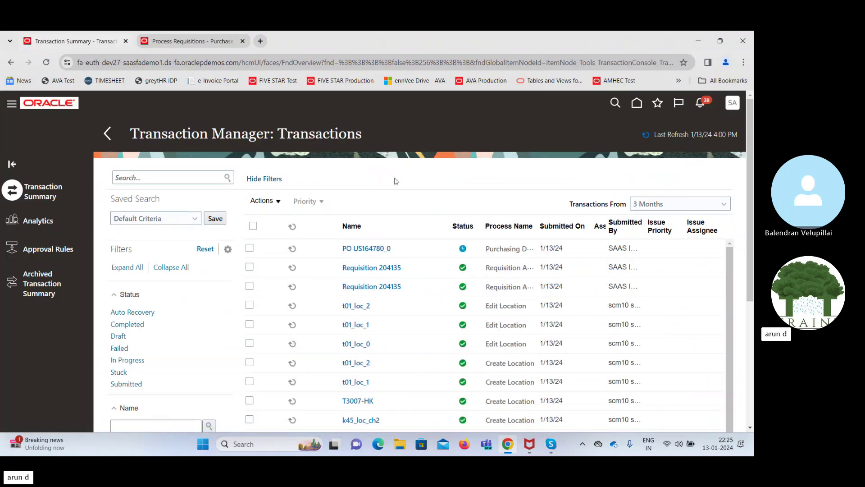
pyautogui.click(363, 249)
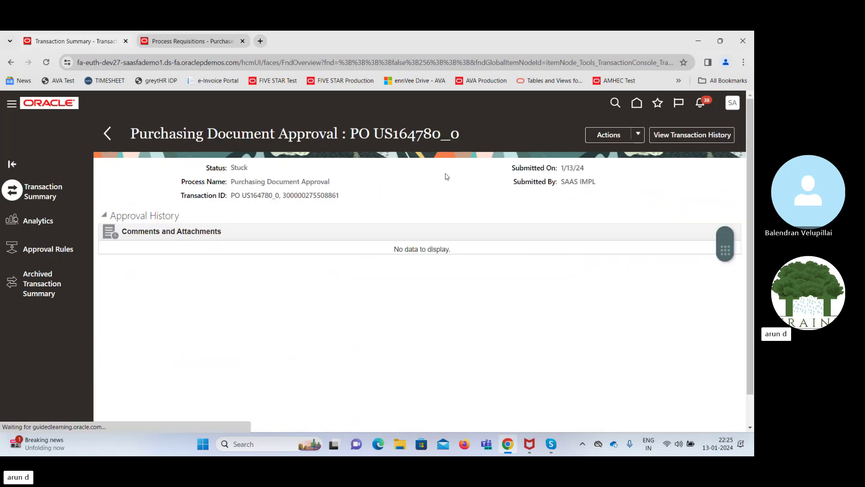
# Close the requisition search and search purchase orders for US164780
pyautogui.click(170, 34)
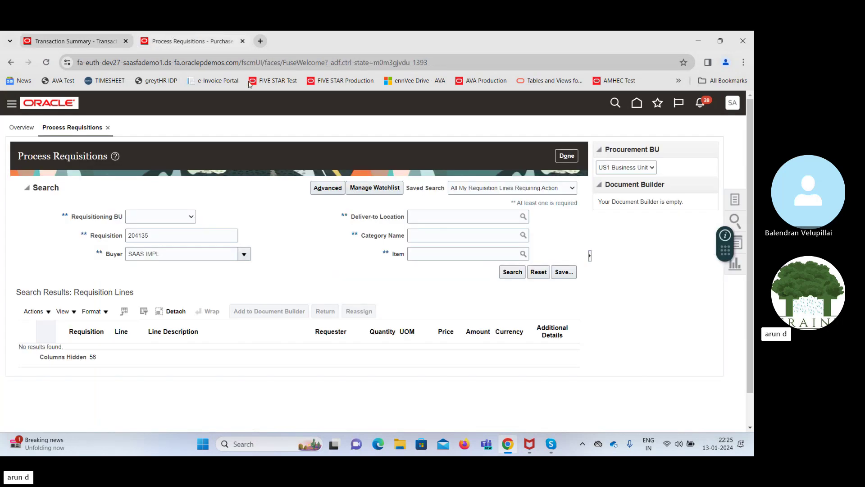
pyautogui.click(571, 157)
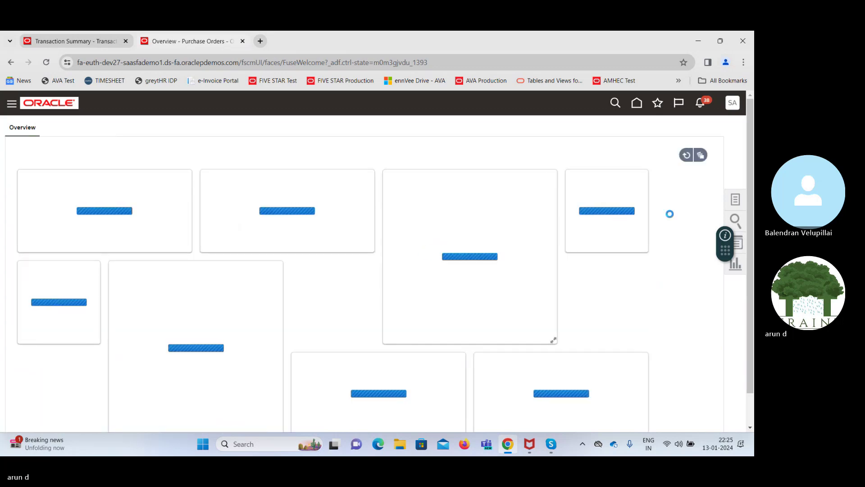
pyautogui.click(737, 221)
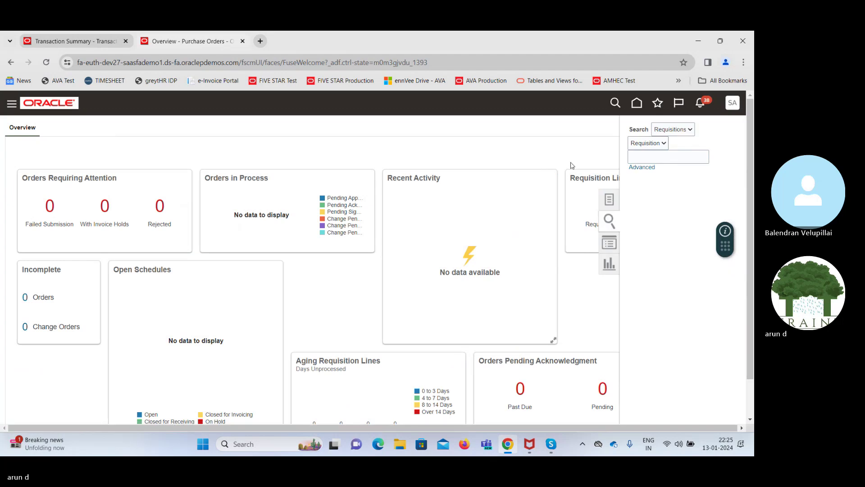
pyautogui.click(688, 131)
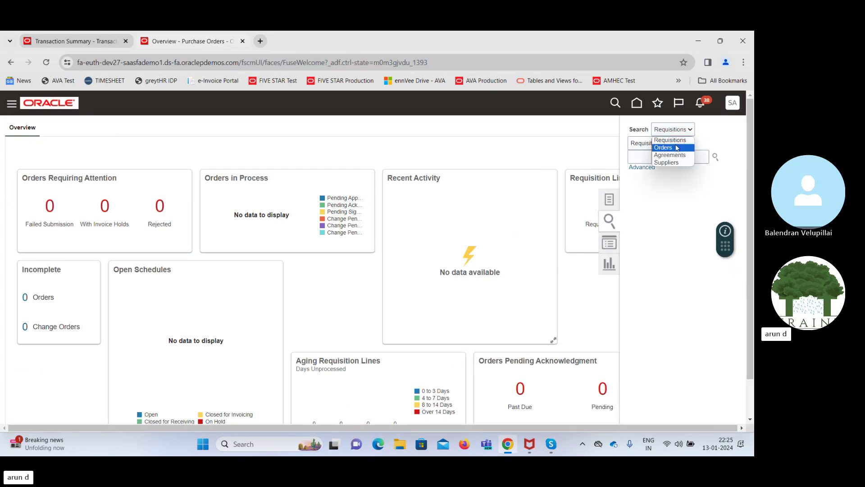
pyautogui.click(676, 144)
pyautogui.click(664, 151)
pyautogui.hotkey('ctrl', 'v')
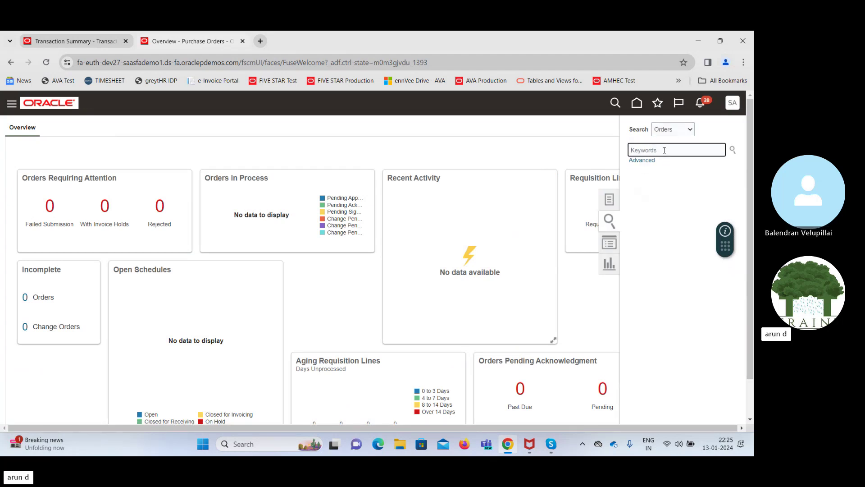
pyautogui.press('Return')
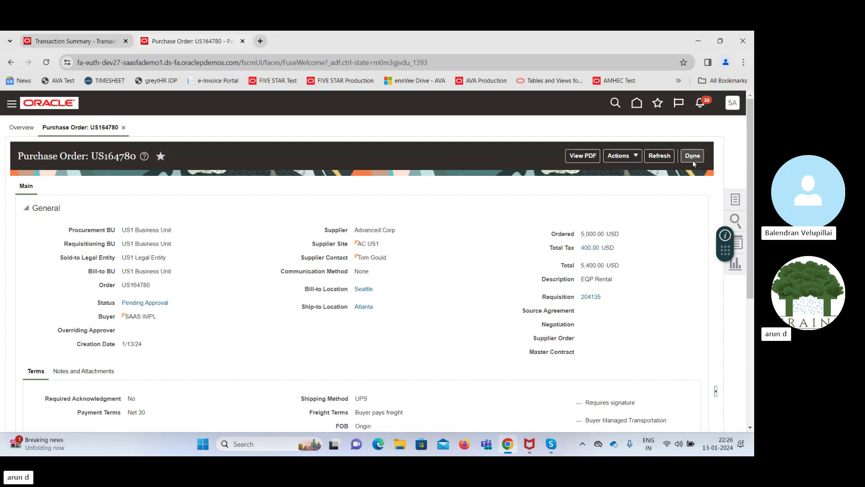
# Refresh order US164780 and confirm the PO US164780_0 approval transaction reads In Progress
pyautogui.click(656, 157)
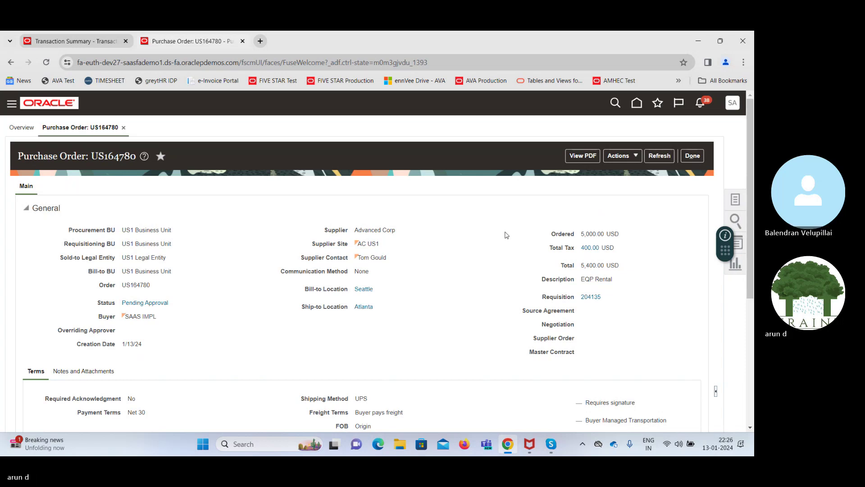
pyautogui.click(692, 155)
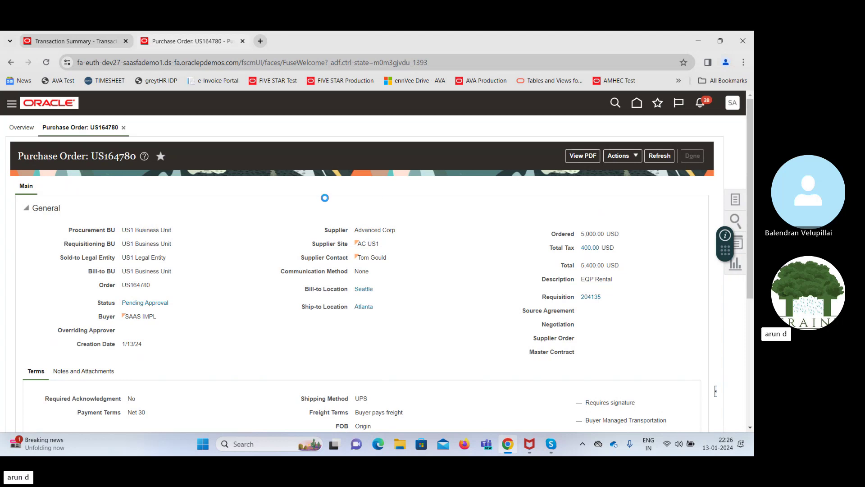
pyautogui.click(75, 42)
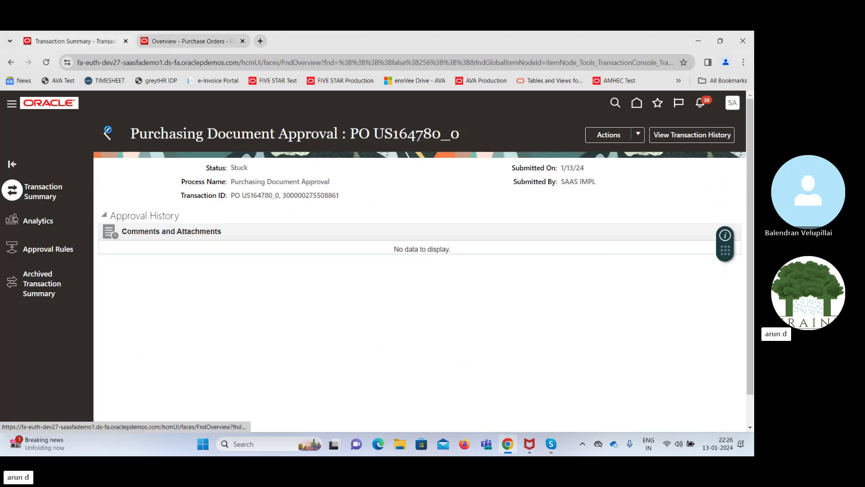
pyautogui.click(109, 132)
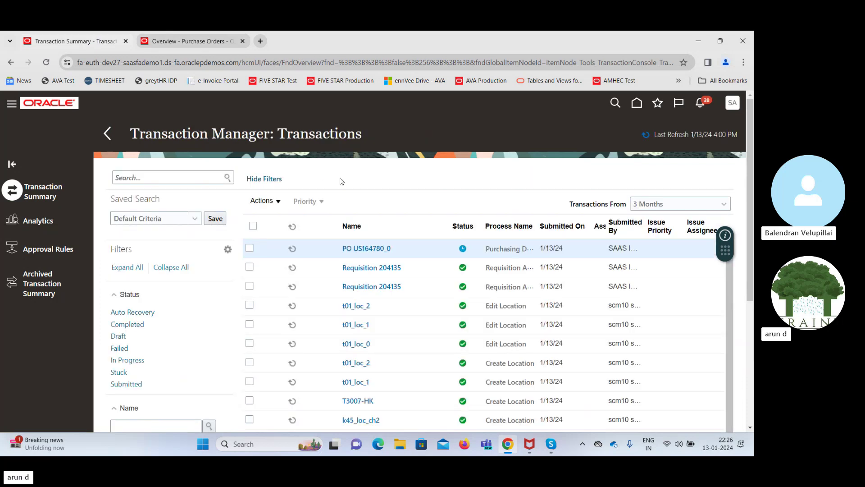
pyautogui.click(371, 249)
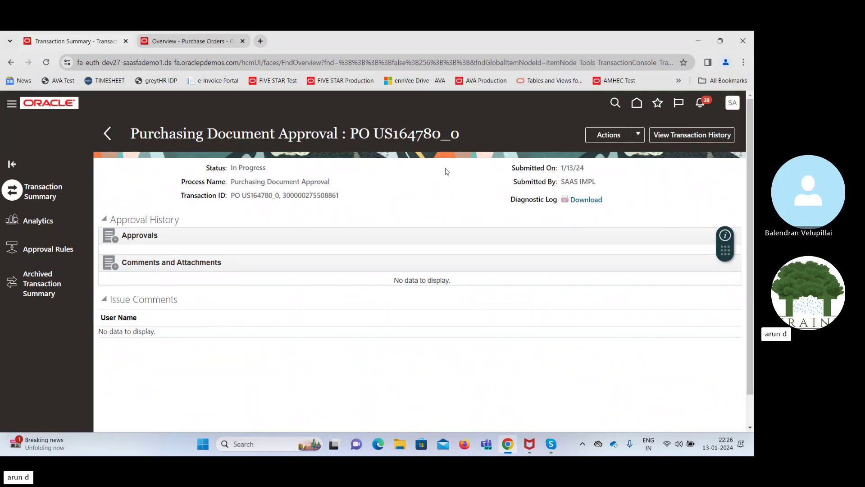
pyautogui.click(107, 133)
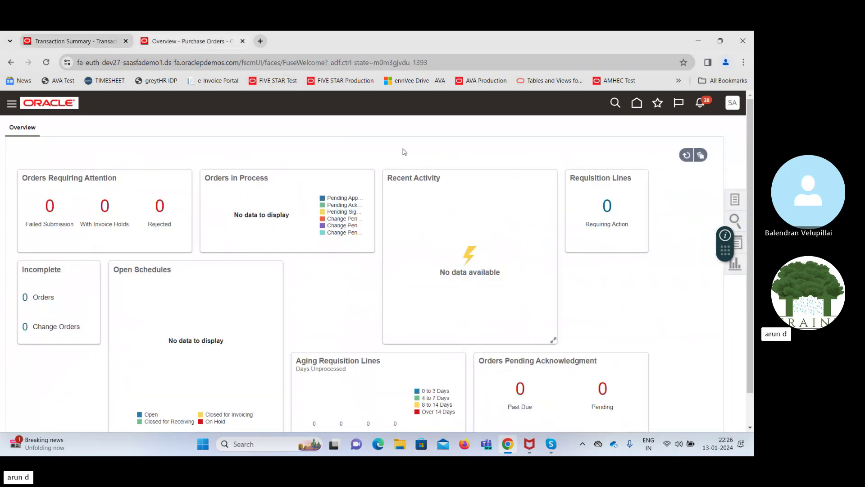
pyautogui.click(736, 199)
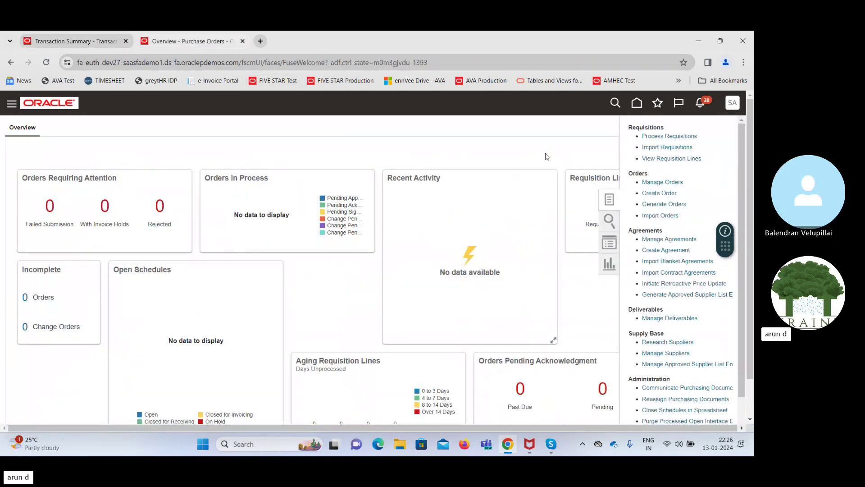
# Search Manage Orders for US164780 and confirm it is Open for 5,000.00 USD
pyautogui.click(663, 182)
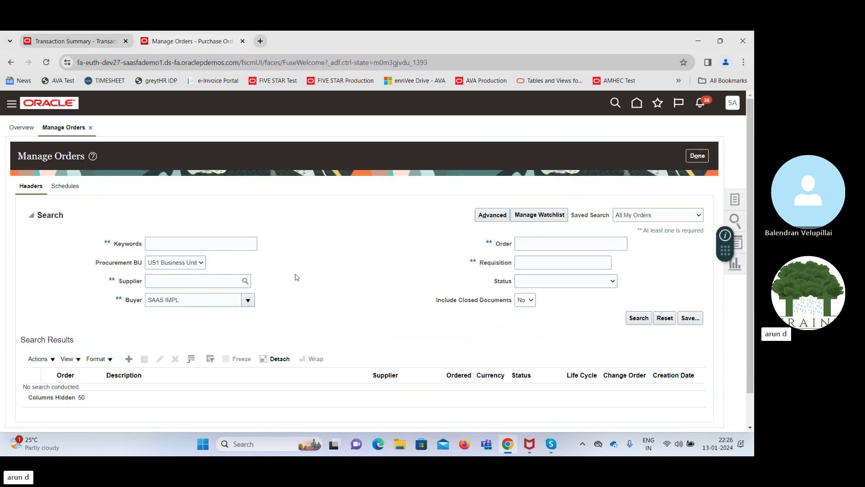
pyautogui.click(527, 245)
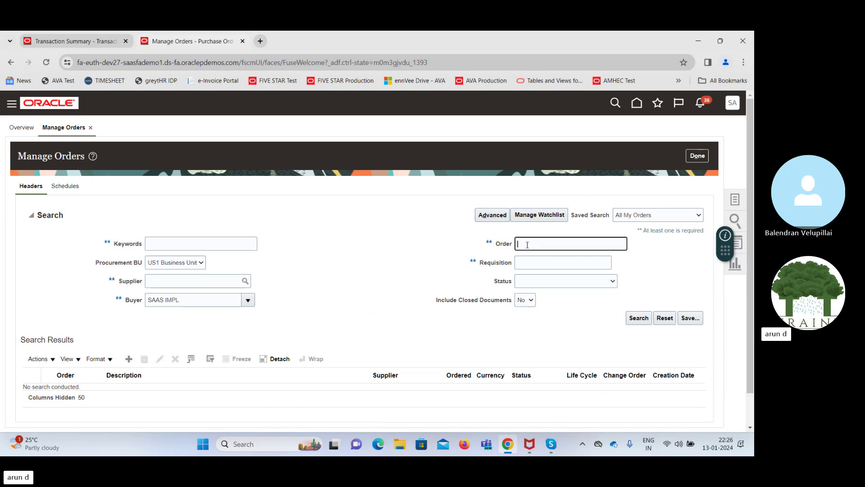
pyautogui.write('US164780')
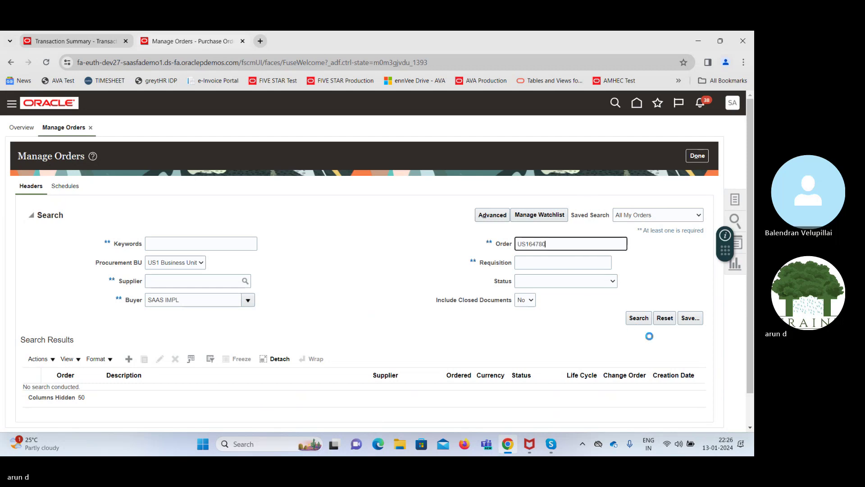
pyautogui.click(638, 319)
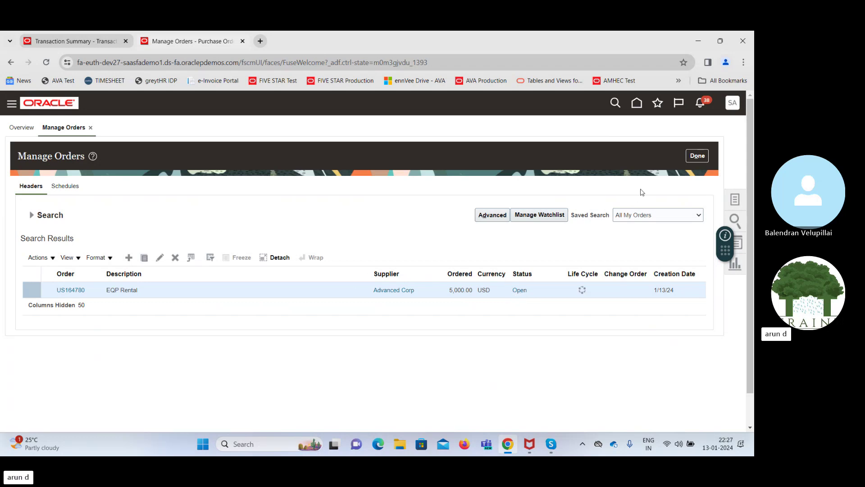
pyautogui.click(699, 158)
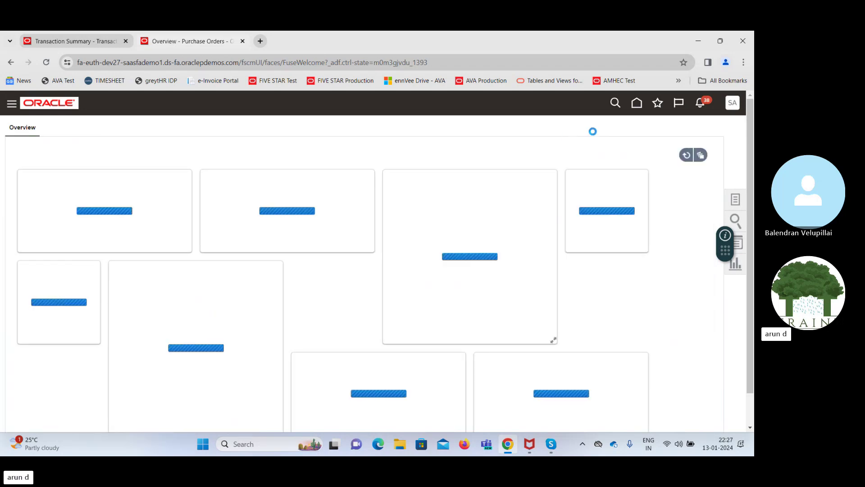
# Go from Home to Supply Chain Execution and open Inventory Management for organization 410
pyautogui.click(636, 103)
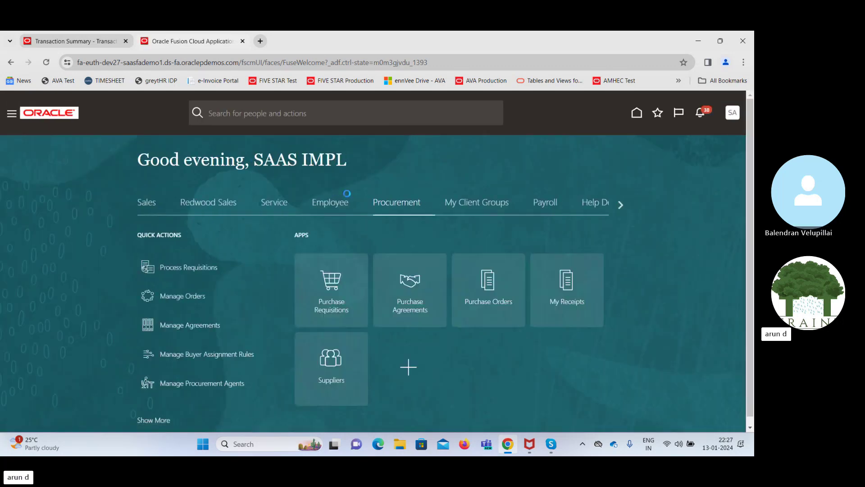
pyautogui.click(620, 204)
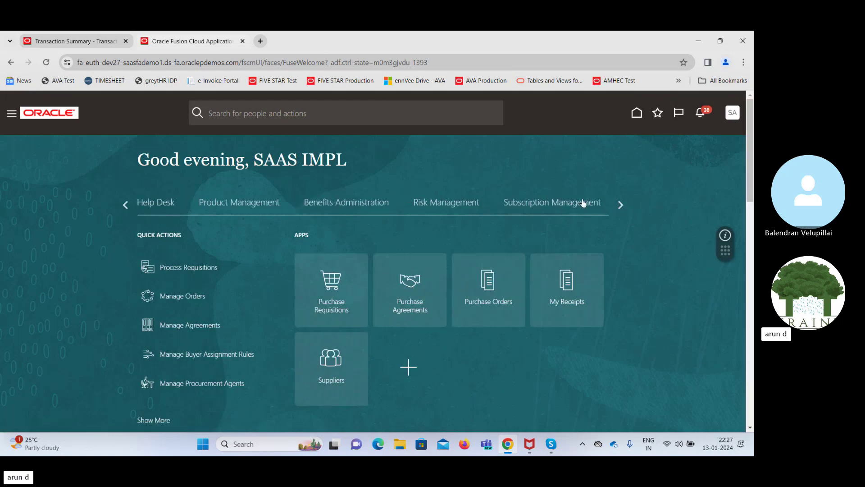
pyautogui.click(620, 205)
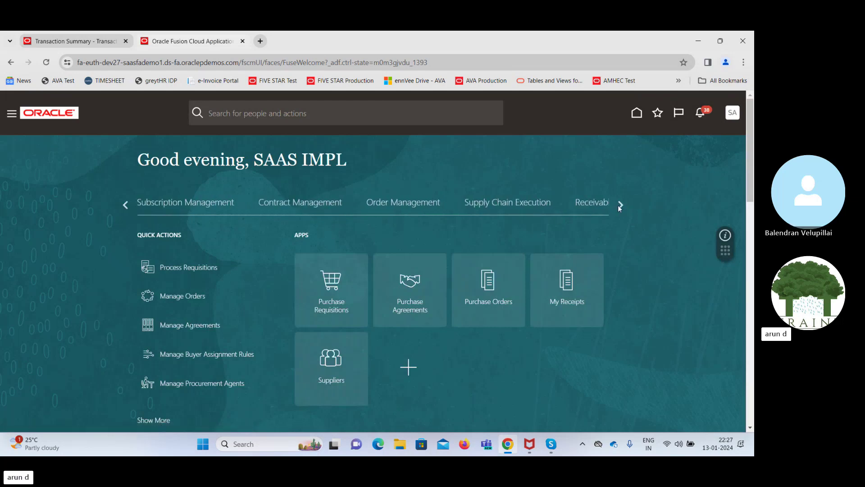
pyautogui.click(506, 207)
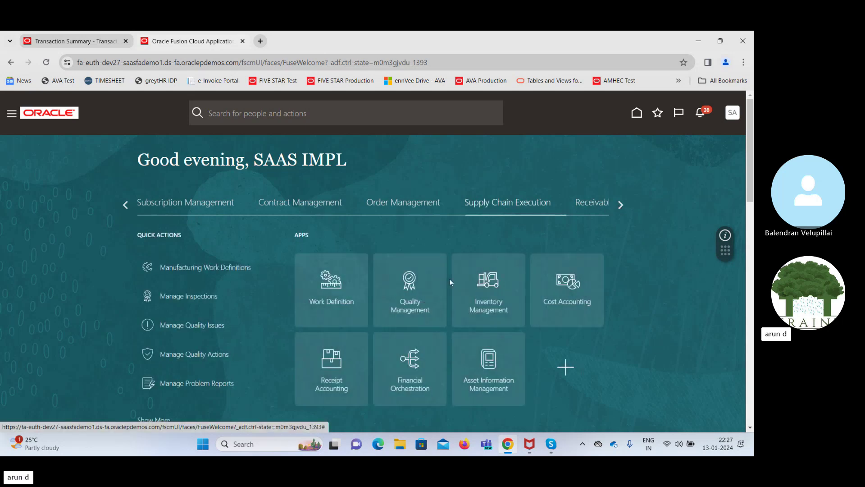
pyautogui.click(478, 284)
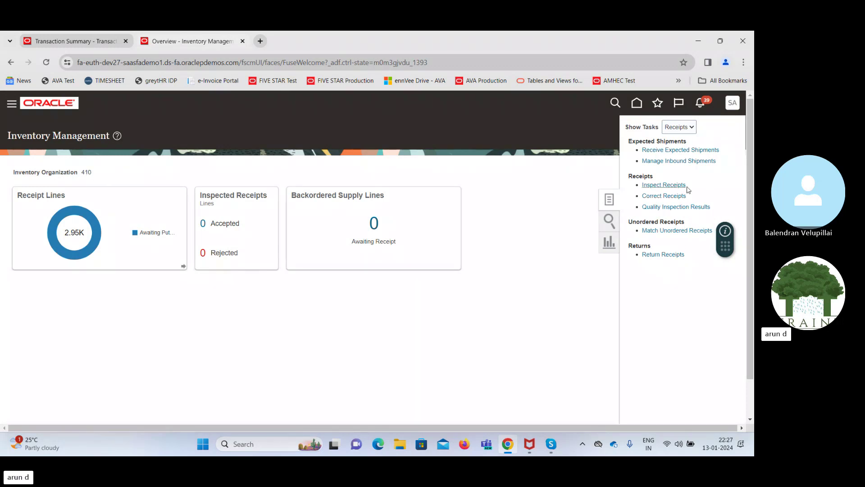
# In Receive Expected Shipments, search purchase order US164780 and find no matching rows
pyautogui.click(669, 152)
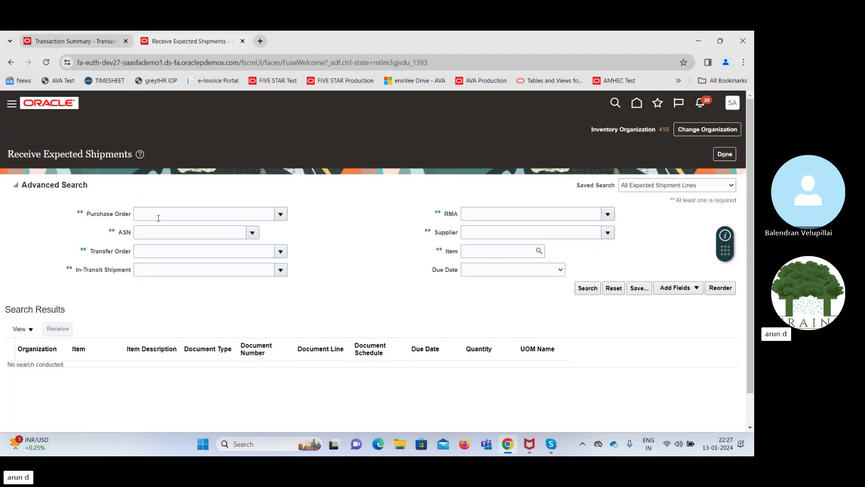
pyautogui.click(253, 212)
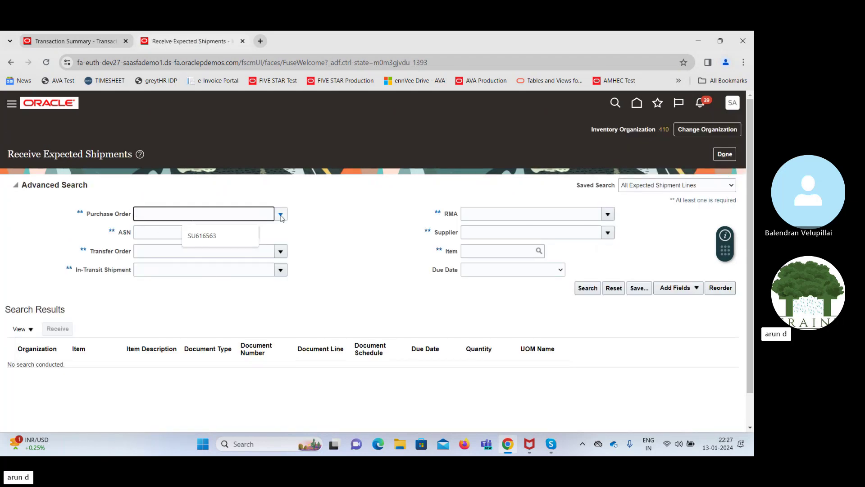
pyautogui.click(281, 214)
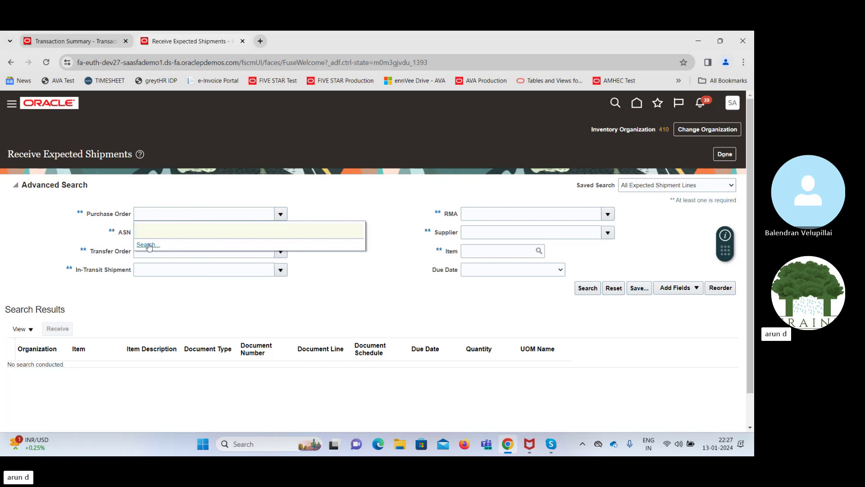
pyautogui.click(367, 219)
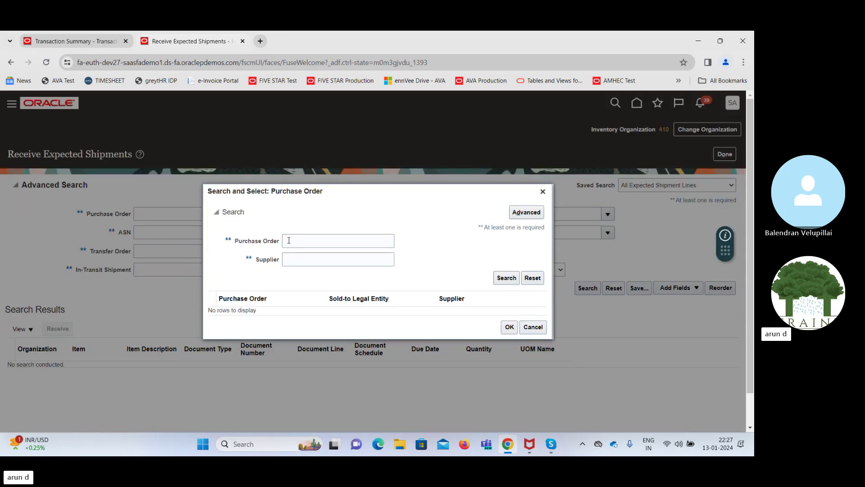
pyautogui.click(289, 241)
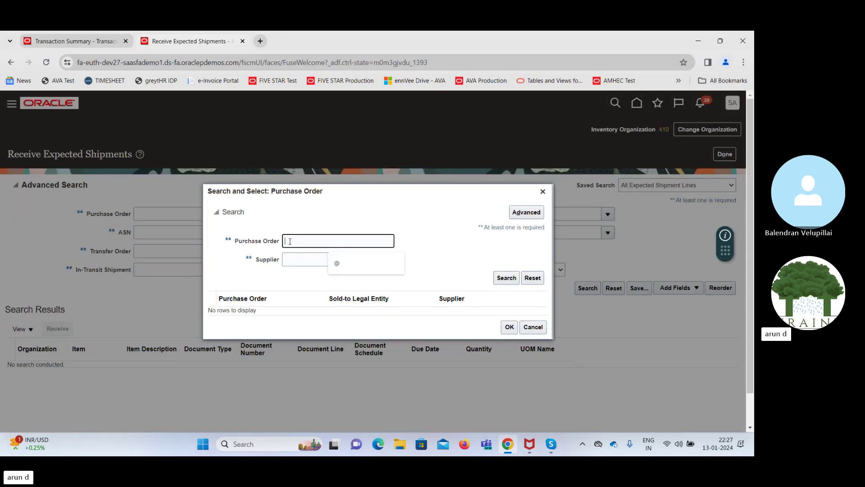
pyautogui.write('US164780')
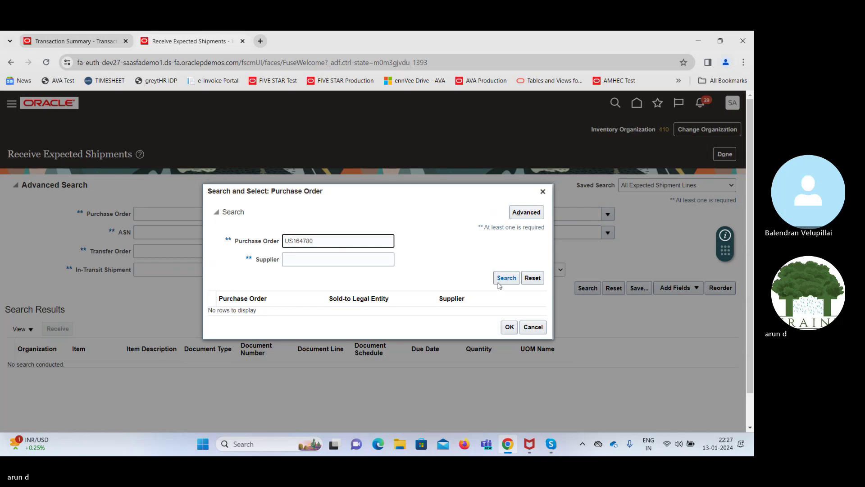
pyautogui.click(503, 279)
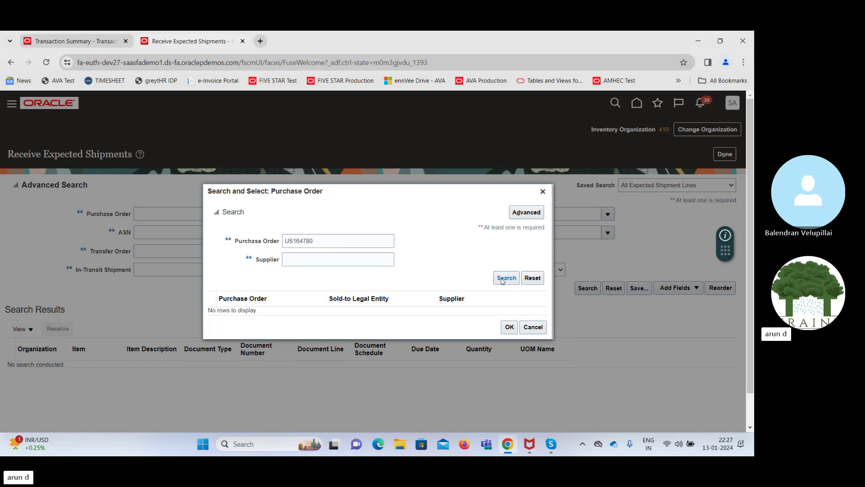
pyautogui.click(543, 192)
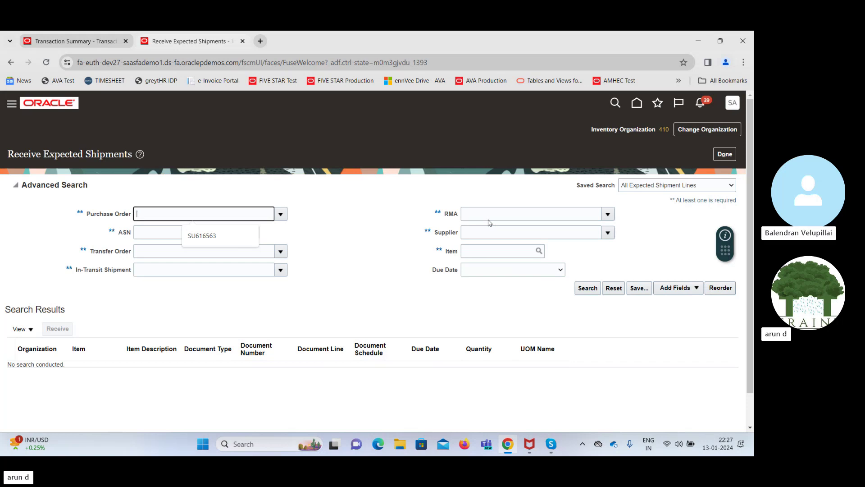
# Retry the US164780 purchase order search, then close the empty Search and Select dialog
pyautogui.click(280, 214)
pyautogui.click(147, 245)
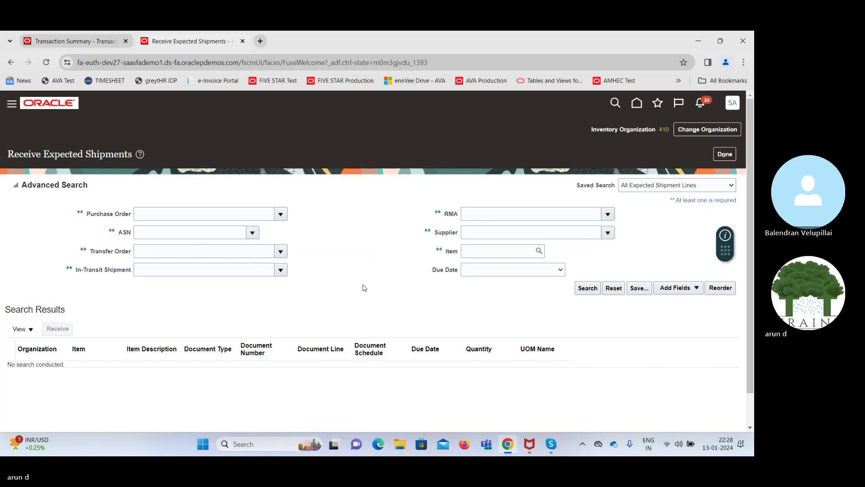
pyautogui.write('US164780')
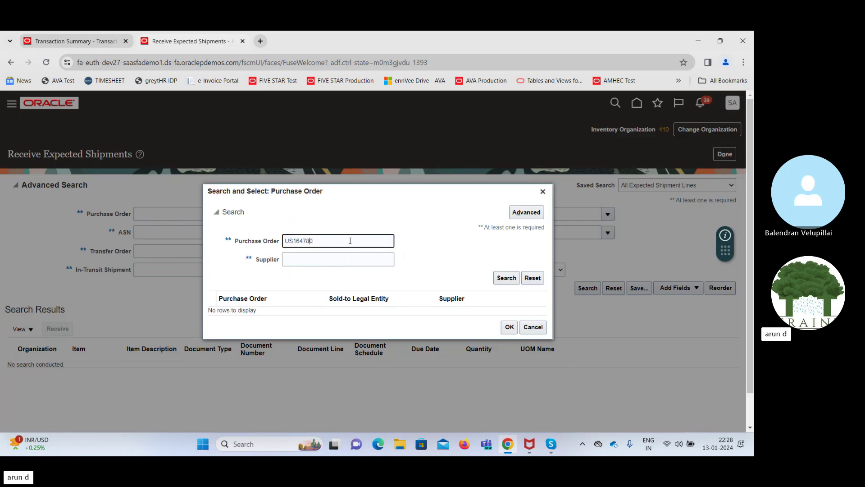
pyautogui.press('Left')
pyautogui.press('Left')
pyautogui.press('Left')
pyautogui.press('Left')
pyautogui.press('Left')
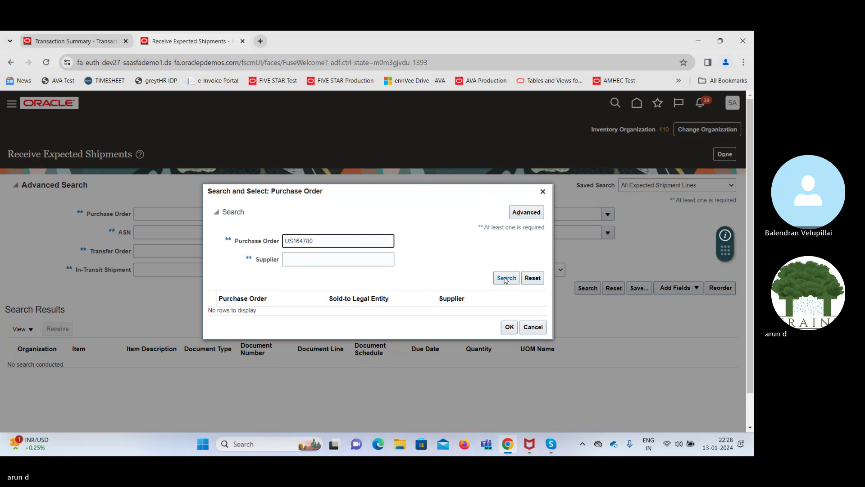
pyautogui.click(507, 278)
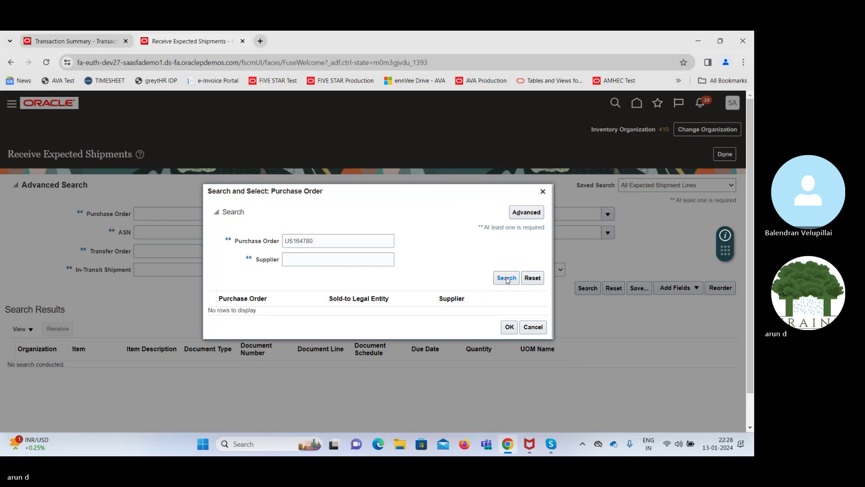
pyautogui.click(543, 192)
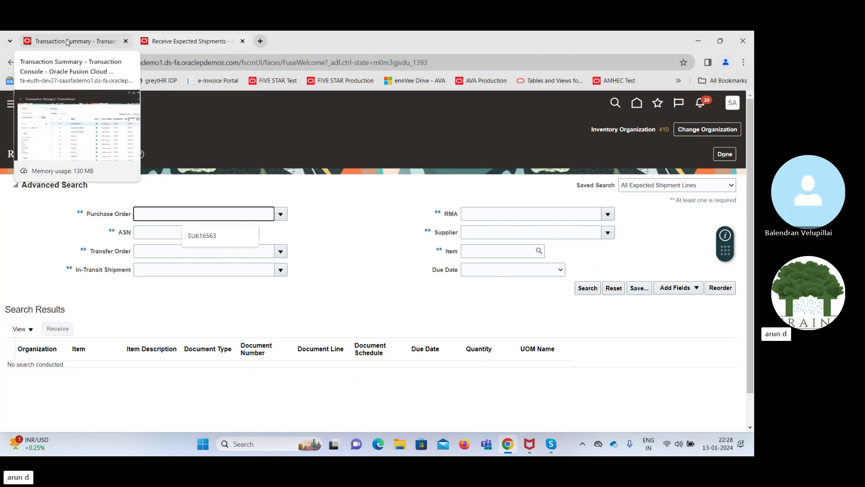
# Go to Setup and Maintenance and open Manage Inventory Organizations under Organization Structures
pyautogui.click(67, 42)
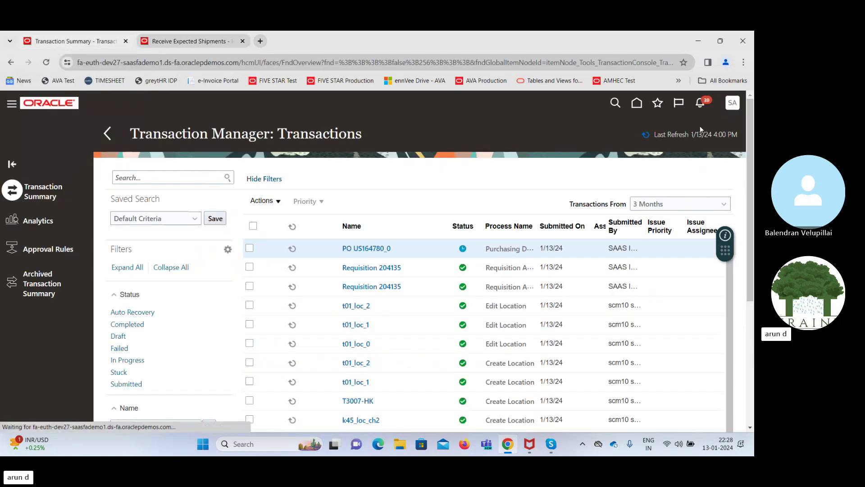
pyautogui.click(733, 102)
pyautogui.click(576, 250)
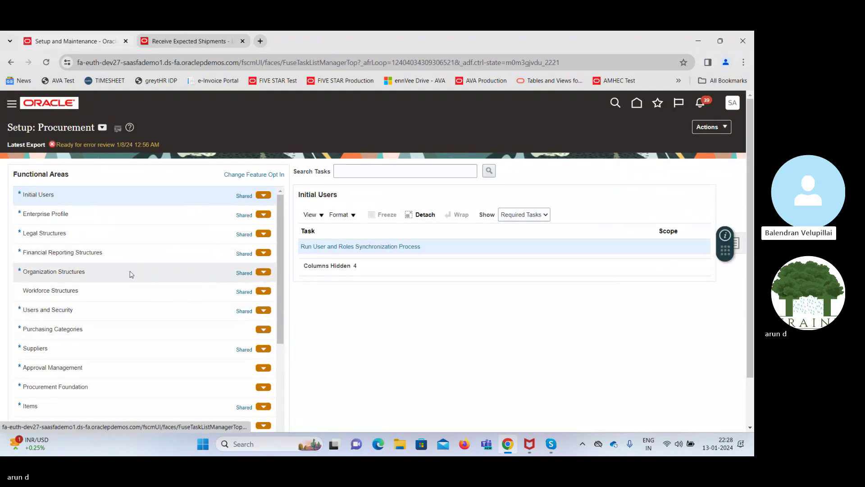
pyautogui.click(116, 273)
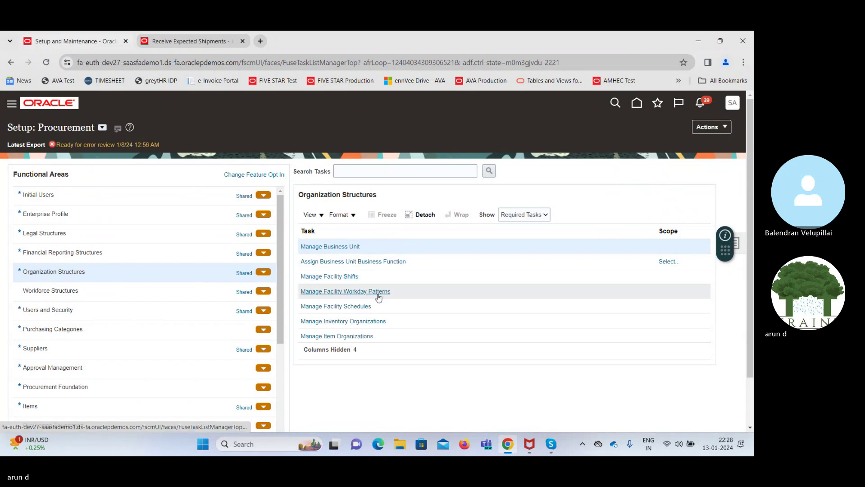
pyautogui.click(356, 321)
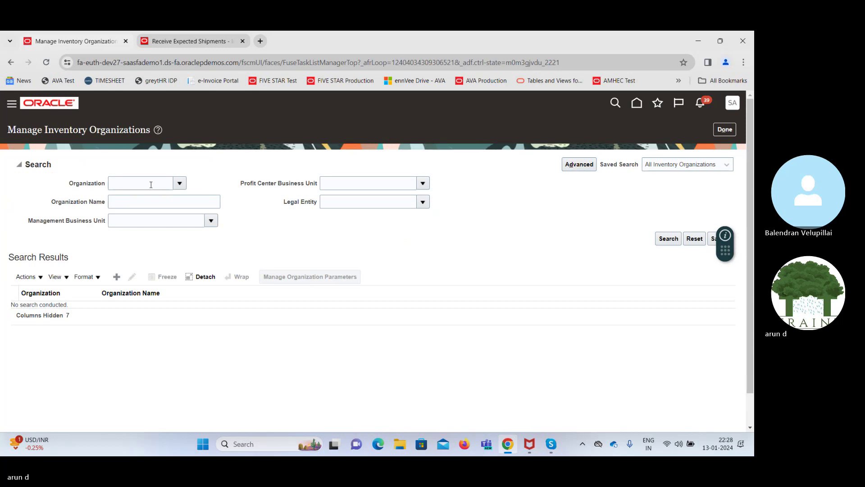
# Search Organization Name 410, get no results, and clear that criterion
pyautogui.click(145, 203)
pyautogui.write('410')
pyautogui.click(673, 239)
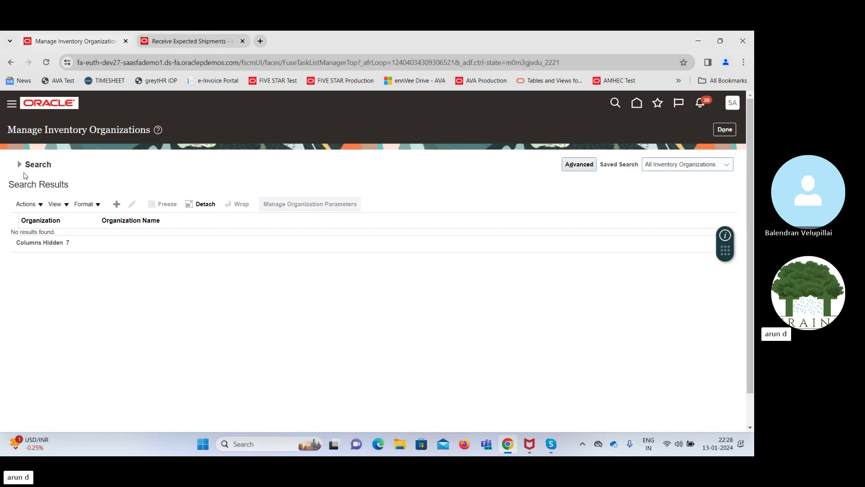
pyautogui.click(19, 165)
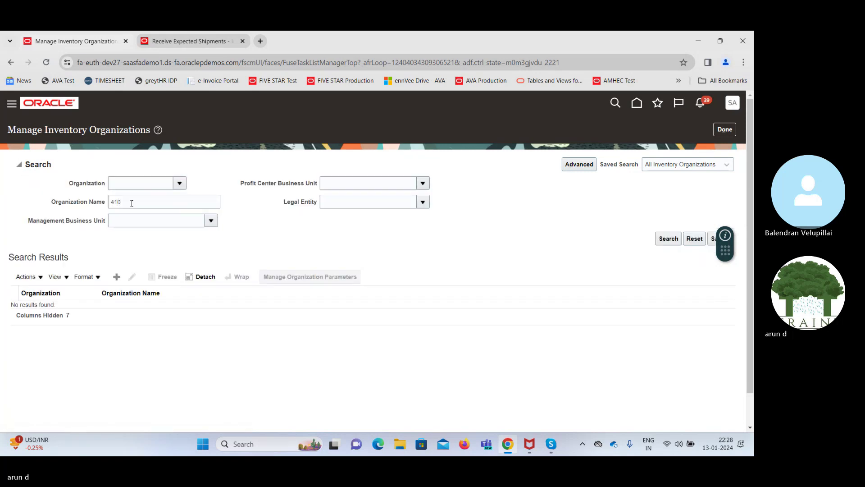
pyautogui.doubleClick(132, 203)
pyautogui.press('BackSpace')
# Search organization code 410 and open PLNT B for editing
pyautogui.click(124, 182)
pyautogui.write('410')
pyautogui.press('Tab')
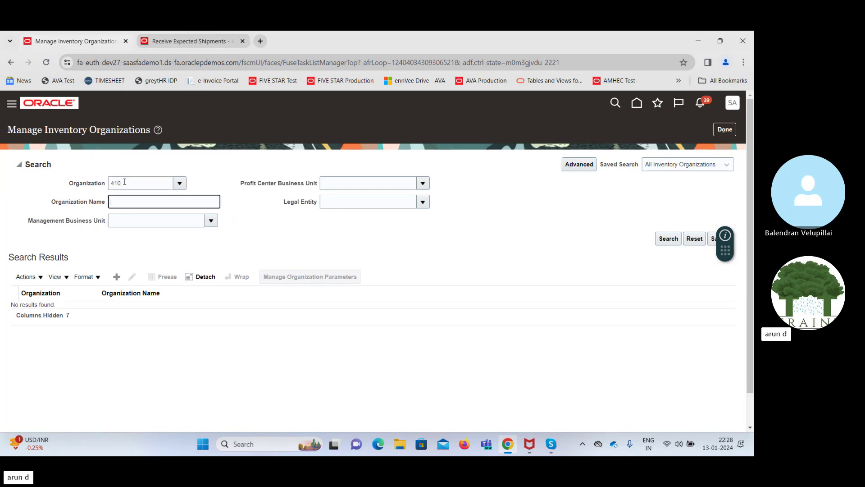
pyautogui.click(670, 240)
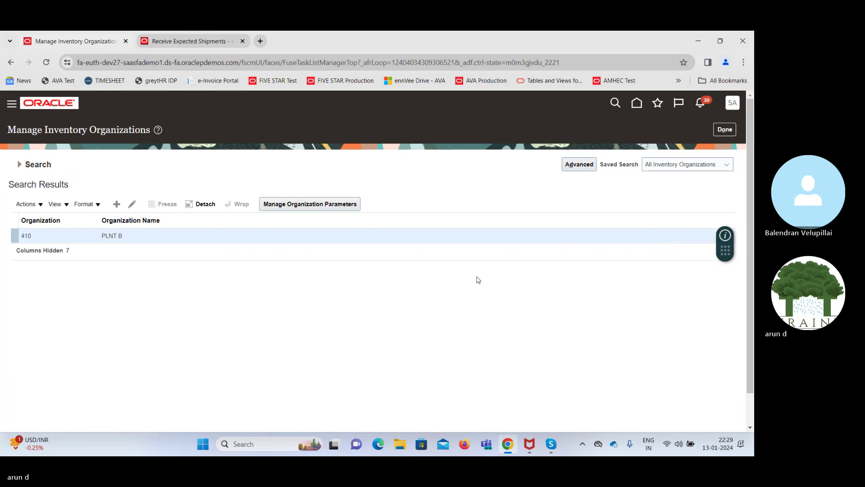
pyautogui.click(131, 208)
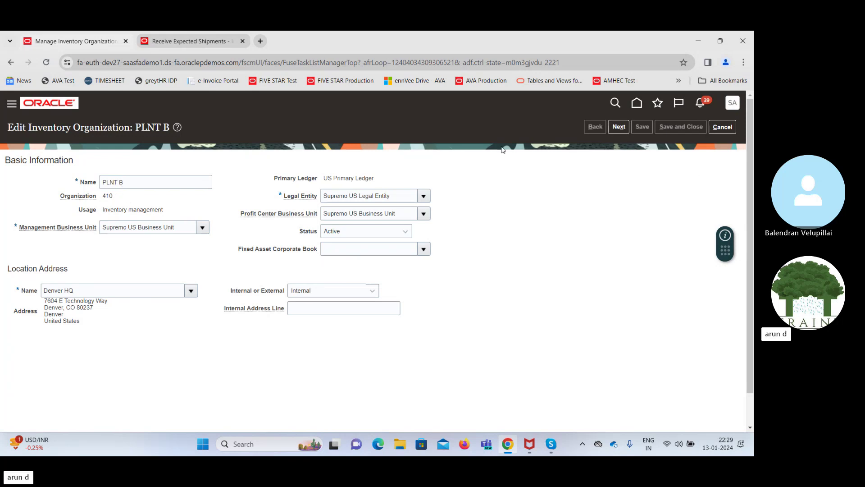
# Cancel the PLNT B edit and clear the 410 organization code criterion
pyautogui.click(722, 127)
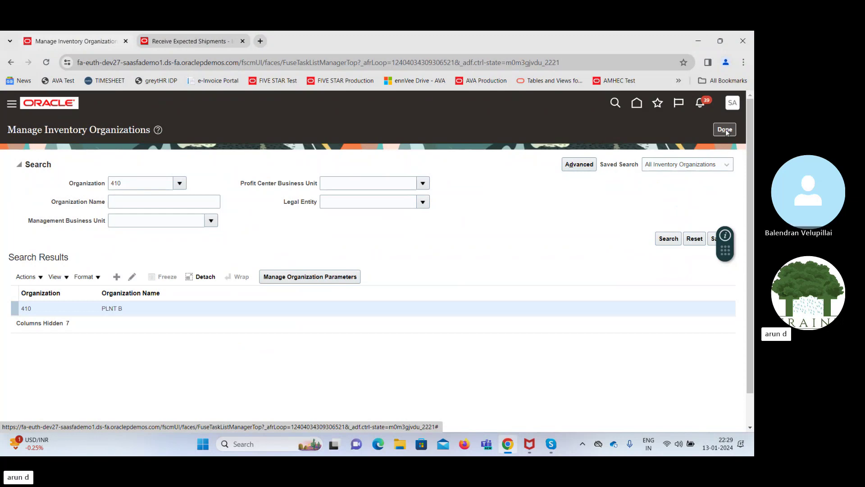
pyautogui.doubleClick(140, 181)
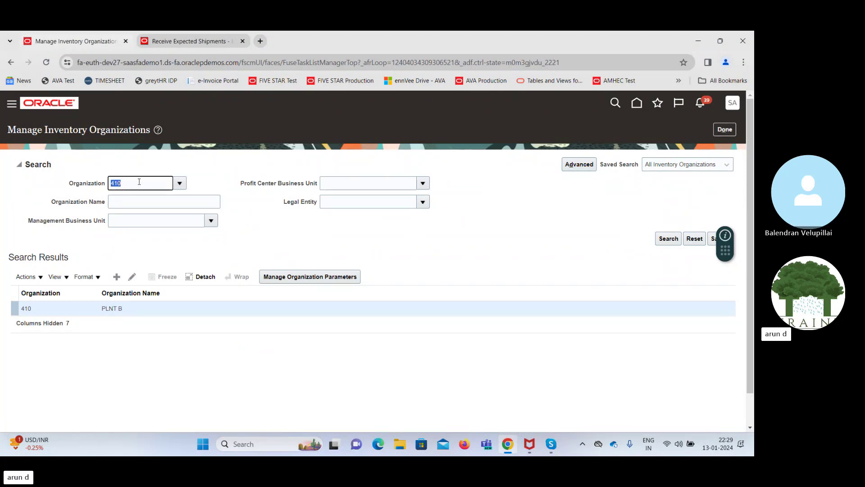
pyautogui.press('BackSpace')
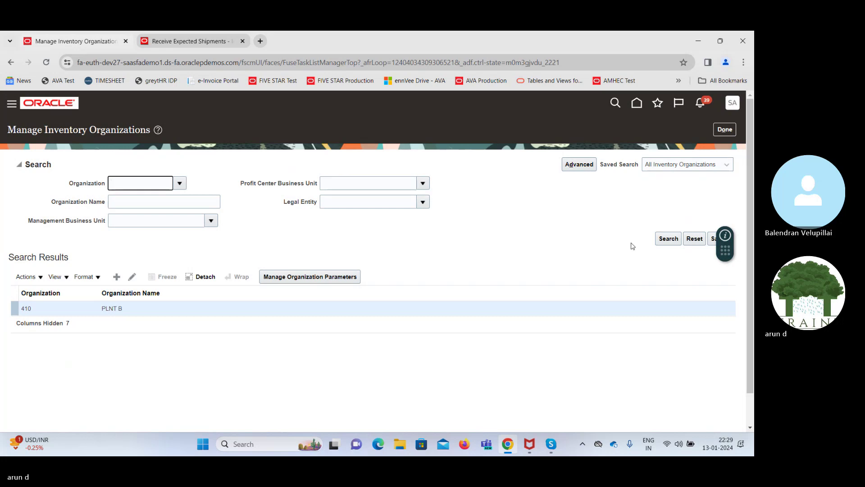
pyautogui.click(124, 199)
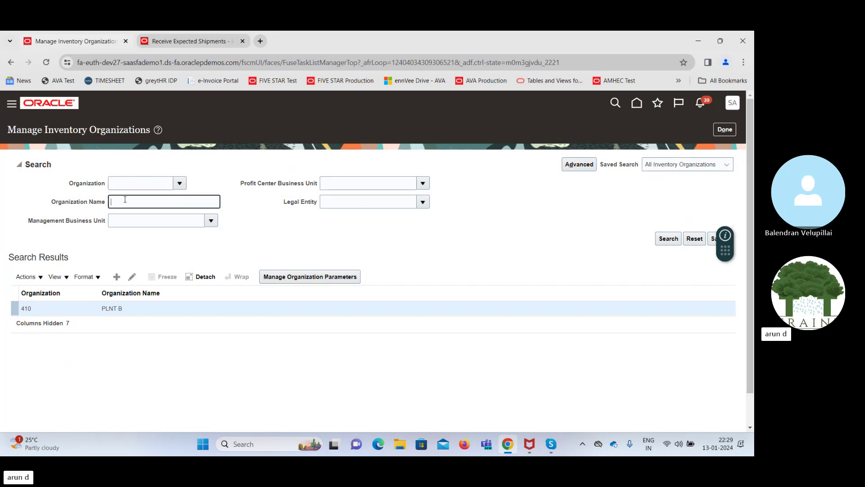
# Search Organization Name PLNT, fixing the typo, to list PLNT A, B, D, E, G and I
pyautogui.write('PLT')
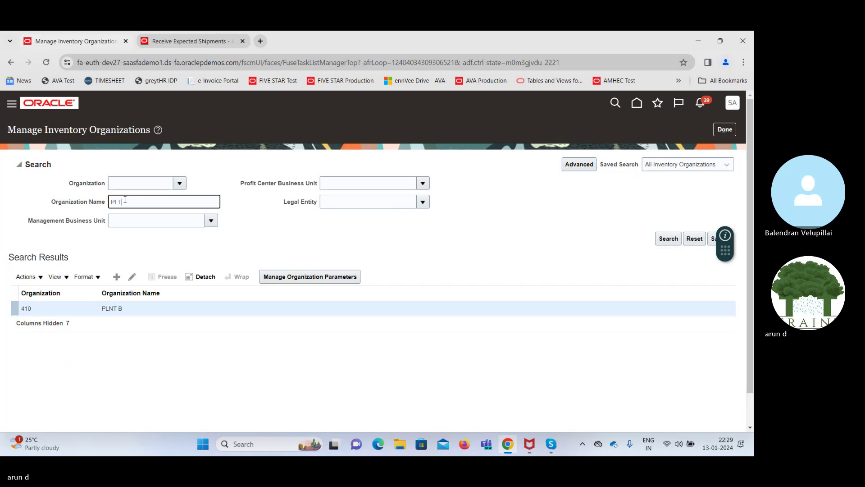
pyautogui.press('Return')
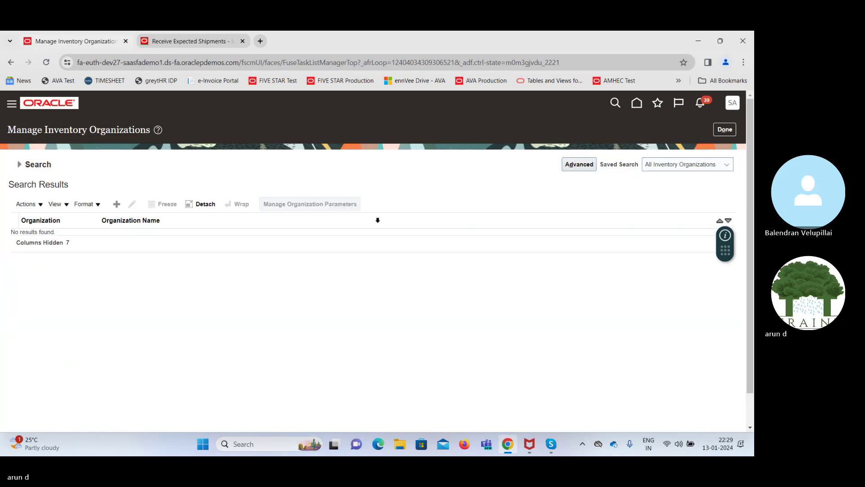
pyautogui.click(19, 165)
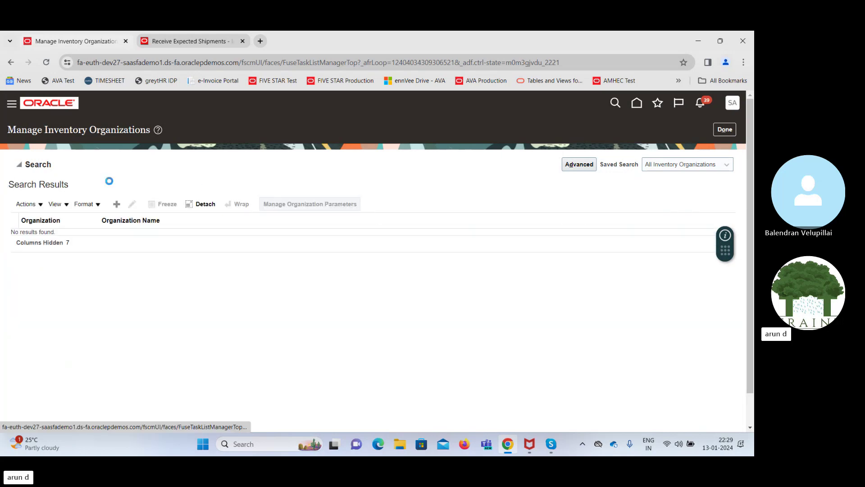
pyautogui.click(118, 201)
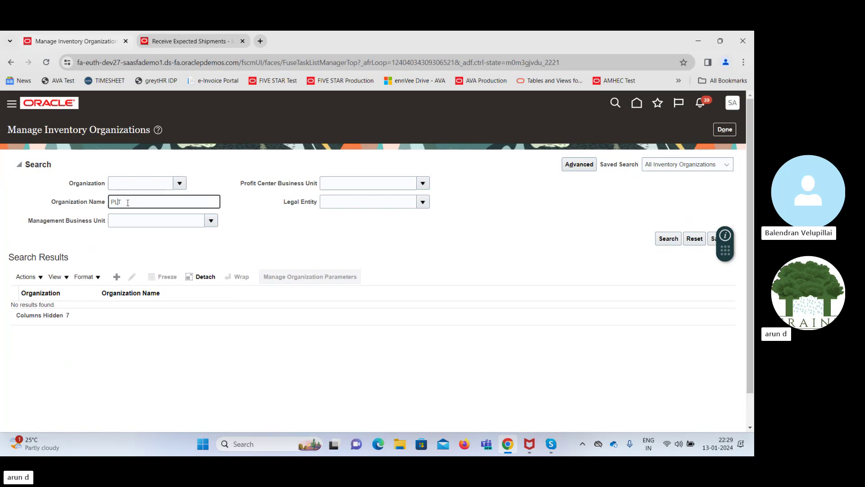
pyautogui.write('NT')
pyautogui.press('Return')
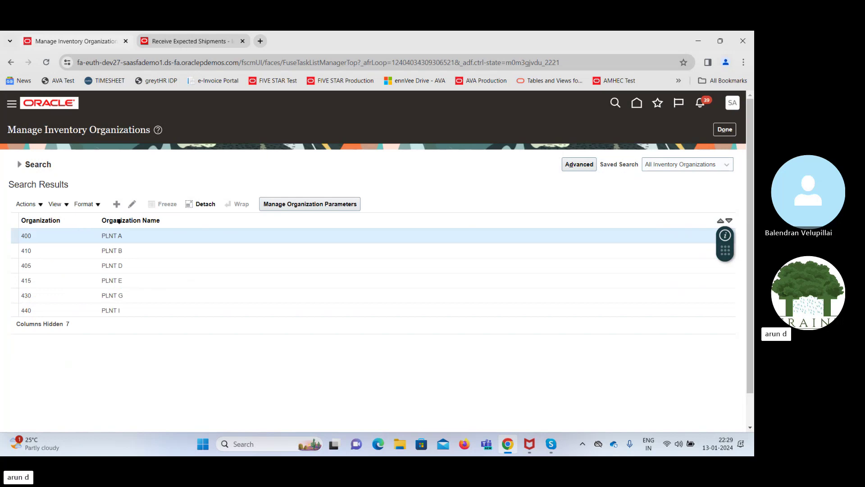
# Open and cancel the edit pages of PLNT A, PLNT B and PLNT D
pyautogui.click(132, 203)
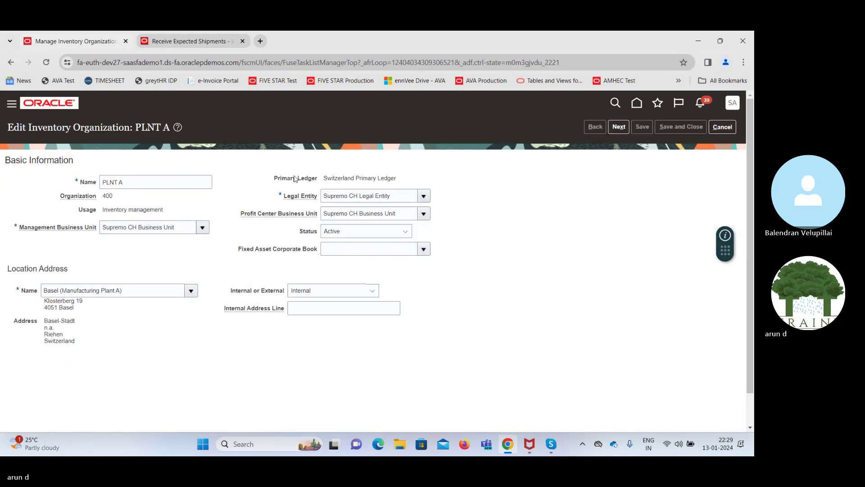
pyautogui.click(722, 127)
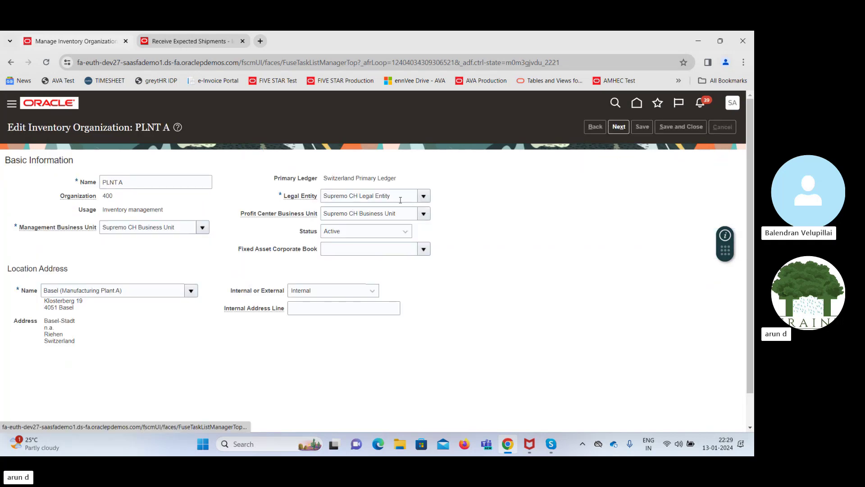
pyautogui.click(87, 323)
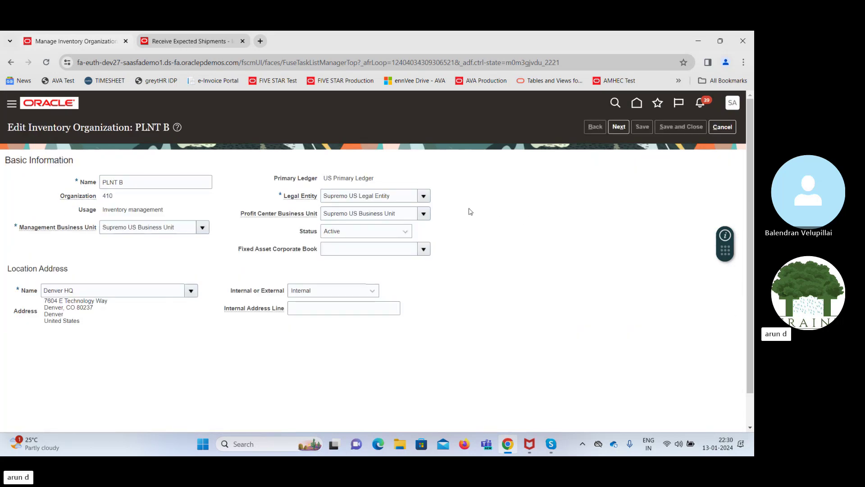
pyautogui.click(726, 128)
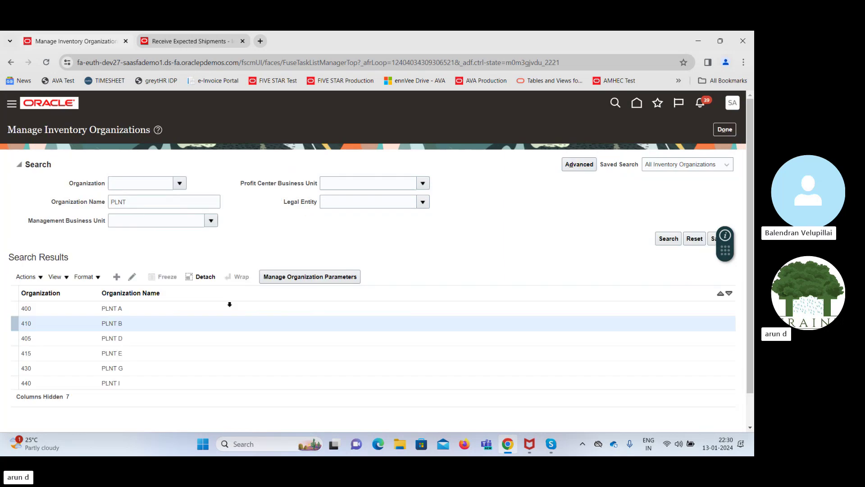
pyautogui.click(88, 339)
pyautogui.click(132, 277)
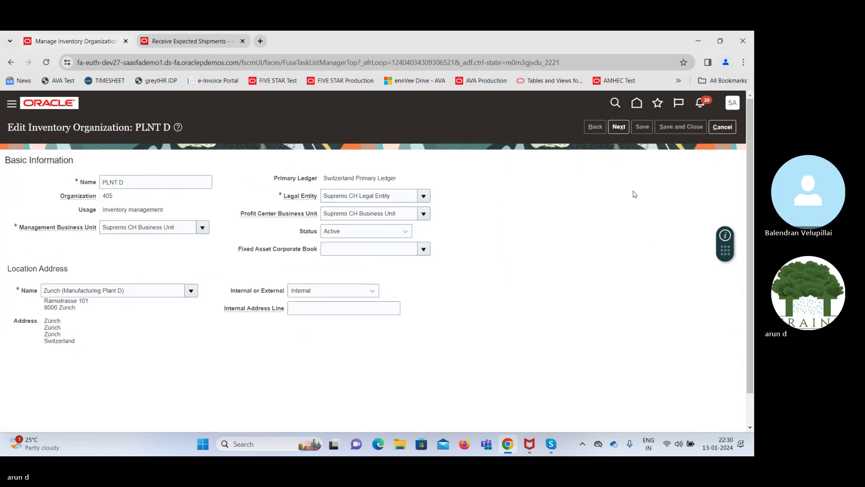
pyautogui.click(723, 126)
# Review PLNT E, PLNT G and PLNT I (440, New Delhi) unsaved, then select PLNT B
pyautogui.click(64, 357)
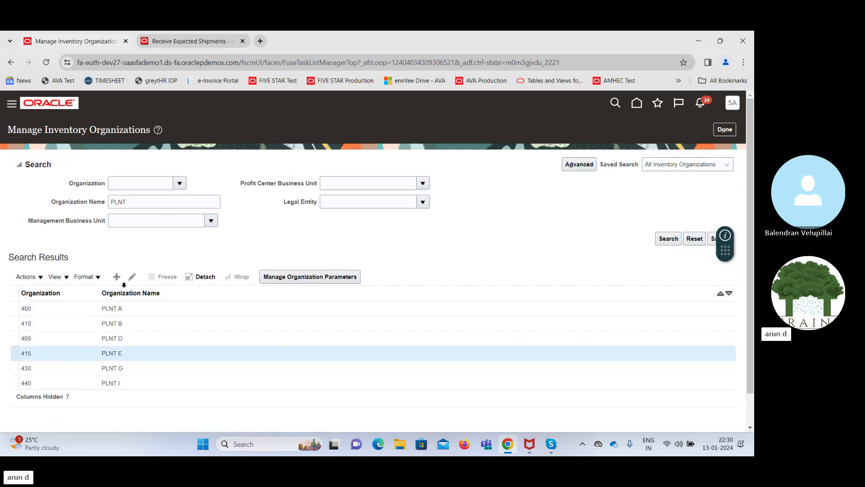
pyautogui.click(132, 276)
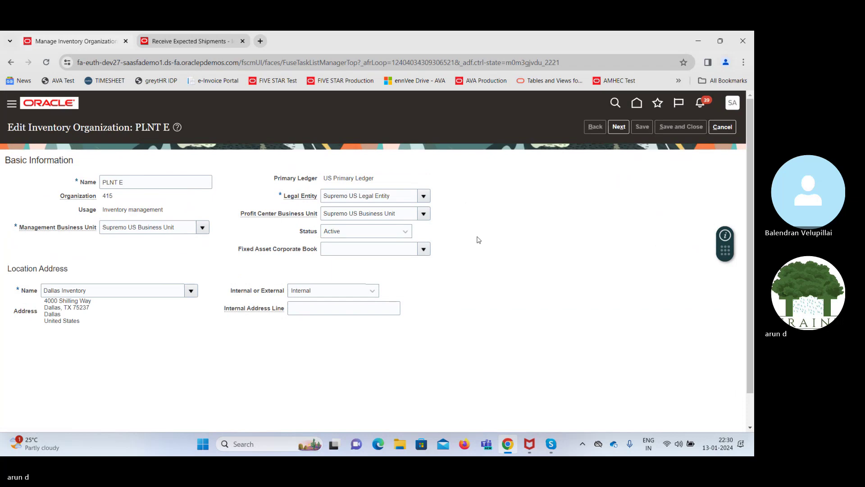
pyautogui.click(723, 126)
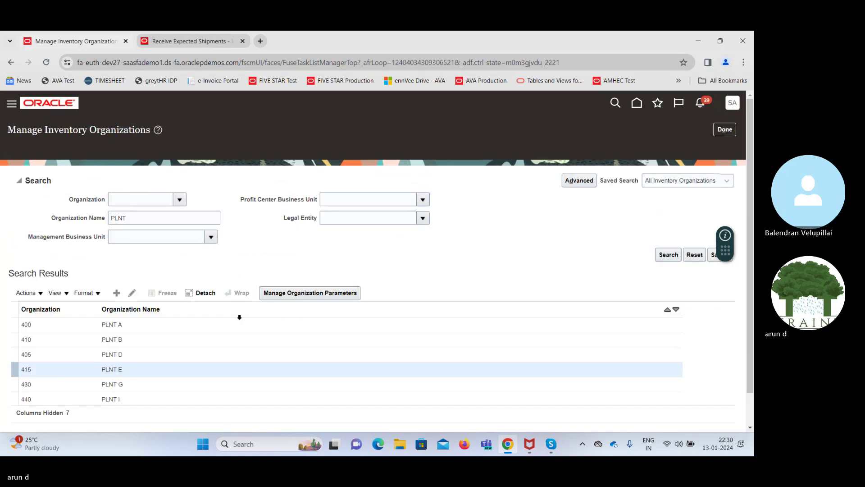
pyautogui.click(118, 370)
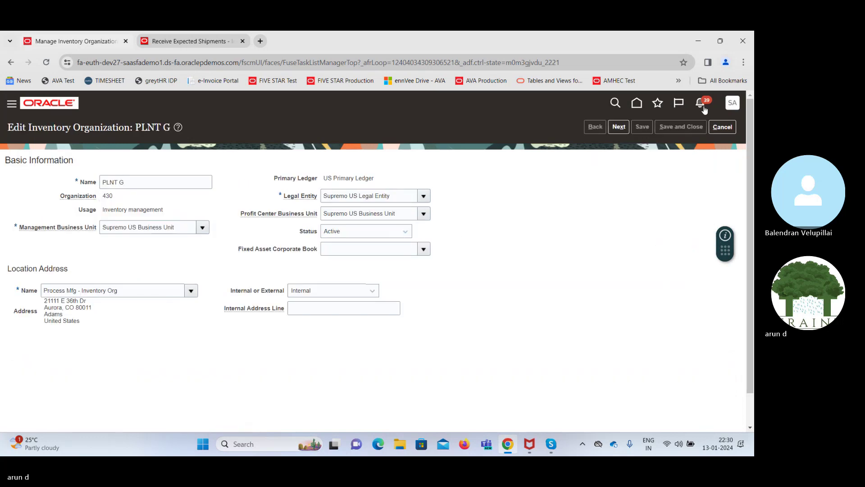
pyautogui.click(722, 126)
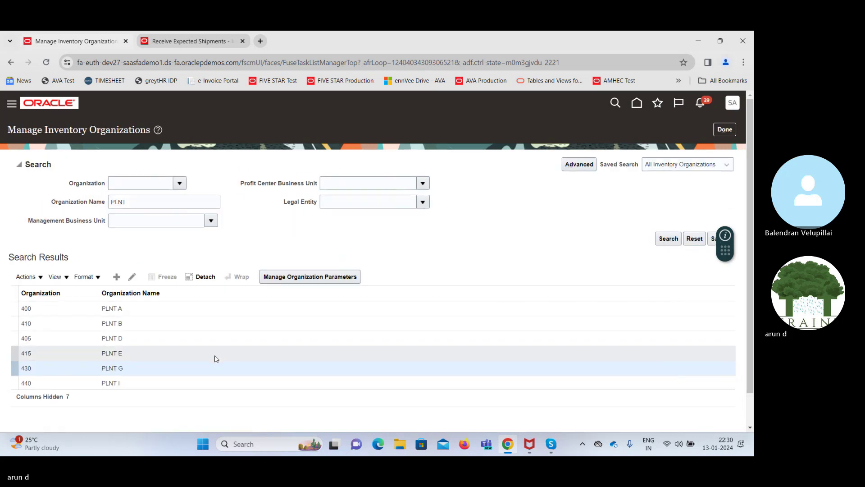
pyautogui.click(41, 383)
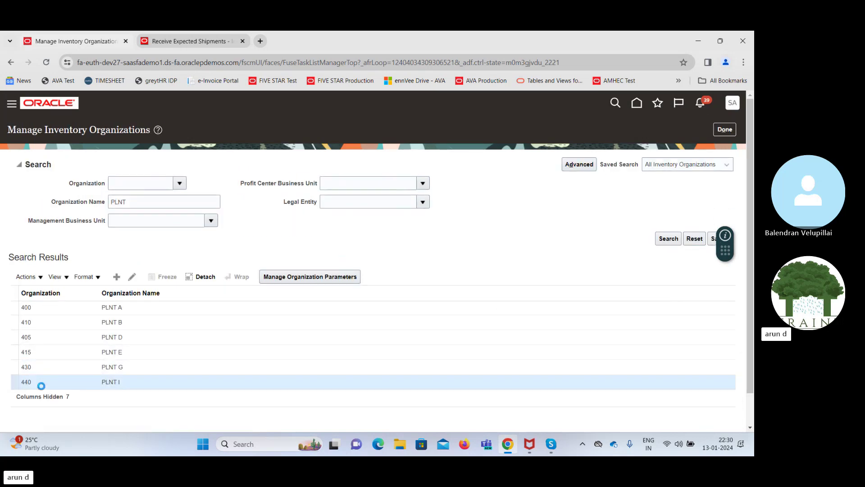
pyautogui.click(133, 277)
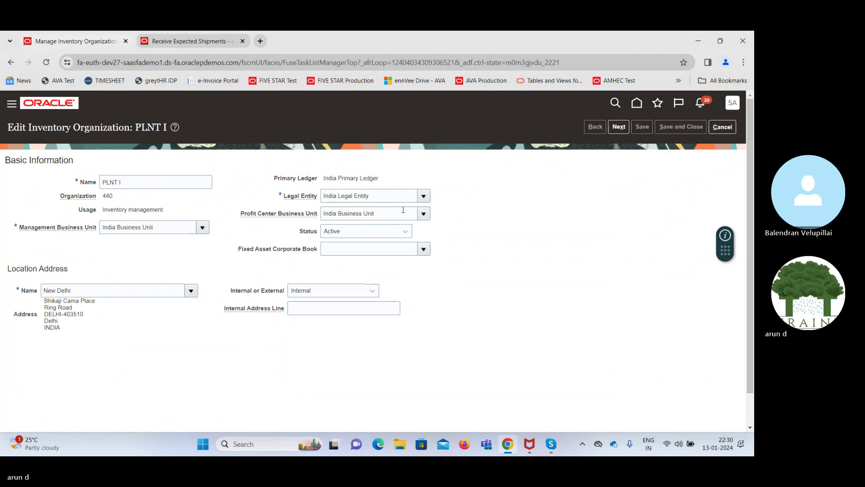
pyautogui.click(723, 128)
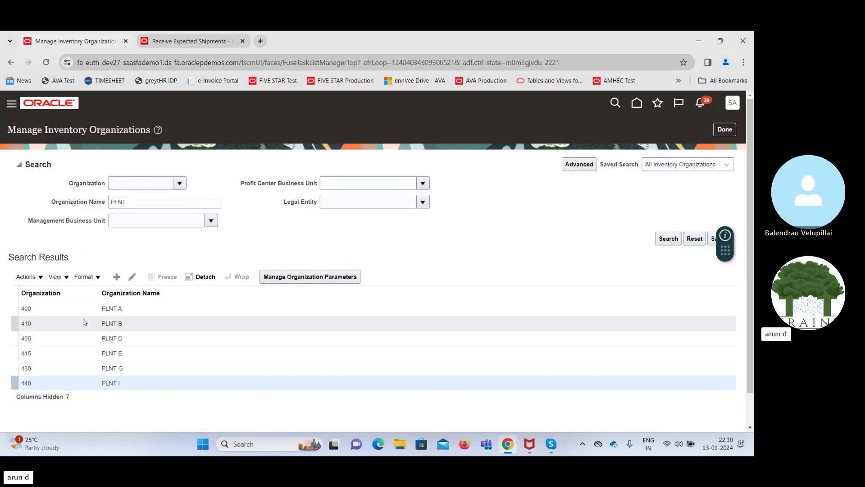
pyautogui.click(66, 323)
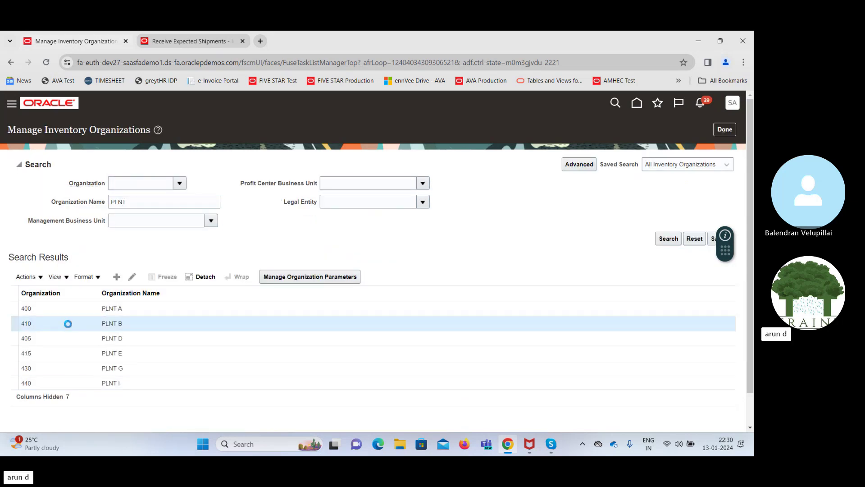
# Set PLNT B to US1 Business Unit and US1 Legal Entity; submitting fails with error CMR-3180062
pyautogui.click(132, 277)
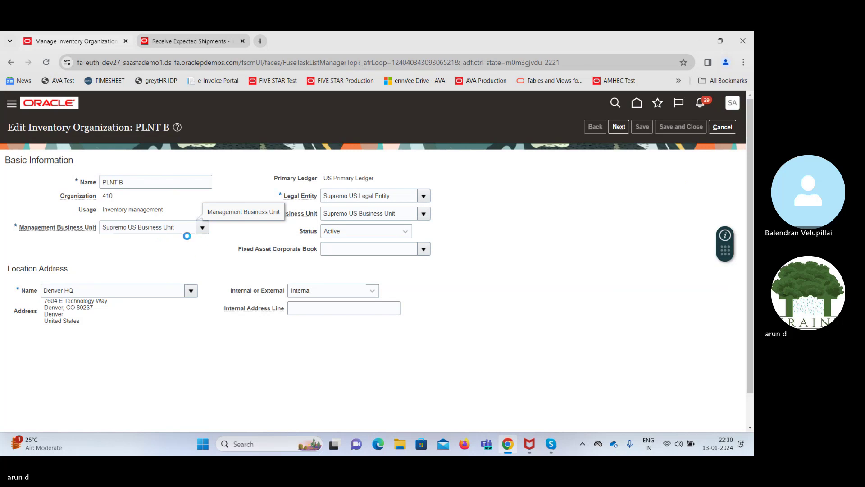
pyautogui.click(183, 231)
pyautogui.tripleClick(181, 227)
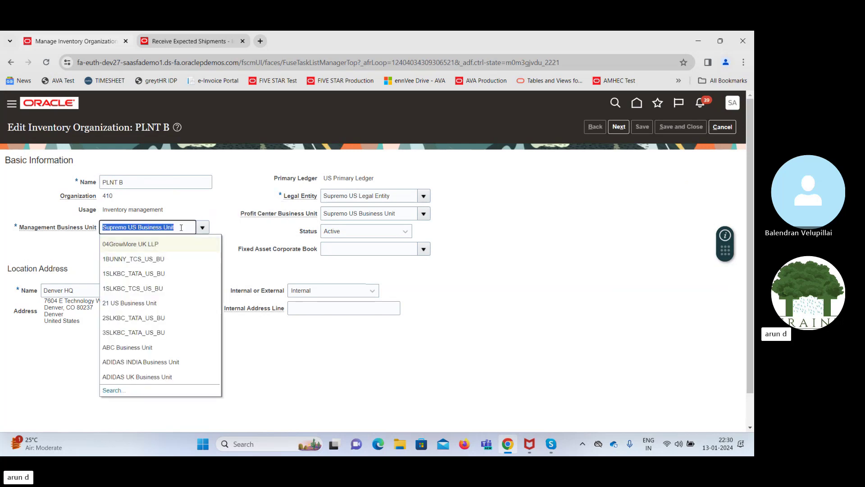
pyautogui.write('US1')
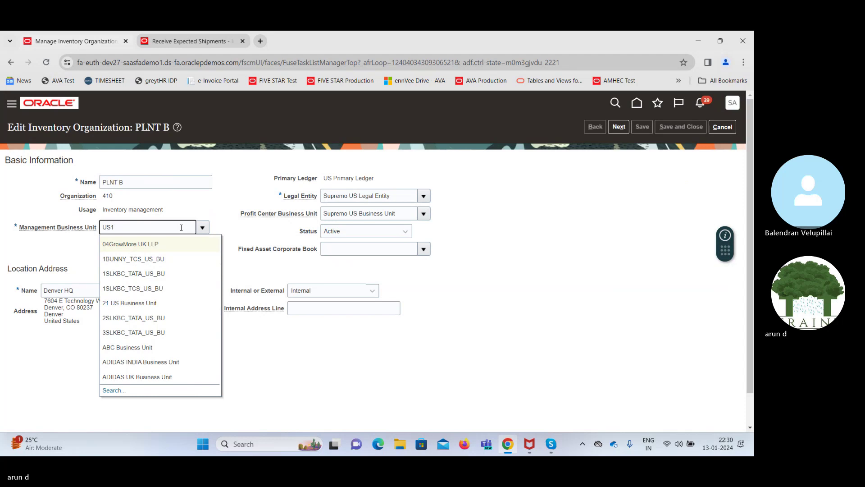
pyautogui.press('Tab')
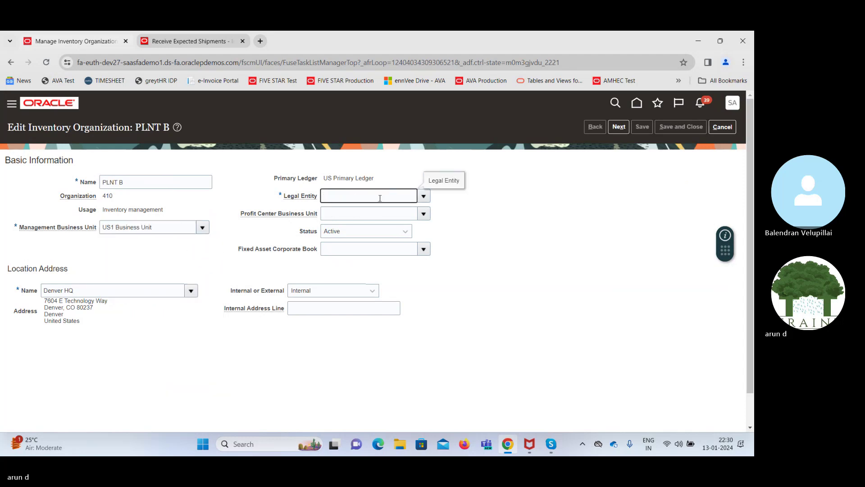
pyautogui.click(421, 196)
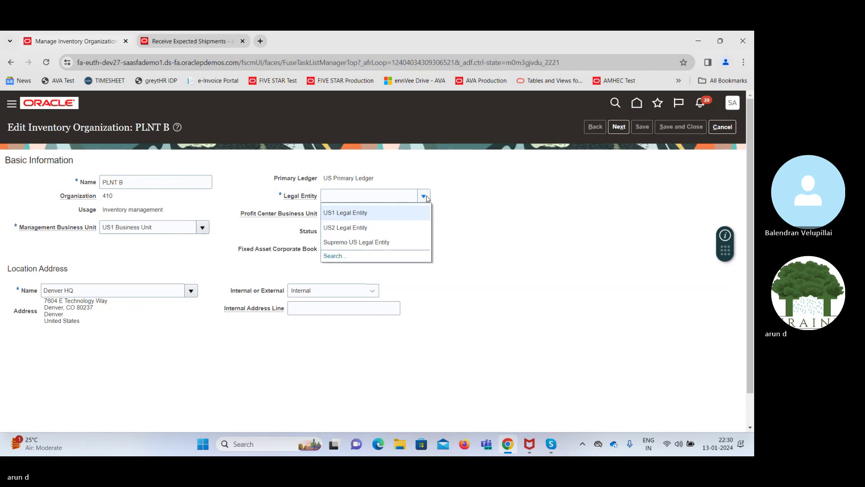
pyautogui.click(380, 213)
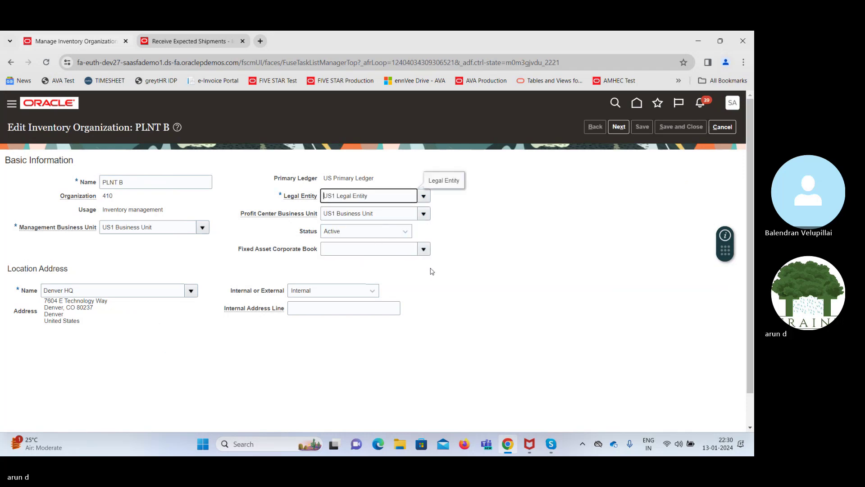
pyautogui.click(619, 127)
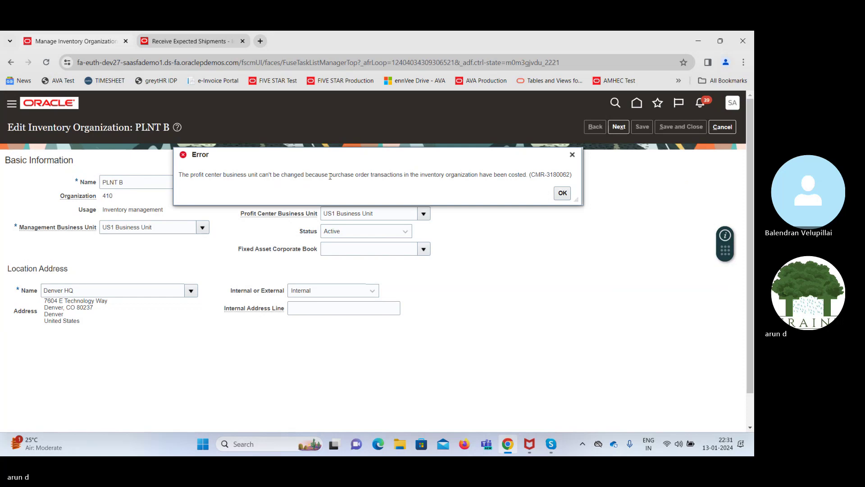
# Acknowledge the costing error and cancel PLNT B's edit without saving, back to the six PLNT plants
pyautogui.click(559, 193)
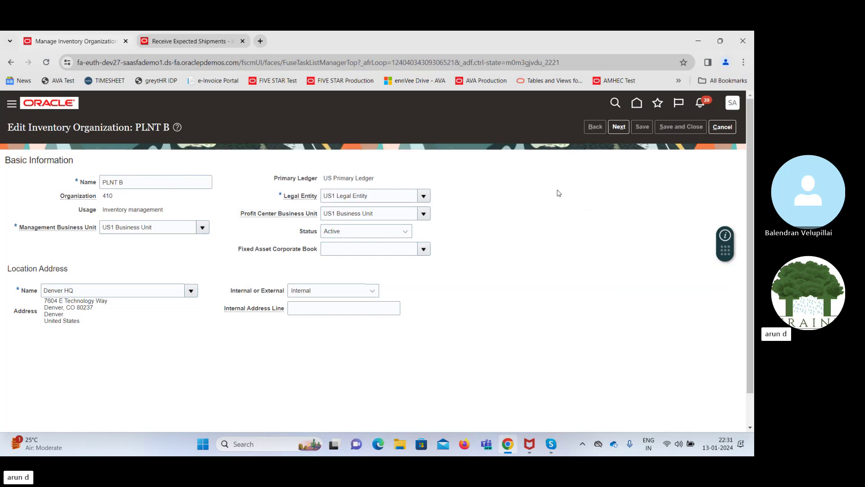
pyautogui.click(724, 128)
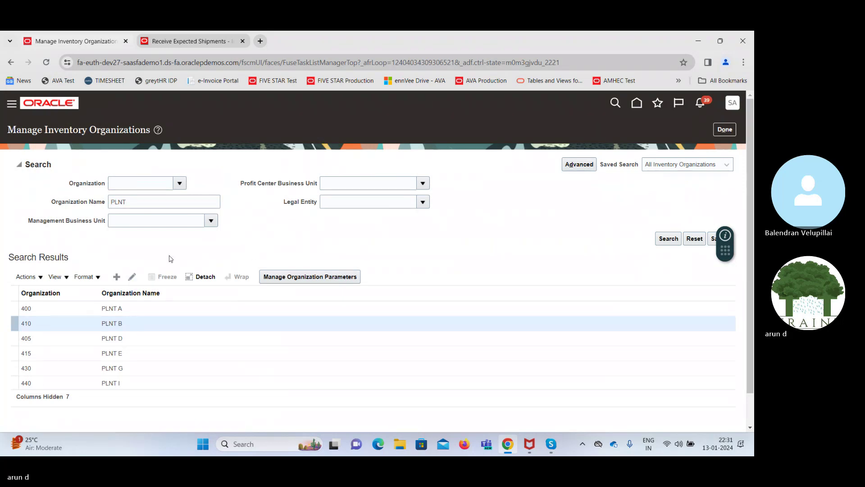
# Clear the PLNT Organization Name filter and enter US1 as the Management Business Unit
pyautogui.doubleClick(129, 205)
pyautogui.press('BackSpace')
pyautogui.press('Tab')
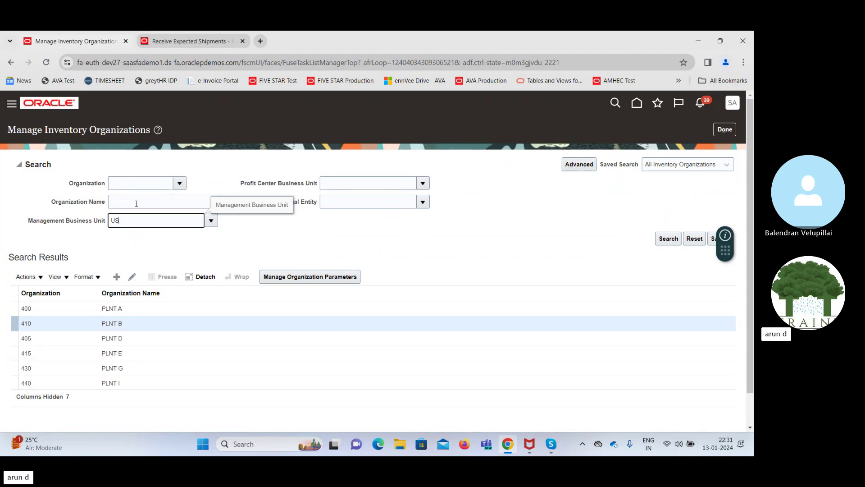
pyautogui.press('Tab')
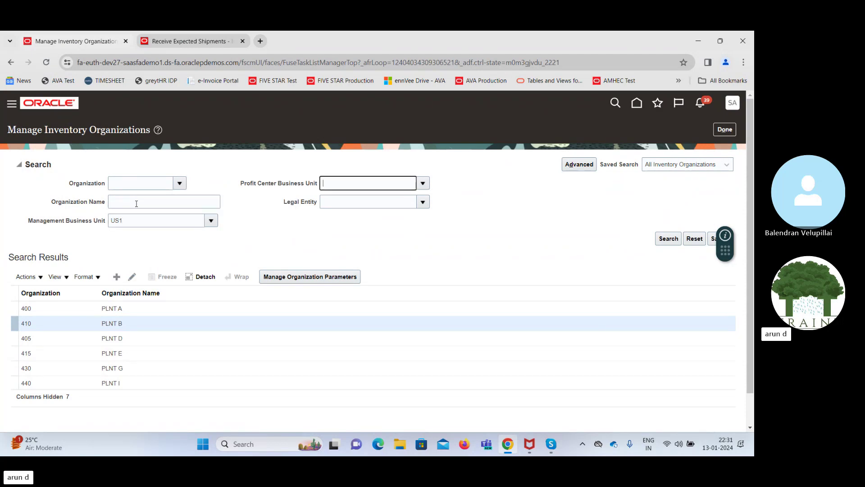
# Look up US1 in the business unit search and select US1 Business Unit as the filter
pyautogui.click(212, 222)
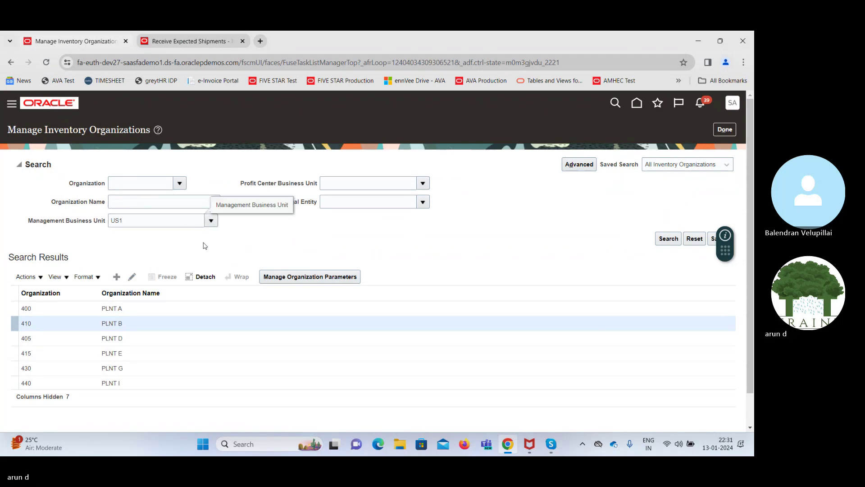
pyautogui.click(211, 221)
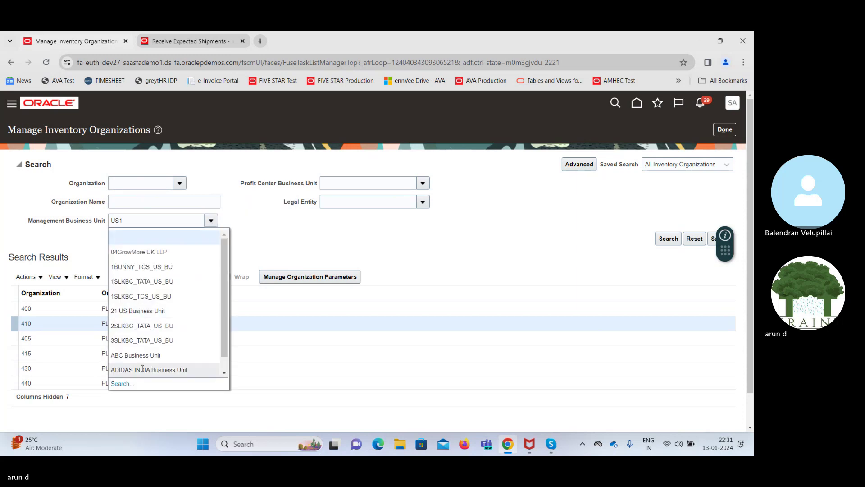
pyautogui.click(125, 383)
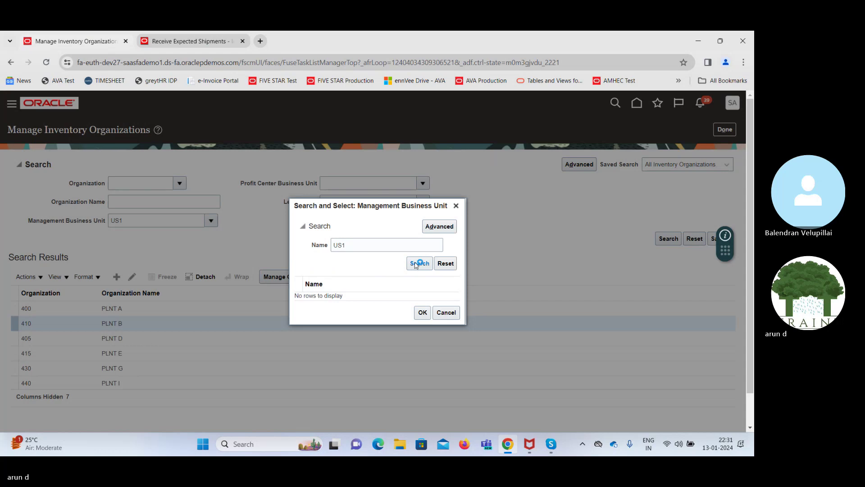
pyautogui.click(415, 317)
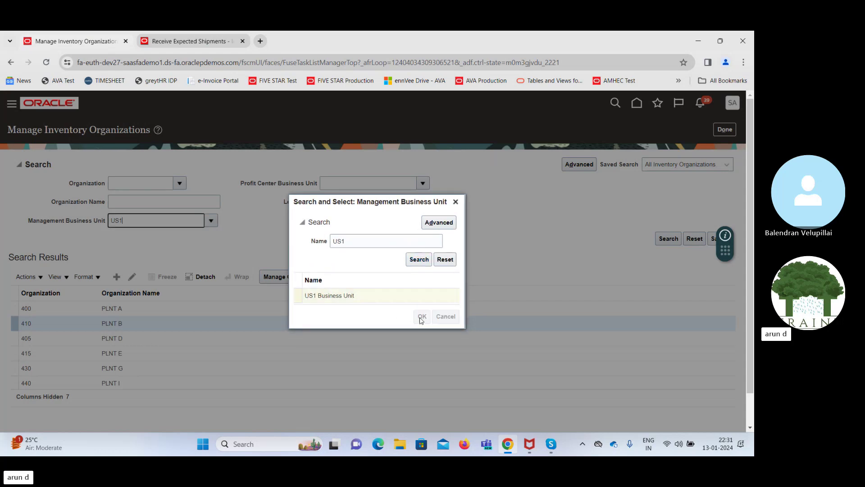
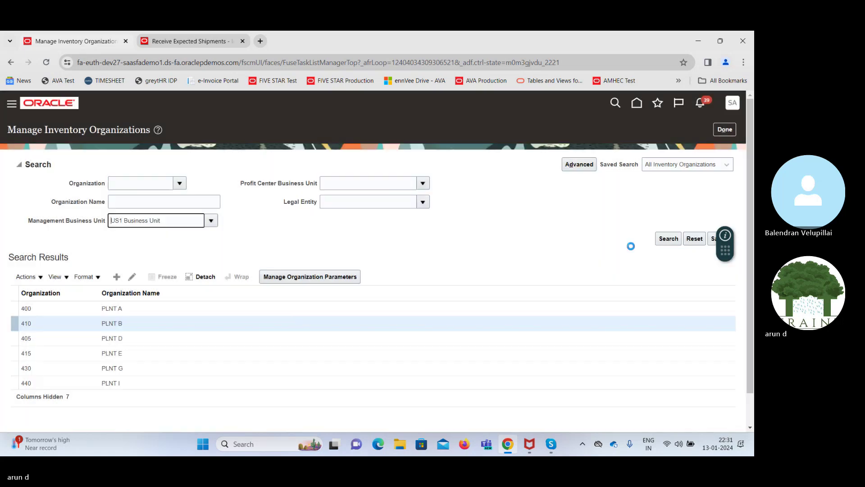
# Search inventory organizations for US1 Business Unit, open Denver Maintenance (315), then go to Setup and Maintenance
pyautogui.click(666, 240)
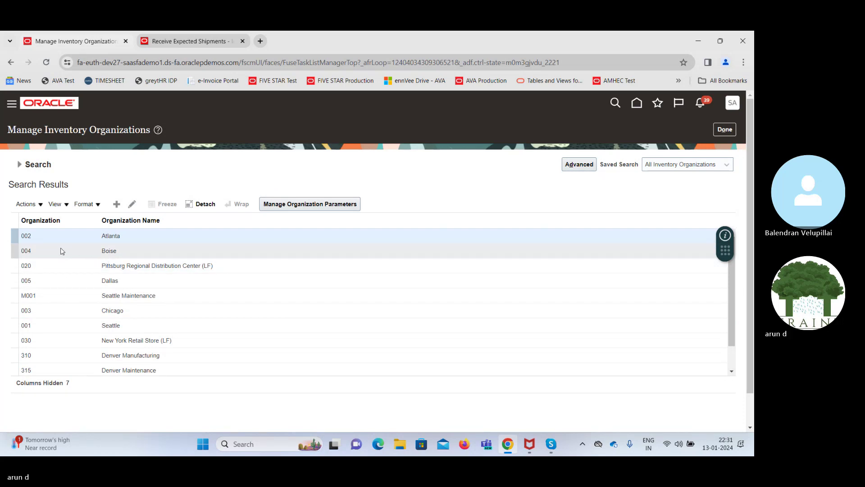
pyautogui.click(67, 368)
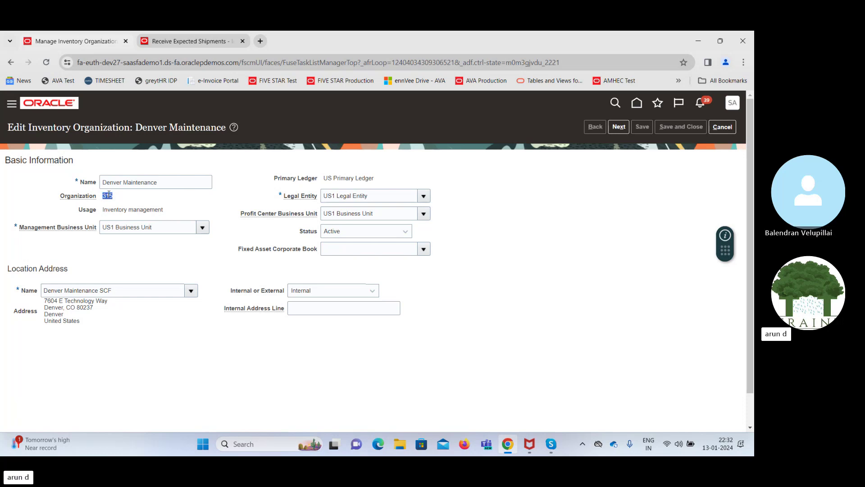
pyautogui.click(733, 104)
pyautogui.click(564, 251)
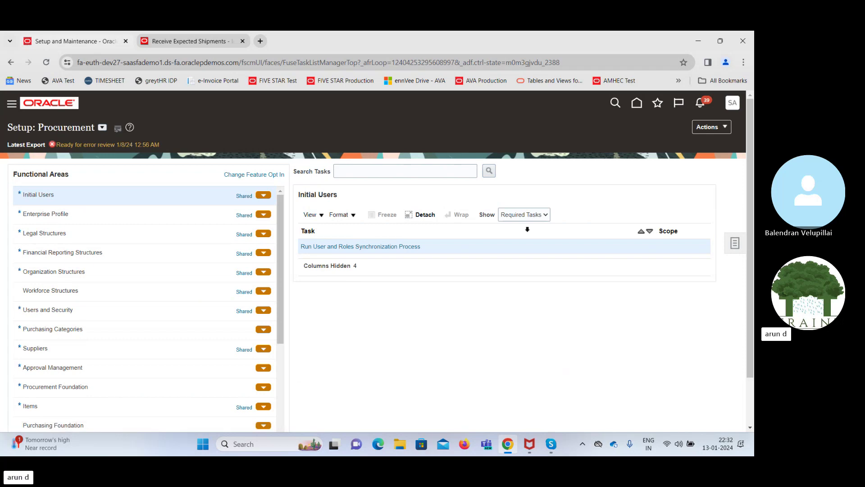
# Search setup tasks for 'Manage data acc' and open Manage Data Access for Users
pyautogui.click(735, 243)
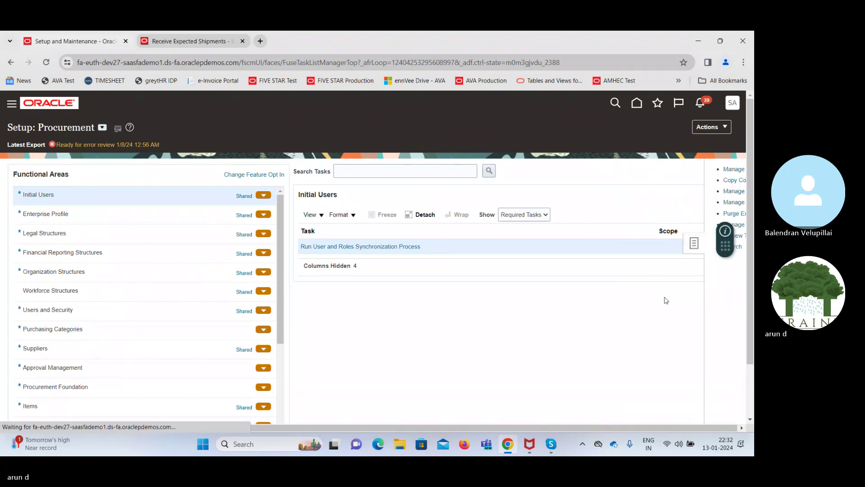
pyautogui.click(649, 246)
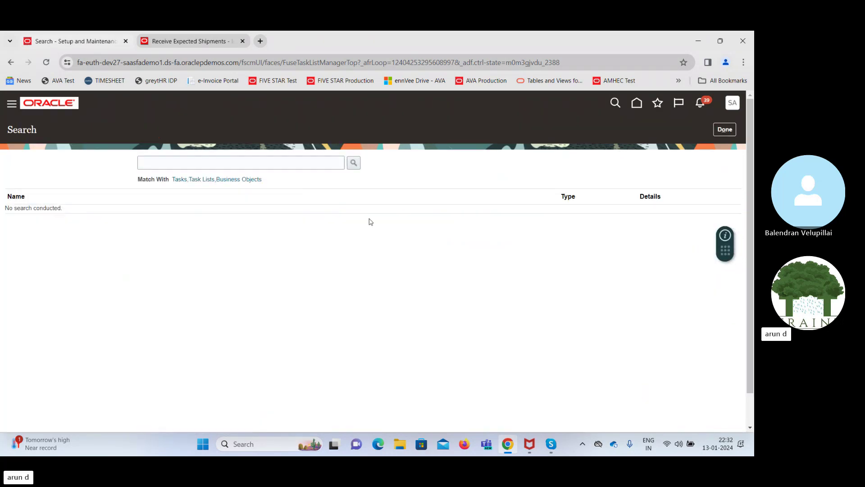
pyautogui.click(245, 164)
pyautogui.write('M')
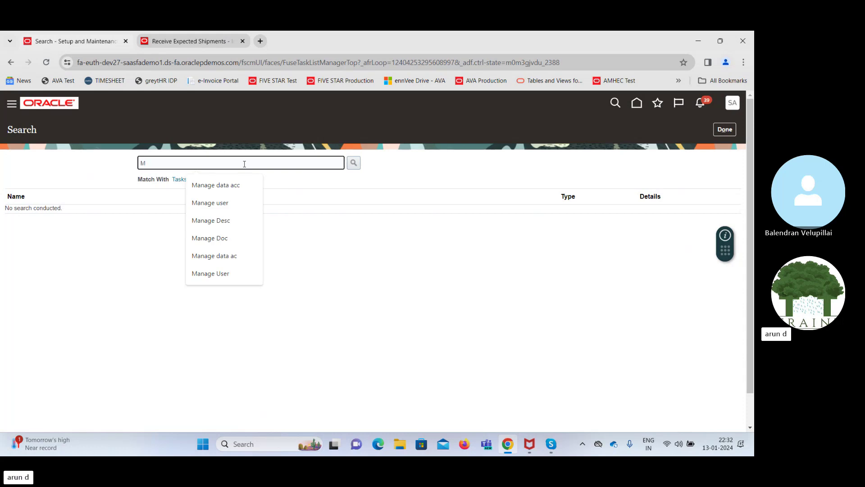
pyautogui.write('anage data ac')
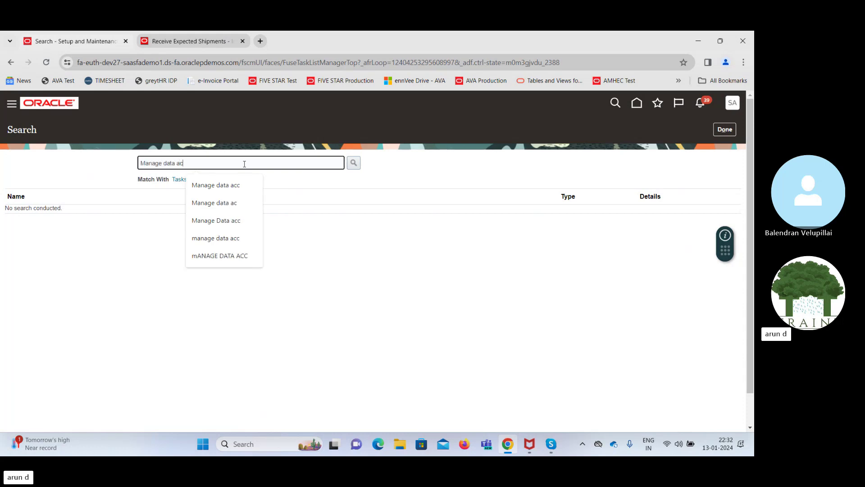
pyautogui.write('c')
pyautogui.press('Return')
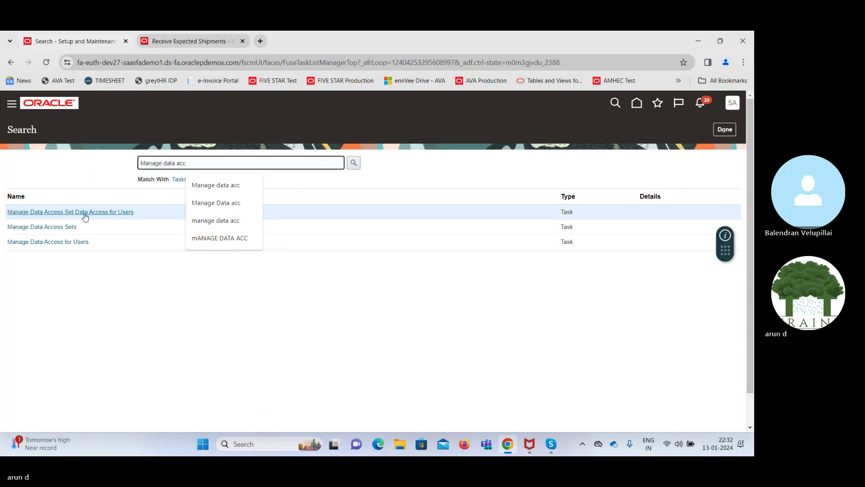
pyautogui.click(85, 212)
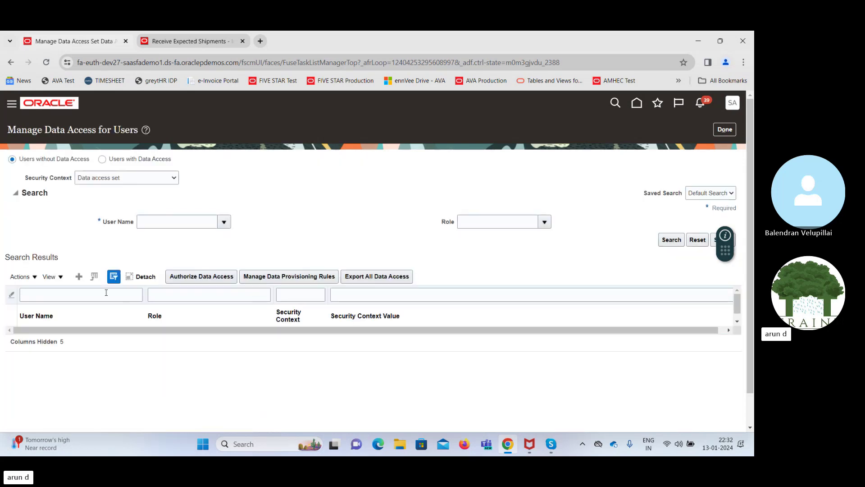
# Add a data access row for the implementation user: Receiving Agent, Inventory organization 315, and save
pyautogui.click(79, 276)
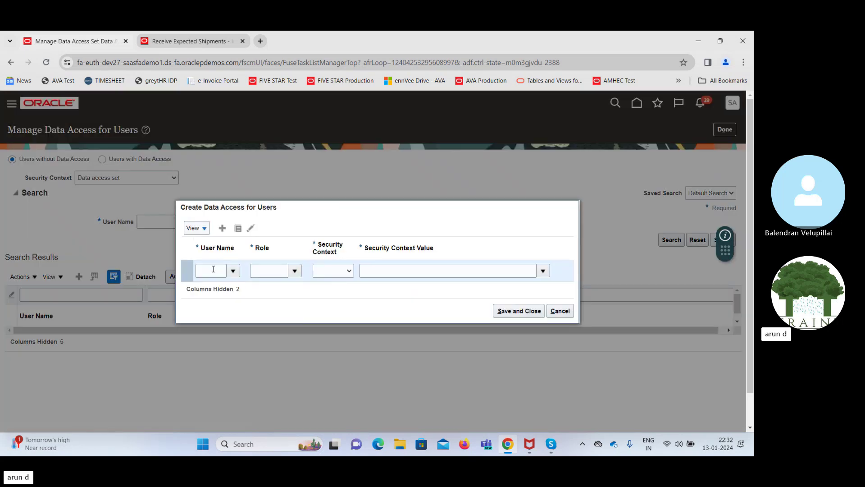
pyautogui.click(213, 269)
pyautogui.write('SAA')
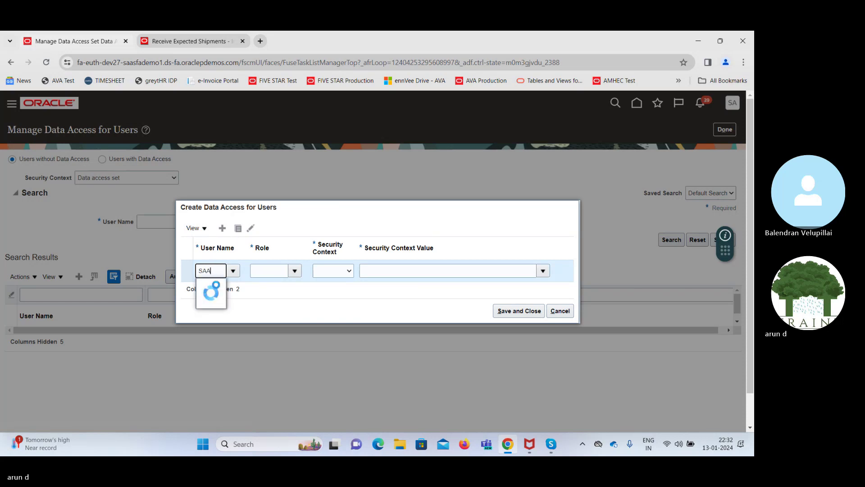
pyautogui.click(218, 302)
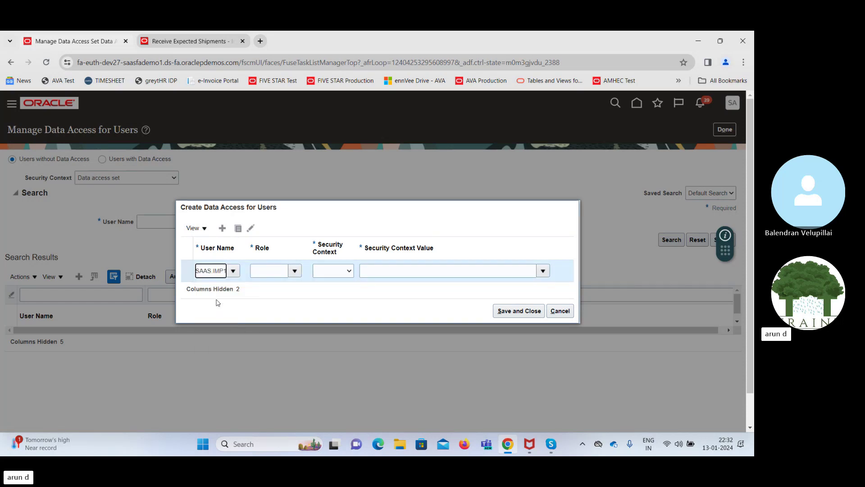
pyautogui.click(265, 270)
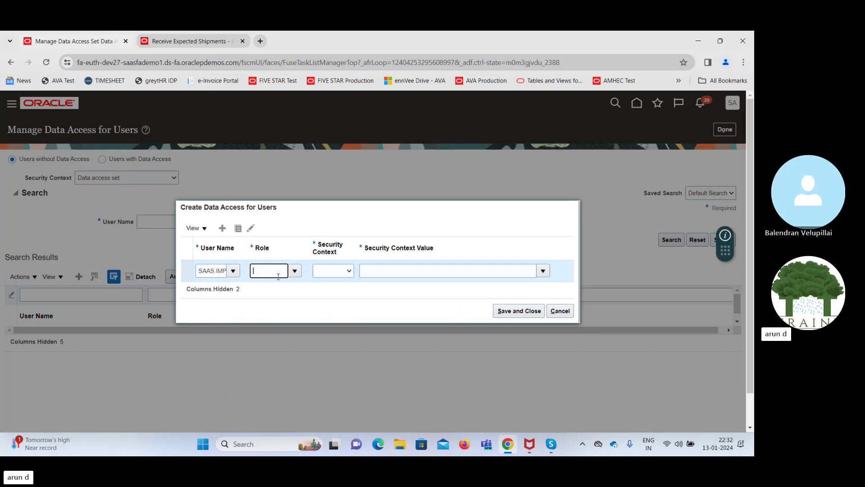
pyautogui.write('Rec')
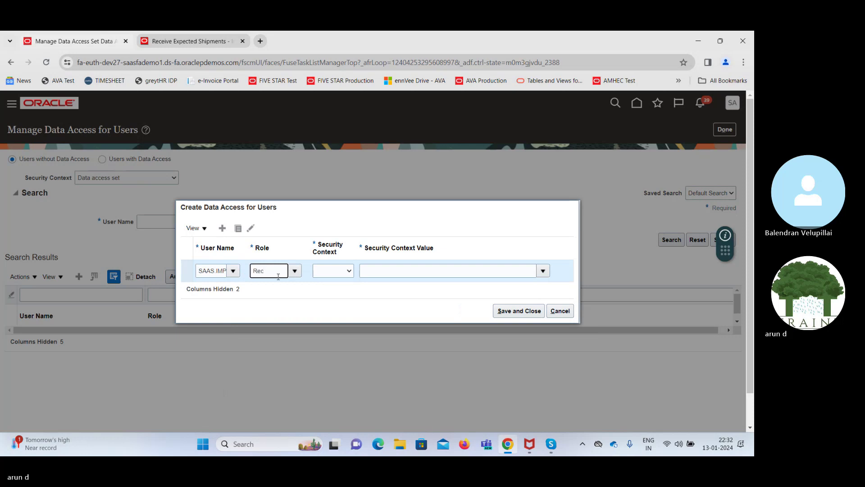
pyautogui.click(284, 286)
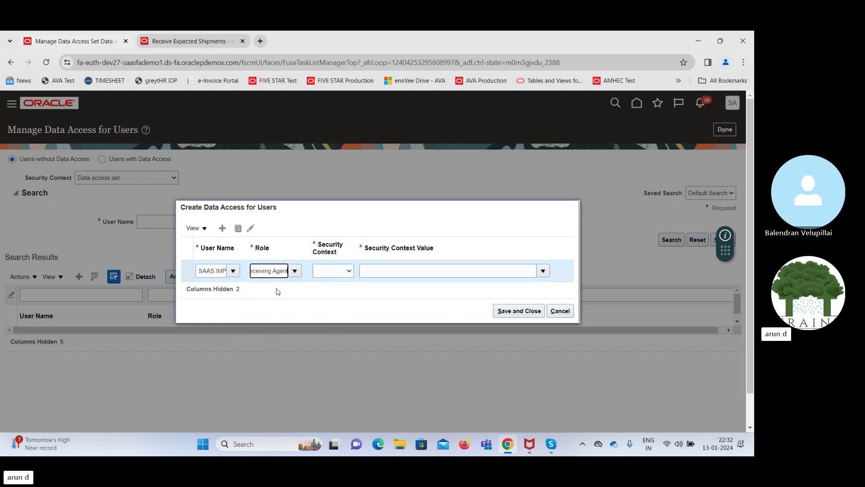
pyautogui.click(331, 271)
pyautogui.click(335, 290)
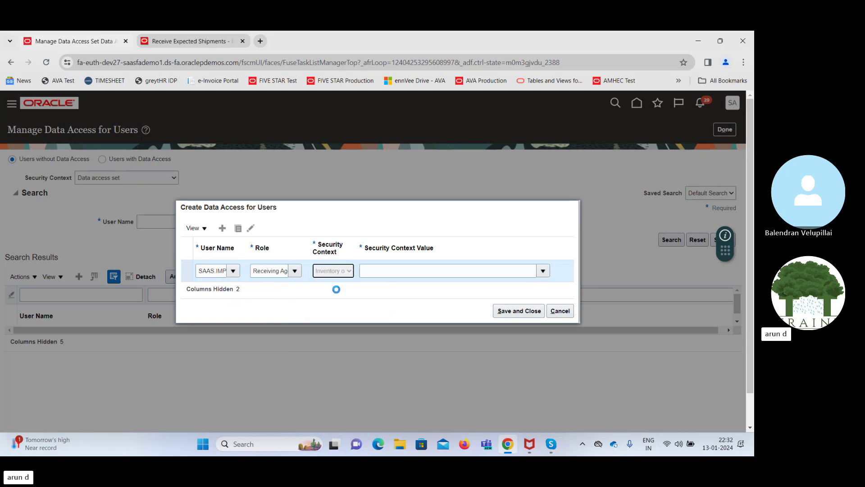
pyautogui.click(377, 273)
pyautogui.write('315')
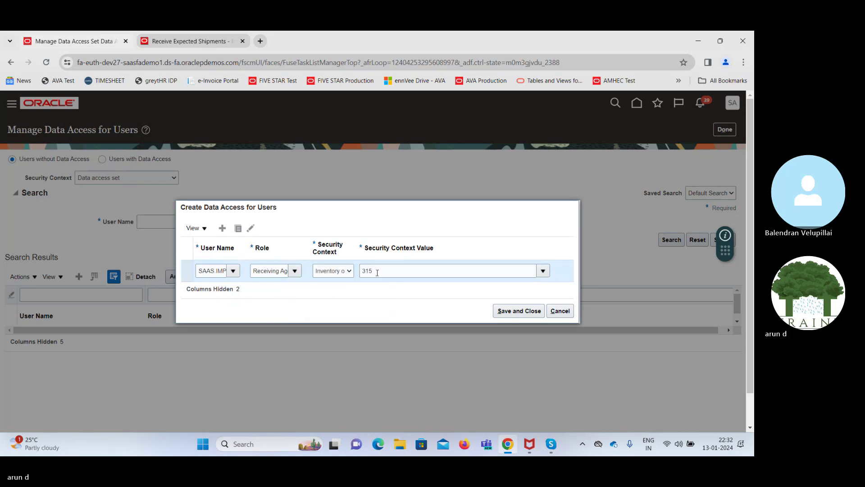
pyautogui.click(514, 311)
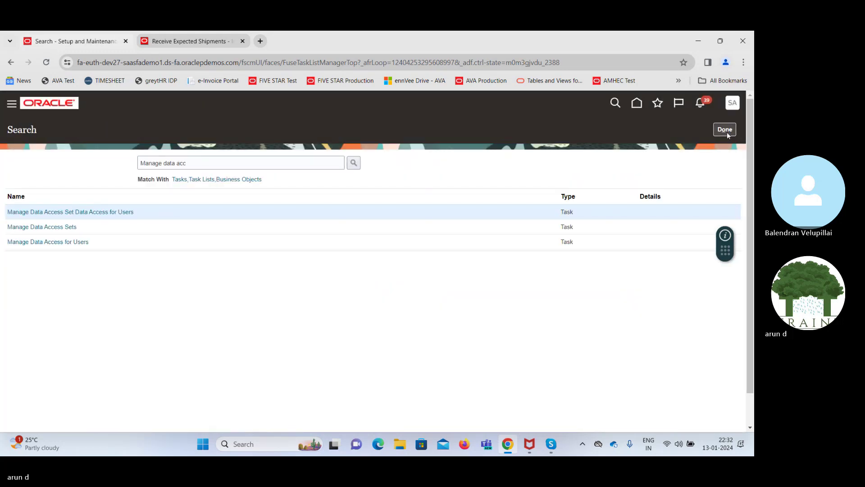
# Try submitting the User and Roles Synchronization process and dismiss the already-pending error
pyautogui.click(726, 129)
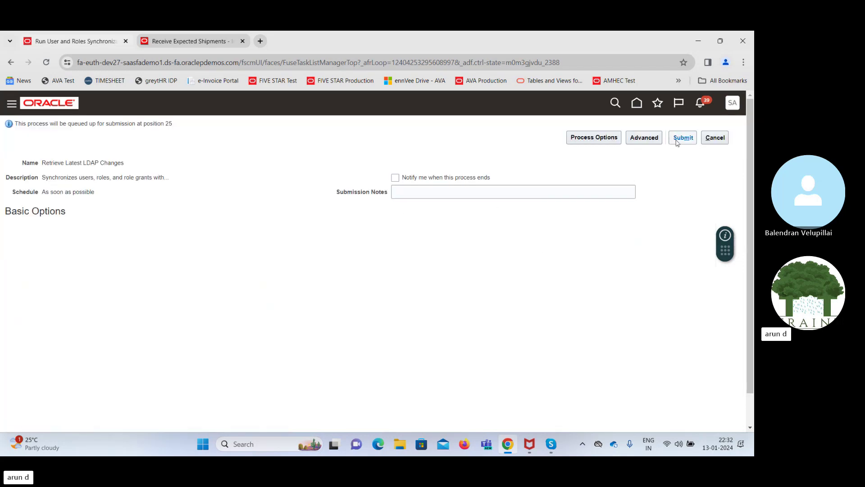
pyautogui.click(681, 138)
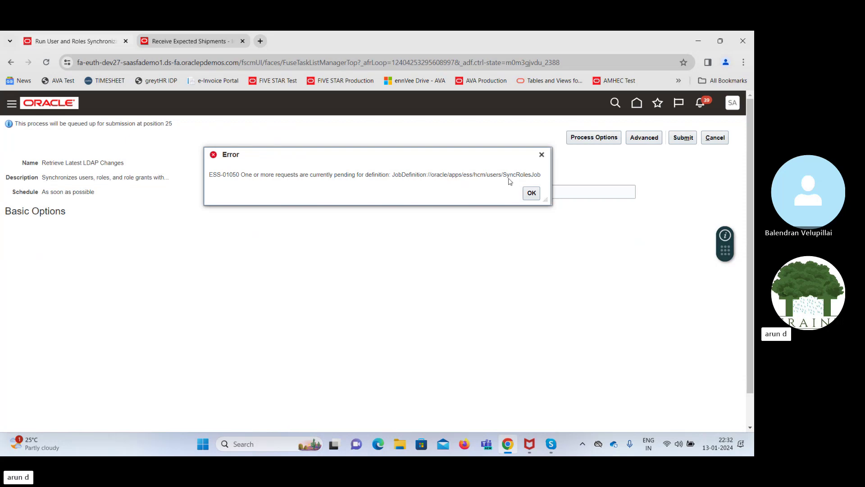
pyautogui.click(532, 193)
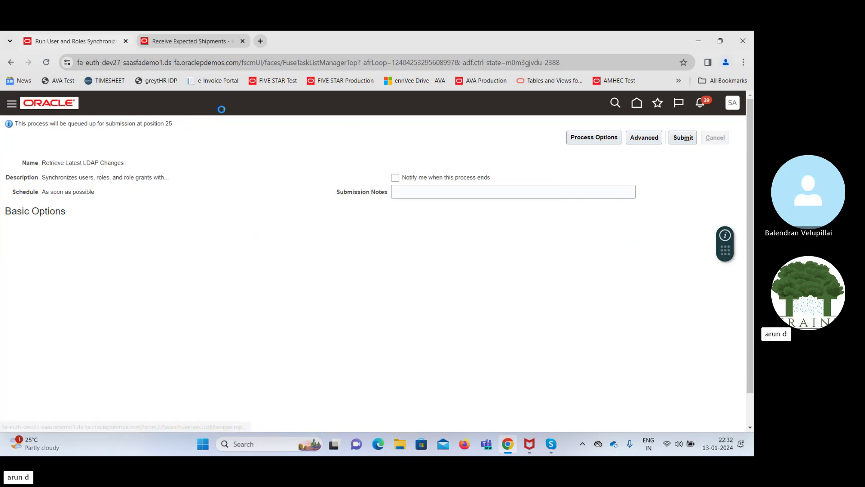
# Close the Receive Expected Shipments browser tab and sign out of the application
pyautogui.click(242, 41)
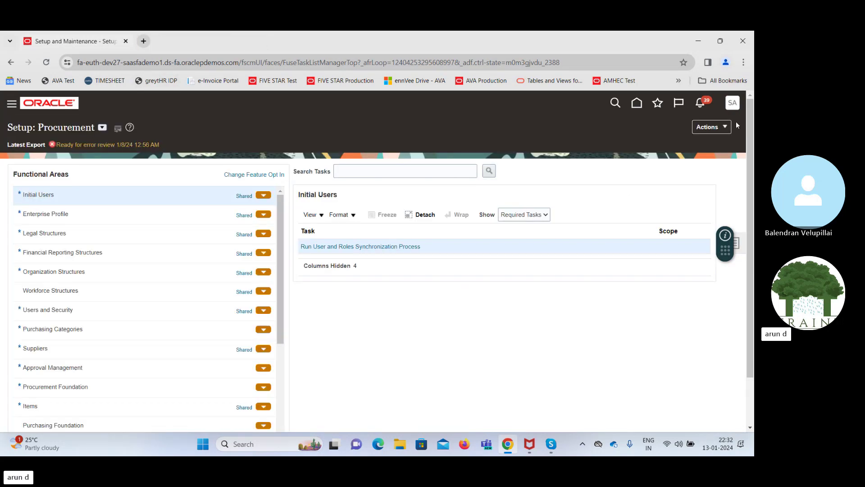
pyautogui.click(732, 104)
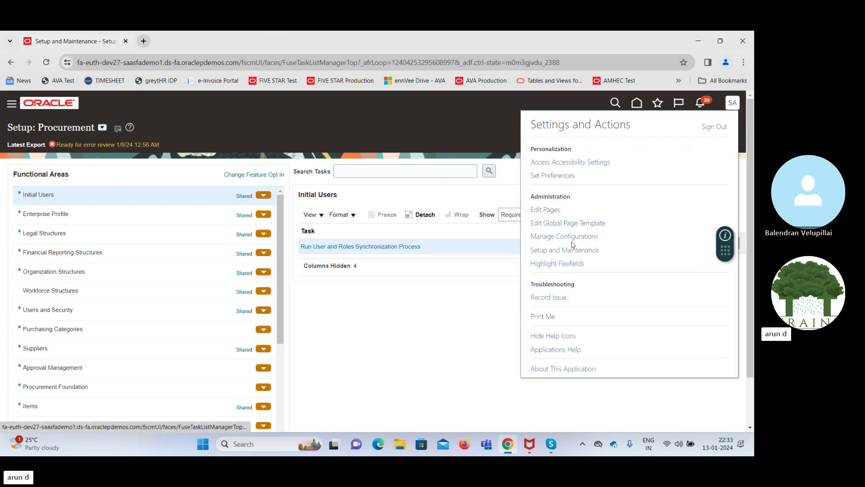
pyautogui.click(715, 127)
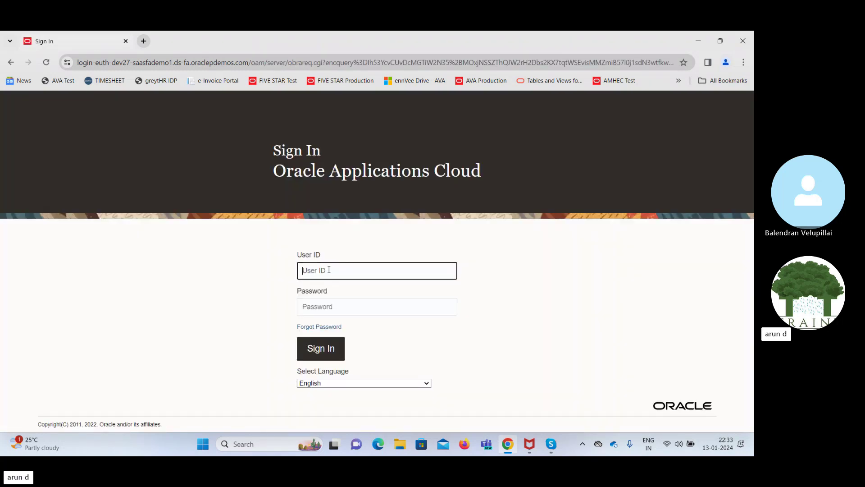
# Sign back in with the implementation user's name and password
pyautogui.write('SA')
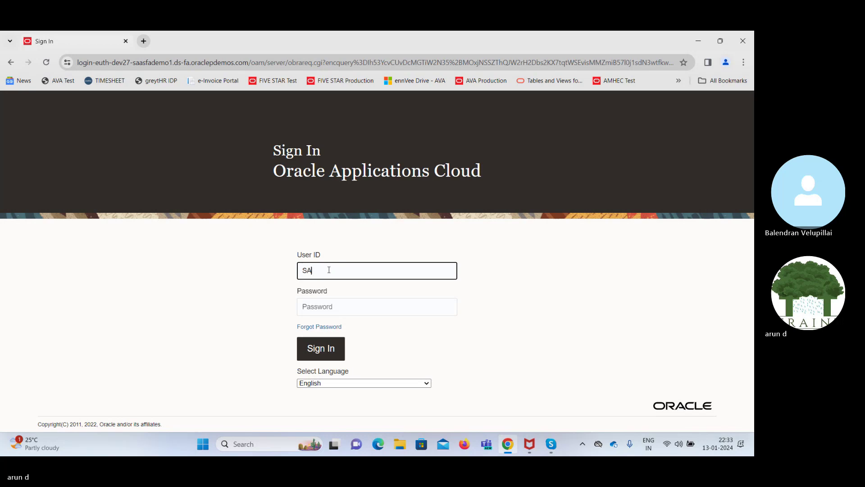
pyautogui.write('AS.IMP1')
pyautogui.press('Tab')
pyautogui.write('***')
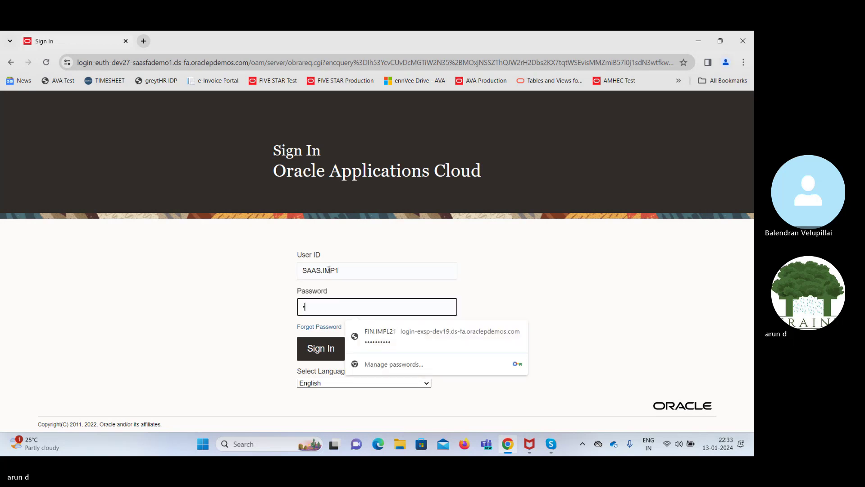
pyautogui.write('******')
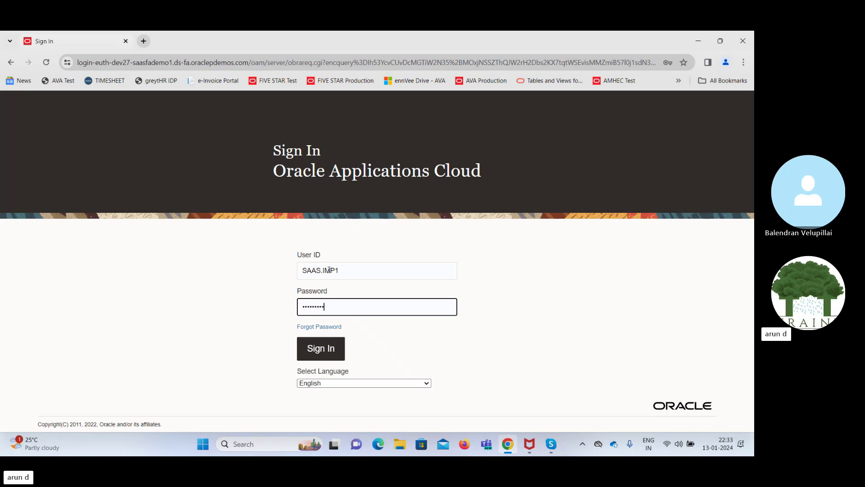
pyautogui.click(322, 351)
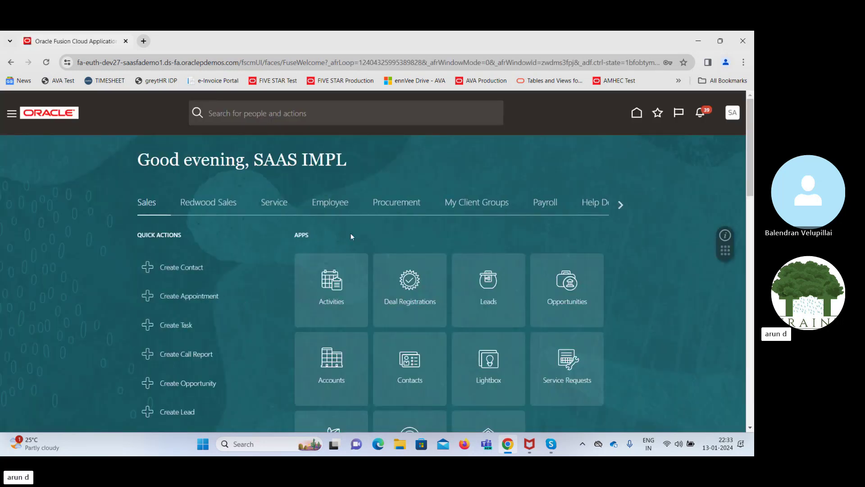
# Scroll the home app groups to Supply Chain Execution and open Inventory Management
pyautogui.click(396, 206)
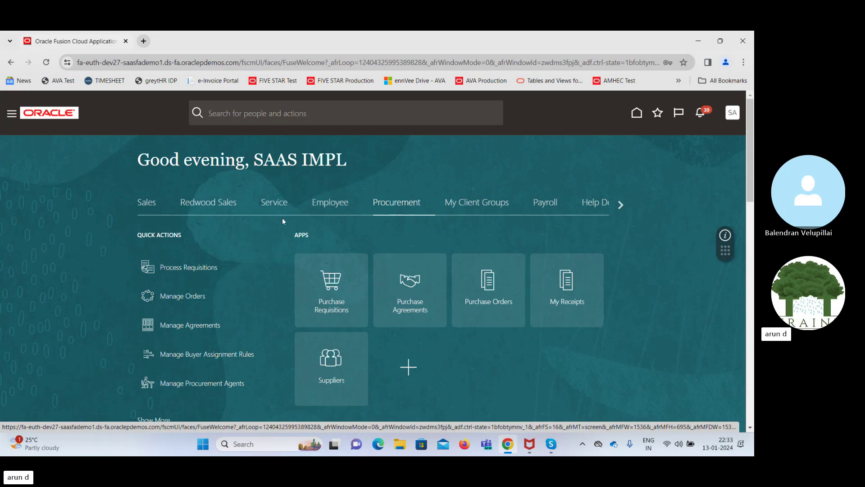
pyautogui.click(622, 205)
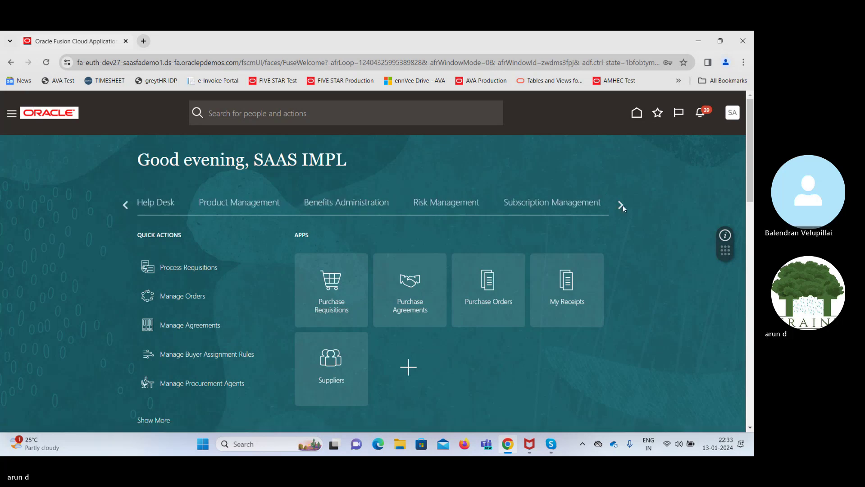
pyautogui.click(622, 205)
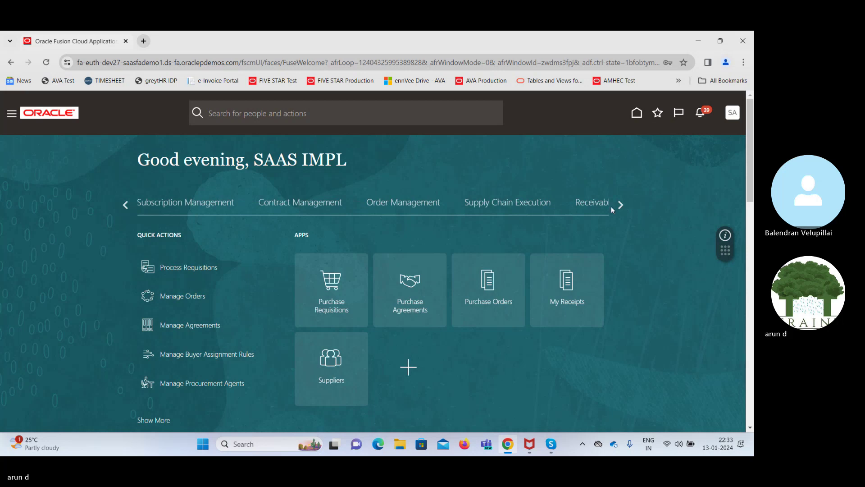
pyautogui.click(491, 205)
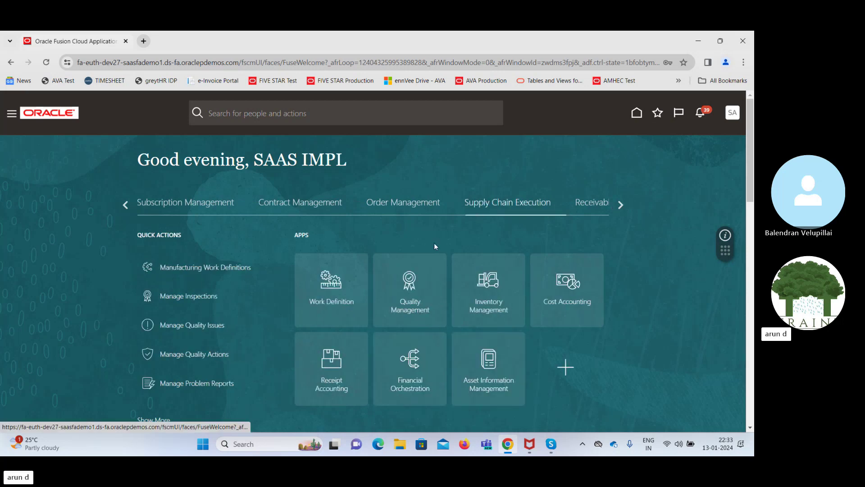
pyautogui.click(490, 287)
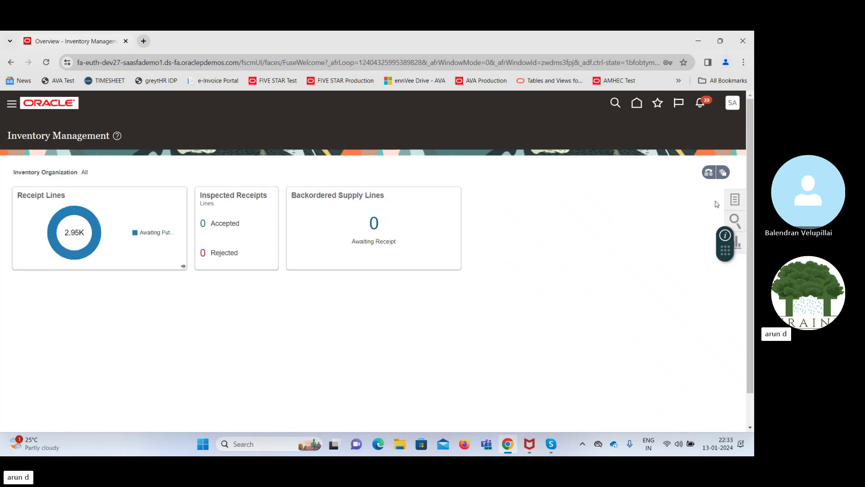
# Open Receive Expected Shipments from the Inventory Management tasks and try 315 in Purchase Order
pyautogui.click(735, 201)
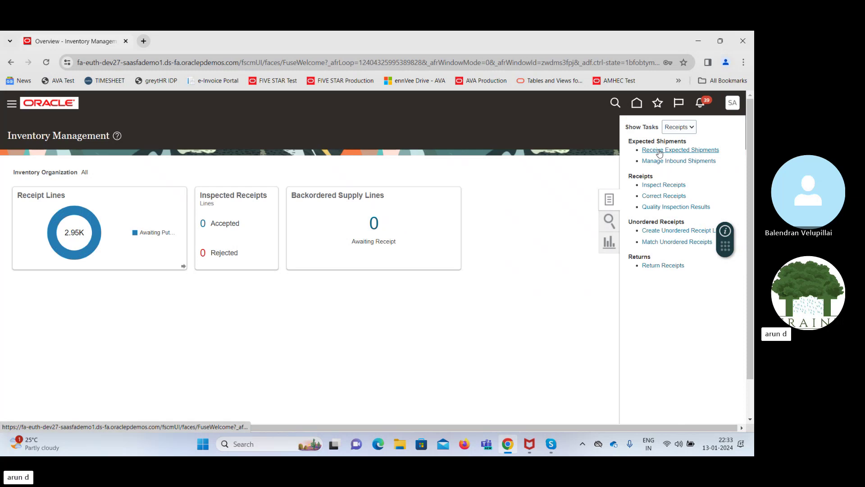
pyautogui.click(659, 149)
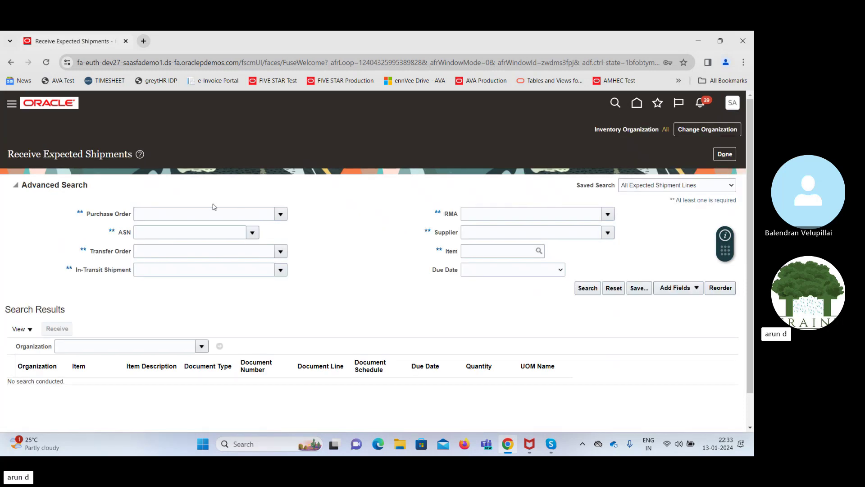
pyautogui.click(218, 211)
pyautogui.write('315')
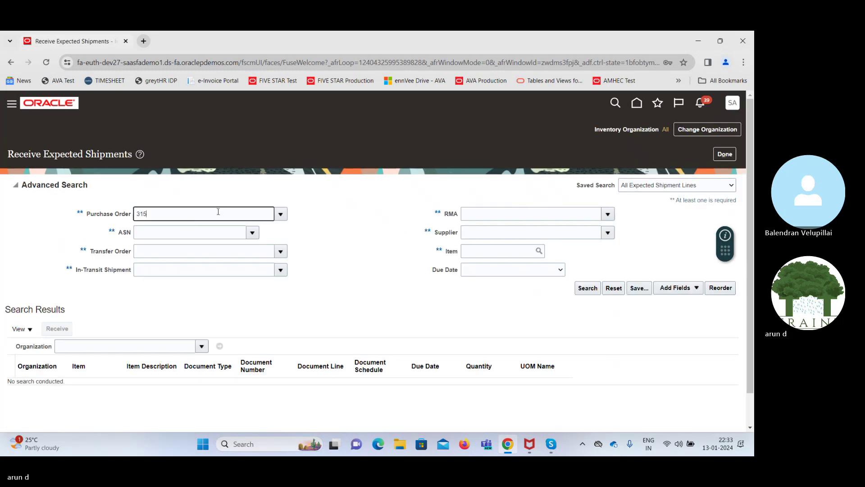
pyautogui.click(282, 217)
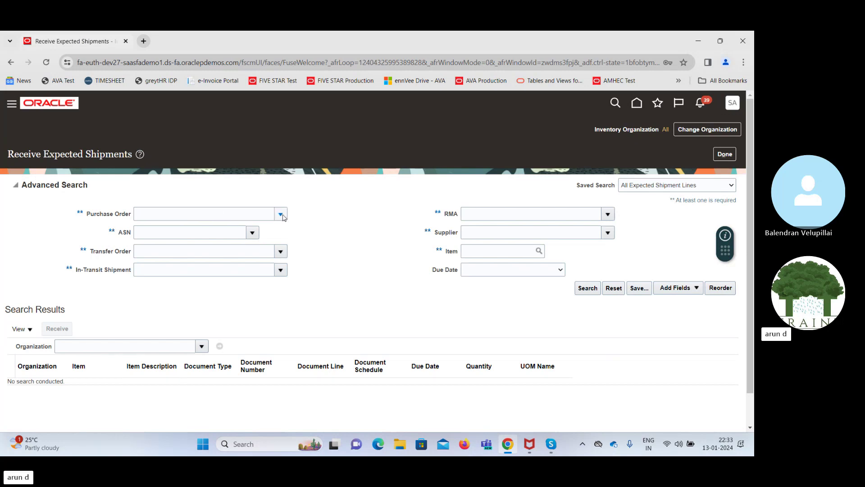
pyautogui.click(304, 181)
pyautogui.rightClick(92, 44)
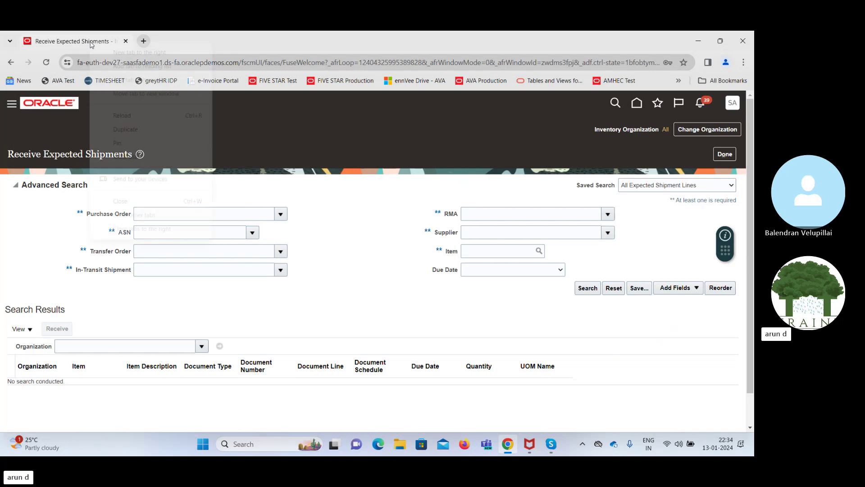
# Duplicate the browser tab and open Procurement > Purchase Orders in the copy
pyautogui.click(118, 126)
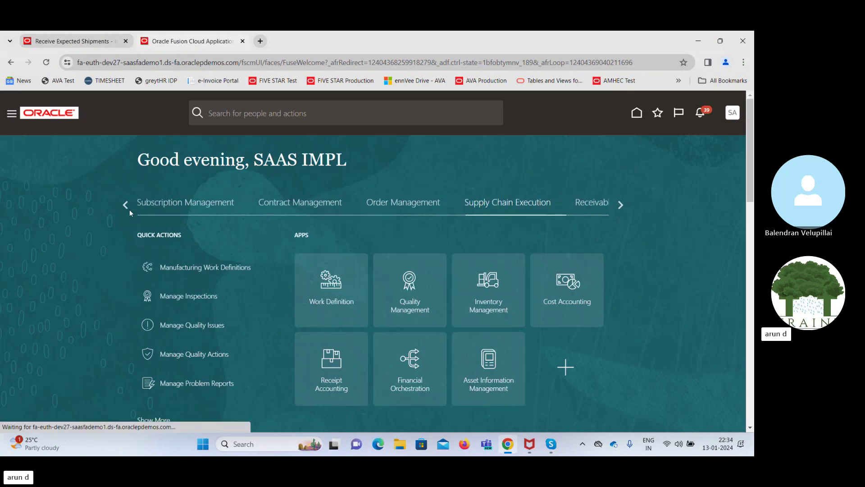
pyautogui.click(125, 205)
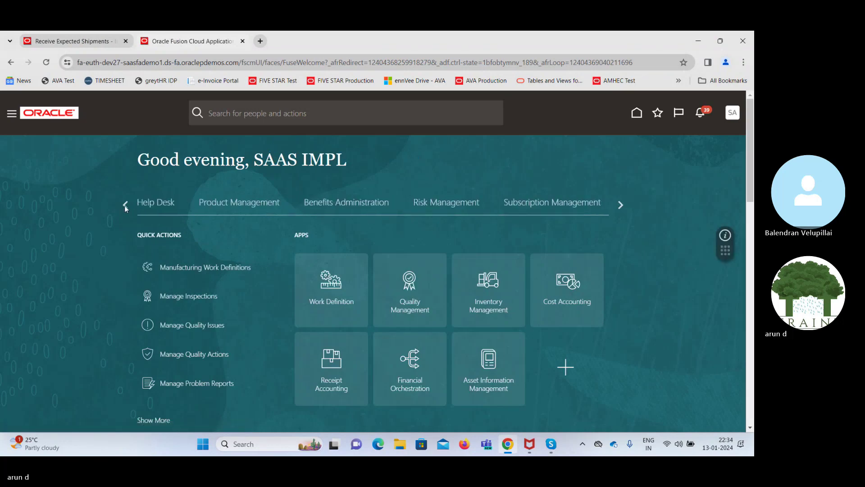
pyautogui.click(125, 205)
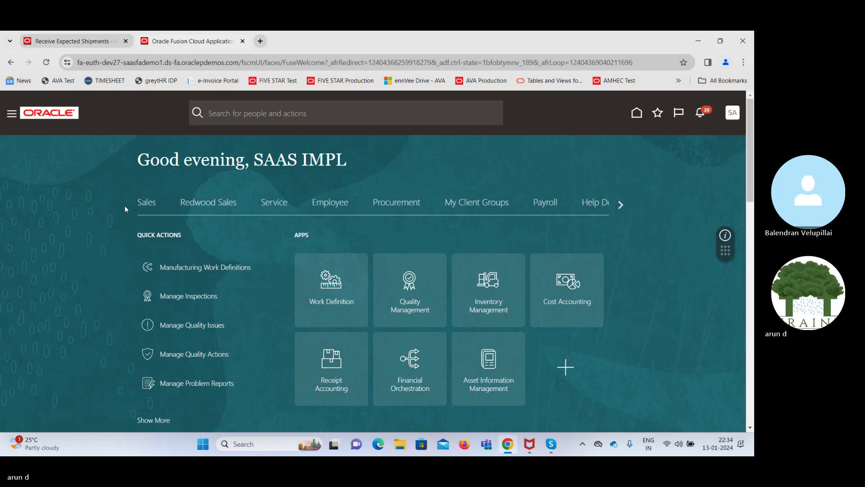
pyautogui.click(393, 207)
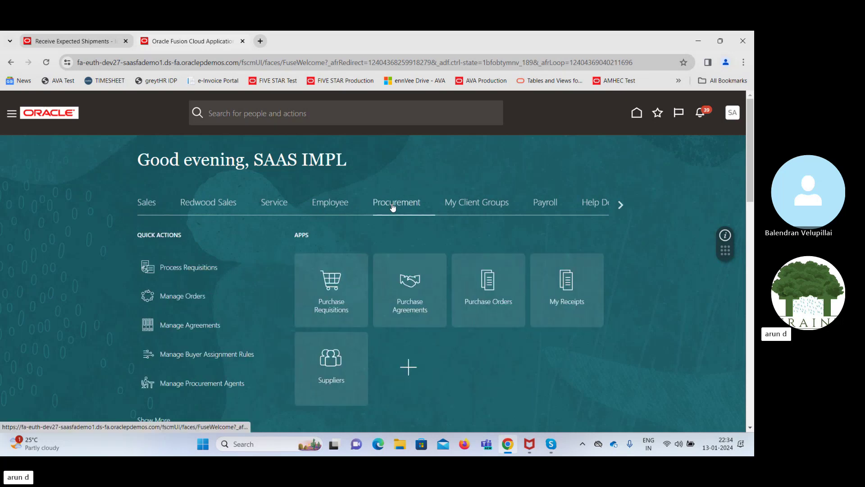
pyautogui.click(489, 289)
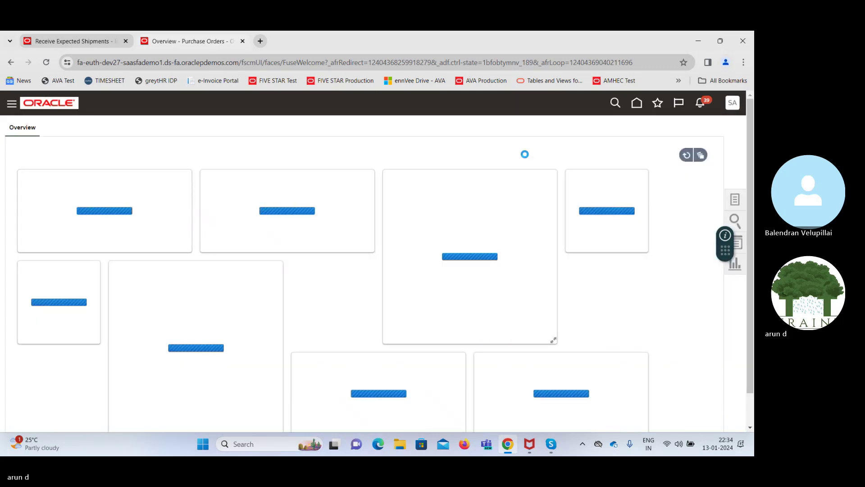
# Search Manage Orders, copy order number US164780, and return to the first tab
pyautogui.click(731, 198)
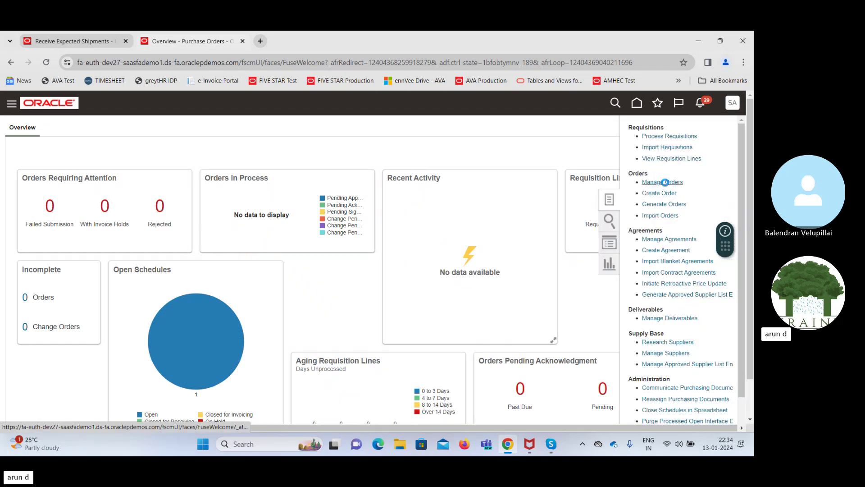
pyautogui.click(665, 182)
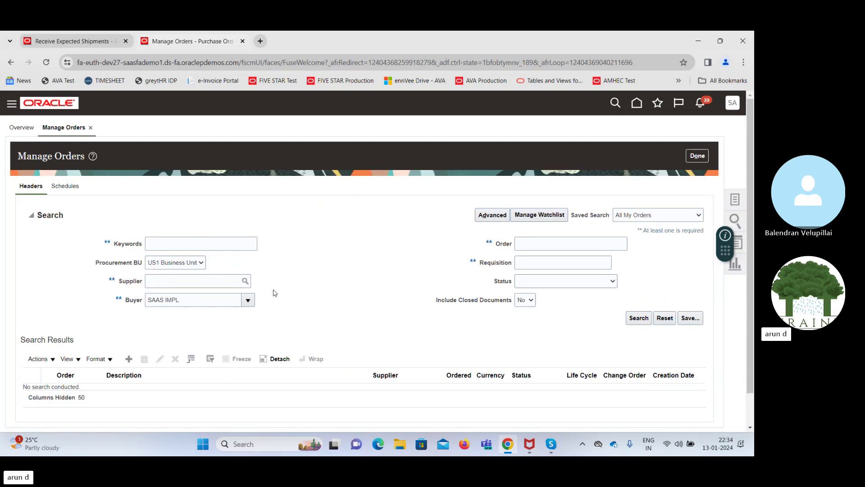
pyautogui.click(643, 319)
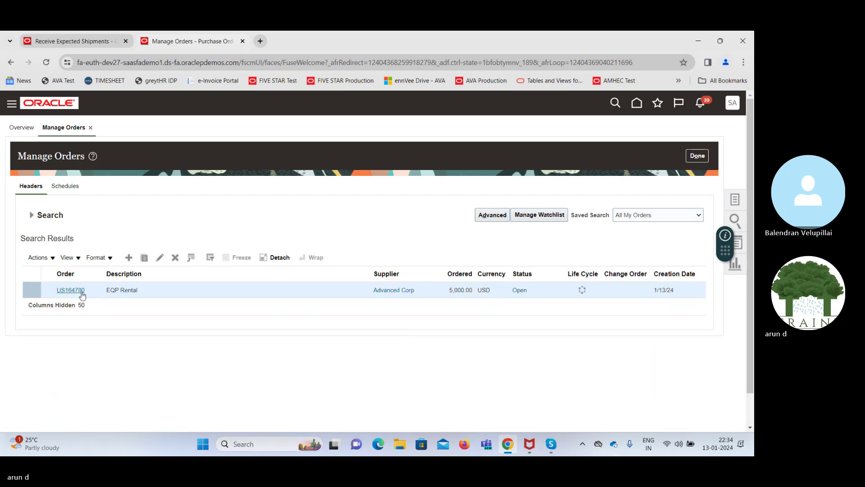
pyautogui.moveTo(86, 291); pyautogui.dragTo(56, 293)
pyautogui.hotkey('ctrl', 'c')
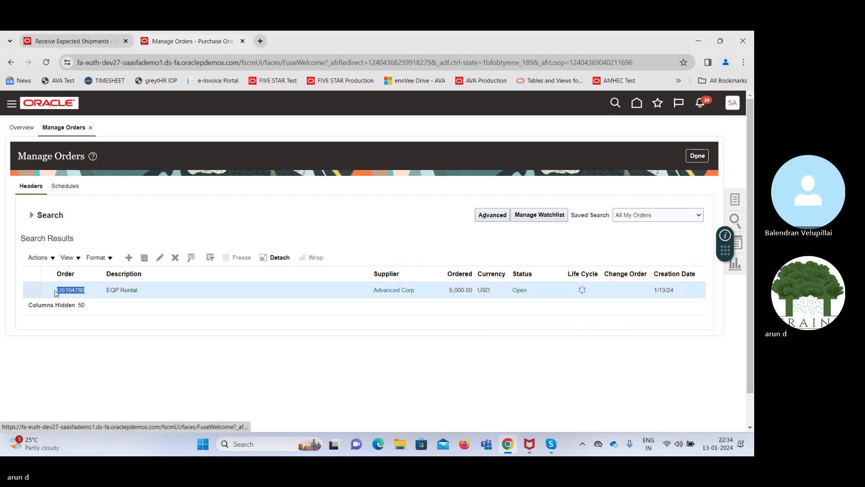
pyautogui.click(133, 36)
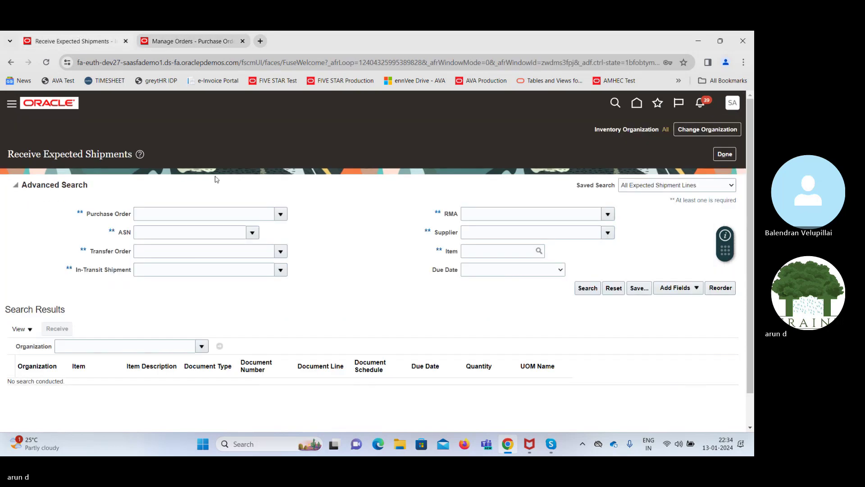
# Search the receiving Purchase Order lookup for US164780, get no rows, and return to Manage Orders
pyautogui.click(281, 214)
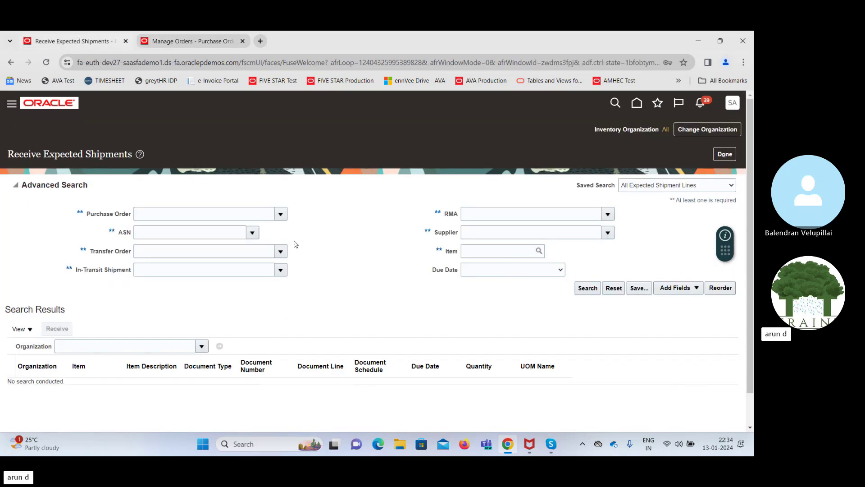
pyautogui.click(156, 247)
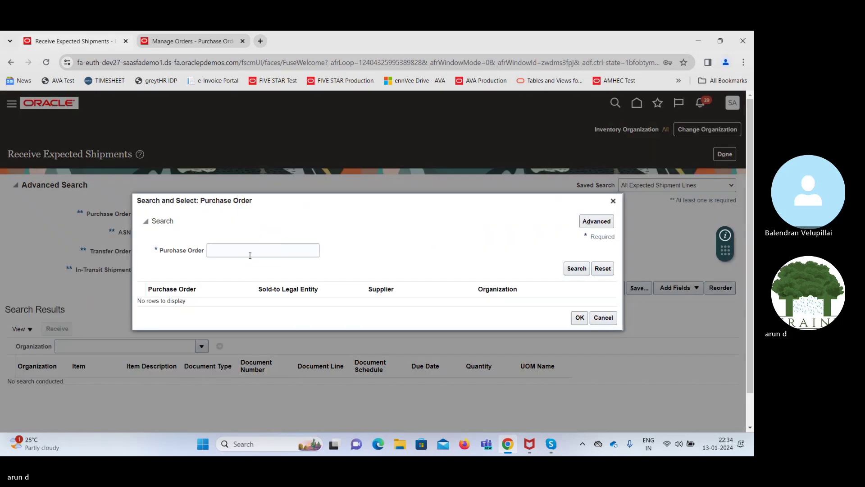
pyautogui.click(250, 255)
pyautogui.hotkey('ctrl', 'v')
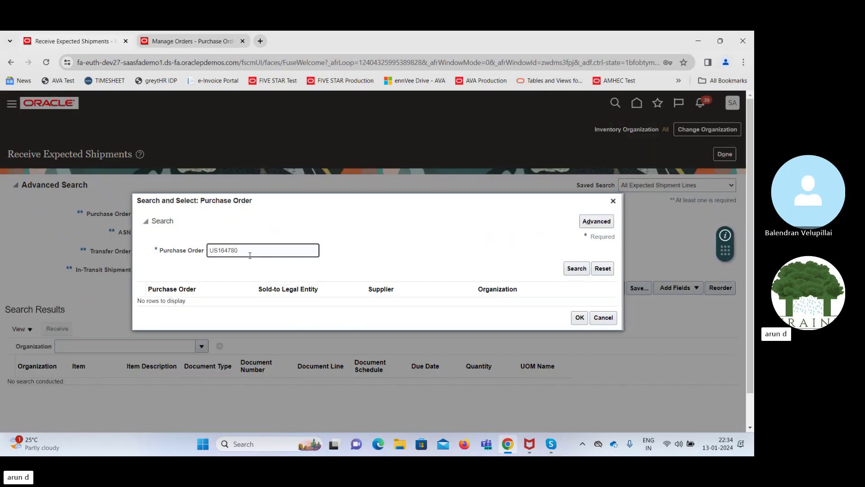
pyautogui.click(578, 269)
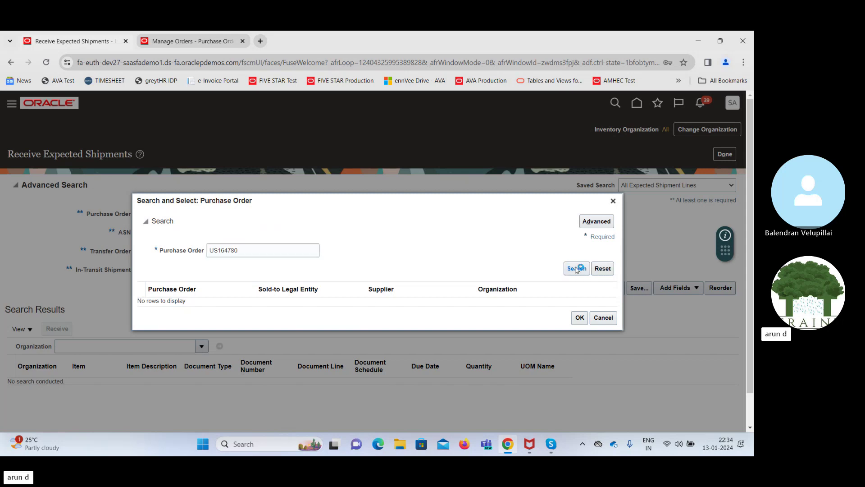
pyautogui.click(251, 250)
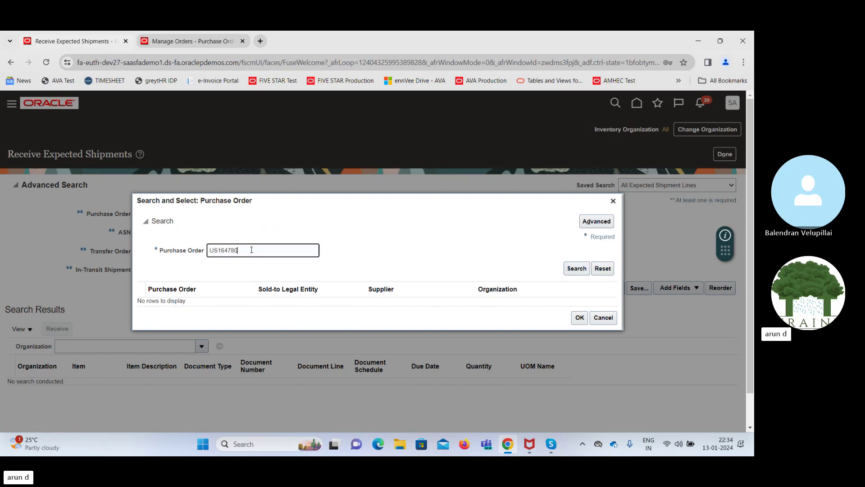
pyautogui.press('Left')
pyautogui.press('Left')
pyautogui.press('Left')
pyautogui.press('Left')
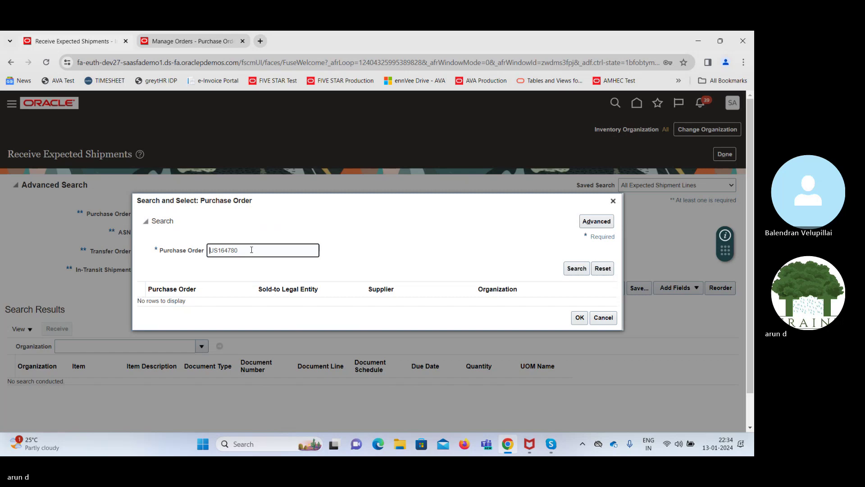
pyautogui.click(577, 269)
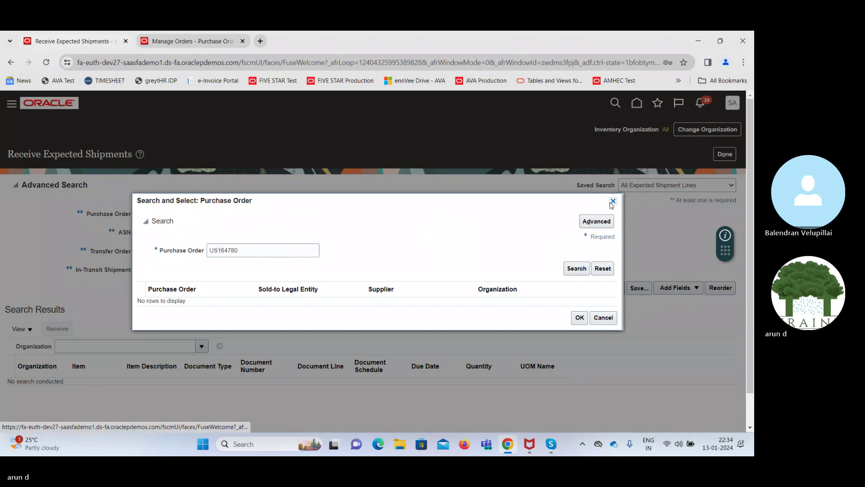
pyautogui.click(193, 35)
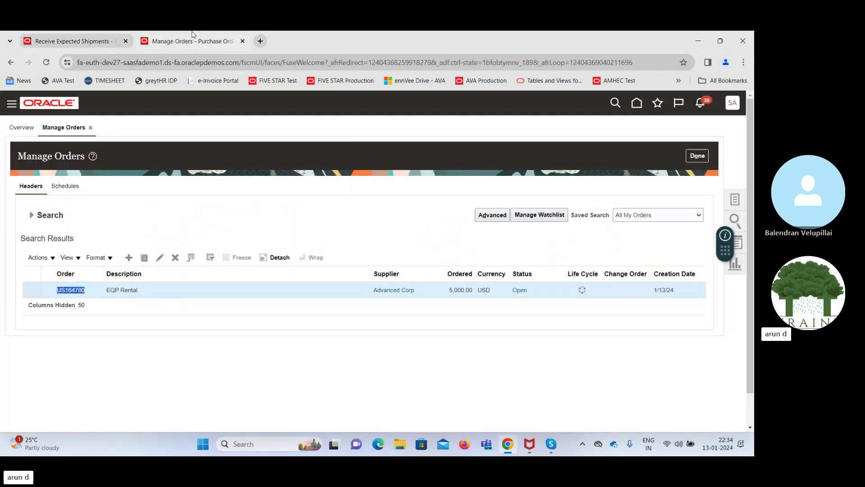
# Edit US164780, accept creating Change Order 1, and scroll to its 5,000 USD EQP Rental line
pyautogui.click(159, 257)
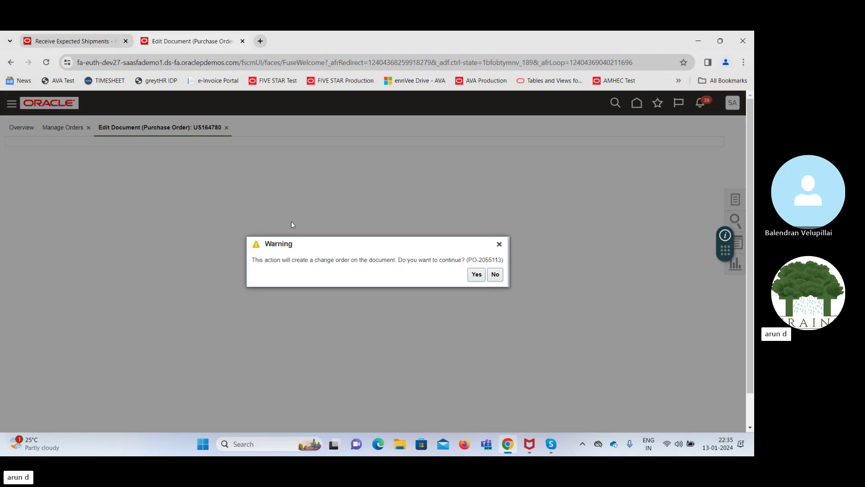
pyautogui.click(475, 274)
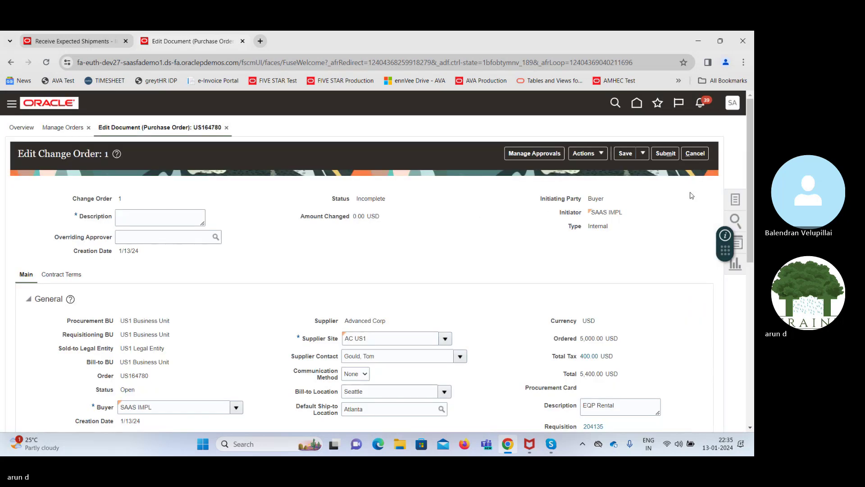
pyautogui.scroll(-2, 692, 194)
pyautogui.scroll(-2, 377, 261)
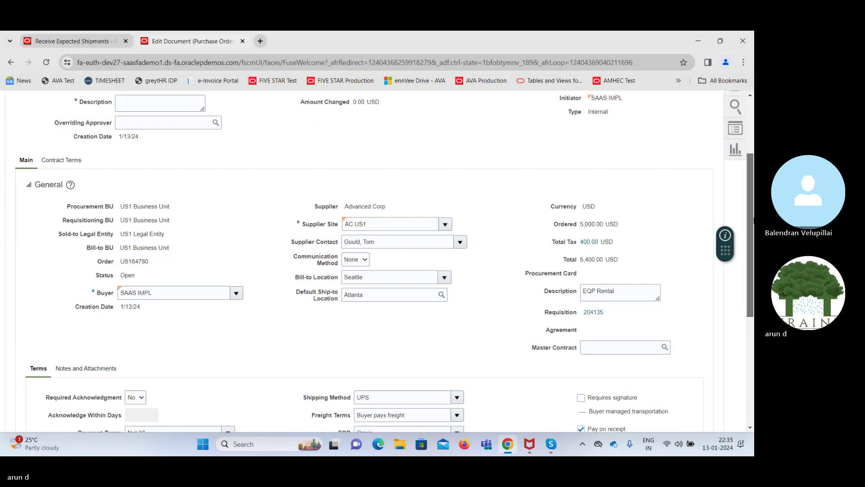
pyautogui.scroll(-5, 337, 322)
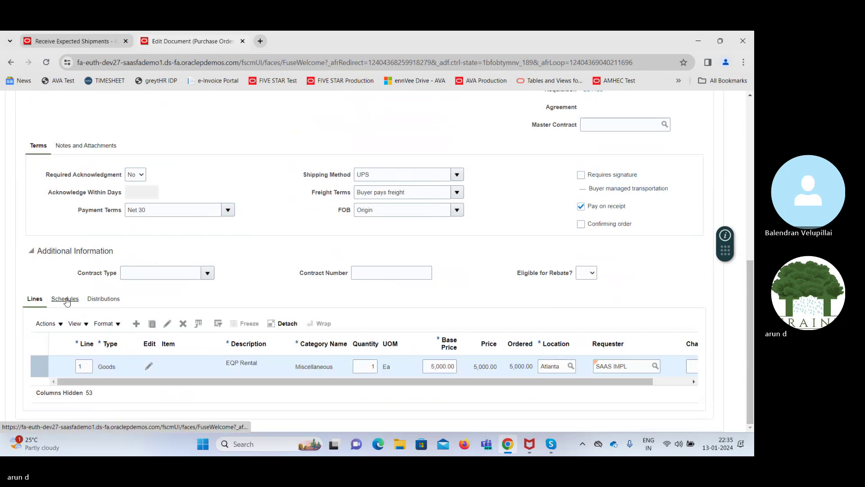
pyautogui.moveTo(337, 383); pyautogui.dragTo(272, 386)
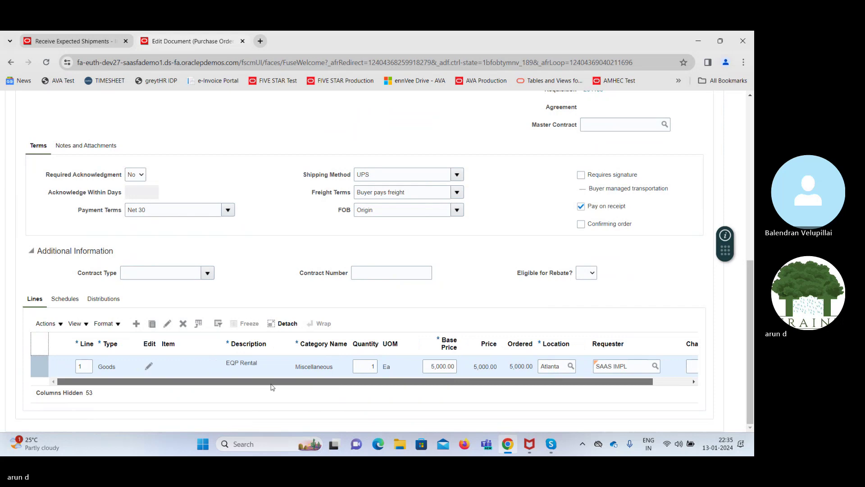
# Edit line 1, confirm its ship-to organization is 002, then switch to Receive Expected Shipments
pyautogui.click(167, 324)
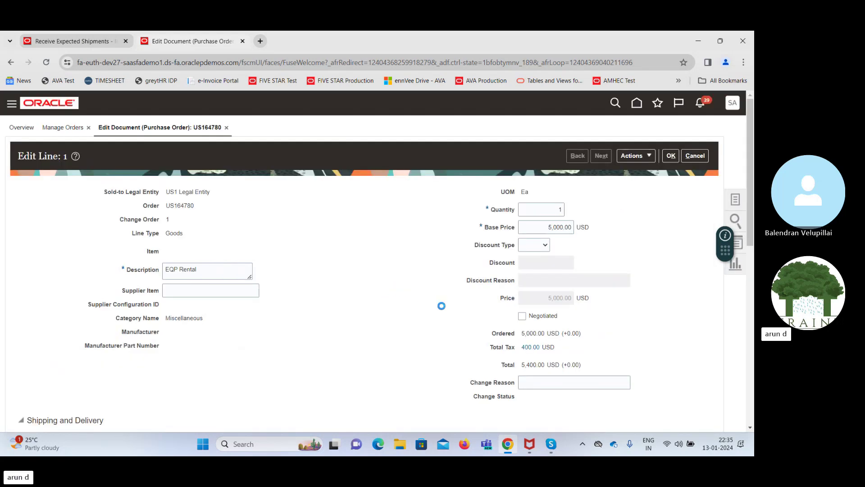
pyautogui.scroll(-2, 753, 220)
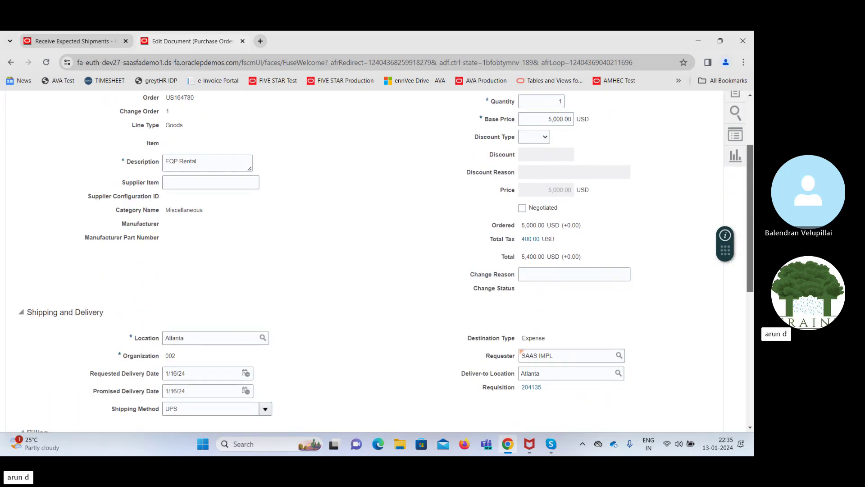
pyautogui.moveTo(753, 221); pyautogui.dragTo(752, 248)
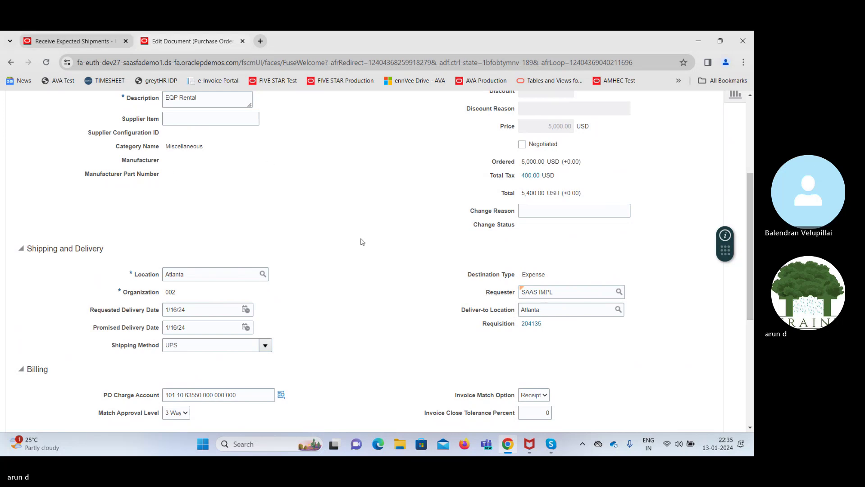
pyautogui.moveTo(754, 290); pyautogui.dragTo(752, 259)
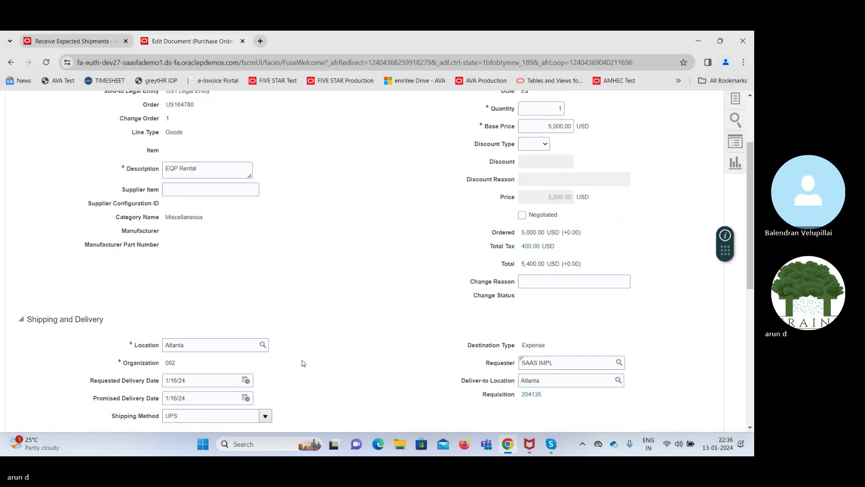
pyautogui.doubleClick(170, 363)
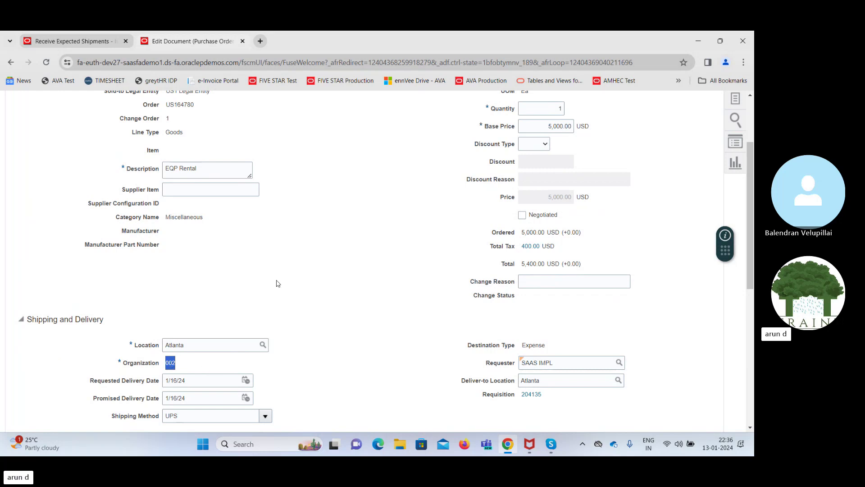
pyautogui.click(76, 46)
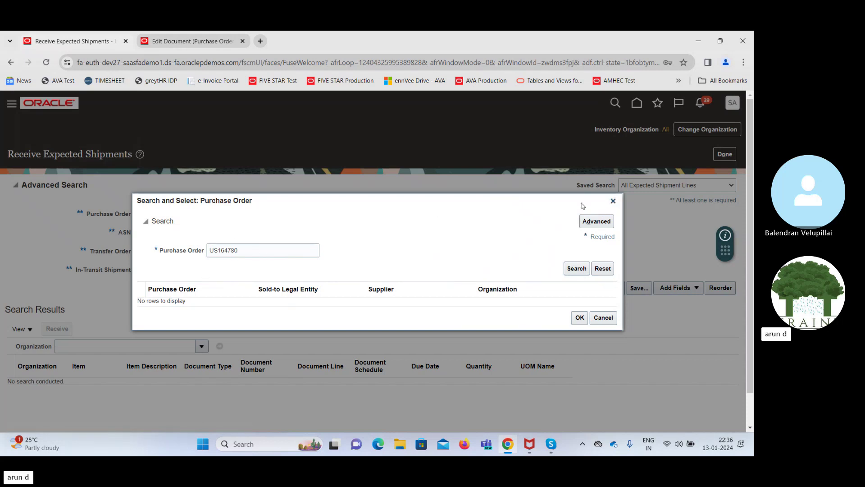
# Go to Setup and Maintenance, Organization Structures, and reach the Manage Inventory Organizations search page
pyautogui.click(613, 201)
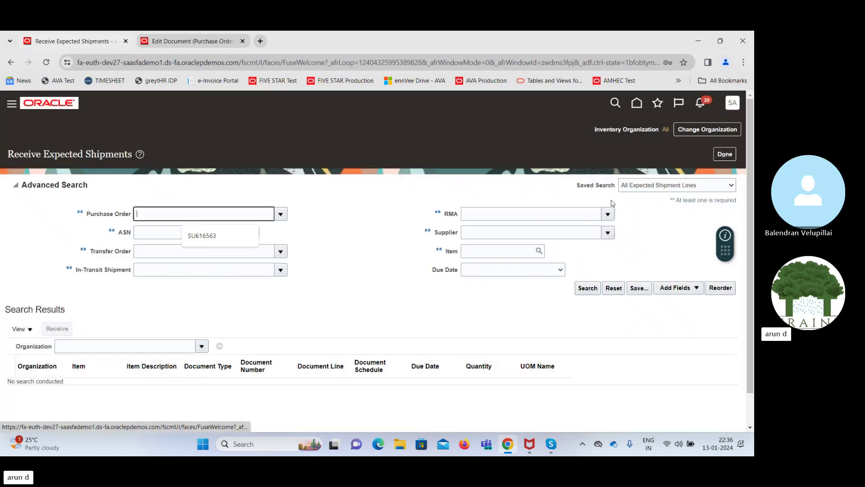
pyautogui.click(733, 107)
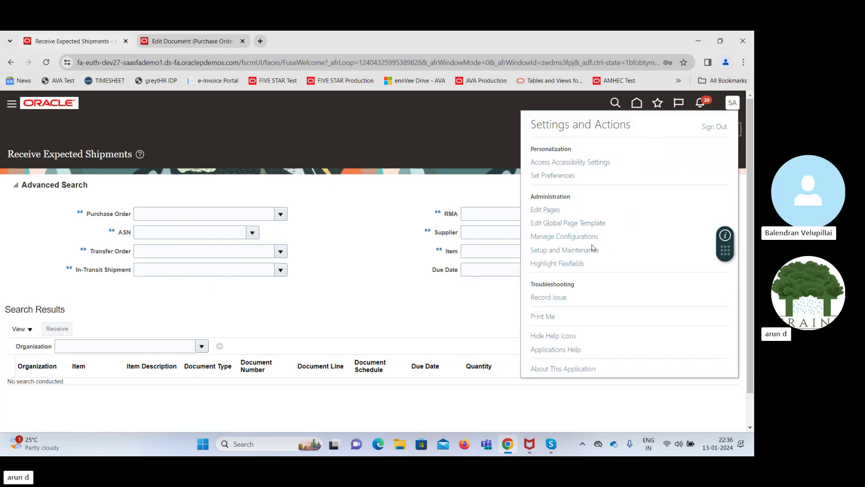
pyautogui.click(593, 249)
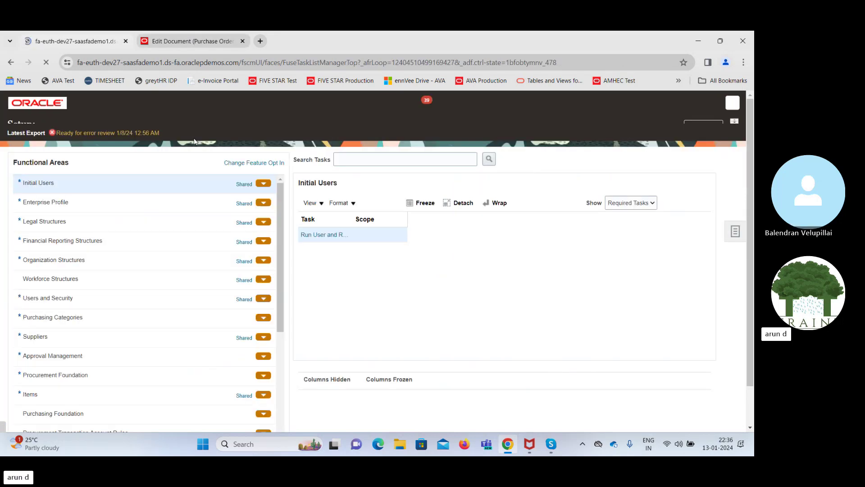
pyautogui.click(96, 272)
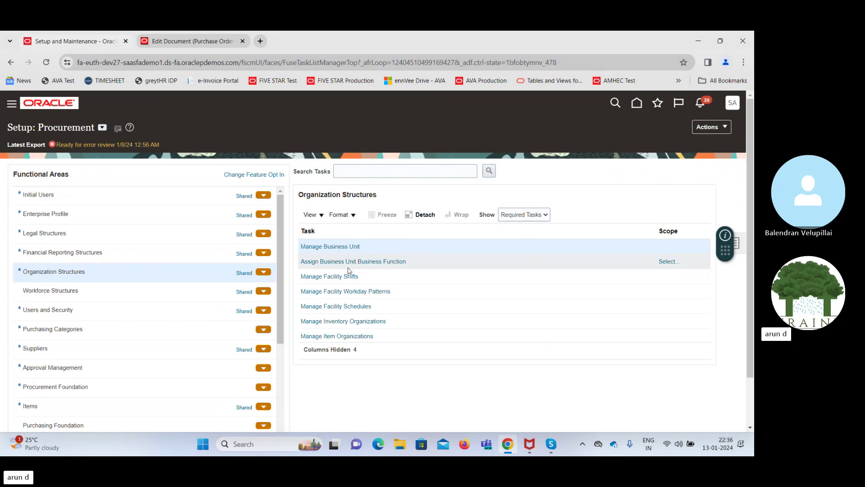
pyautogui.click(174, 41)
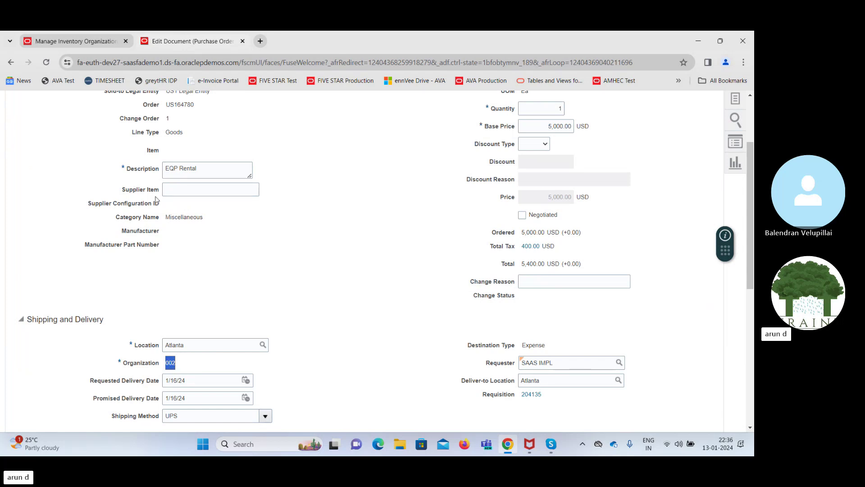
pyautogui.click(73, 41)
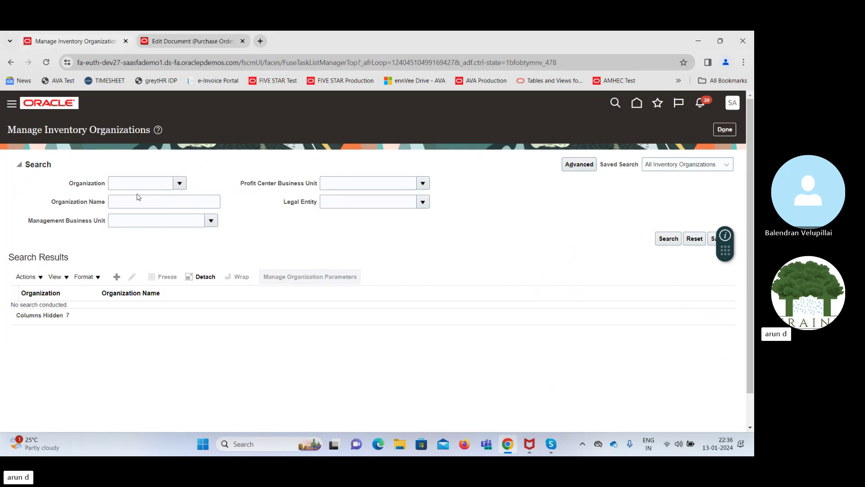
# Search for inventory organization 002 and open the Atlanta organization for editing
pyautogui.click(128, 185)
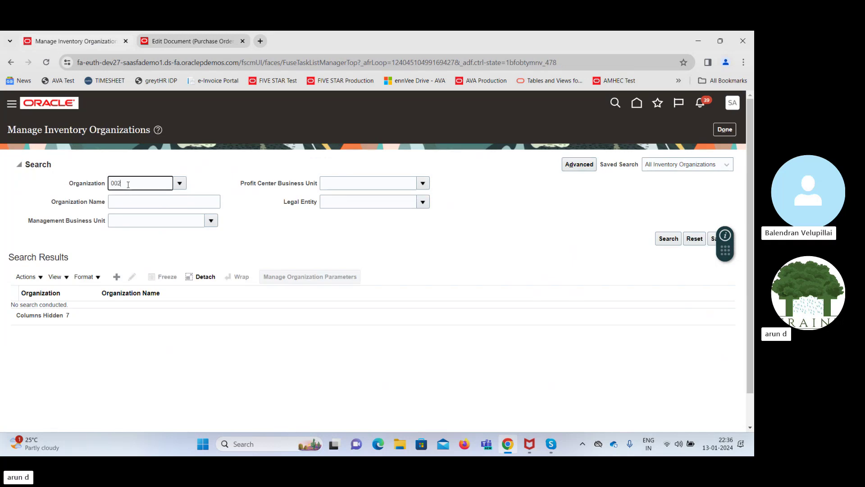
pyautogui.press('Tab')
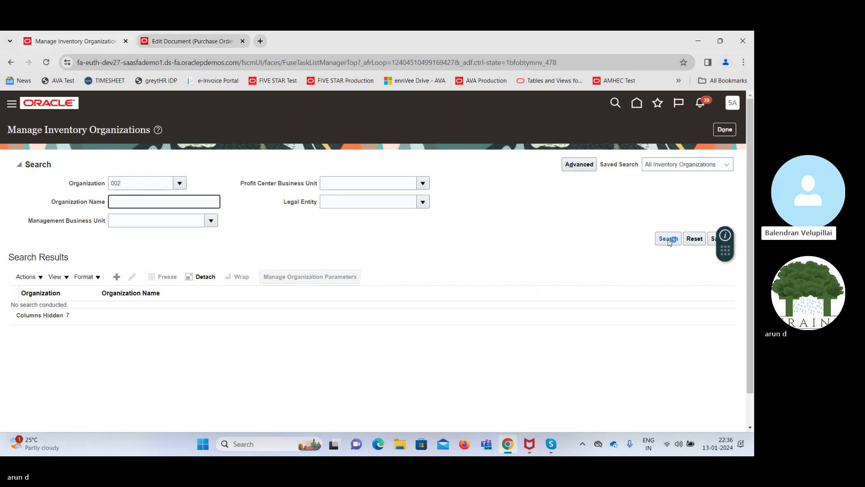
pyautogui.click(668, 241)
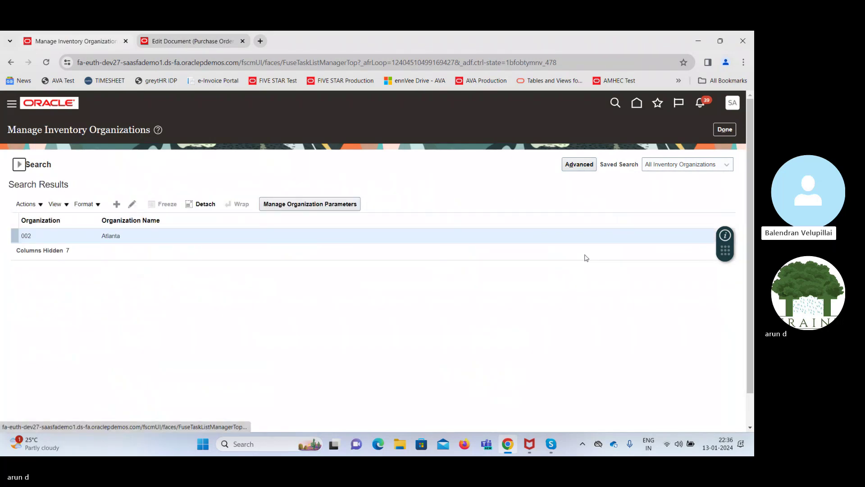
pyautogui.click(129, 205)
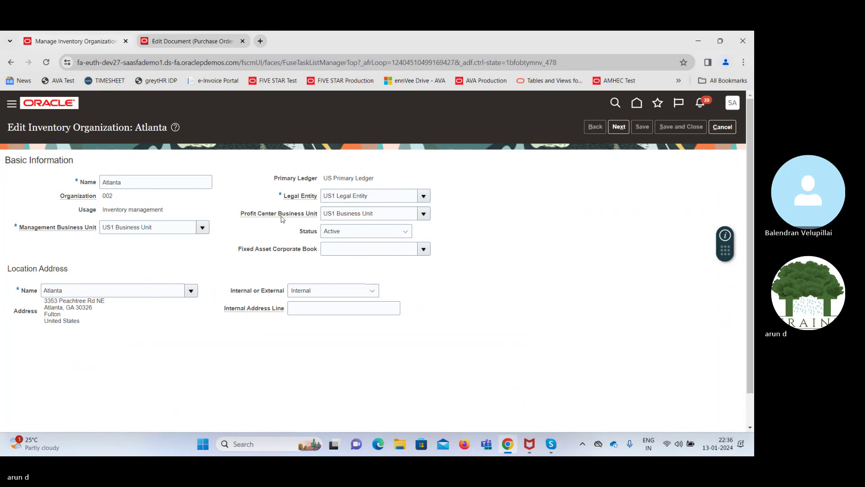
# Glance at the purchase order line tab, return to Atlanta, then go to Setup and Maintenance
pyautogui.click(201, 44)
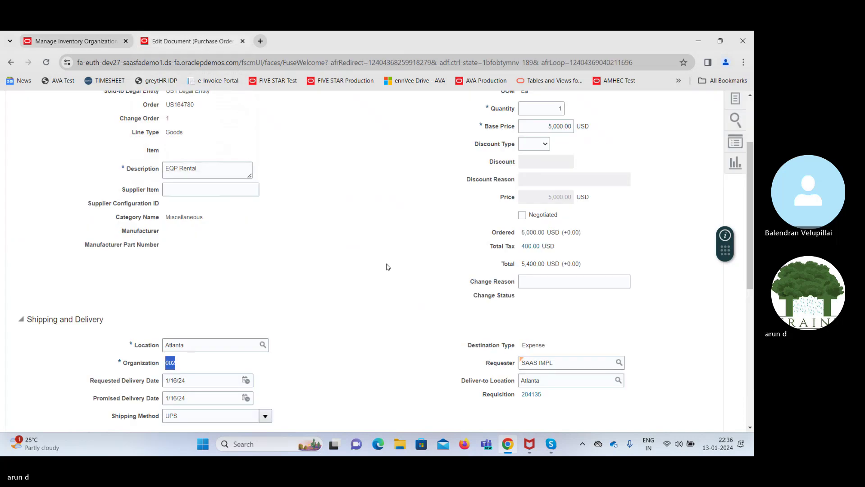
pyautogui.scroll(3, 313, 106)
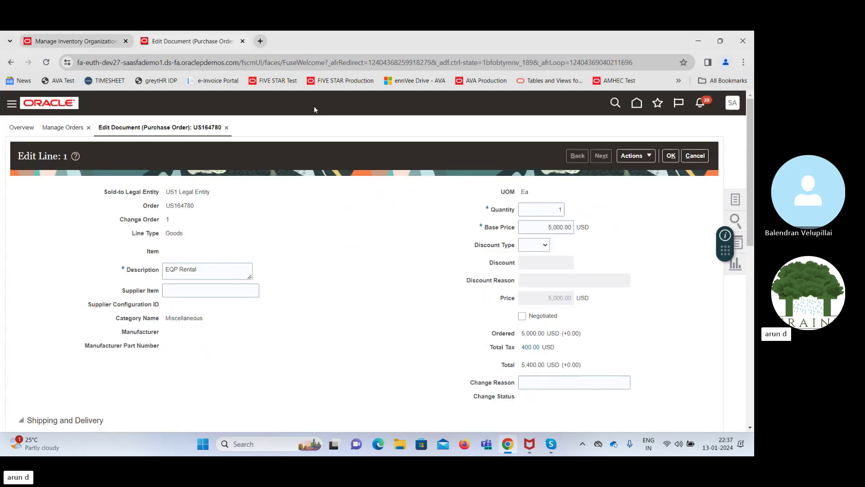
pyautogui.click(57, 41)
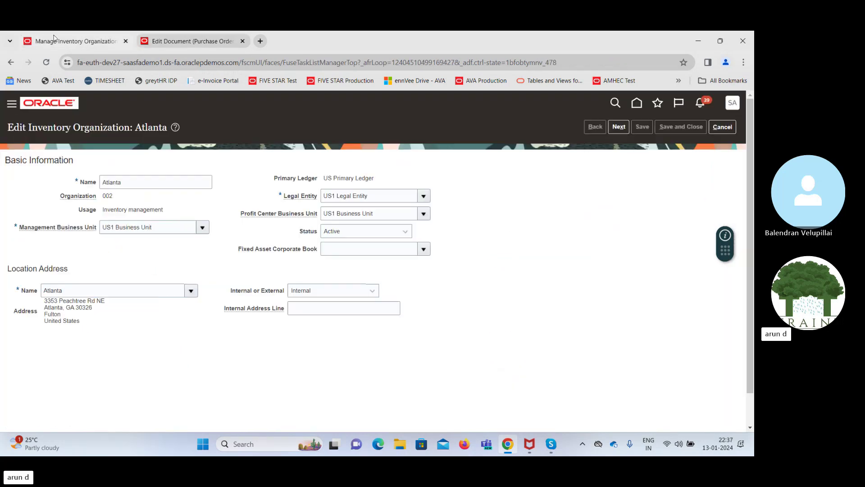
pyautogui.click(732, 102)
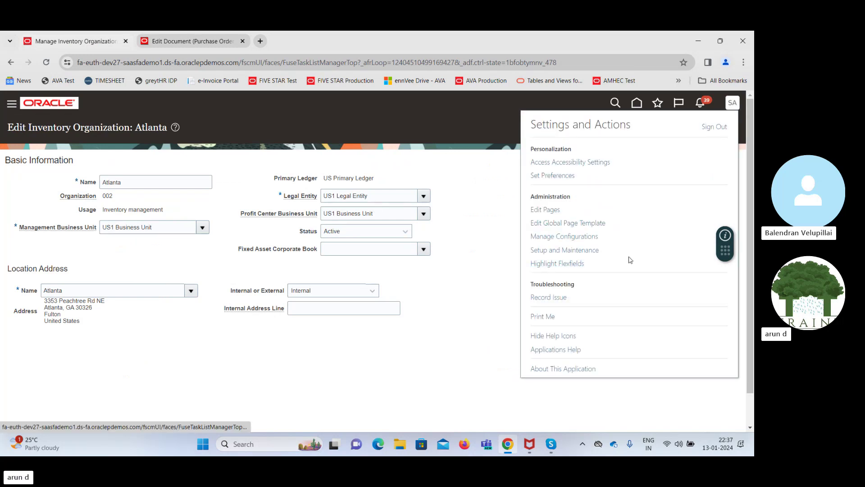
pyautogui.click(564, 251)
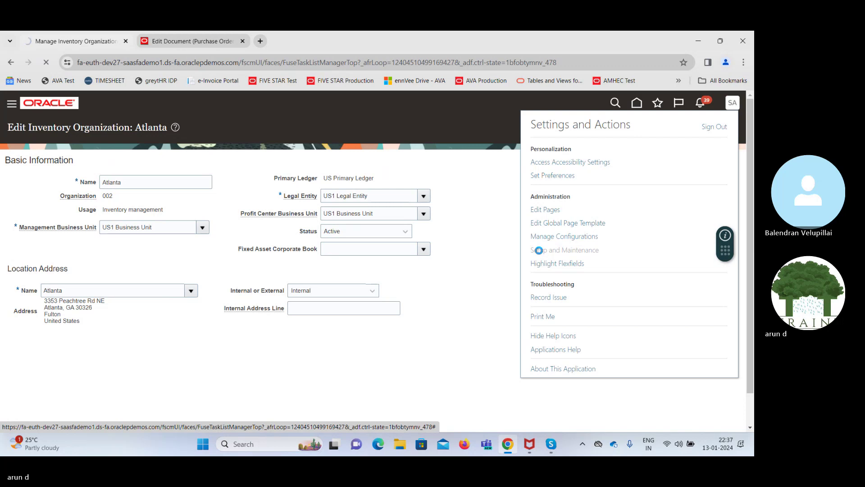
# Search setup tasks for 'Manage data acc' and open Manage Data Access Set Data Access for Users
pyautogui.click(539, 250)
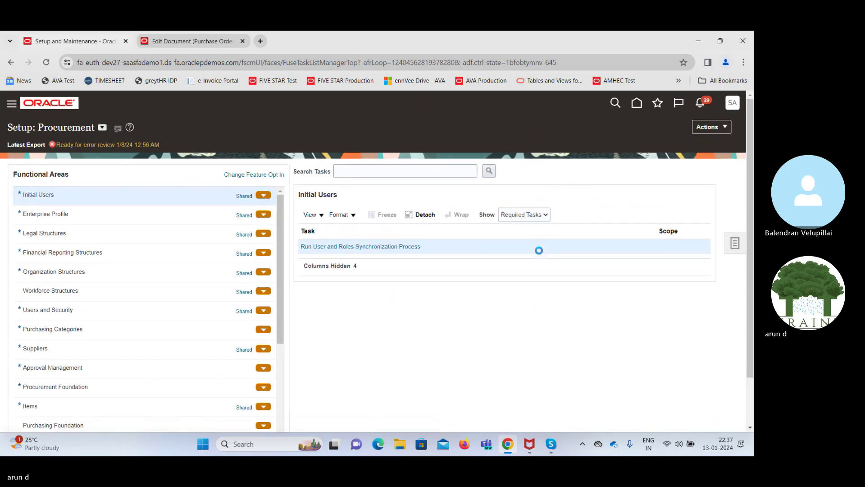
pyautogui.click(737, 244)
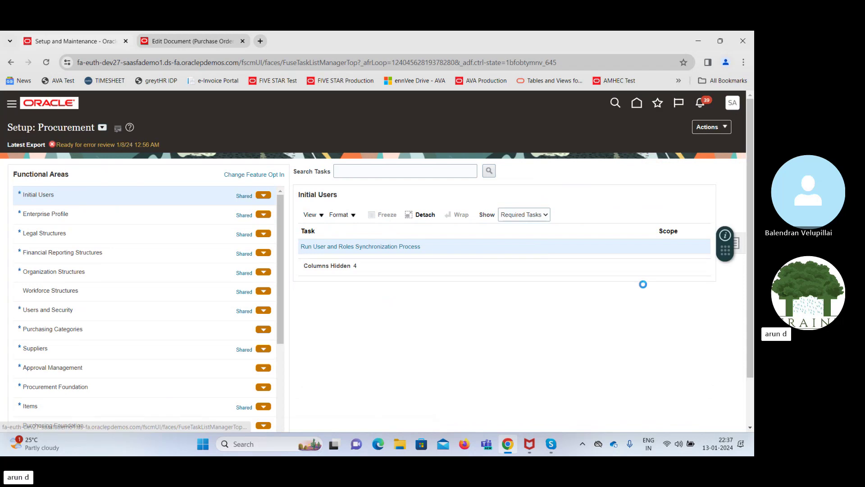
pyautogui.click(649, 247)
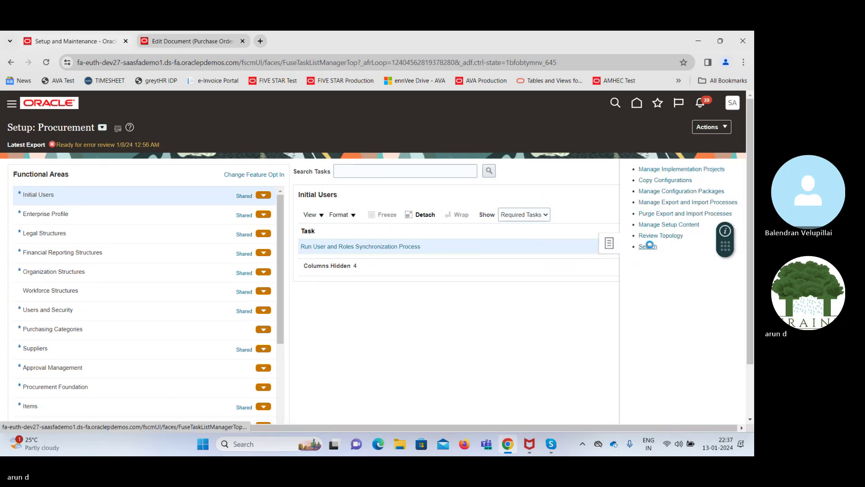
pyautogui.click(315, 164)
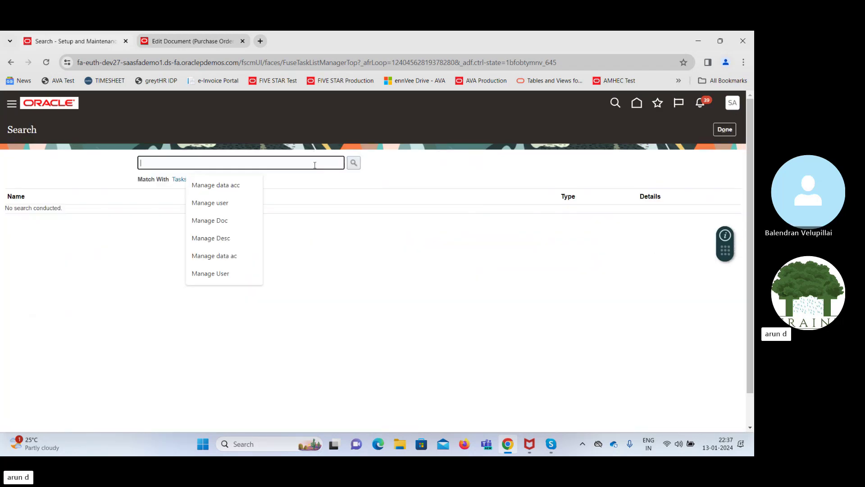
pyautogui.write('Manage d')
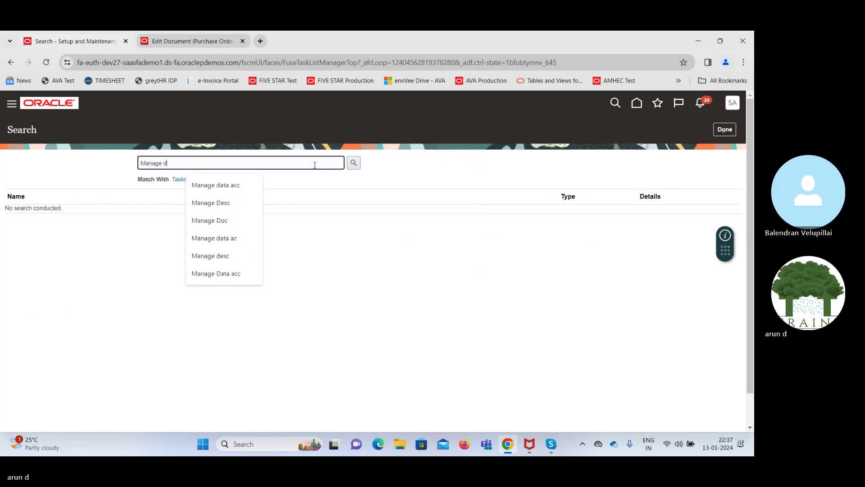
pyautogui.write('ata acc')
pyautogui.press('Return')
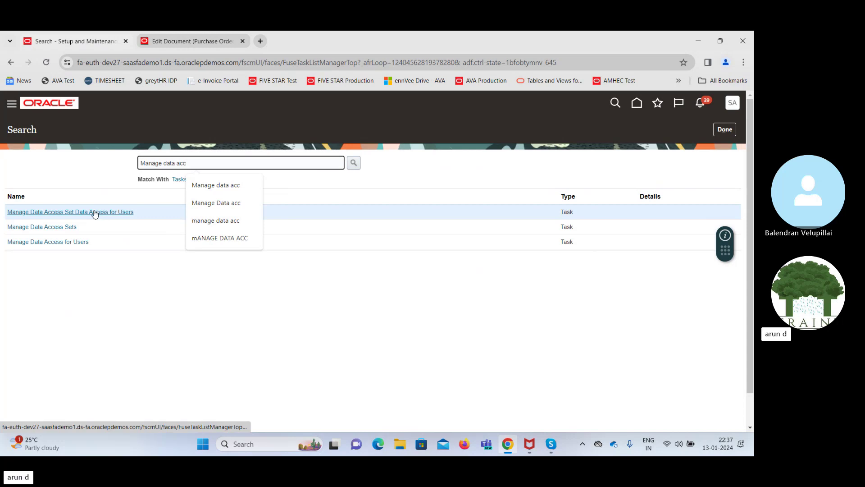
pyautogui.click(93, 211)
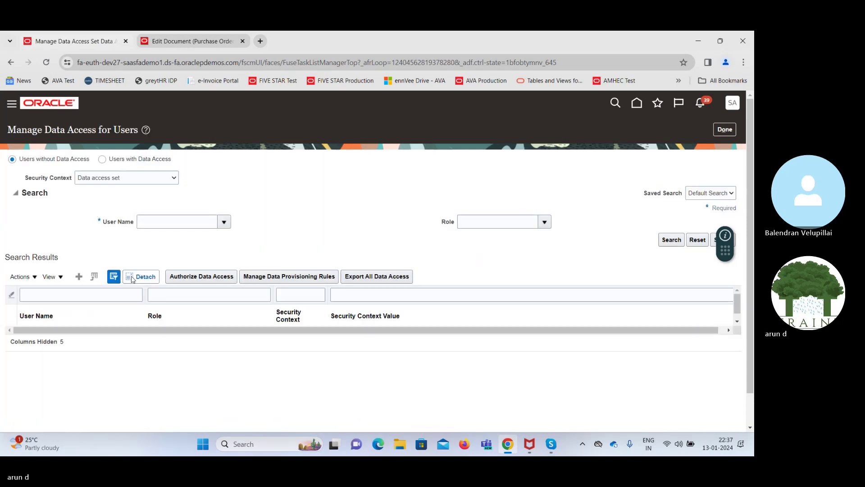
# Add a Receiving Agent record for the implementation user on Inventory organization 002, then save
pyautogui.click(81, 277)
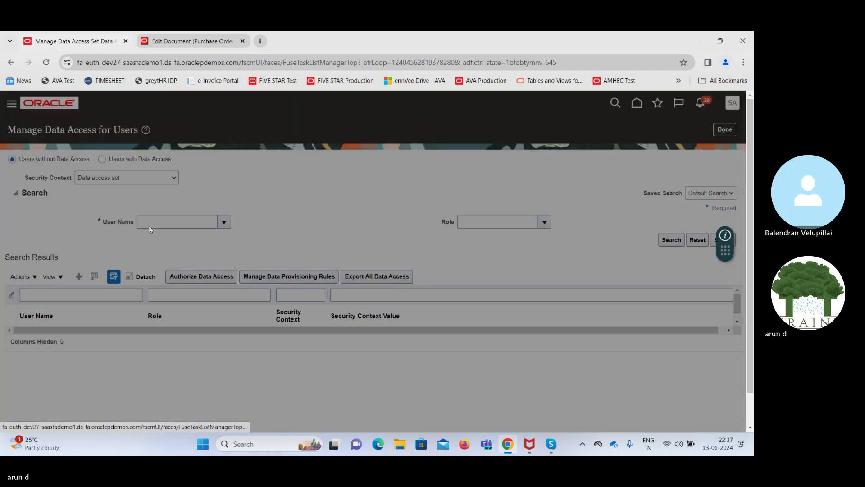
pyautogui.click(210, 272)
pyautogui.write('S')
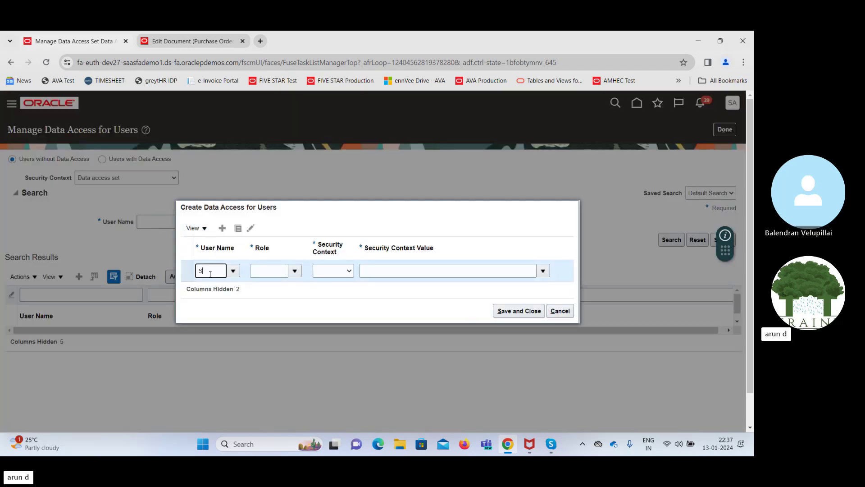
pyautogui.write('AA')
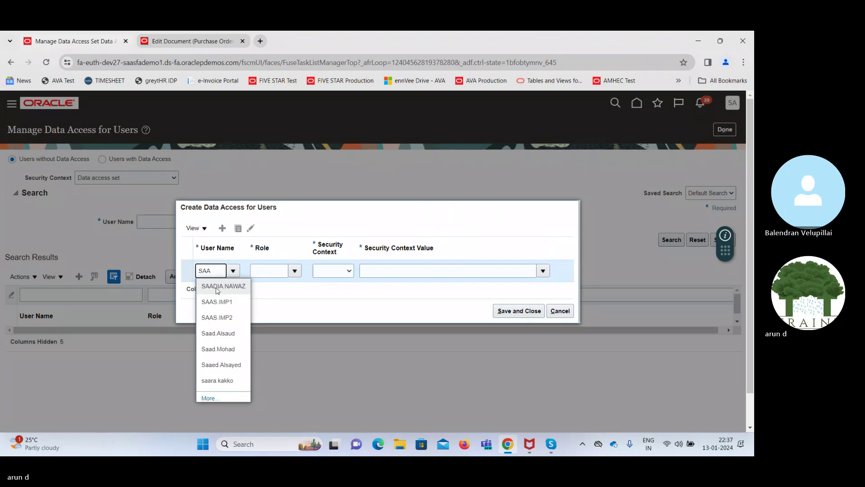
pyautogui.click(221, 302)
pyautogui.click(273, 273)
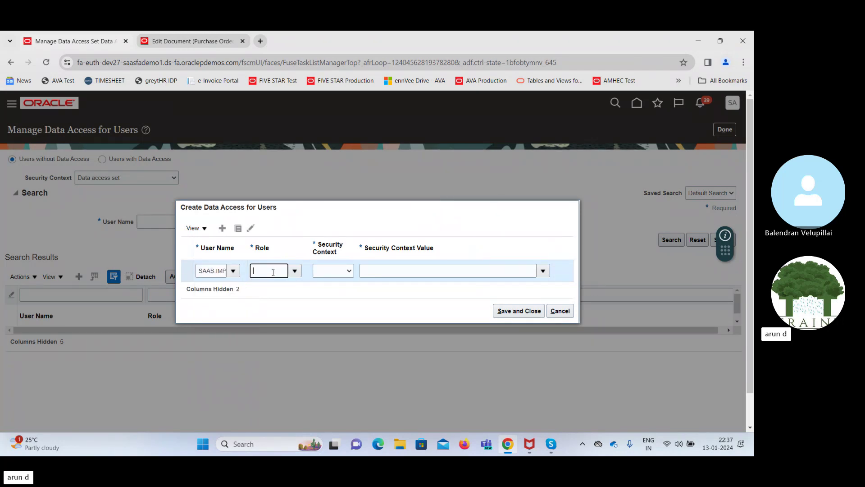
pyautogui.write('Rec')
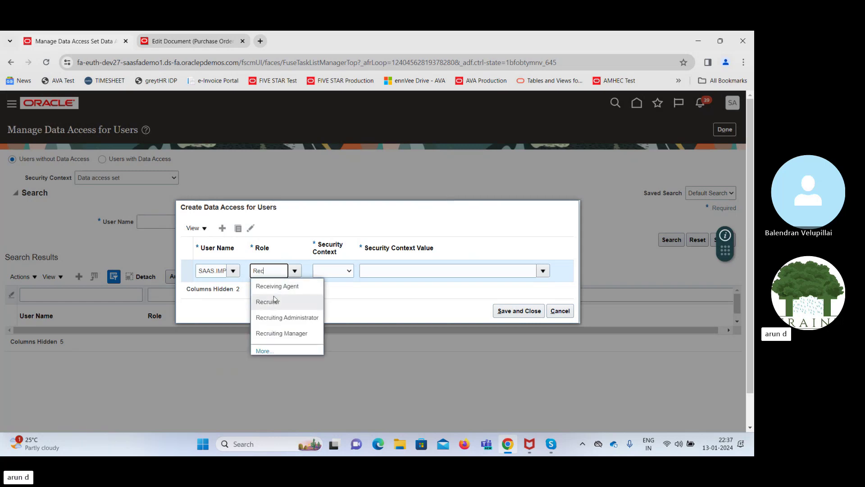
pyautogui.click(274, 287)
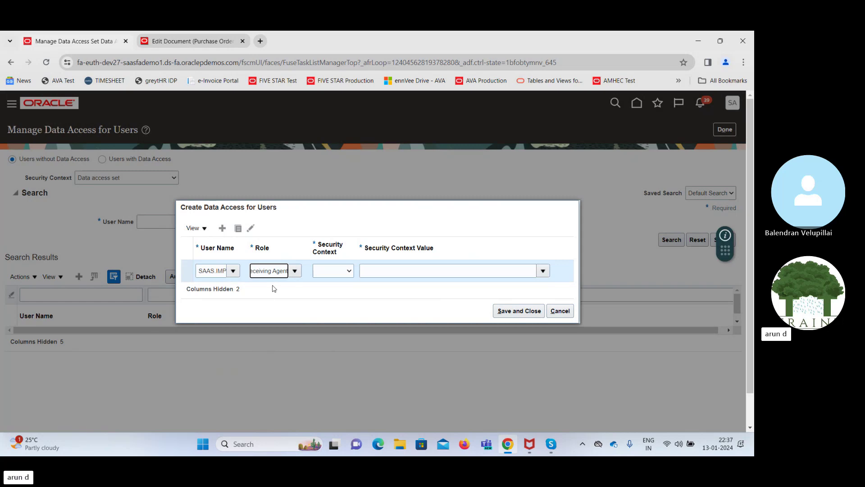
pyautogui.click(332, 275)
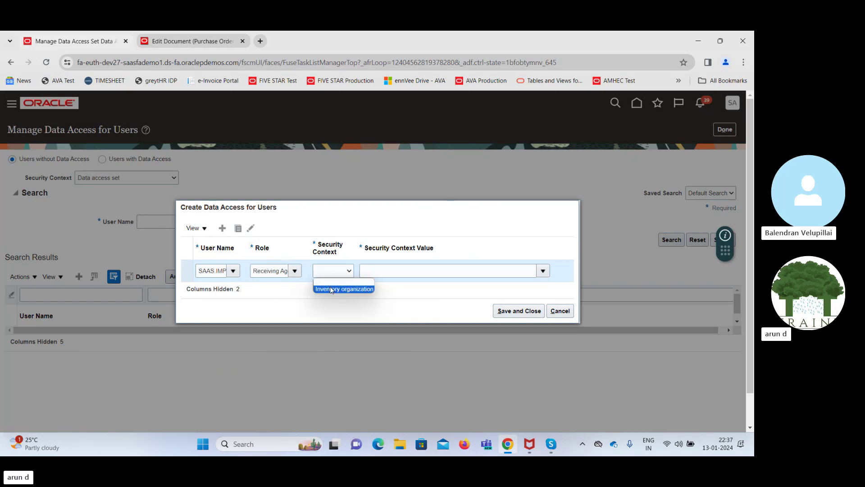
pyautogui.click(331, 290)
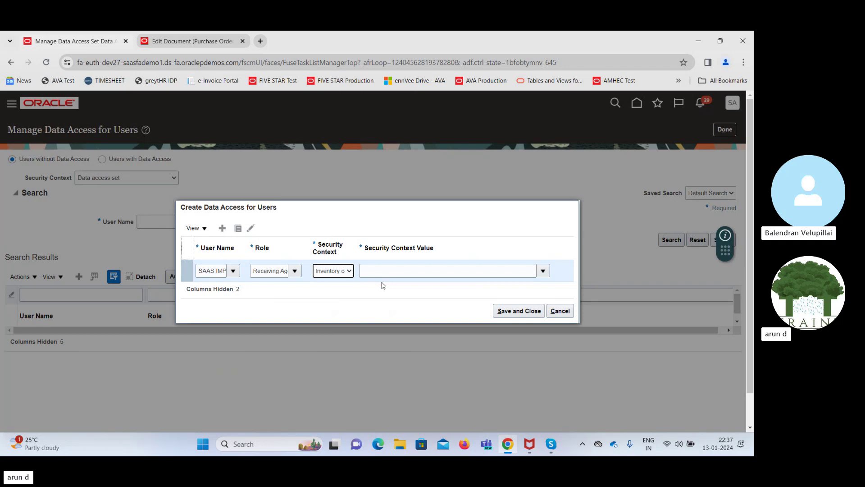
pyautogui.click(436, 271)
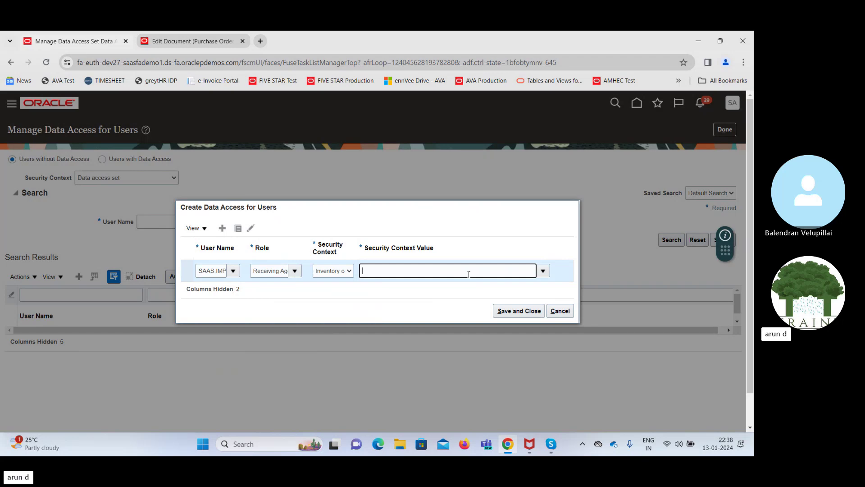
pyautogui.press('Tab')
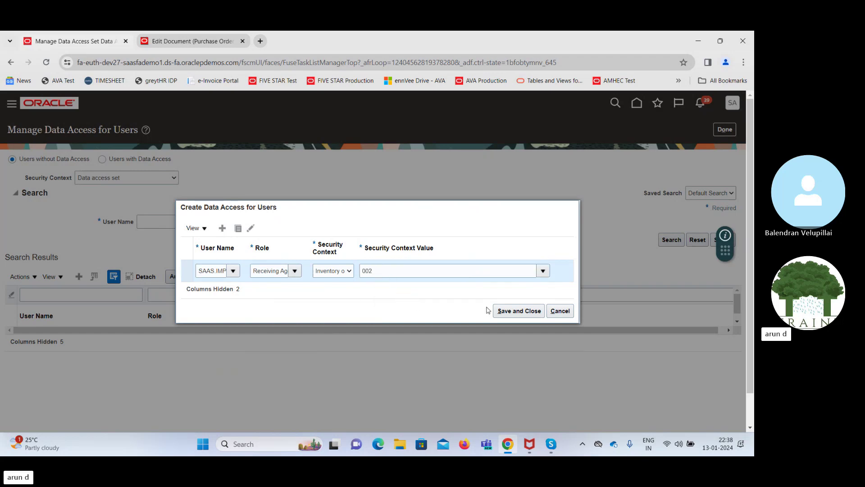
pyautogui.click(514, 311)
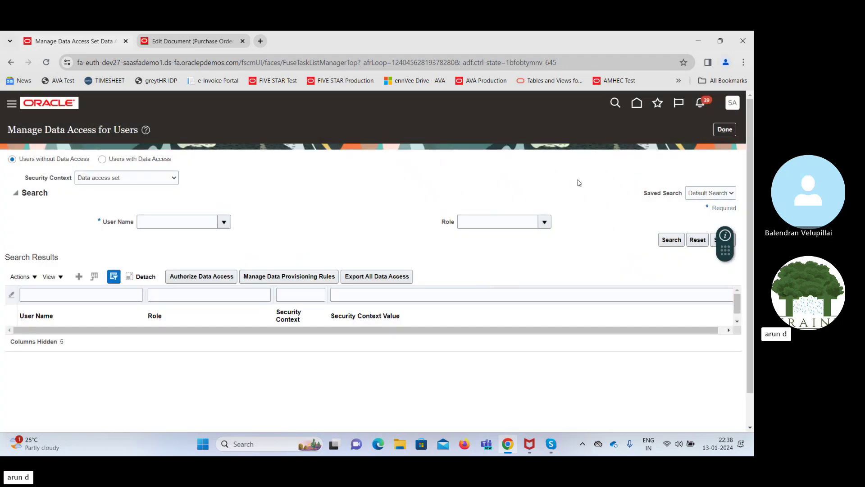
# Exit data access setup, dismiss the error, cancel the LDAP synchronization, and return to US164780 line 1
pyautogui.click(720, 130)
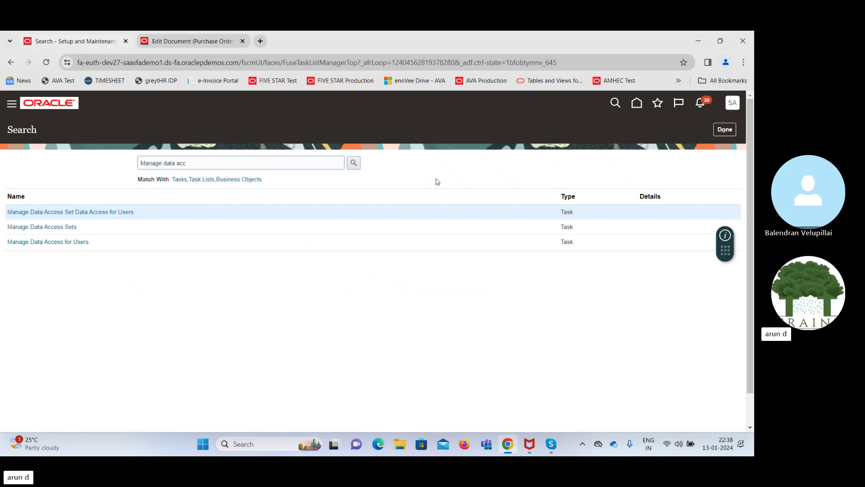
pyautogui.click(723, 130)
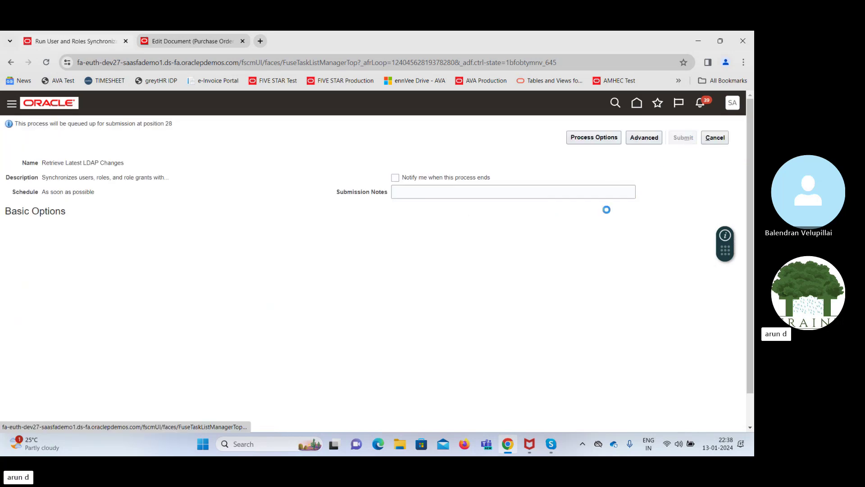
pyautogui.click(531, 193)
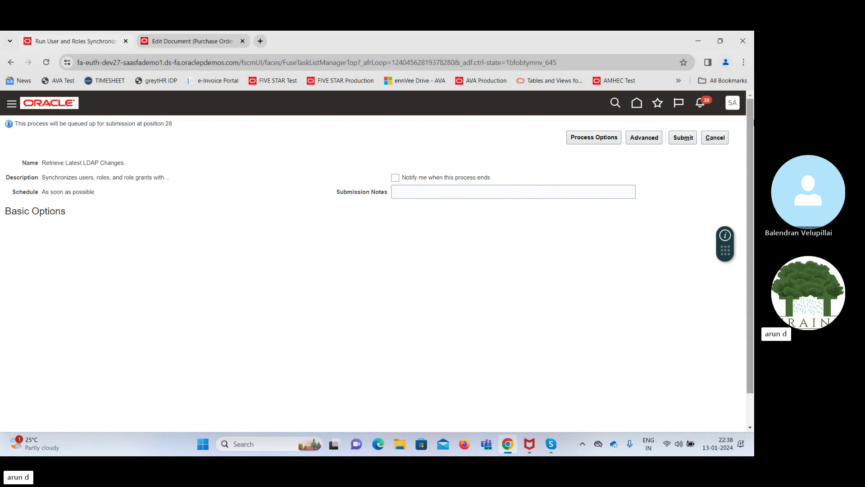
pyautogui.click(715, 137)
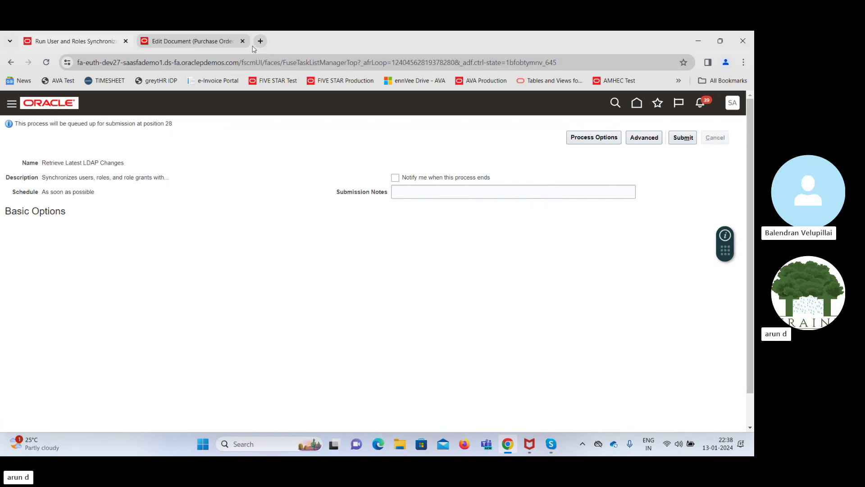
pyautogui.click(221, 42)
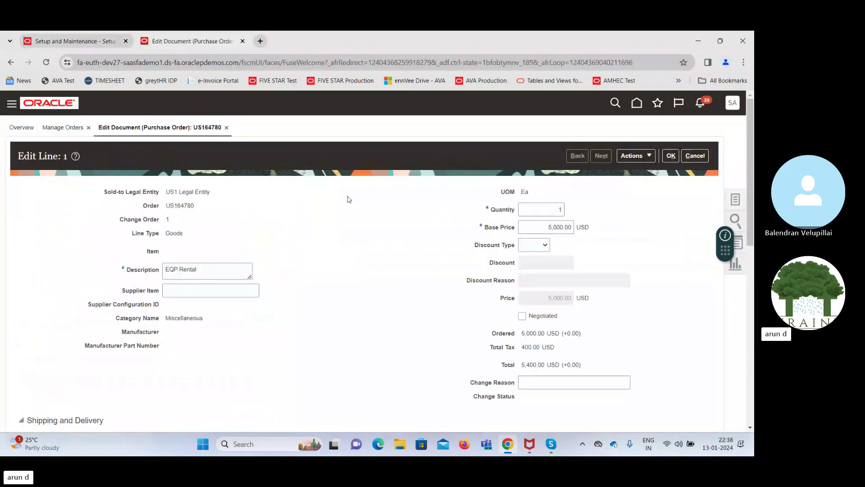
# Cancel editing line 1 and discard the unsaved change order for US164780
pyautogui.click(695, 156)
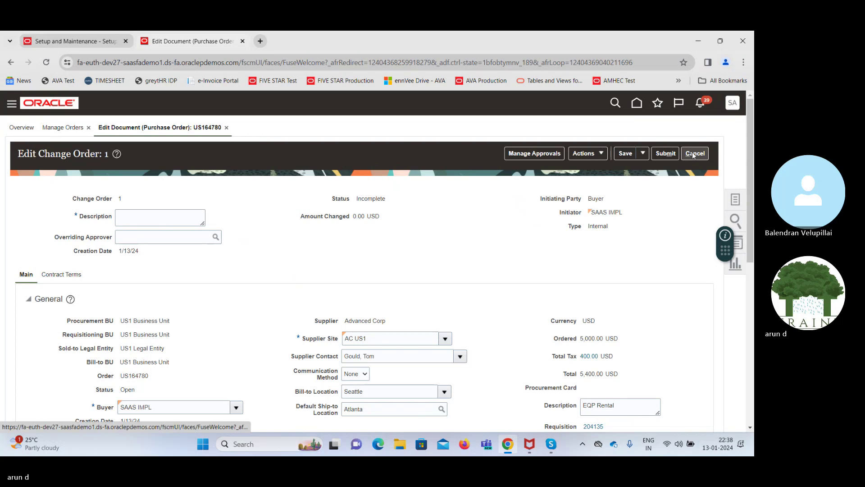
pyautogui.click(693, 153)
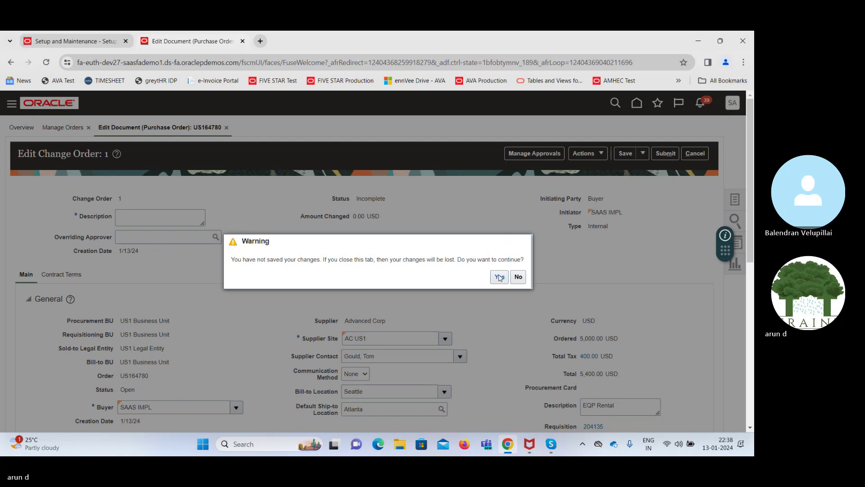
pyautogui.click(500, 276)
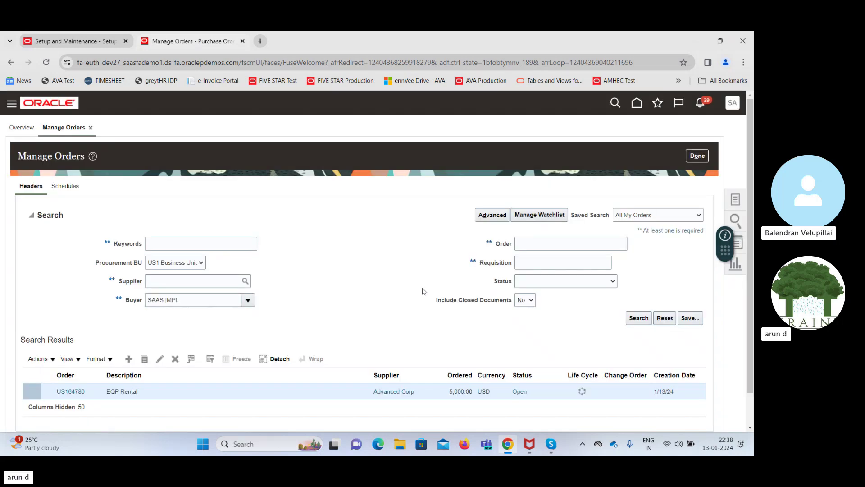
# Close the Manage Orders tab and sign out of the application
pyautogui.click(243, 41)
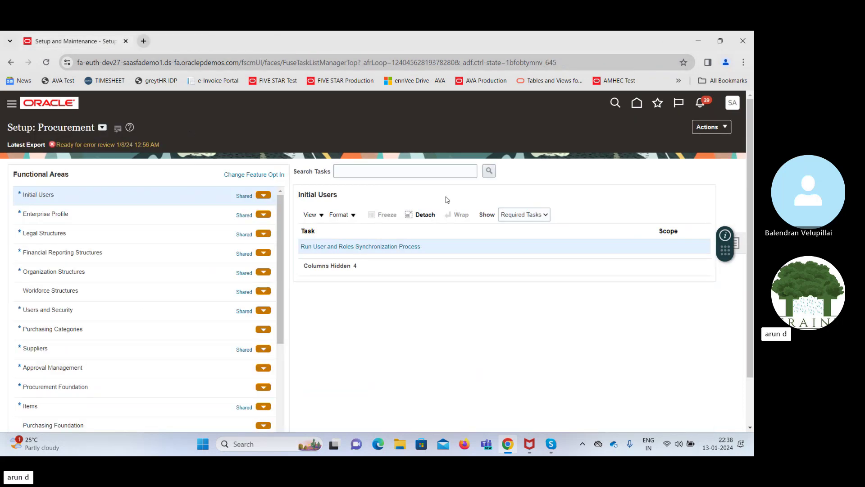
pyautogui.click(732, 103)
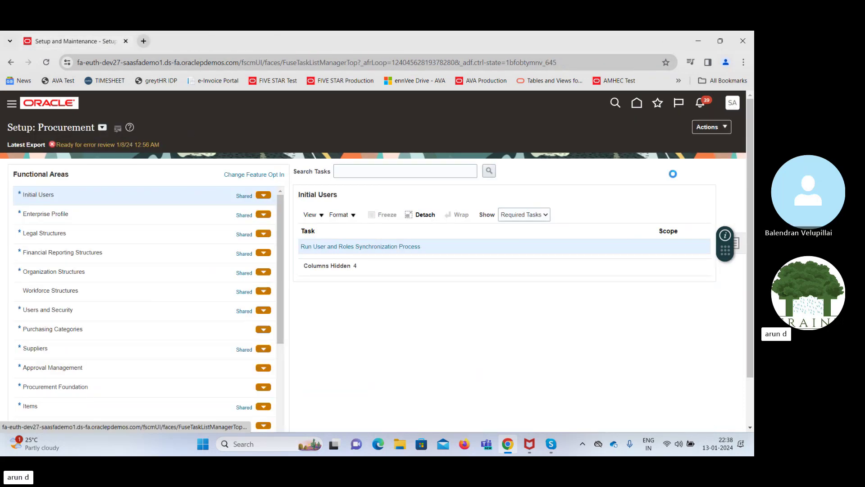
pyautogui.click(712, 127)
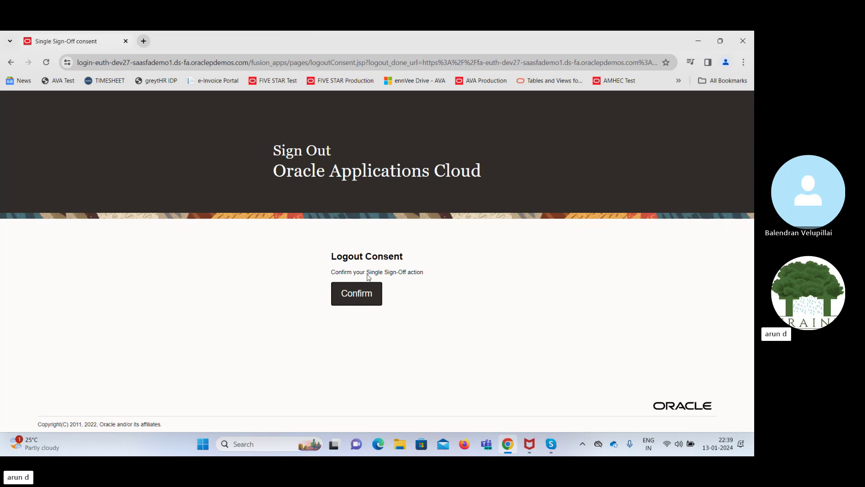
# Confirm single sign-off, then sign in with the implementation user's ID and password
pyautogui.click(354, 298)
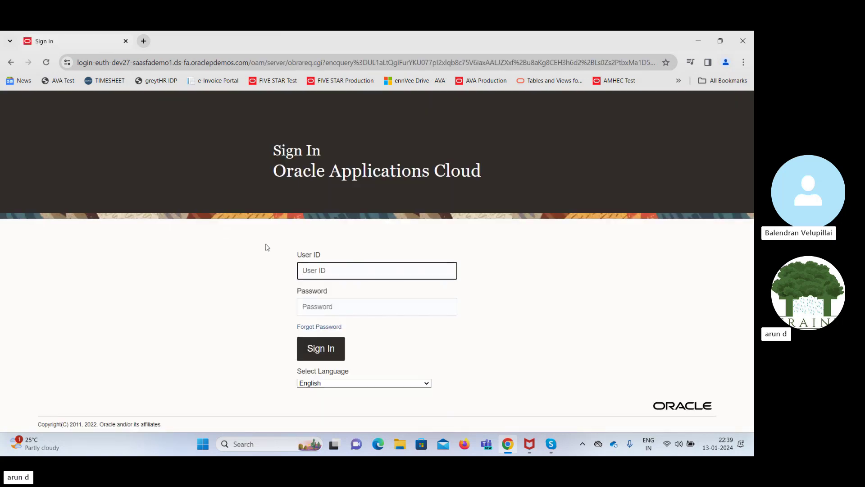
pyautogui.write('SAA')
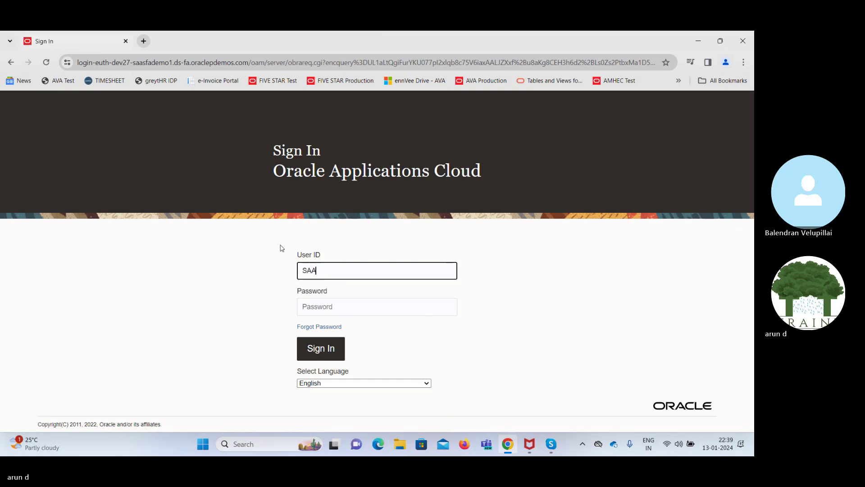
pyautogui.write('S.IMP')
pyautogui.press('BackSpace')
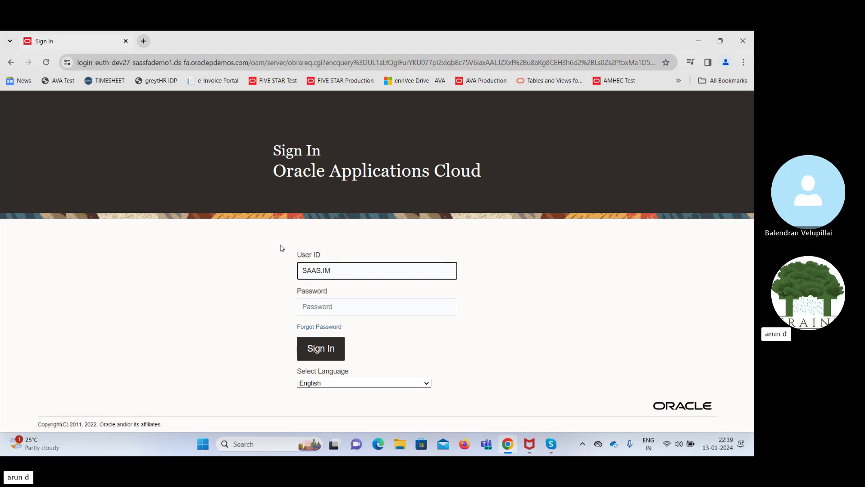
pyautogui.write('P1')
pyautogui.press('Tab')
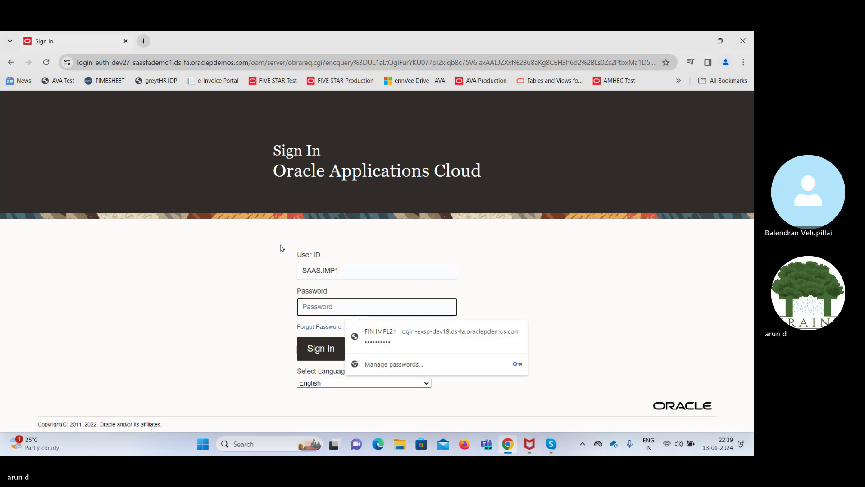
pyautogui.write('••••••••')
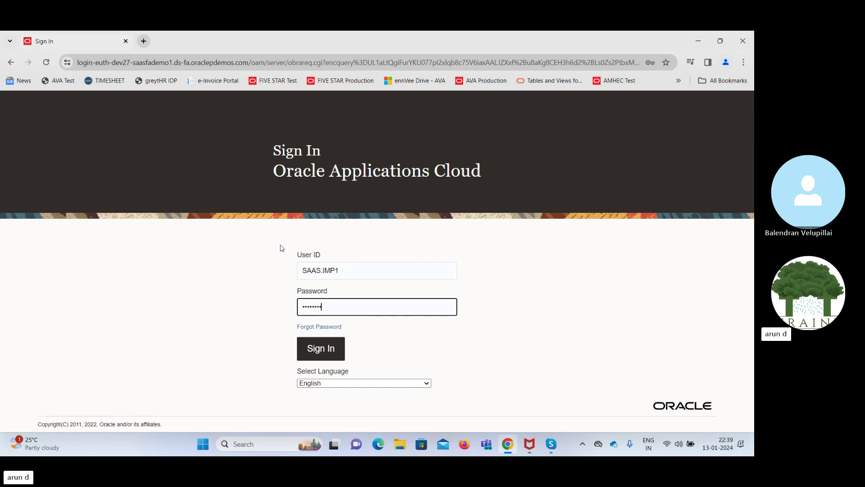
pyautogui.press('Return')
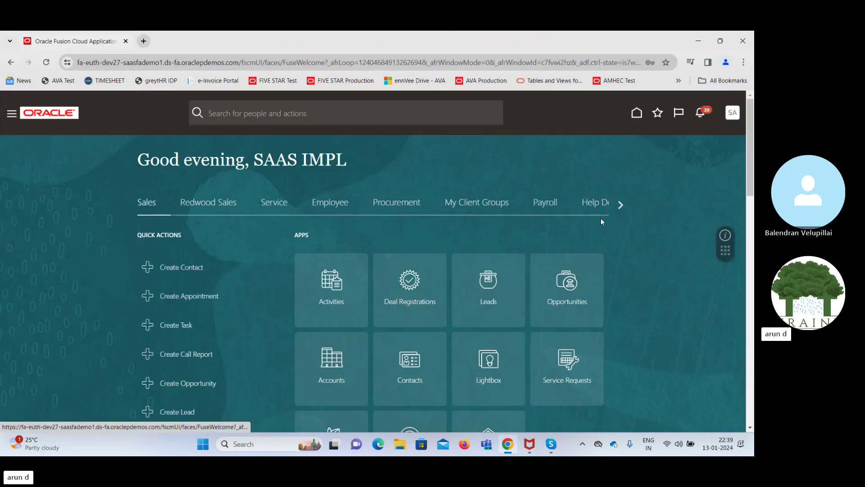
# Go through Supply Chain Execution > Inventory Management to the Receive Expected Shipments task
pyautogui.click(620, 205)
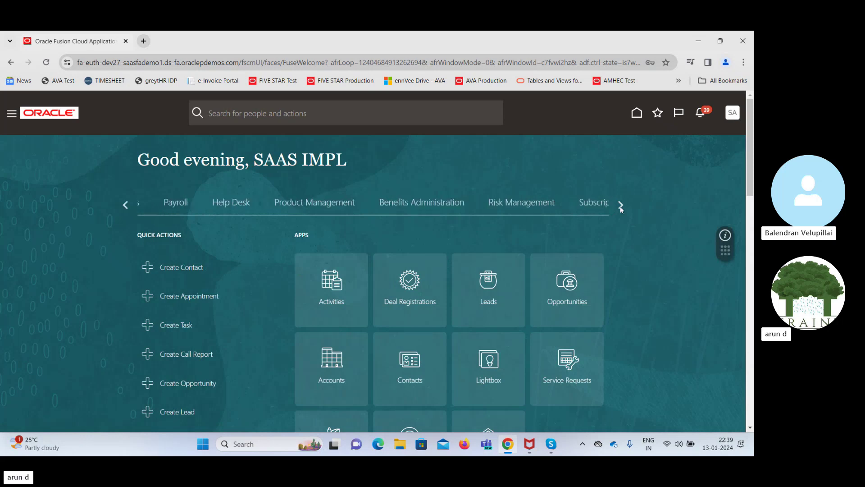
pyautogui.click(621, 203)
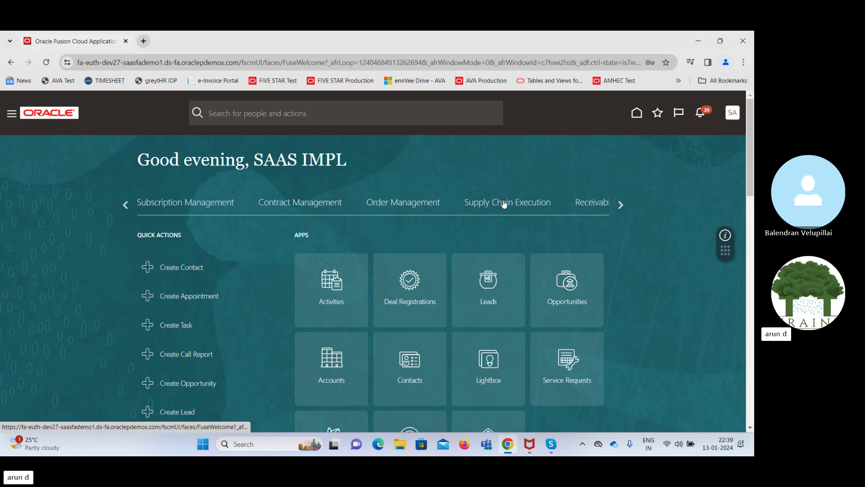
pyautogui.click(504, 205)
pyautogui.click(499, 269)
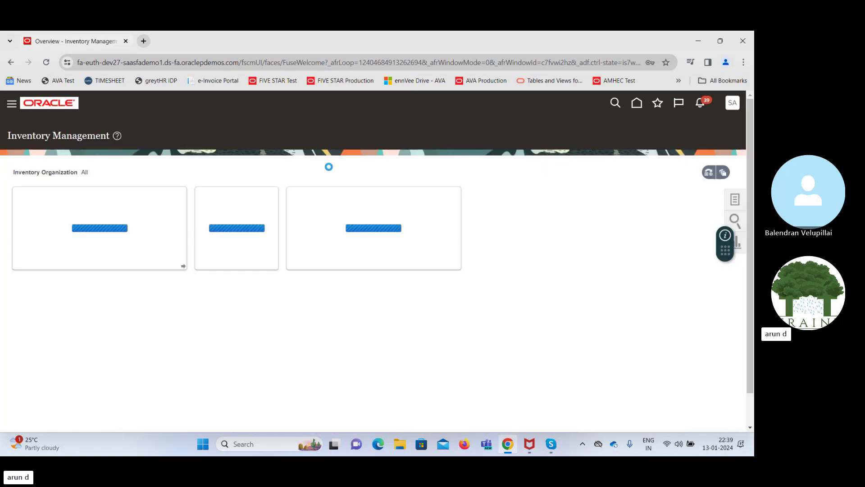
pyautogui.click(735, 199)
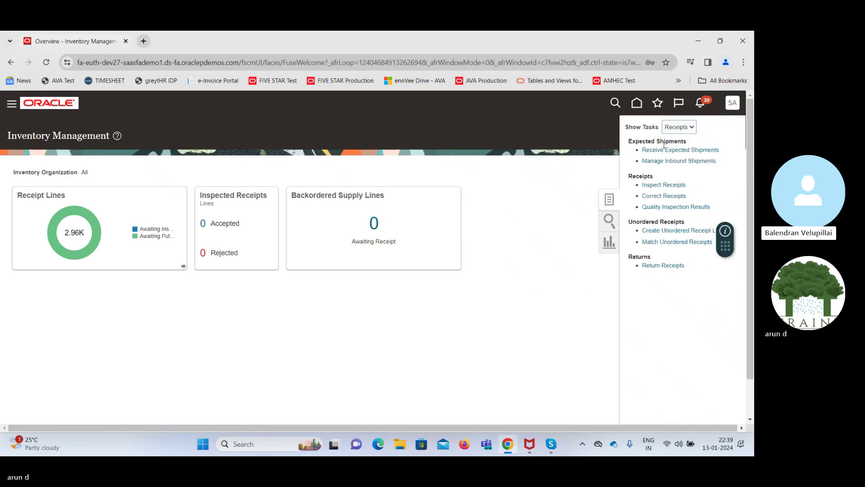
pyautogui.click(680, 150)
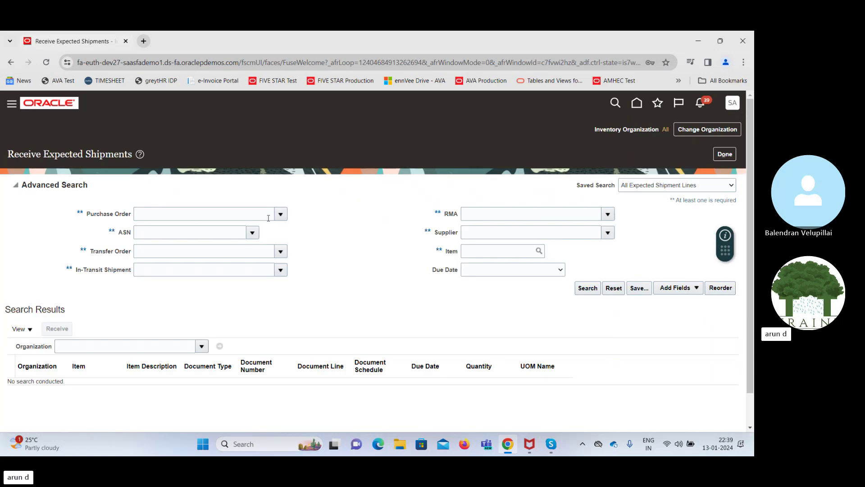
# Look up purchase order US164780 and search its expected shipments
pyautogui.click(281, 215)
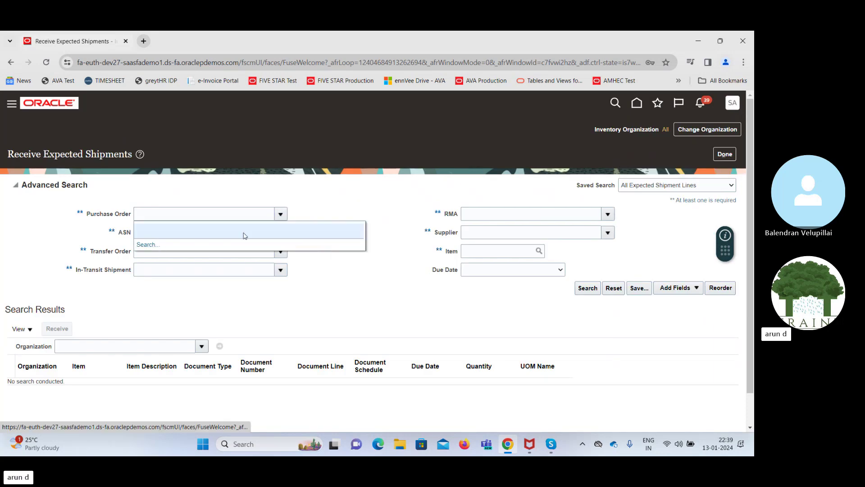
pyautogui.click(343, 241)
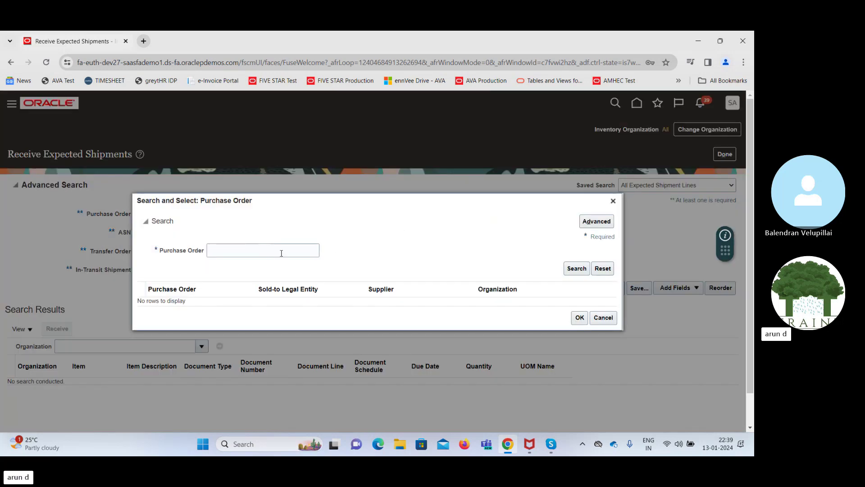
pyautogui.click(269, 249)
pyautogui.write('US')
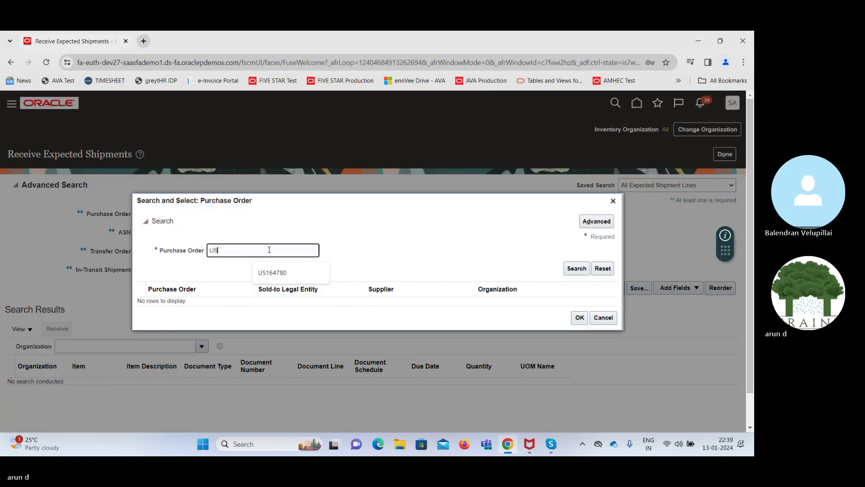
pyautogui.write('1')
pyautogui.click(576, 269)
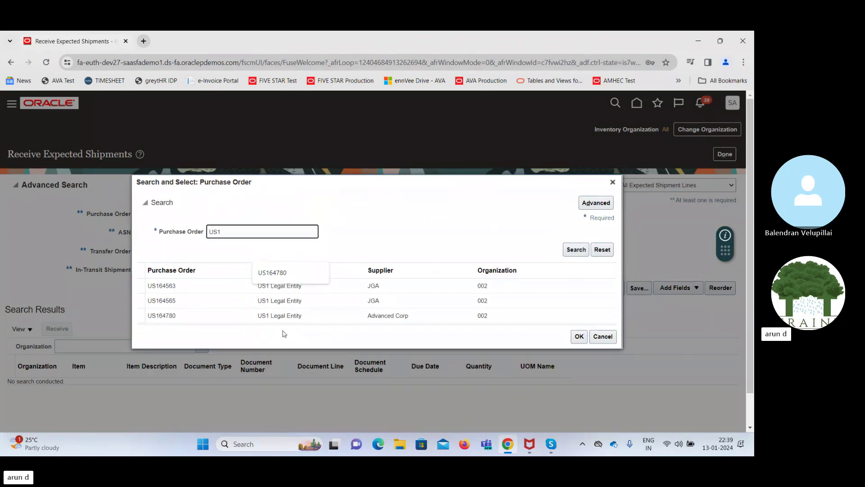
pyautogui.click(187, 317)
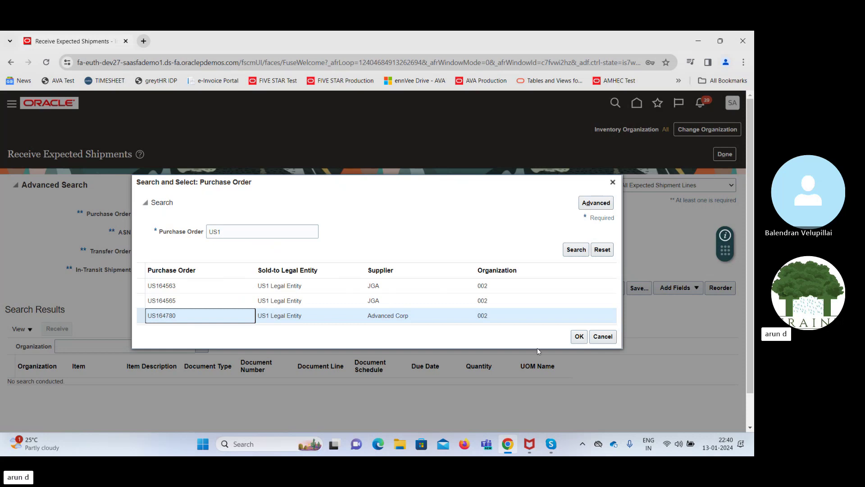
pyautogui.click(578, 337)
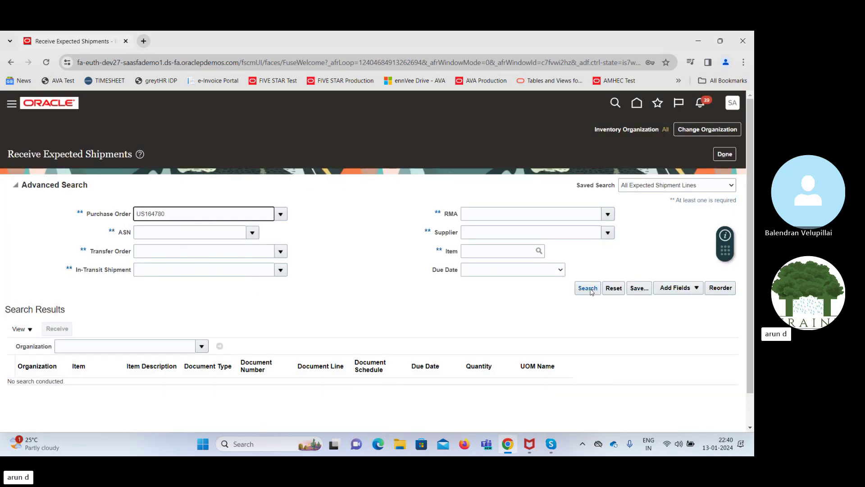
pyautogui.click(591, 288)
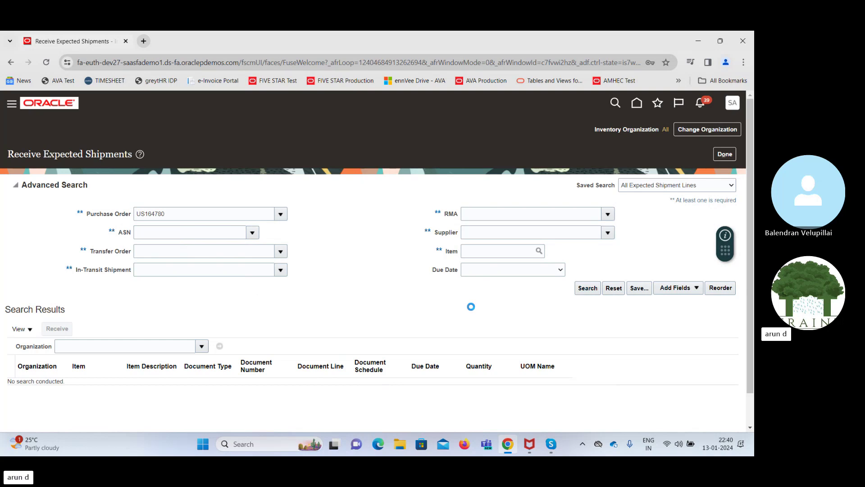
# Select the EQP Rental line, start receiving it, and enter a receipt quantity of 1
pyautogui.click(91, 288)
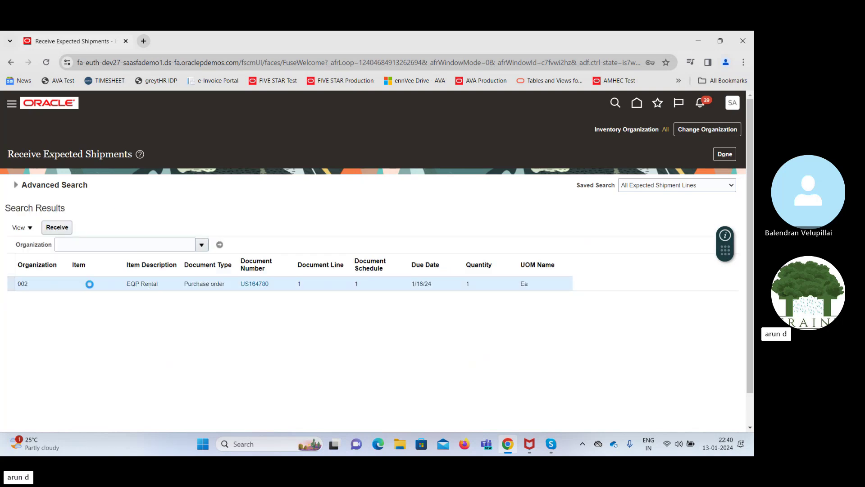
pyautogui.click(58, 227)
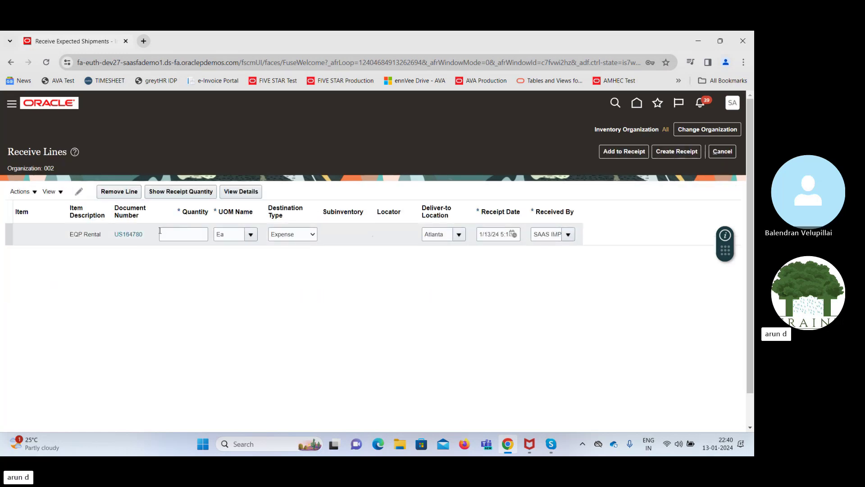
pyautogui.click(163, 192)
pyautogui.click(377, 234)
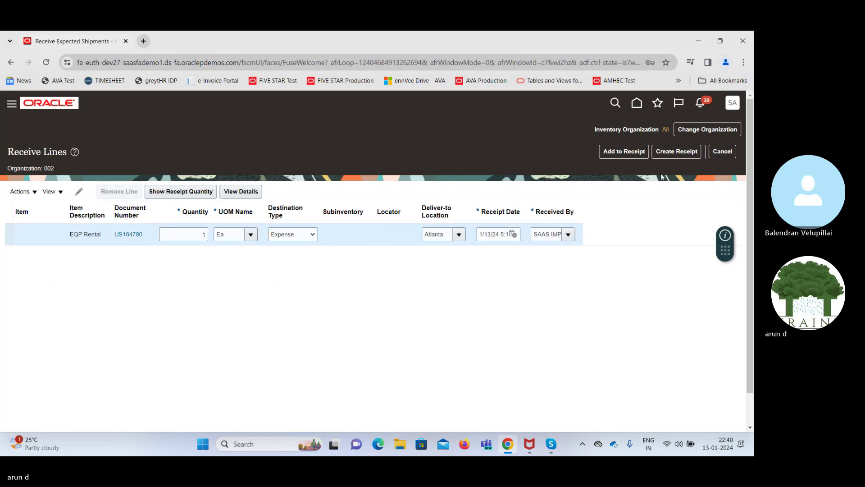
# Create and submit the receipt for the EQP Rental line, then acknowledge the confirmation
pyautogui.click(675, 152)
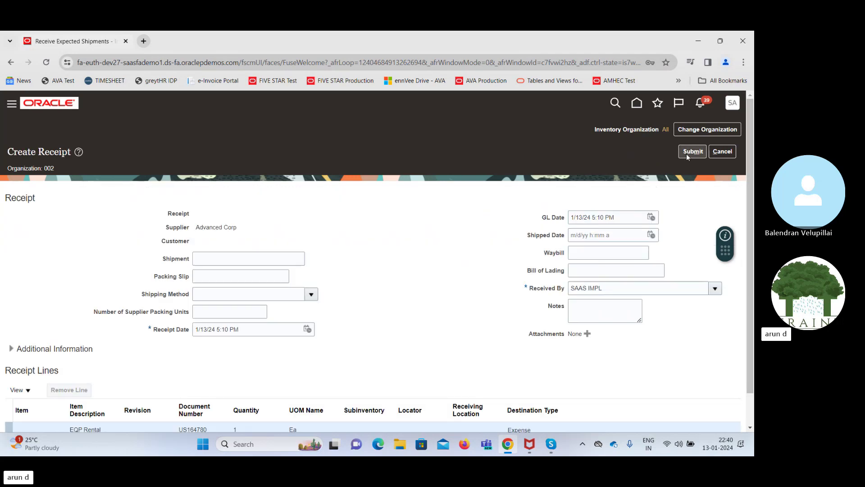
pyautogui.click(692, 151)
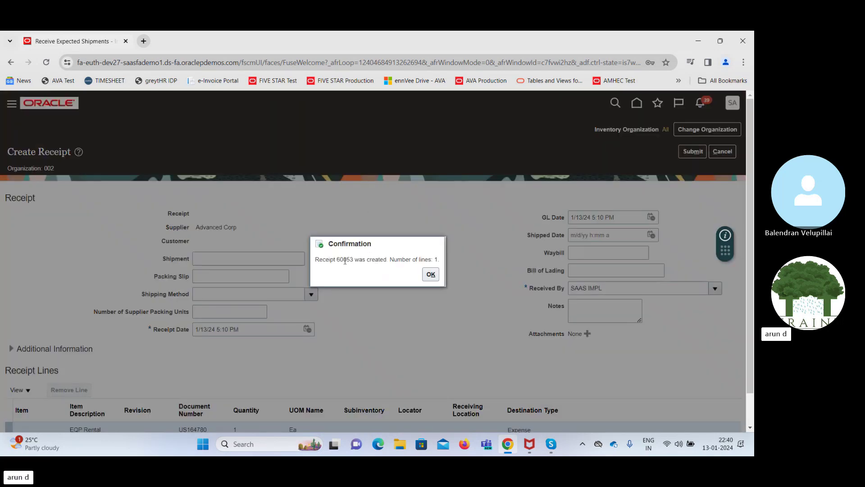
pyautogui.click(431, 274)
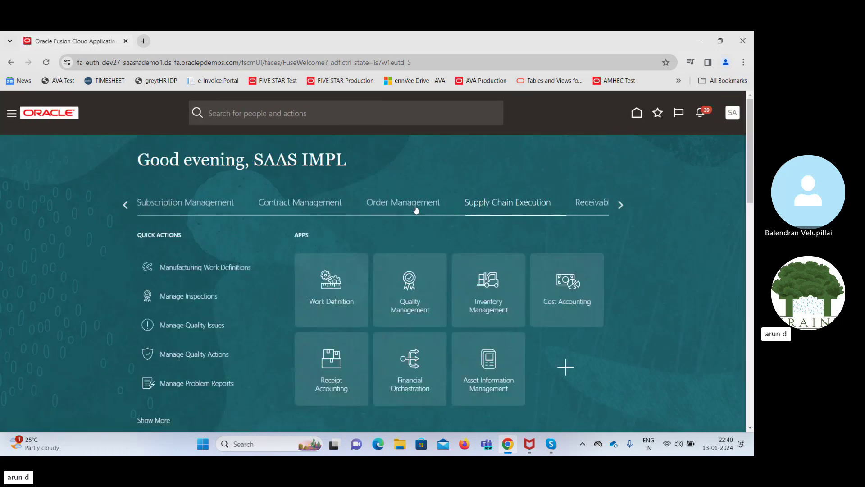
# Go to Payables > Invoices and start Create Invoice from the Tasks panel
pyautogui.click(620, 206)
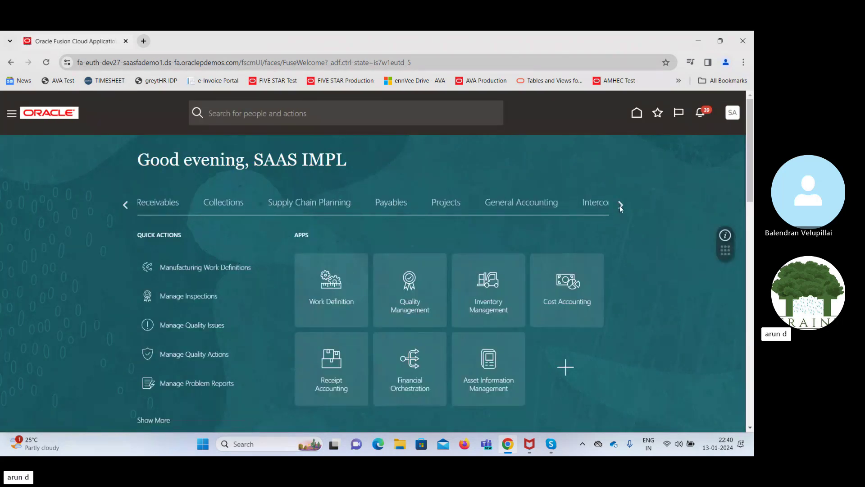
pyautogui.click(390, 203)
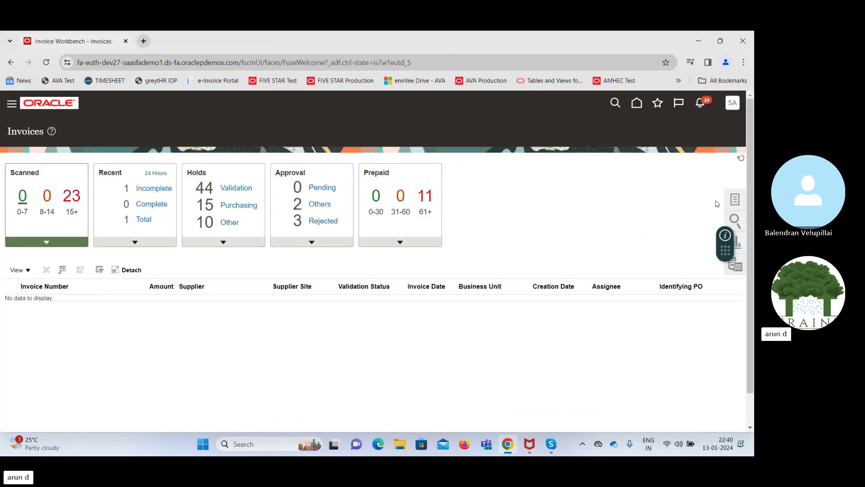
pyautogui.click(735, 201)
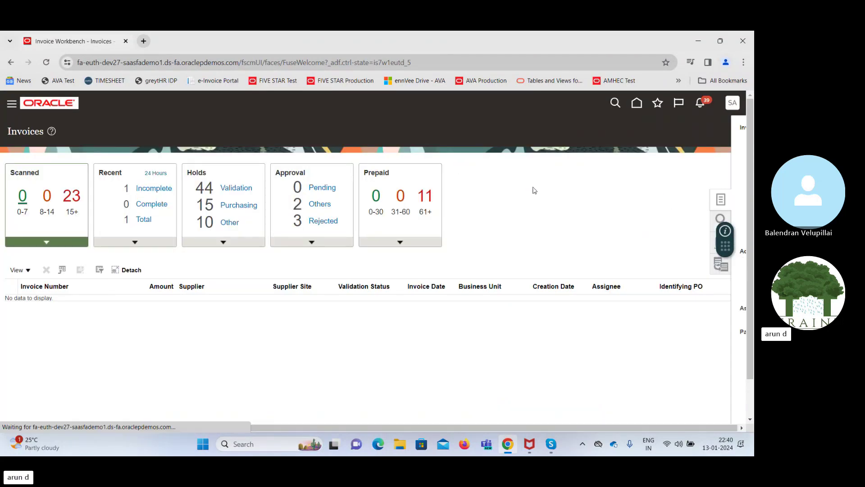
pyautogui.click(654, 137)
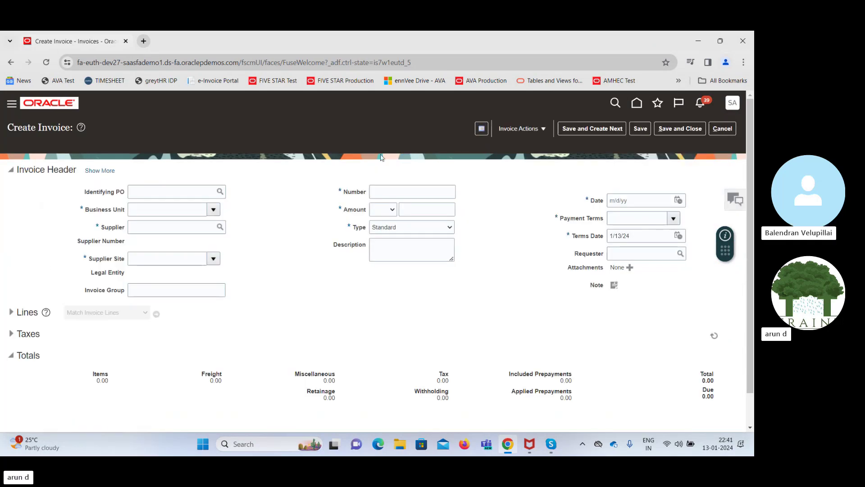
# Clear the business unit and pick purchase order US164780 as the identifying PO
pyautogui.click(213, 209)
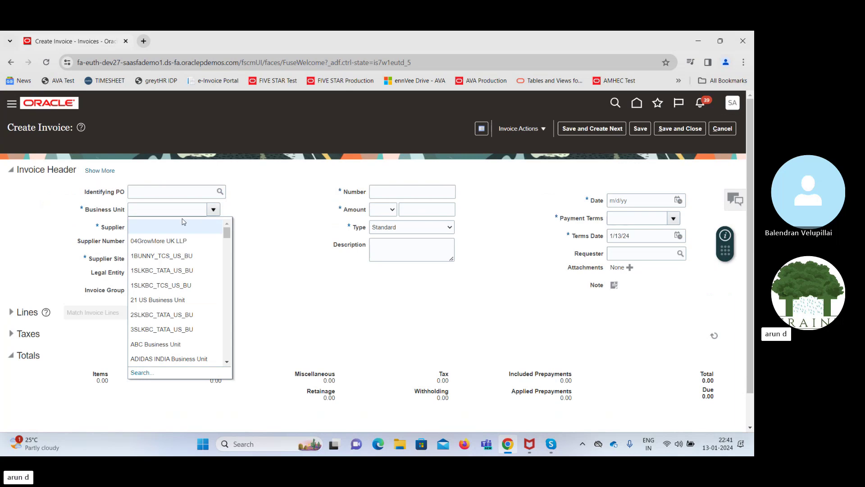
pyautogui.write('US1')
pyautogui.press('Tab')
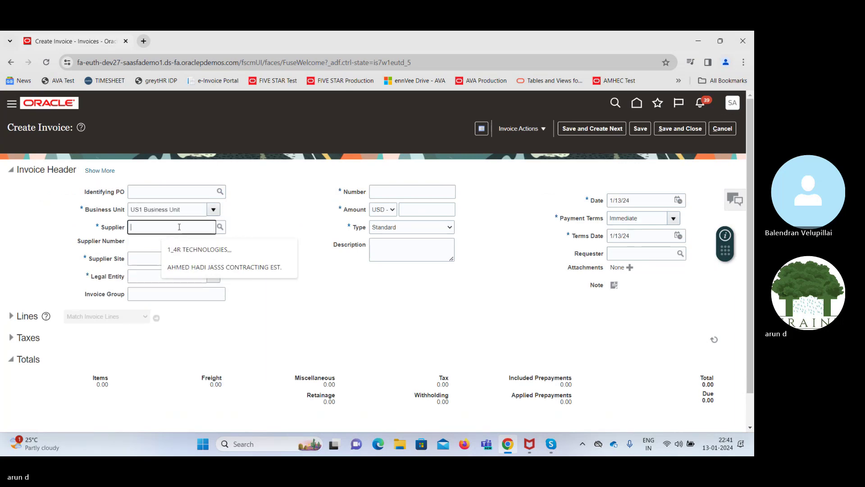
pyautogui.doubleClick(189, 210)
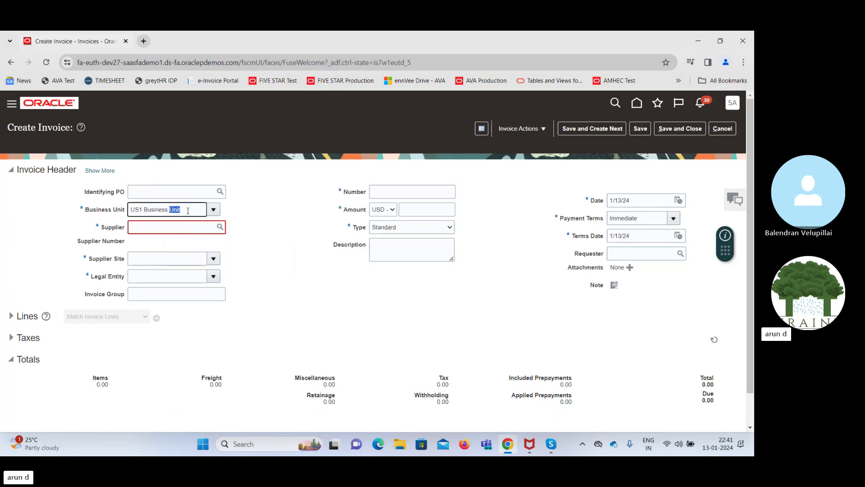
pyautogui.hotkey('ctrl', 'a')
pyautogui.press('BackSpace')
pyautogui.click(168, 192)
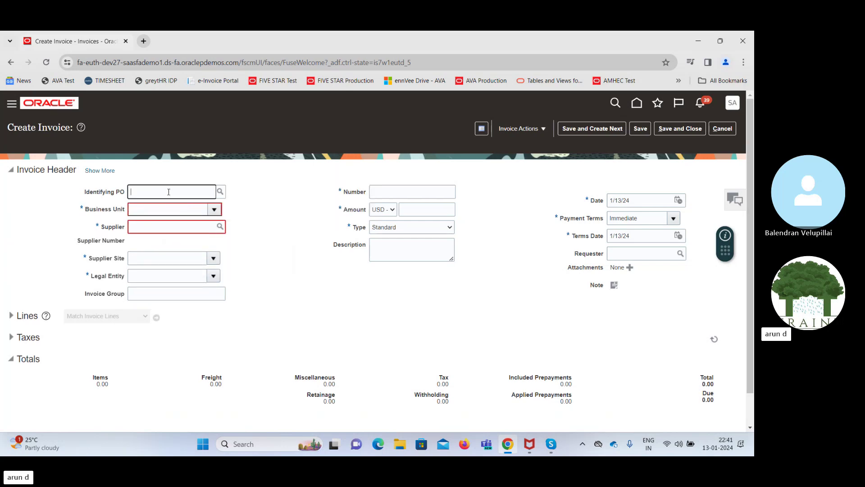
pyautogui.write('US')
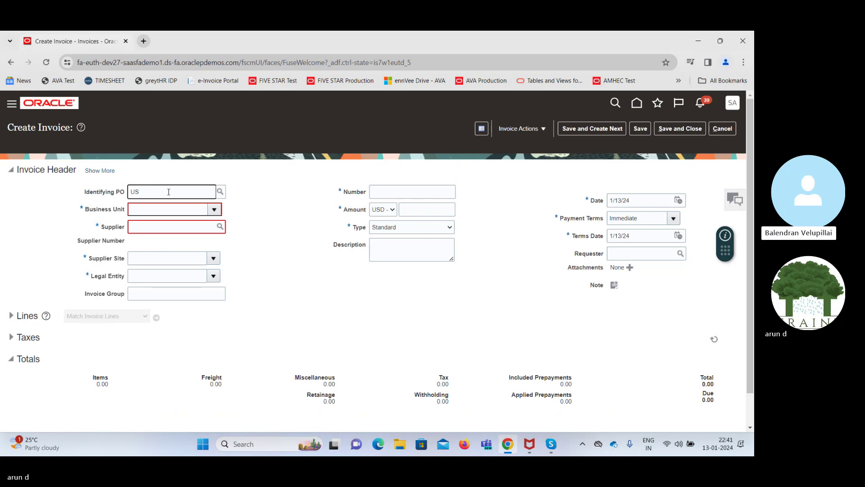
pyautogui.write('164')
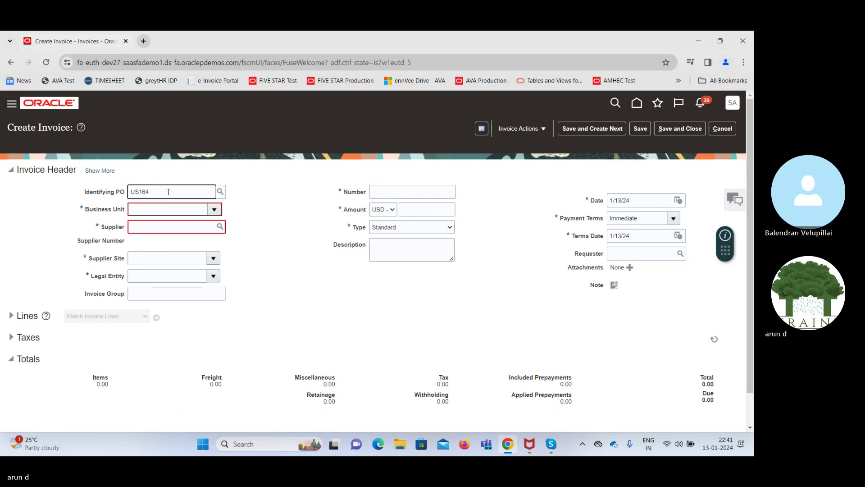
pyautogui.write('78')
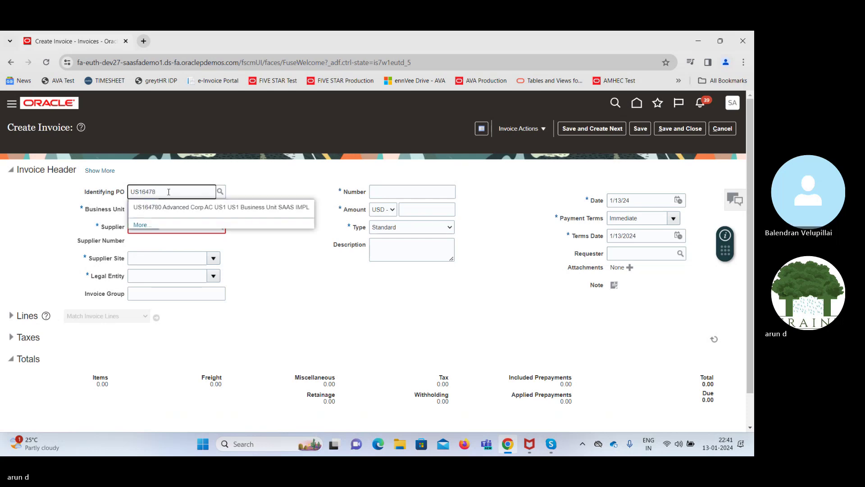
pyautogui.click(164, 207)
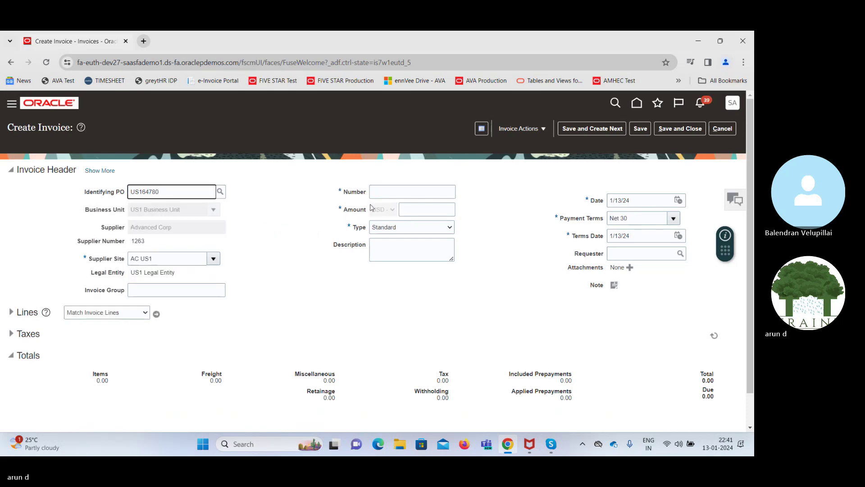
# Use US164780 as the invoice number and enter an amount of 10.00
pyautogui.doubleClick(184, 195)
pyautogui.hotkey('ctrl', 'c')
pyautogui.click(407, 193)
pyautogui.hotkey('ctrl', 'v')
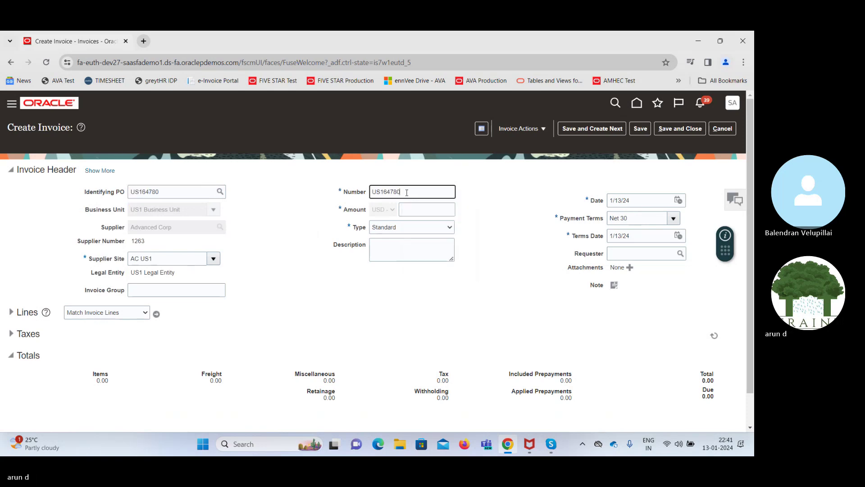
pyautogui.press('Tab')
pyautogui.write('10')
pyautogui.press('Tab')
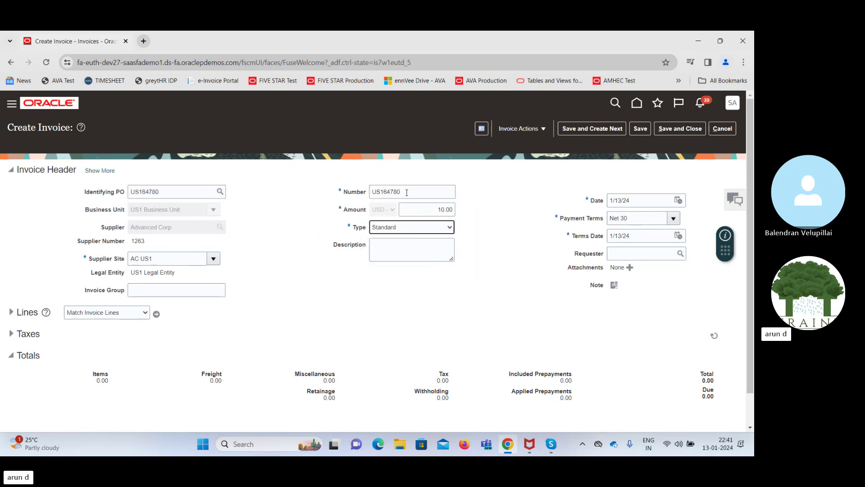
# Match the EQP Rental PO line for 5,000.00, accepting the self-billing overpayment warning
pyautogui.click(157, 314)
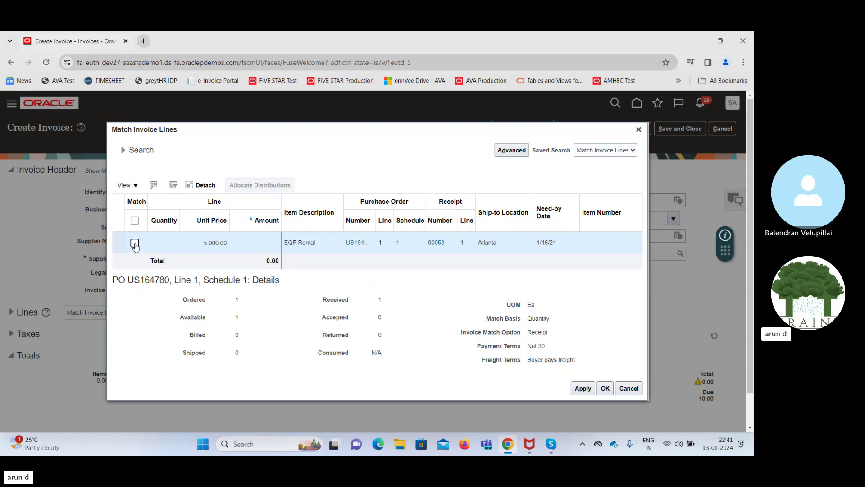
pyautogui.click(134, 244)
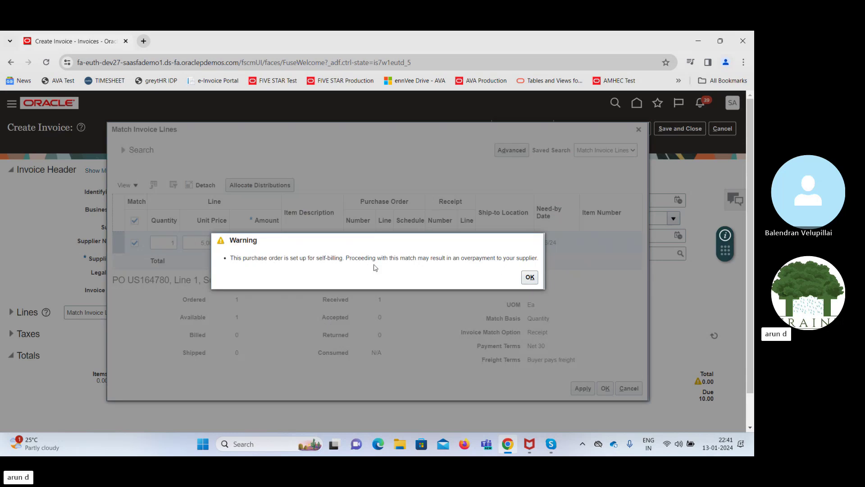
pyautogui.click(528, 277)
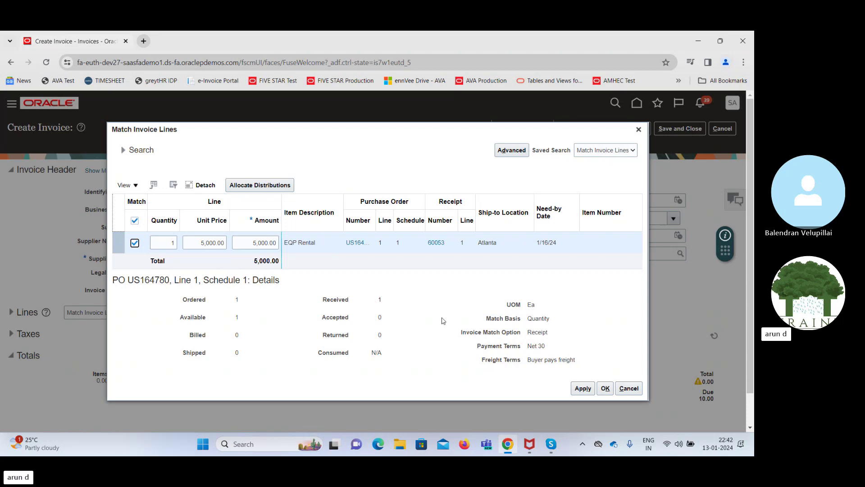
pyautogui.click(609, 389)
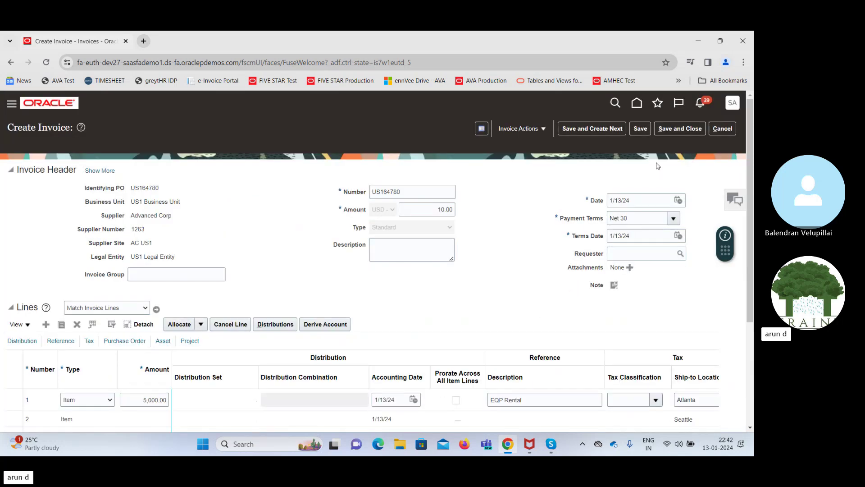
# Save the invoice, correct its amount to 5,000.00, save again and validate it
pyautogui.click(640, 129)
pyautogui.moveTo(751, 209); pyautogui.dragTo(755, 282)
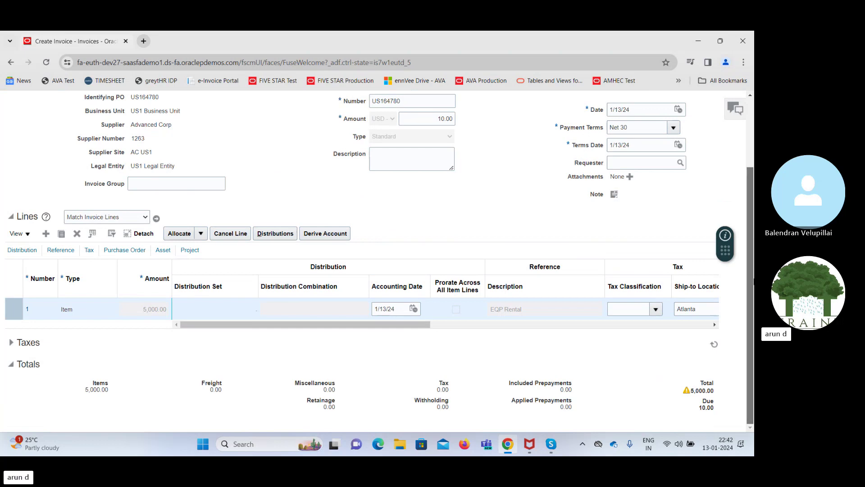
pyautogui.doubleClick(702, 391)
pyautogui.hotkey('ctrl', 'c')
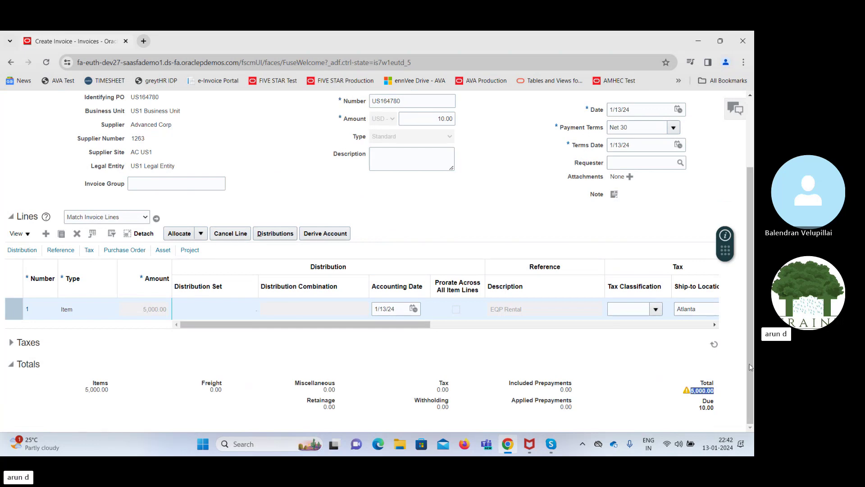
pyautogui.moveTo(751, 368); pyautogui.dragTo(631, 289)
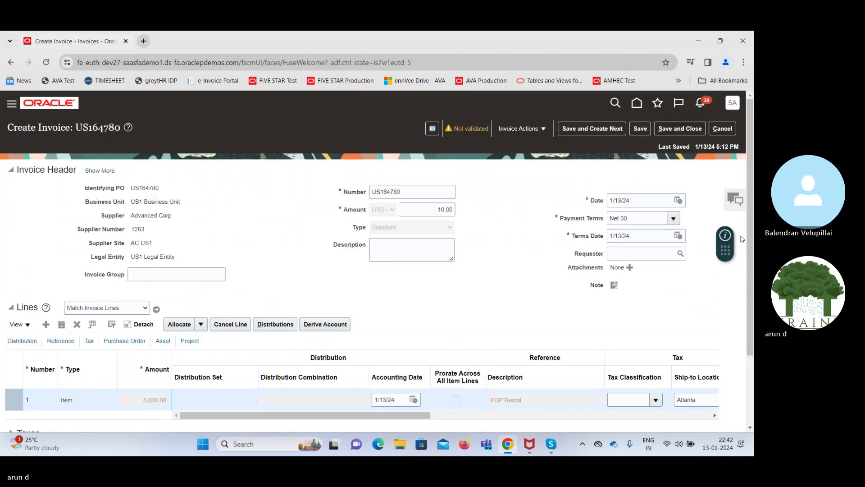
pyautogui.doubleClick(430, 209)
pyautogui.hotkey('ctrl', 'v')
pyautogui.press('Tab')
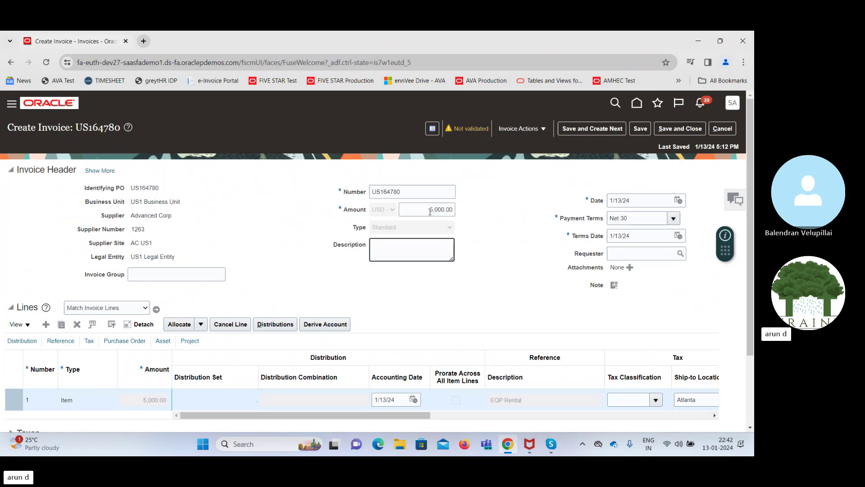
pyautogui.click(640, 128)
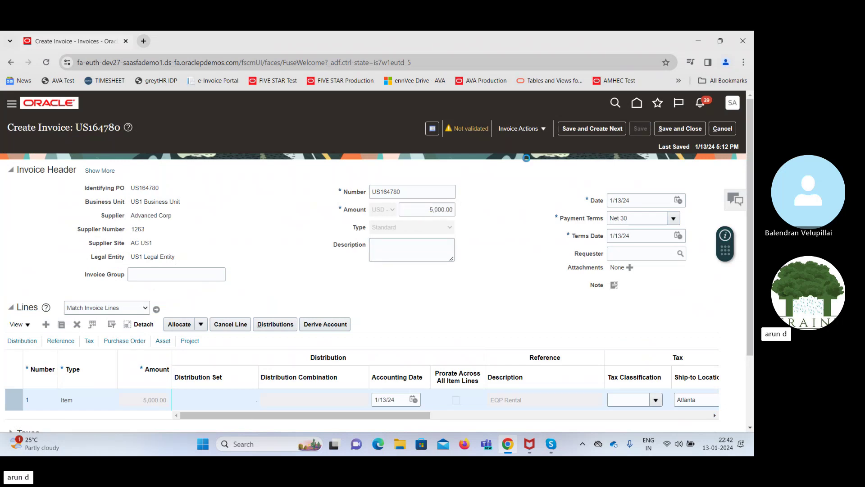
pyautogui.click(522, 133)
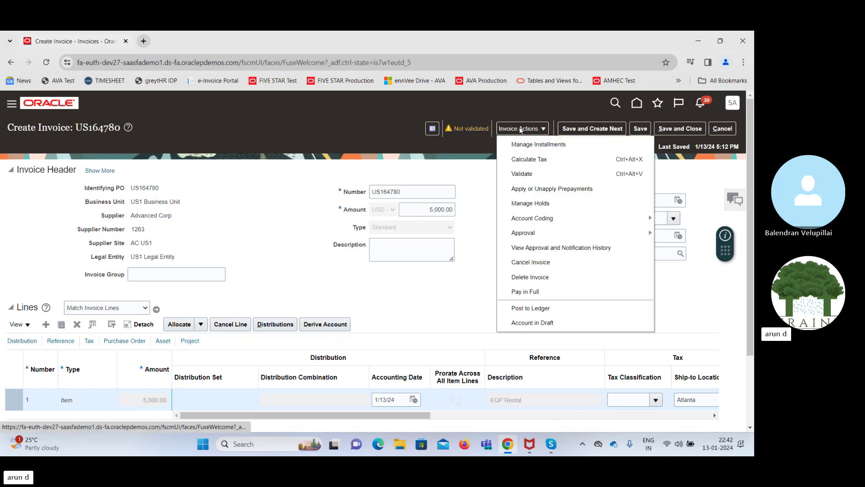
pyautogui.click(522, 174)
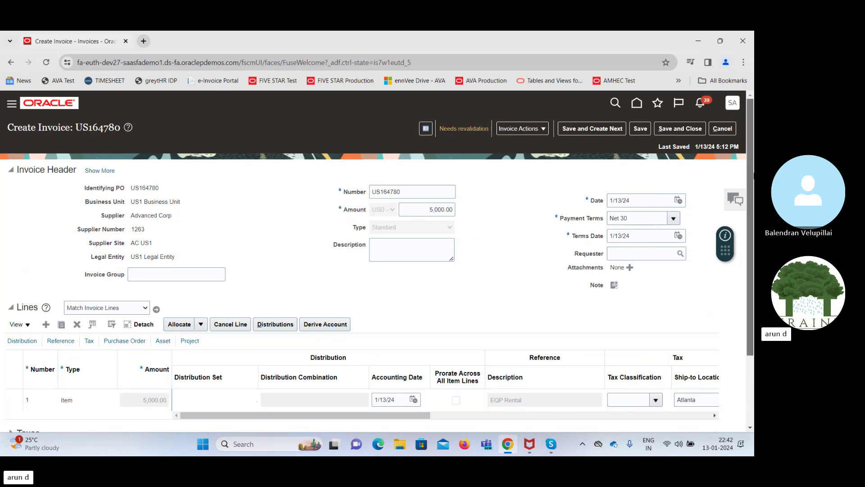
# Change the invoice amount to 5,400.00 and validate the invoice again
pyautogui.scroll(-2, 695, 389)
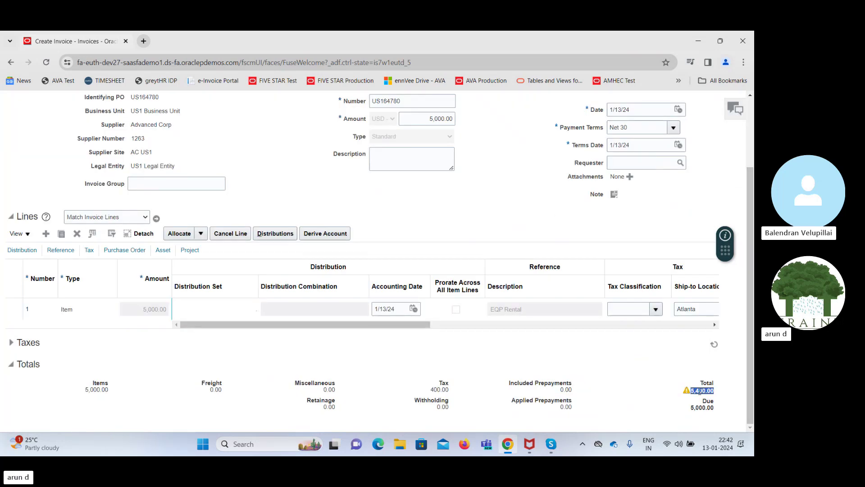
pyautogui.scroll(2, 386, 222)
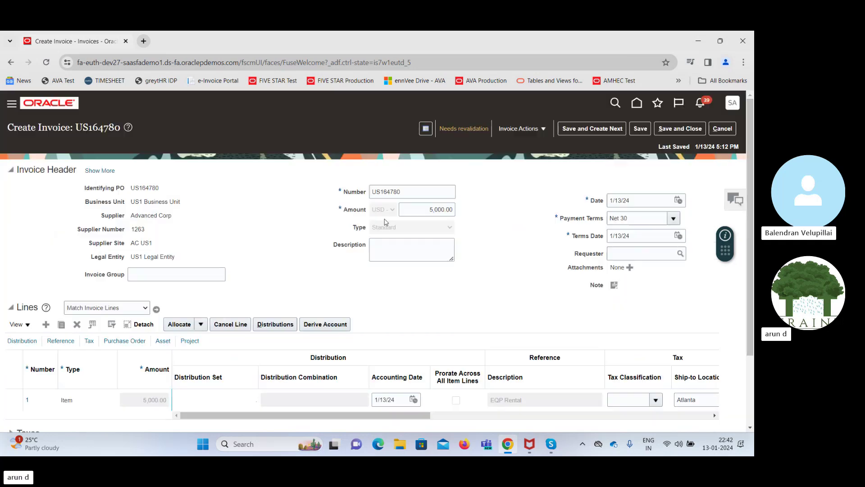
pyautogui.doubleClick(422, 208)
pyautogui.write('5,400.00')
pyautogui.press('Tab')
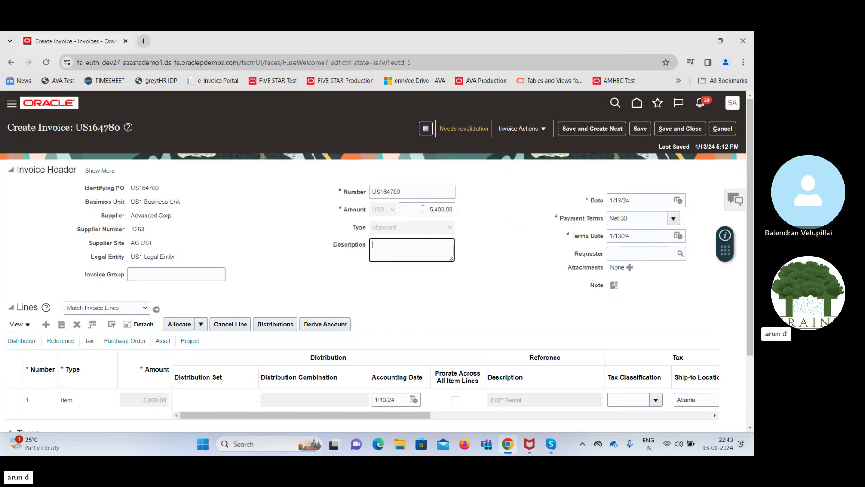
pyautogui.click(523, 131)
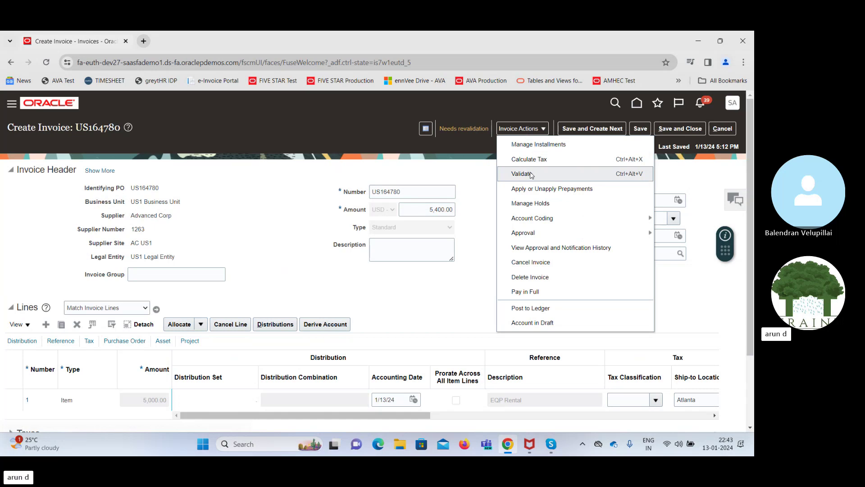
pyautogui.click(530, 172)
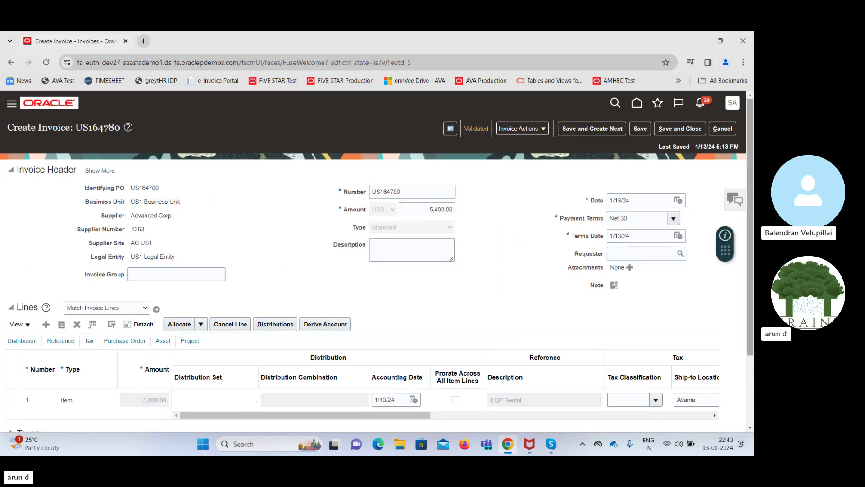
pyautogui.scroll(-2, 374, 257)
pyautogui.scroll(2, 374, 257)
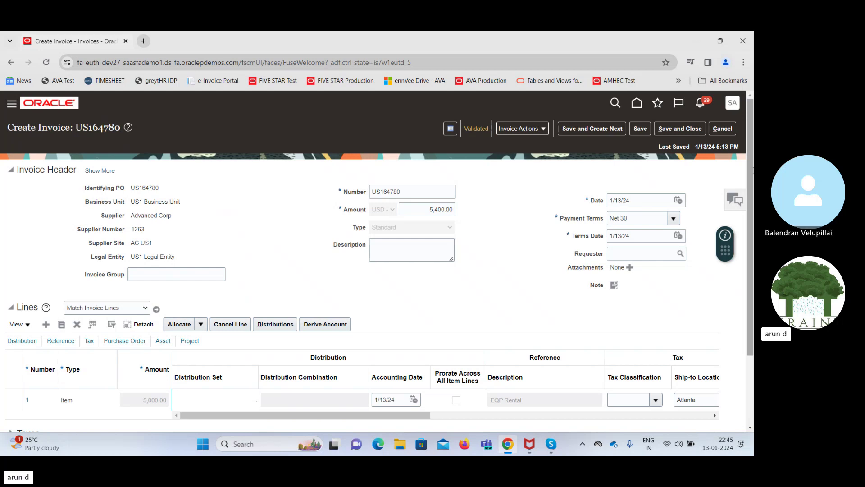
# Save and close the invoice, then launch the Payables to Ledger Reconciliation Report task
pyautogui.click(684, 128)
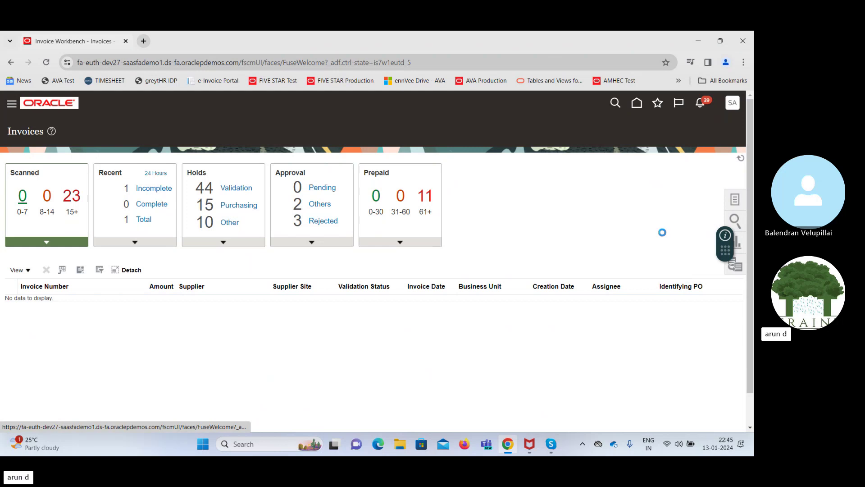
pyautogui.click(735, 266)
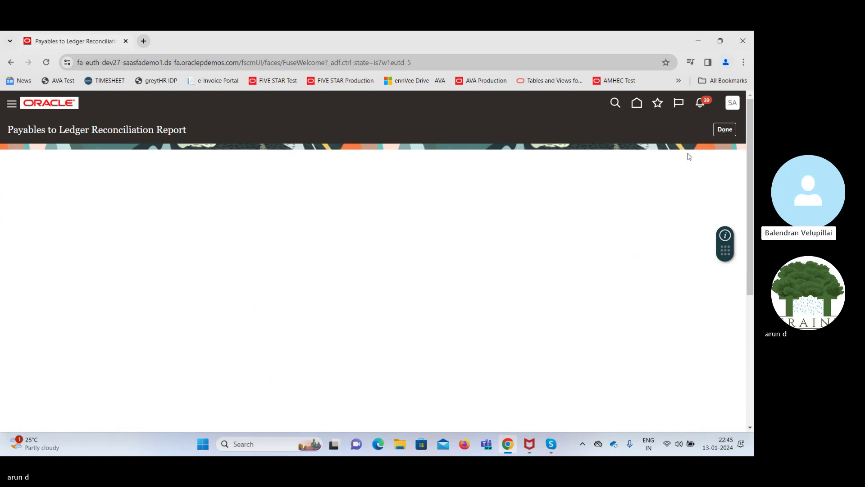
# Leave the reconciliation report and return to the Invoices workbench summary tiles
pyautogui.click(724, 130)
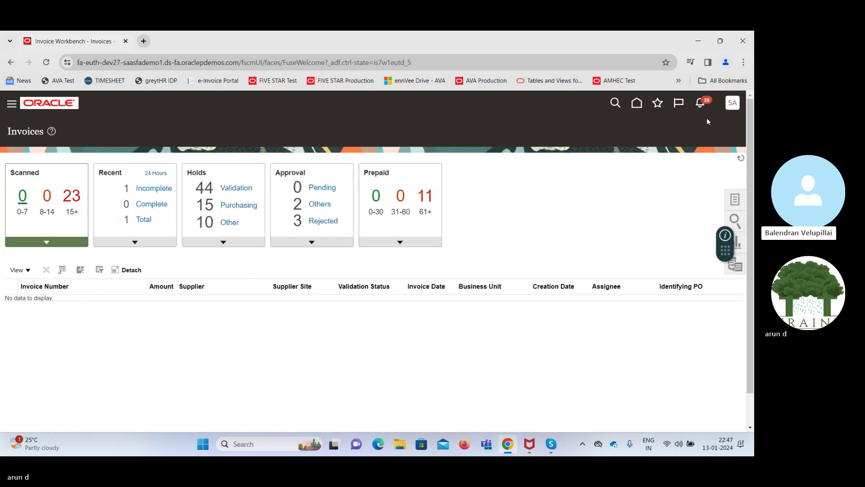
# Open Setup and Maintenance and list the Procurement Organization Structures tasks
pyautogui.click(733, 104)
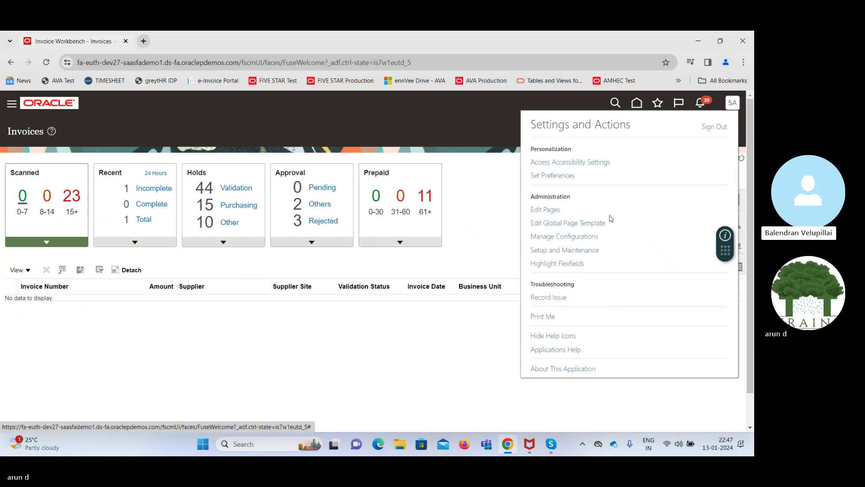
pyautogui.click(573, 252)
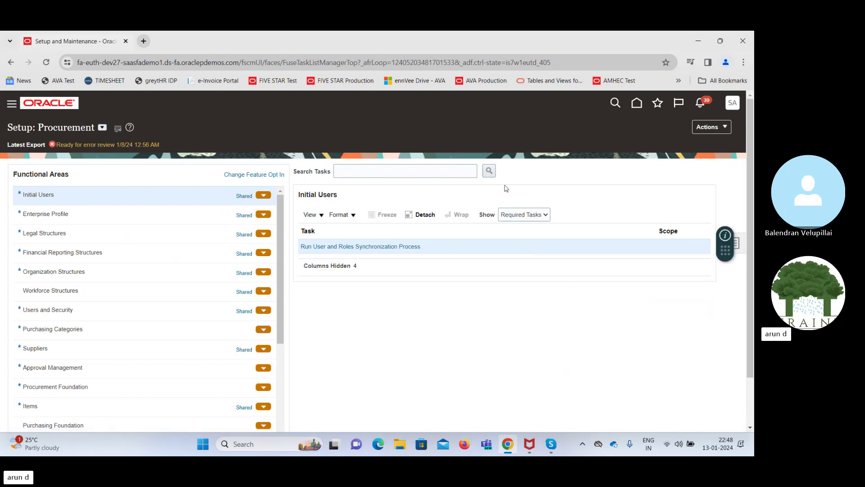
pyautogui.click(126, 271)
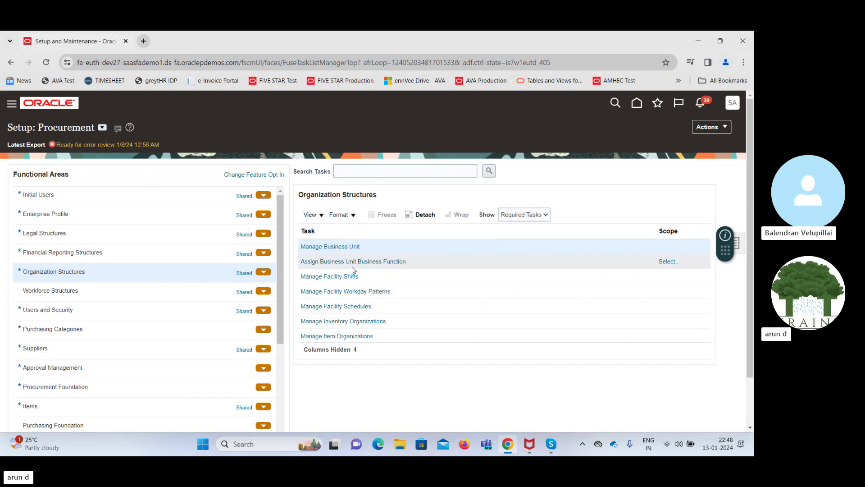
# Switch setup to Financials and open Assign Business Unit Business Function for BMC Softwares BU
pyautogui.click(102, 128)
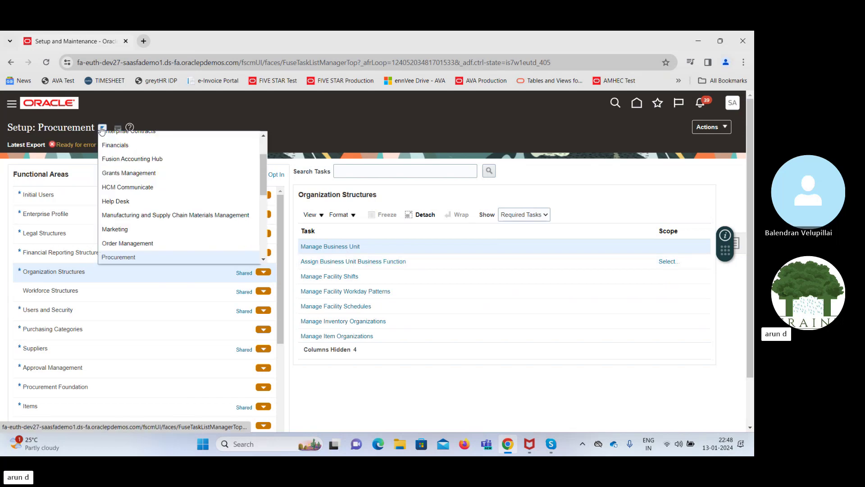
pyautogui.click(115, 145)
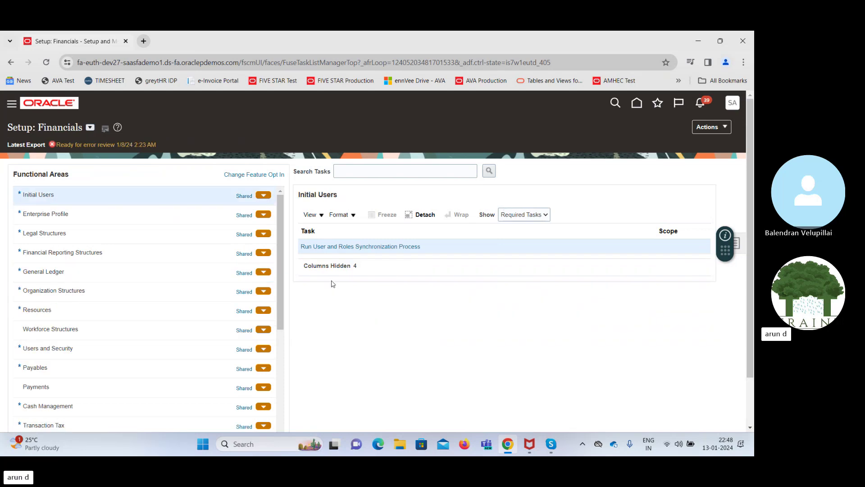
pyautogui.click(48, 292)
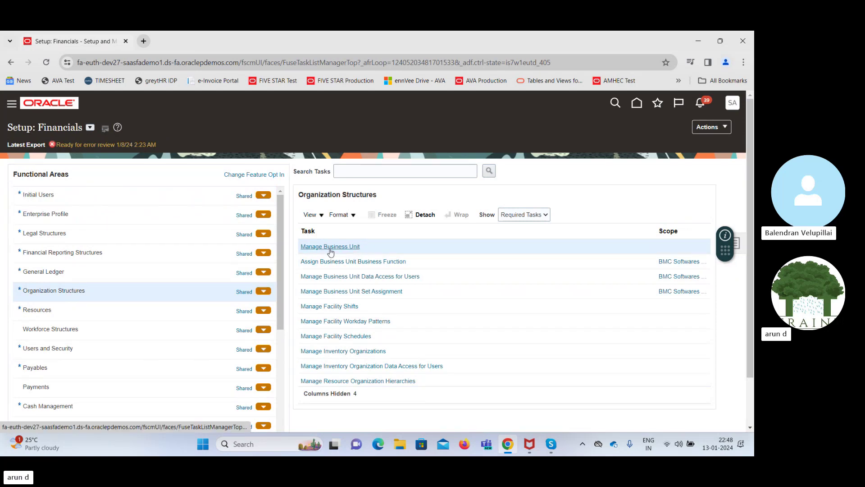
pyautogui.click(367, 262)
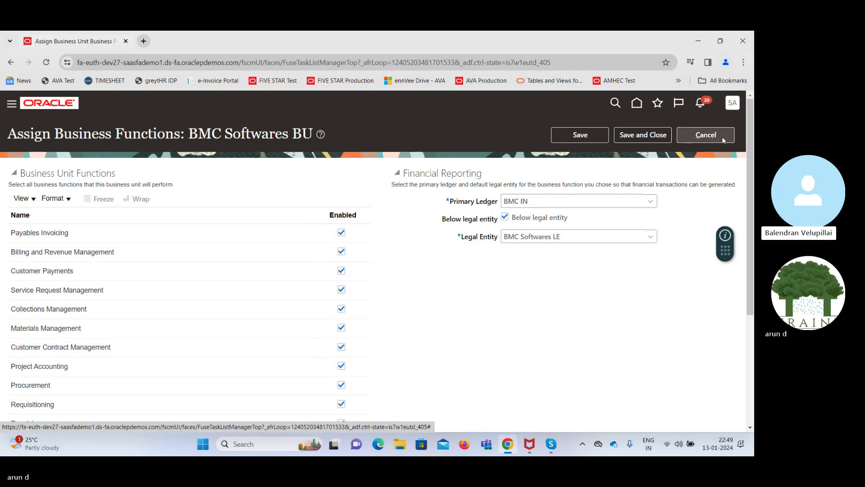
pyautogui.click(723, 140)
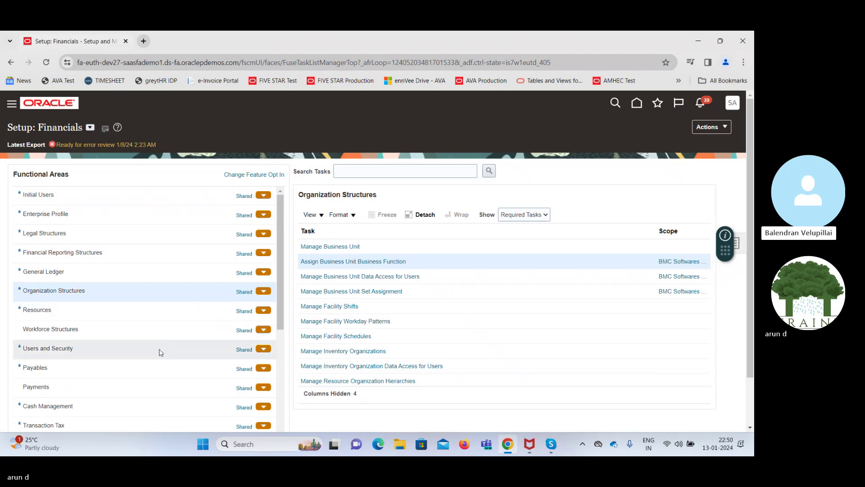
# Show All Tasks for Payables setup and open Manage Intelligent Document Recognition Options
pyautogui.click(154, 365)
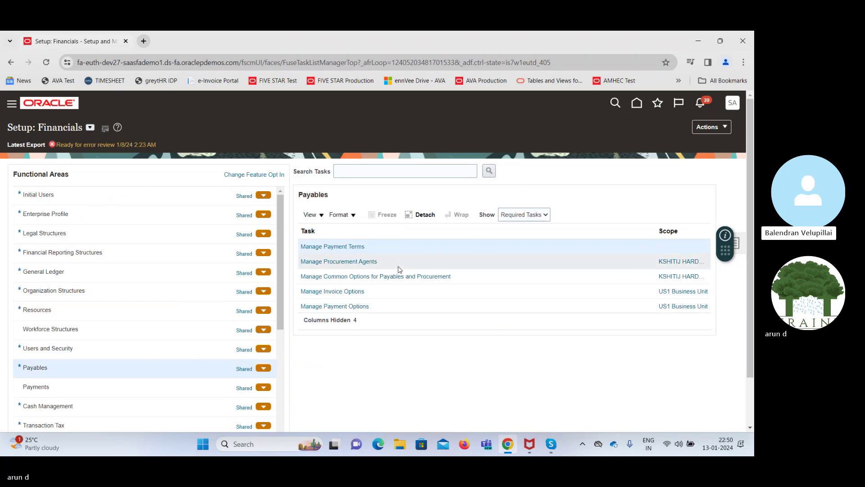
pyautogui.click(536, 210)
pyautogui.click(534, 224)
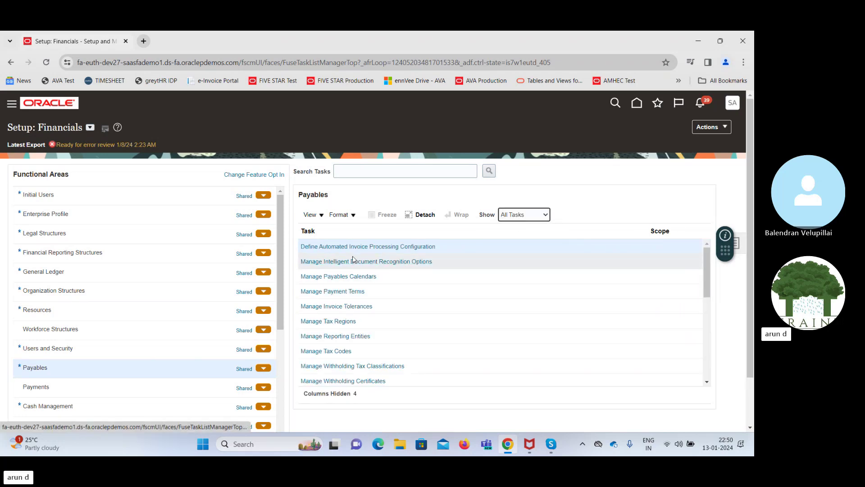
pyautogui.click(355, 261)
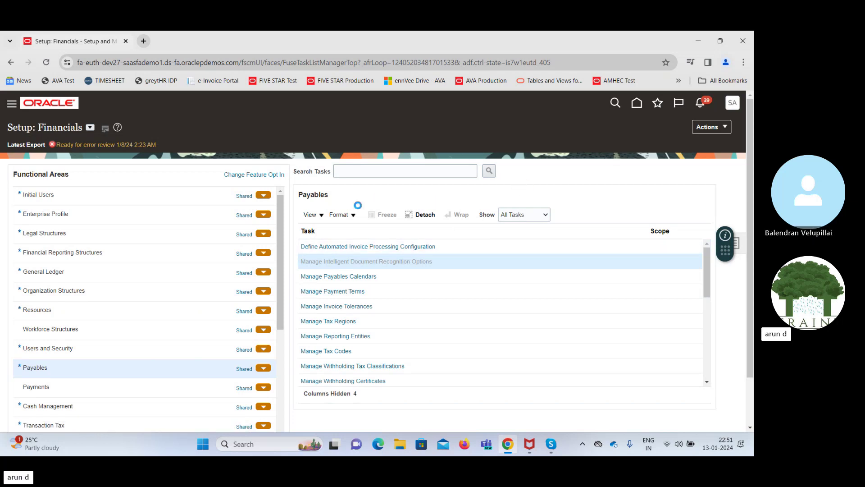
# Set Override Default Business Unit to Sender's Email Address instead of Email Routing Attribute
pyautogui.click(214, 203)
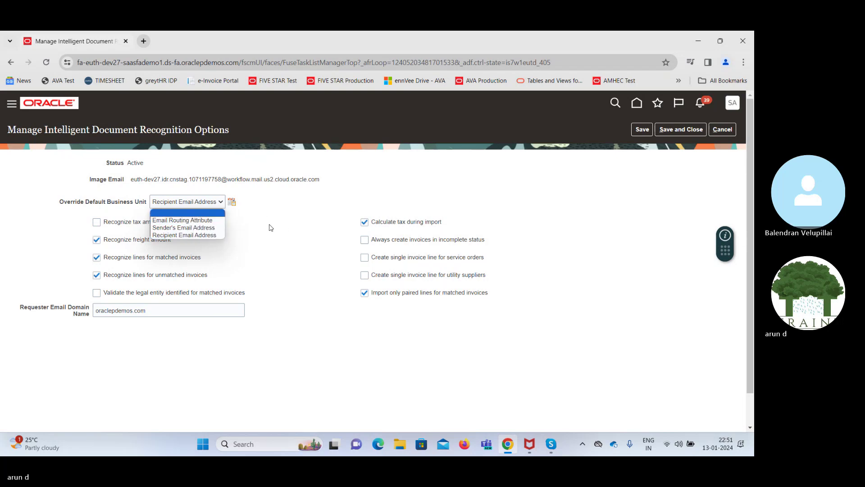
pyautogui.click(202, 221)
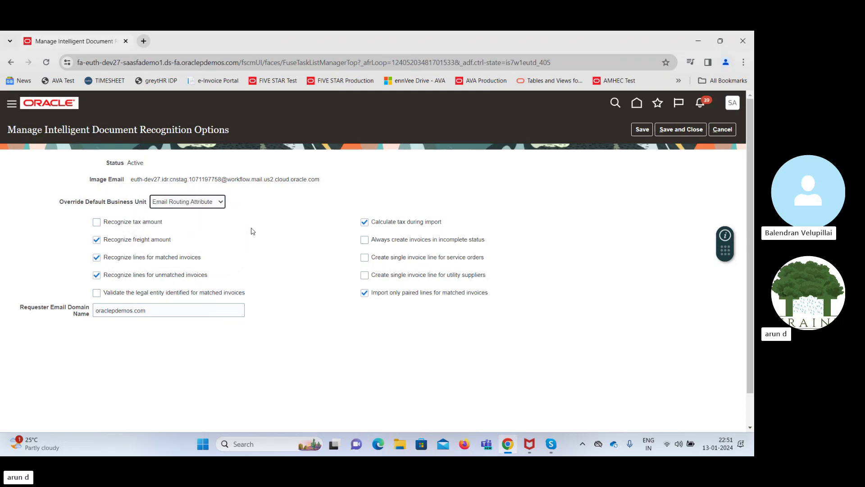
pyautogui.click(214, 204)
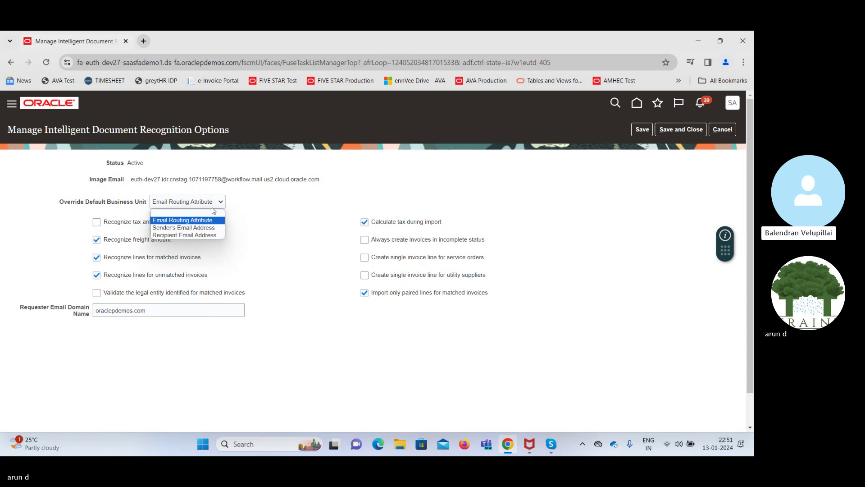
pyautogui.click(214, 229)
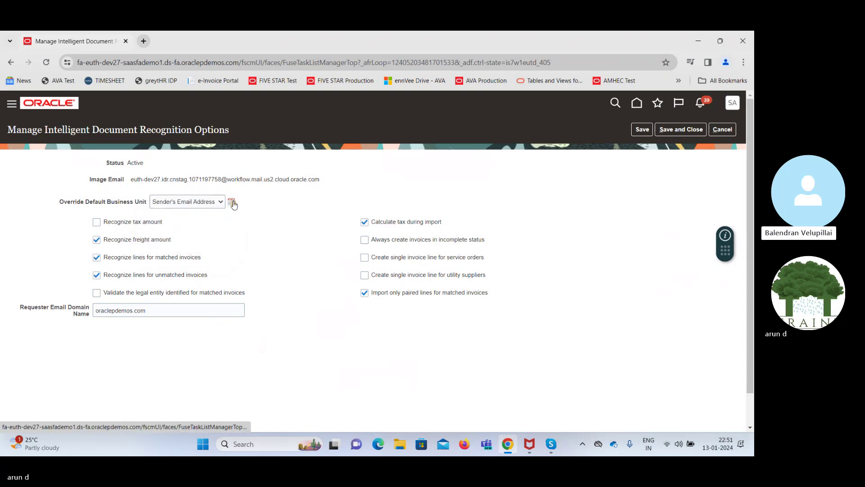
pyautogui.click(233, 203)
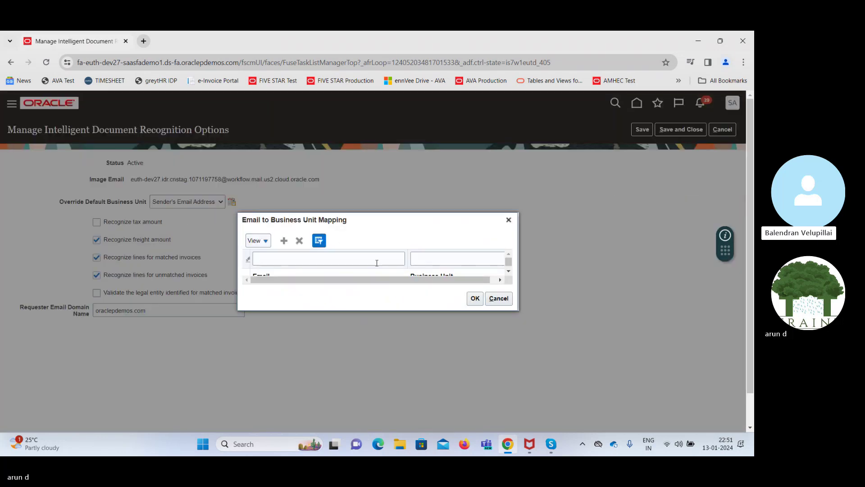
pyautogui.click(509, 272)
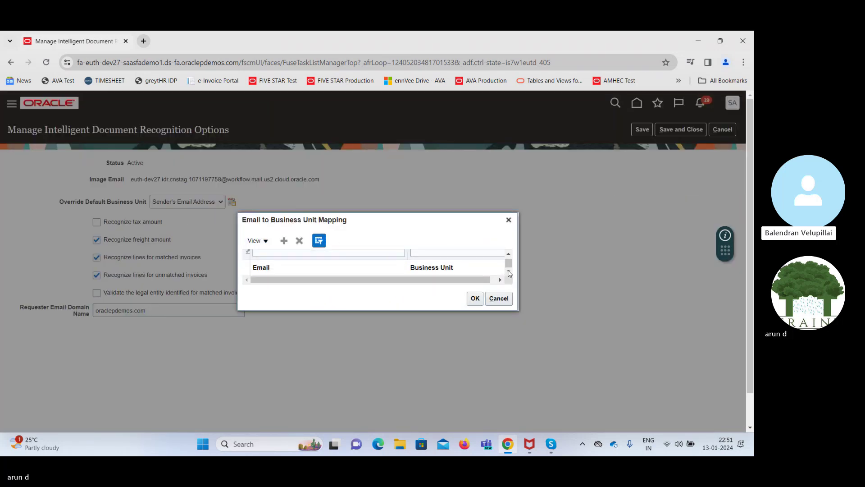
pyautogui.click(509, 221)
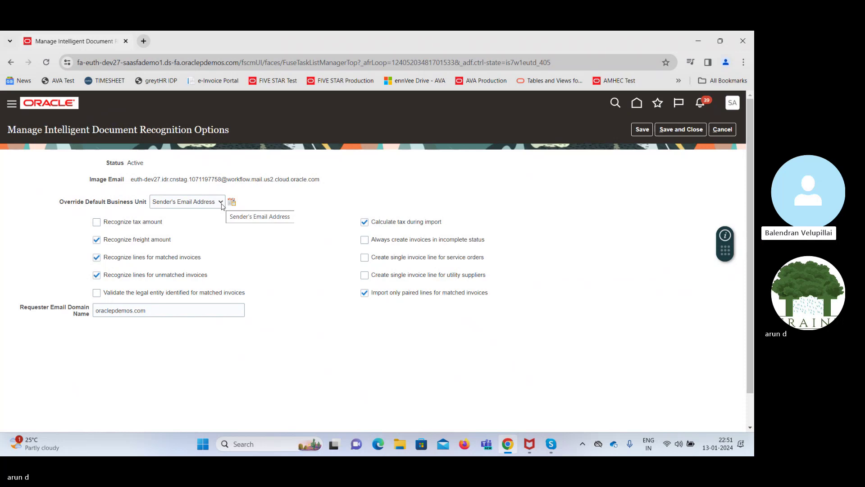
# Switch Override Default Business Unit back to Email Routing Attribute
pyautogui.click(221, 202)
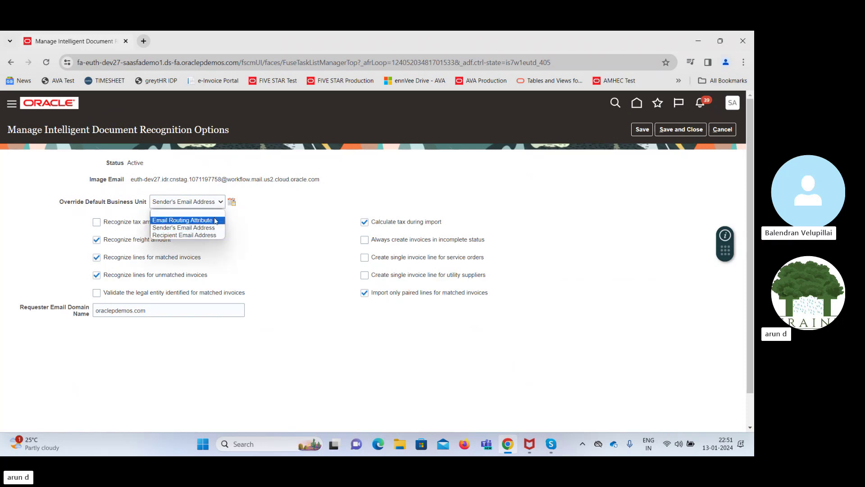
pyautogui.click(215, 221)
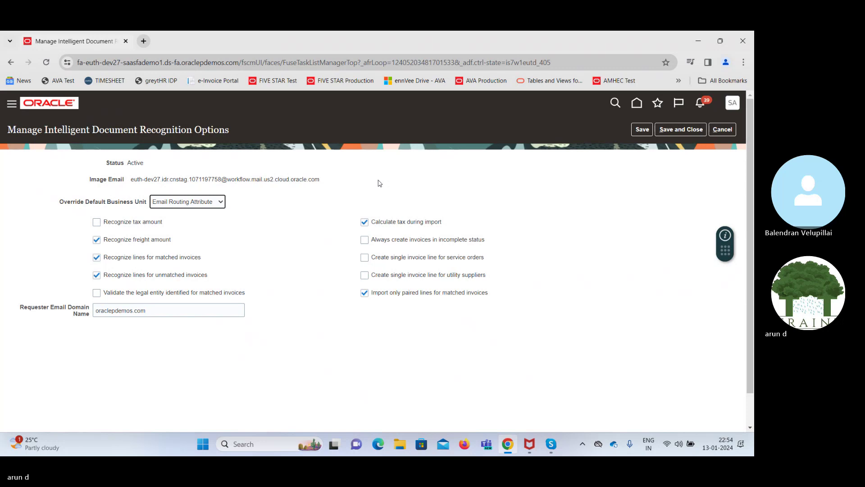
# Cancel the Intelligent Document Recognition options unsaved and return to the home page
pyautogui.click(723, 129)
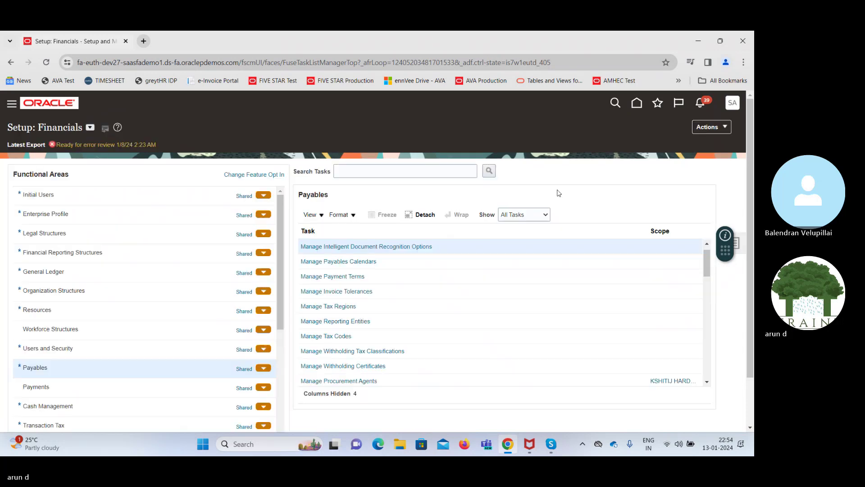
pyautogui.click(638, 105)
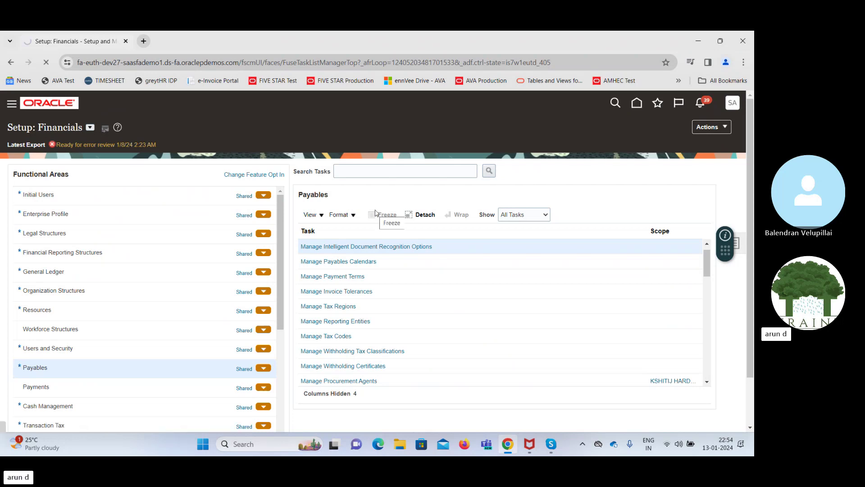